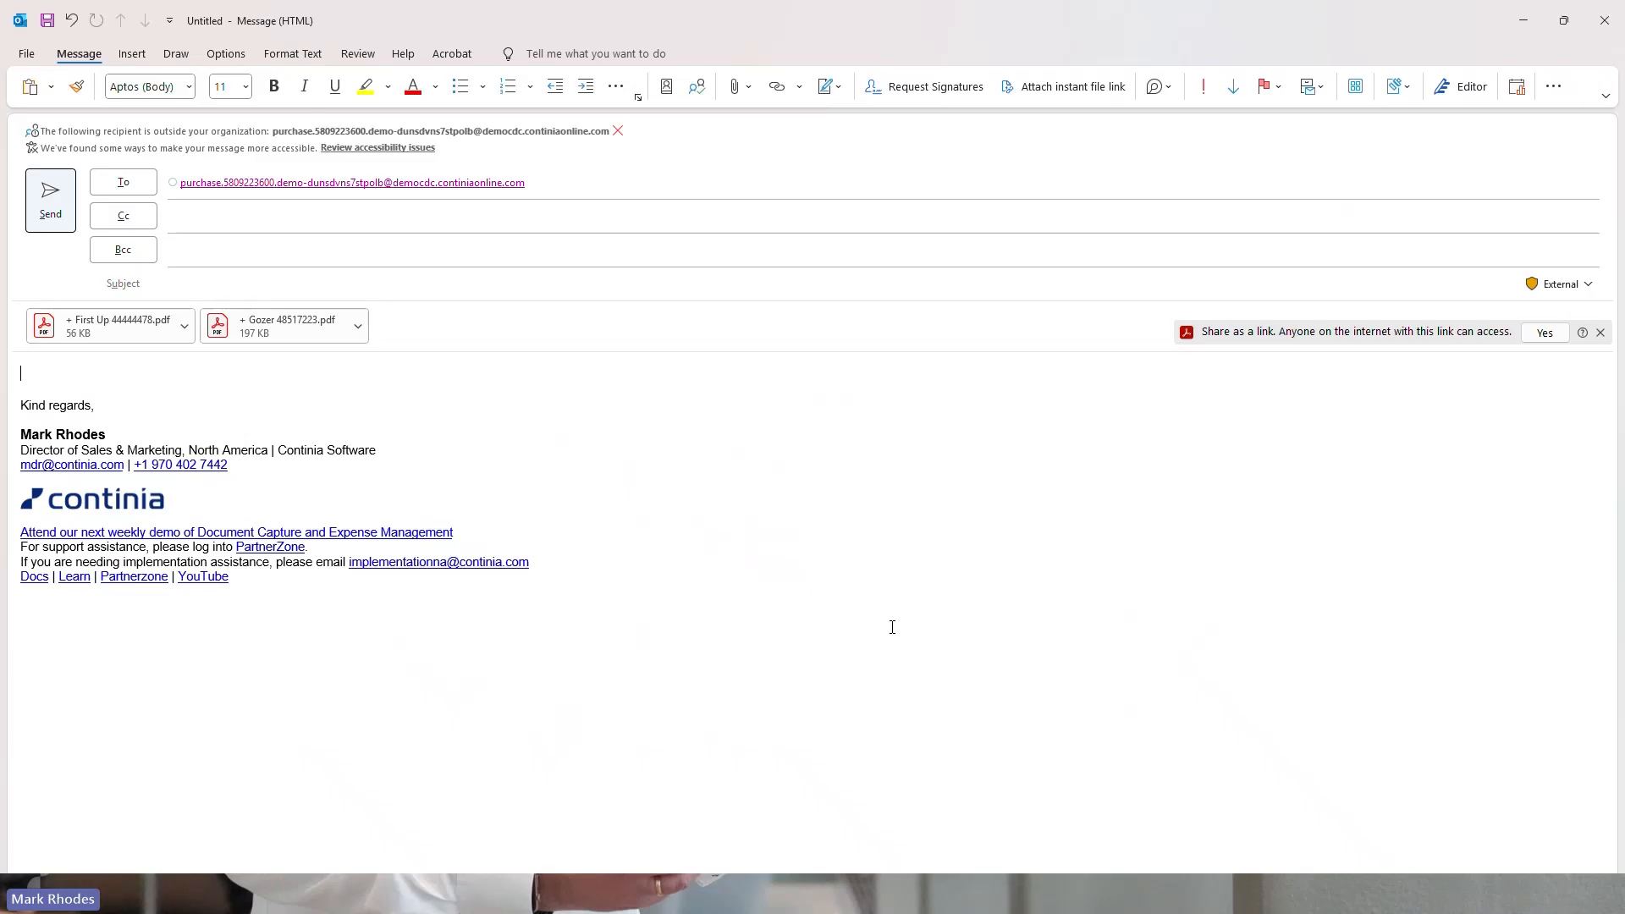
Send the email with the First Up and Gozer PDF invoices attached, leaving the subject empty
click(50, 200)
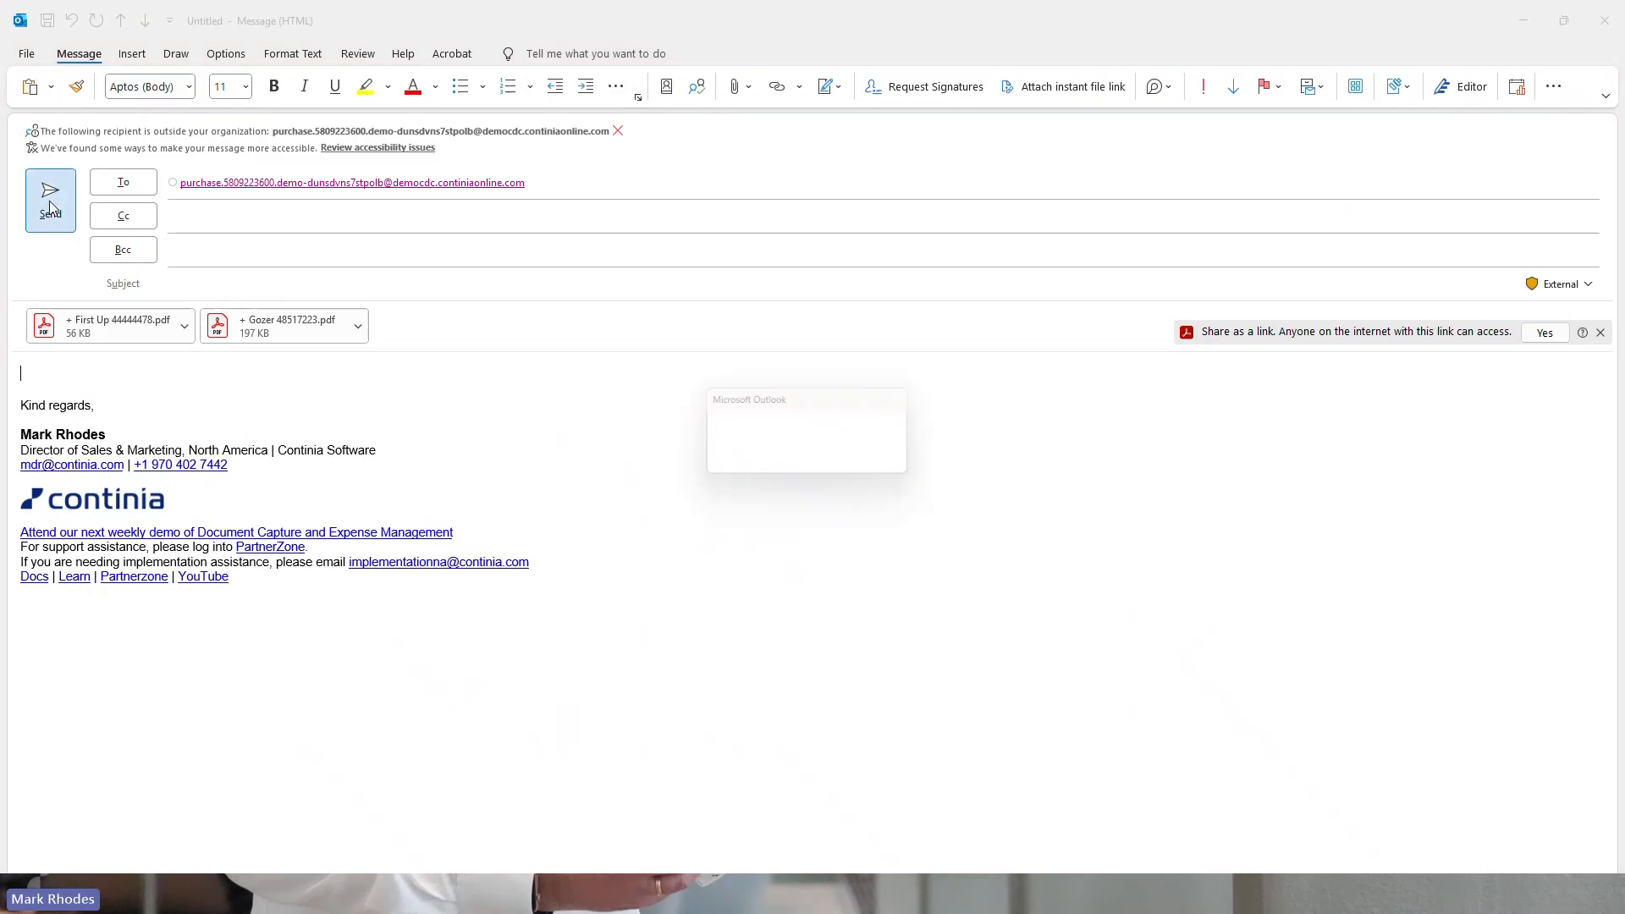
click(847, 470)
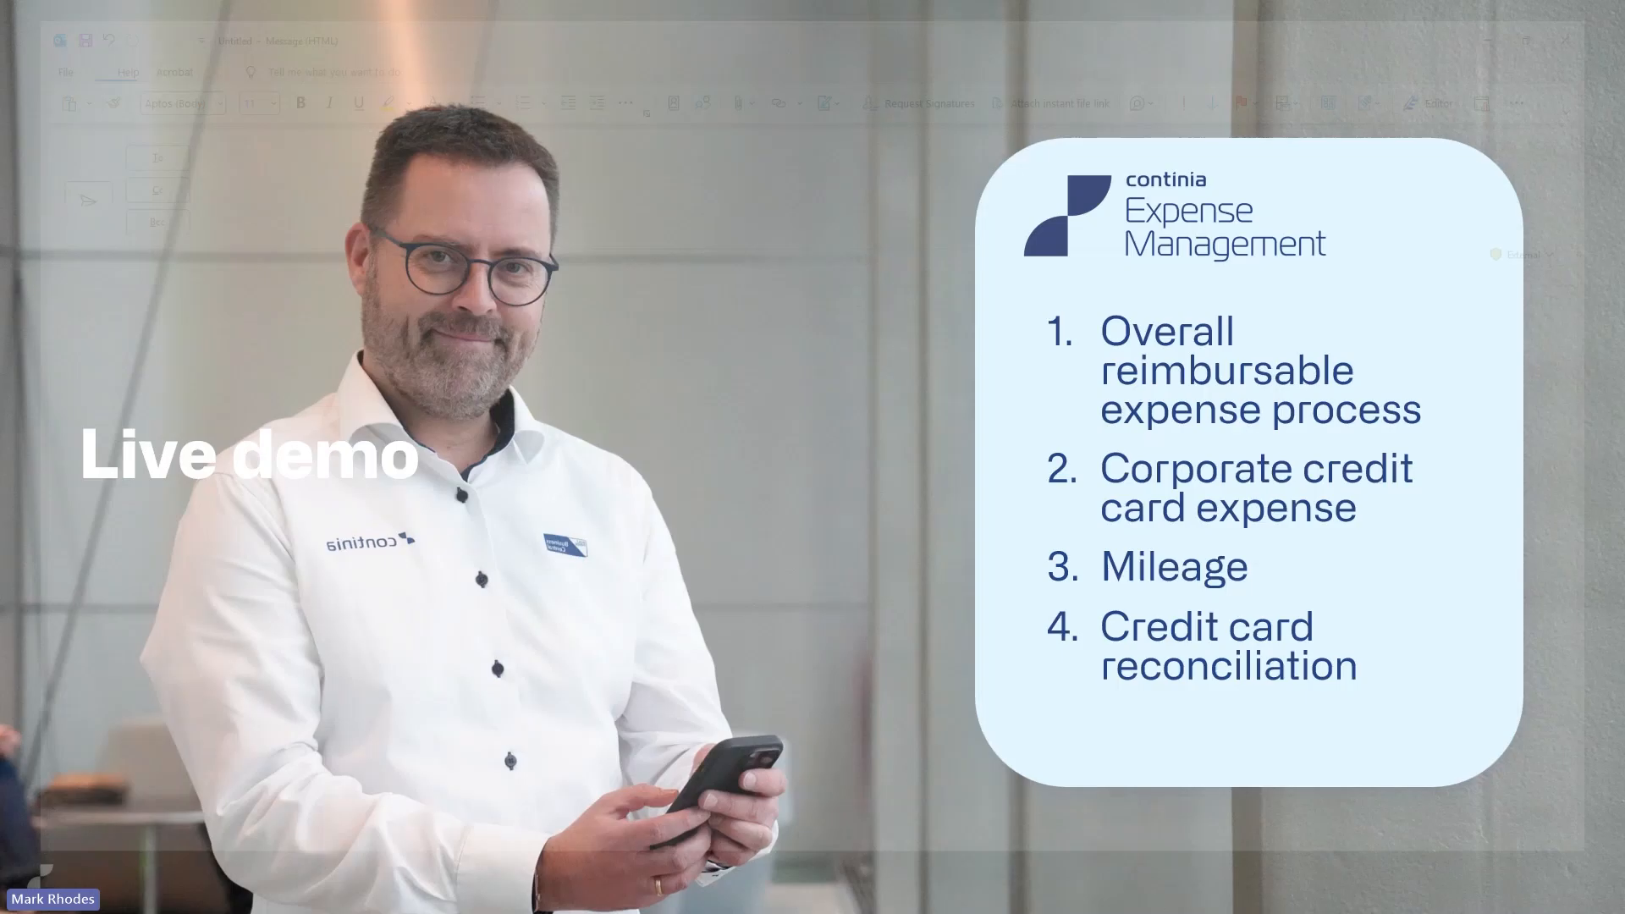
Switch to Business Central and review the submission email addresses for each Document Capture category
key(alt+Tab)
key(alt+Tab)
key(alt+Tab)
key(alt+Tab)
key(alt+Tab)
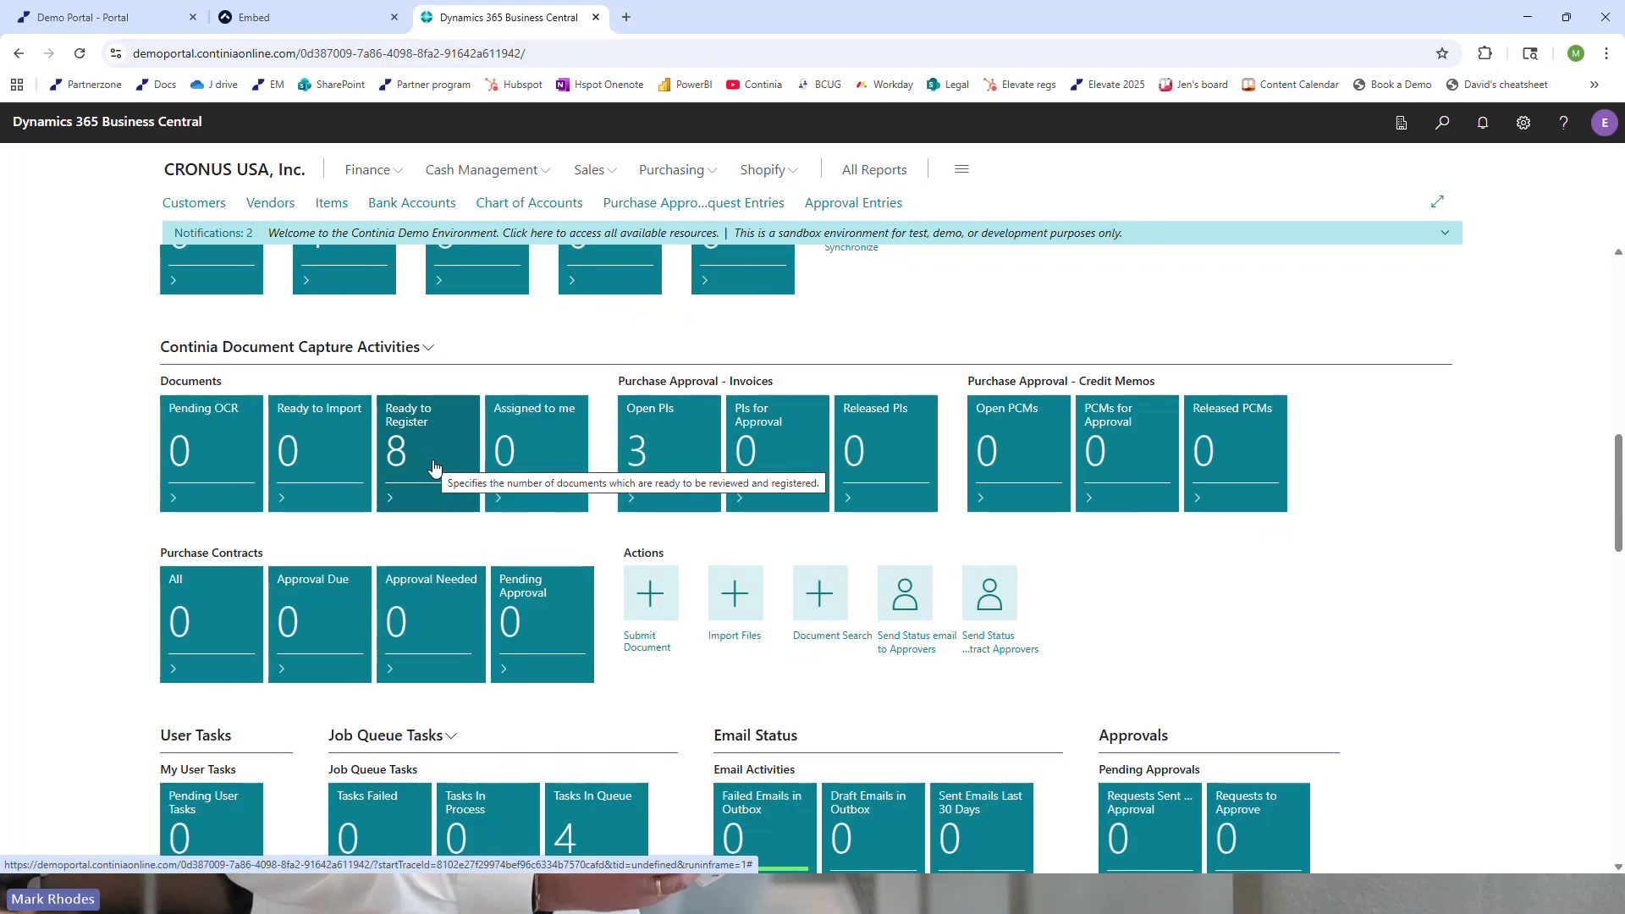
click(665, 650)
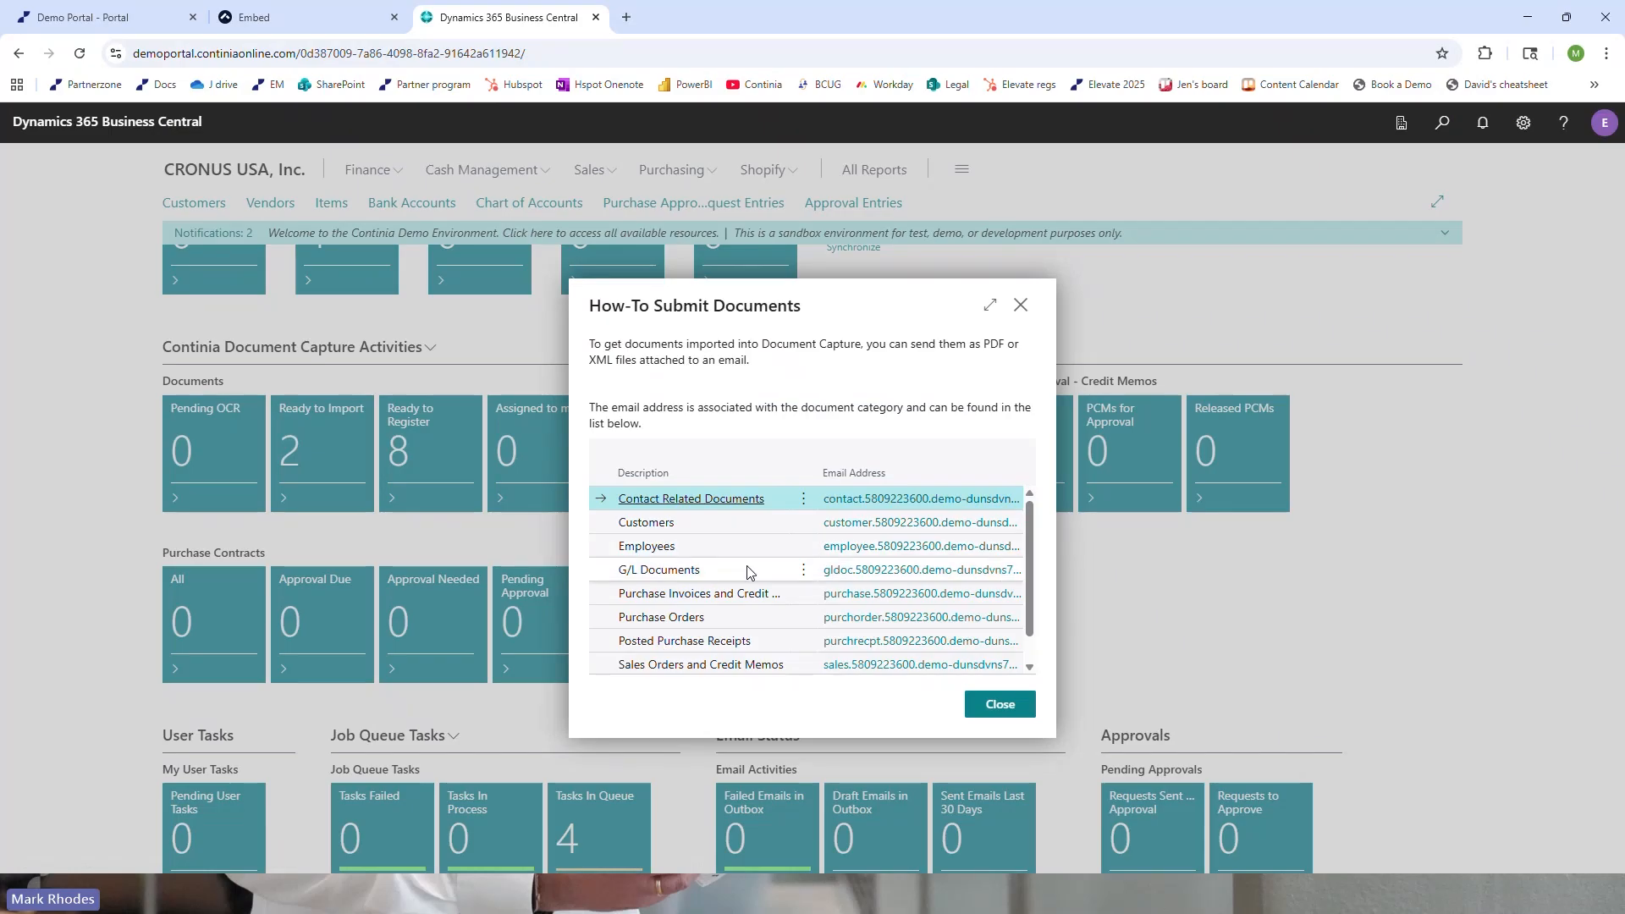
scroll(745, 582, down, 1)
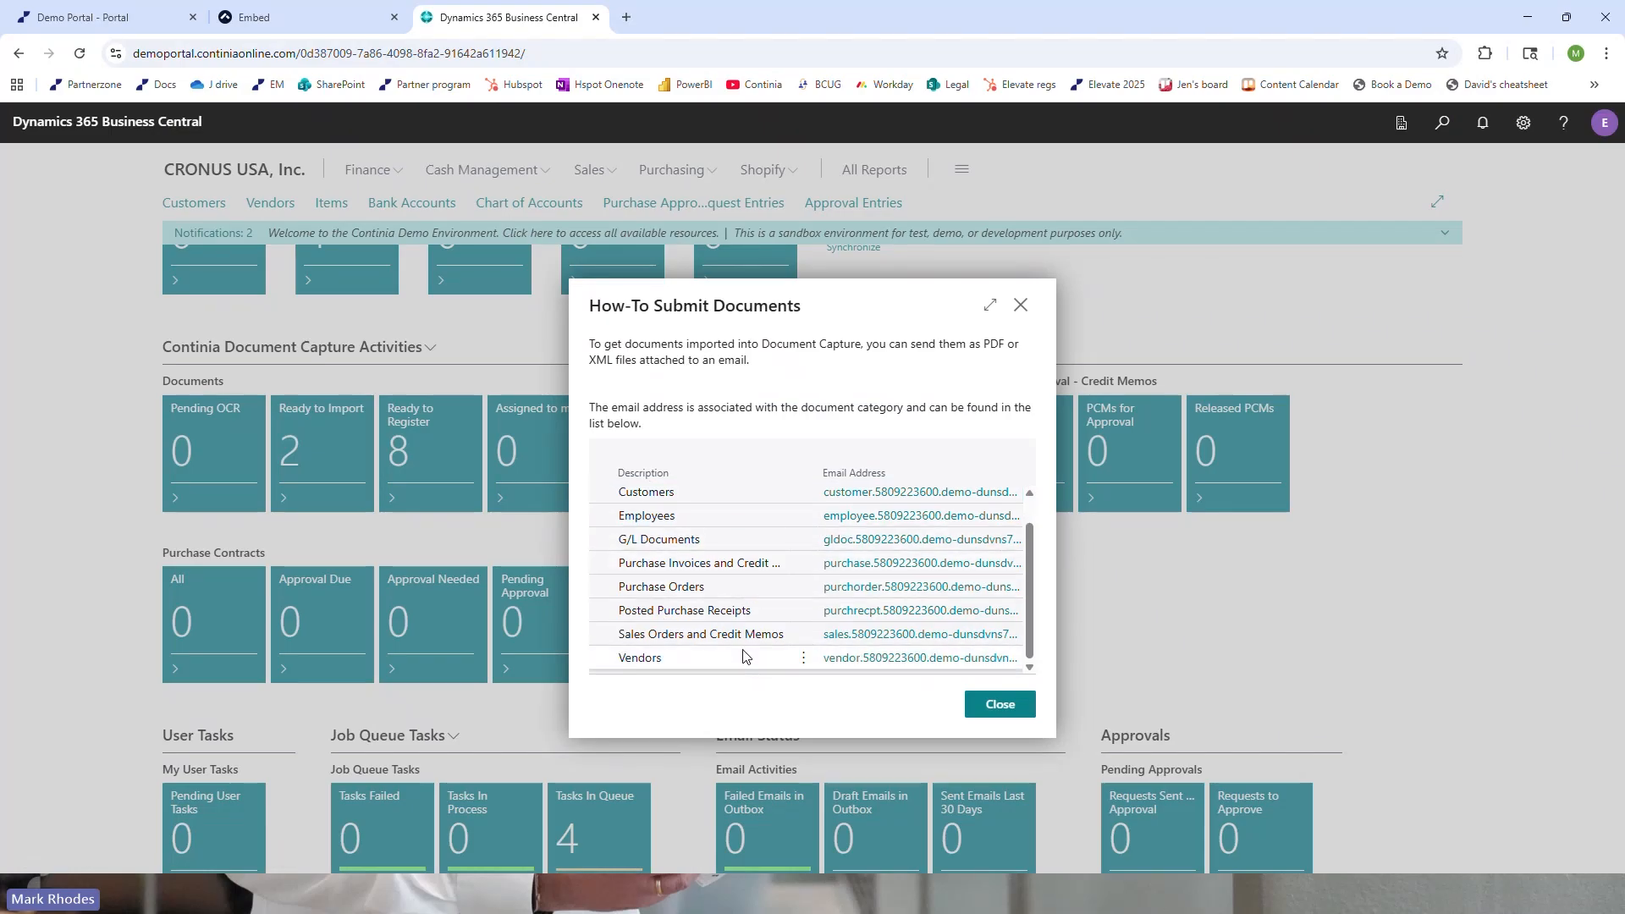
scroll(740, 647, up, 1)
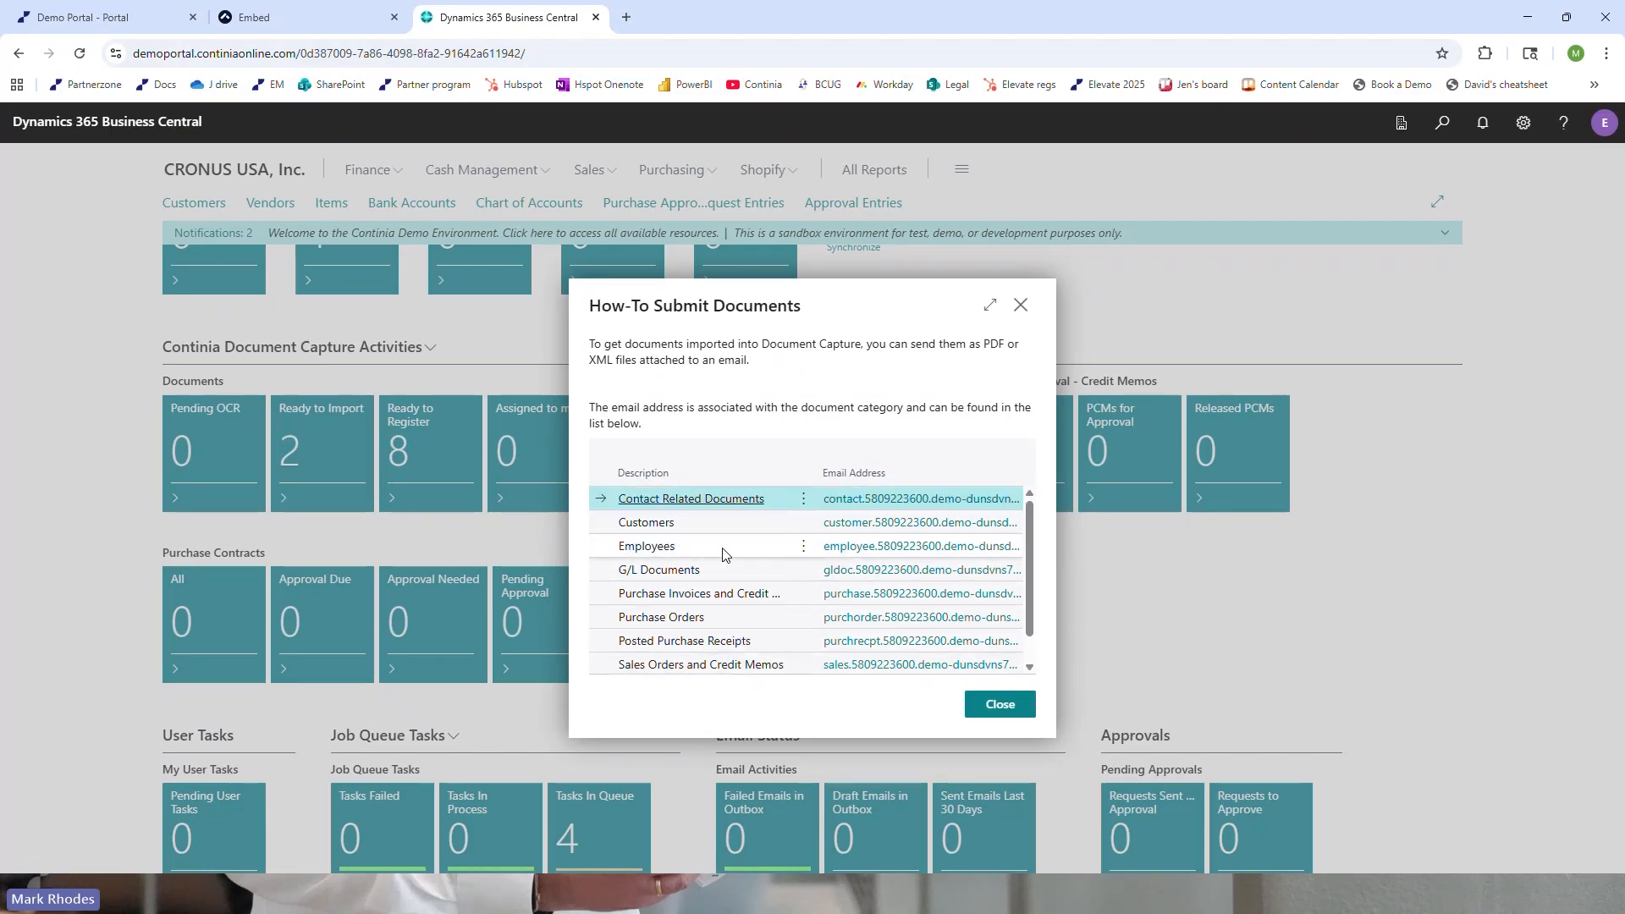
scroll(724, 555, down, 1)
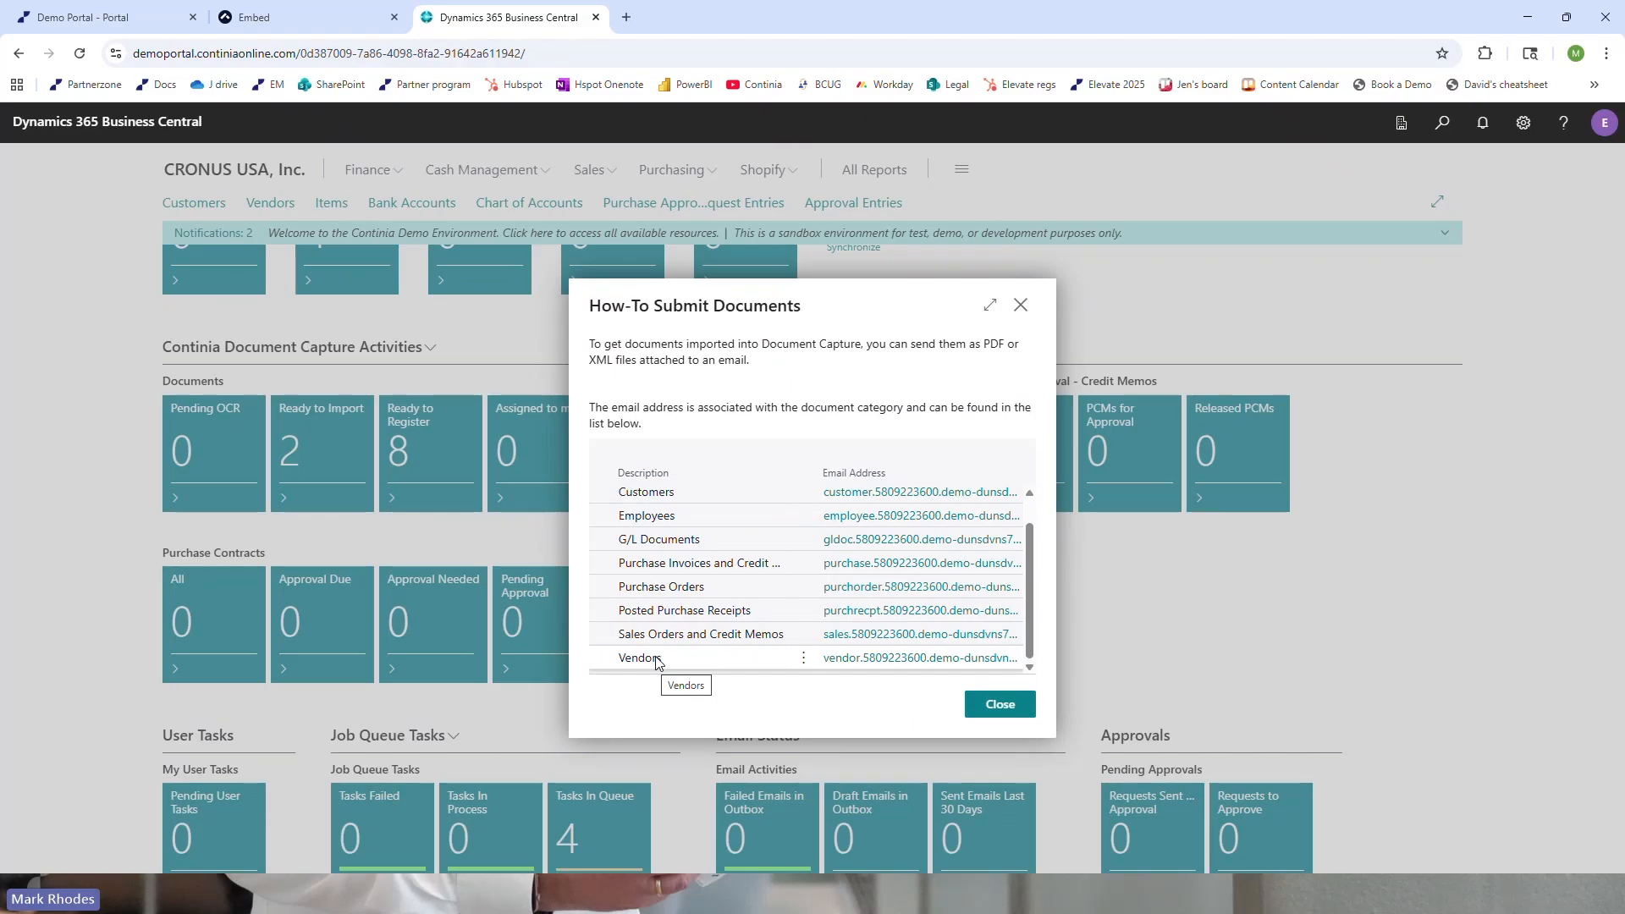
scroll(686, 669, up, 1)
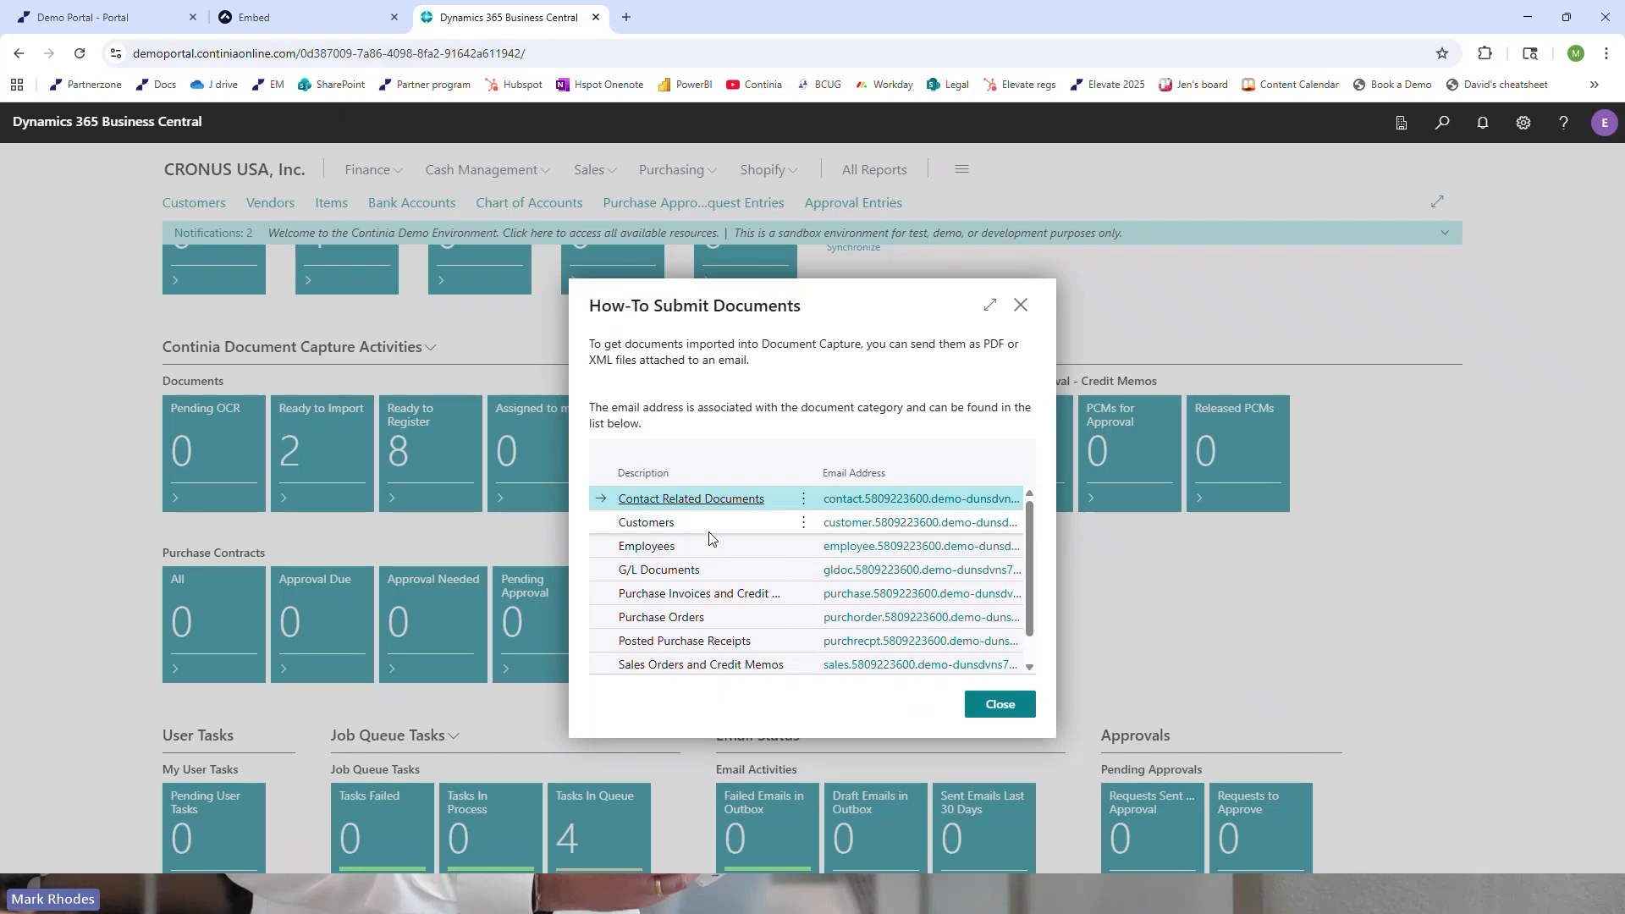
scroll(702, 533, down, 1)
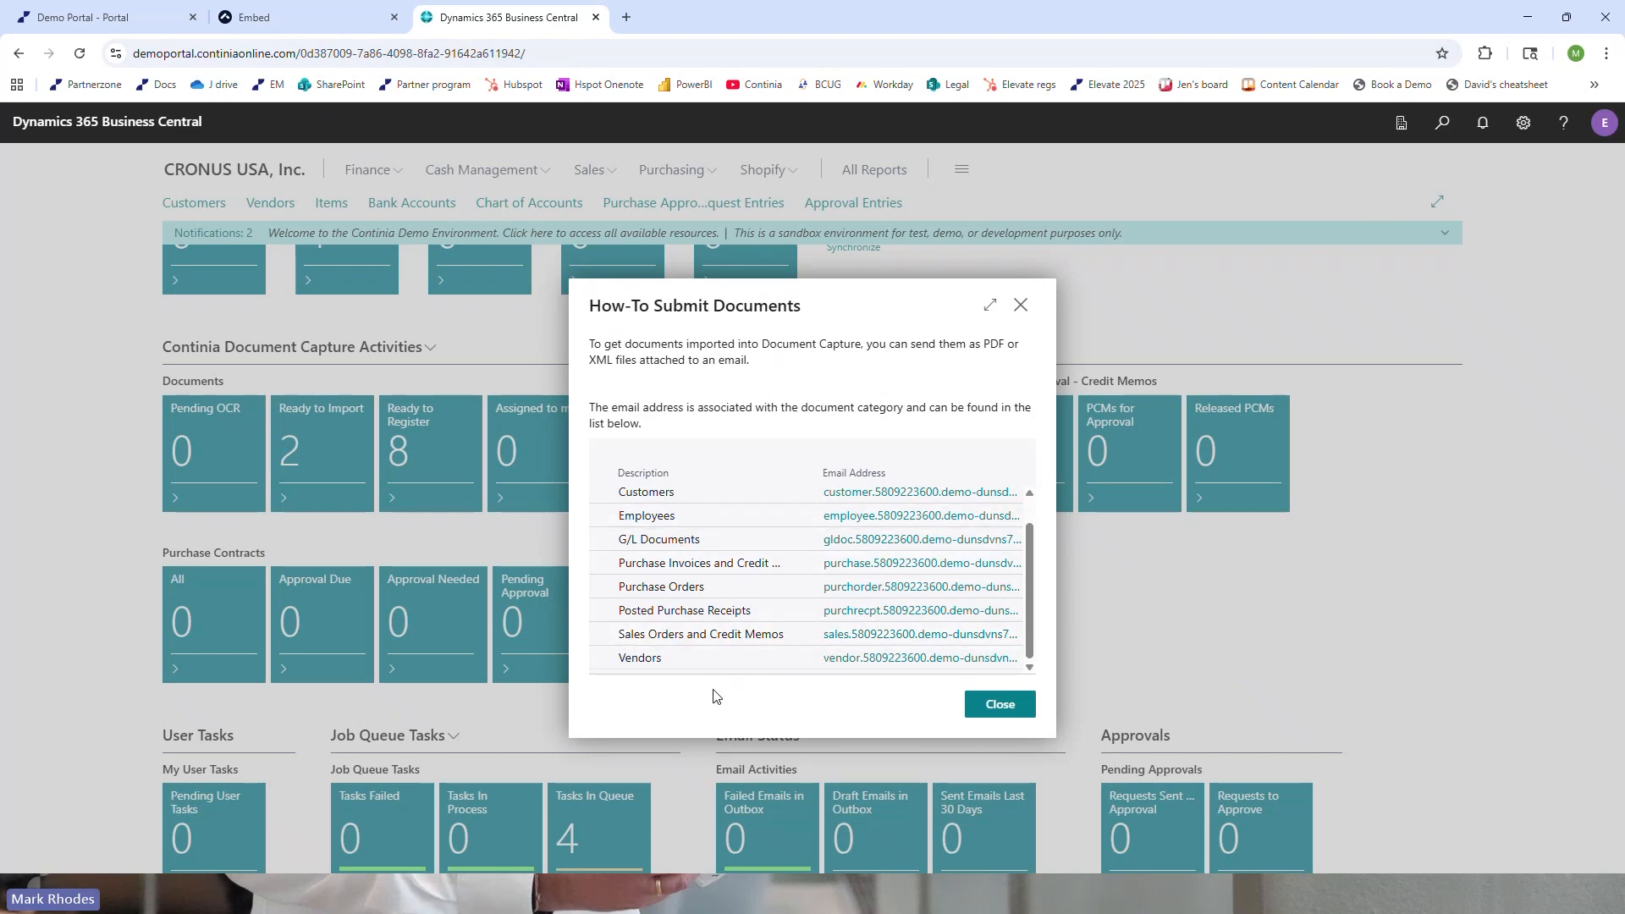
click(990, 706)
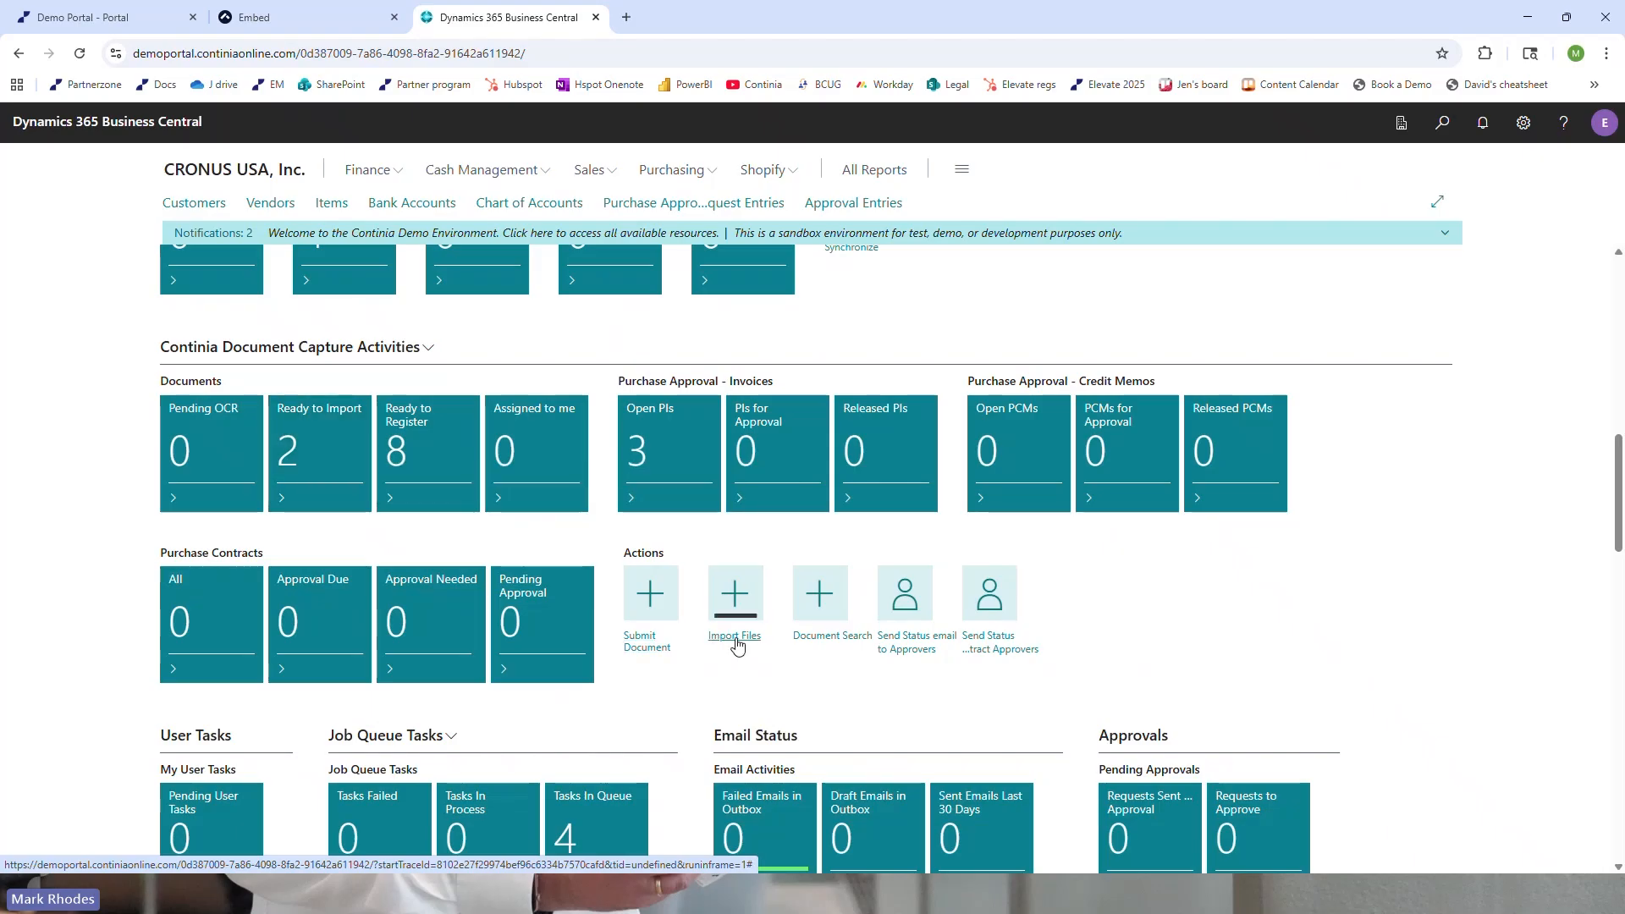
Import the waiting files into Document Capture and open the list of purchase invoices for approval
click(738, 642)
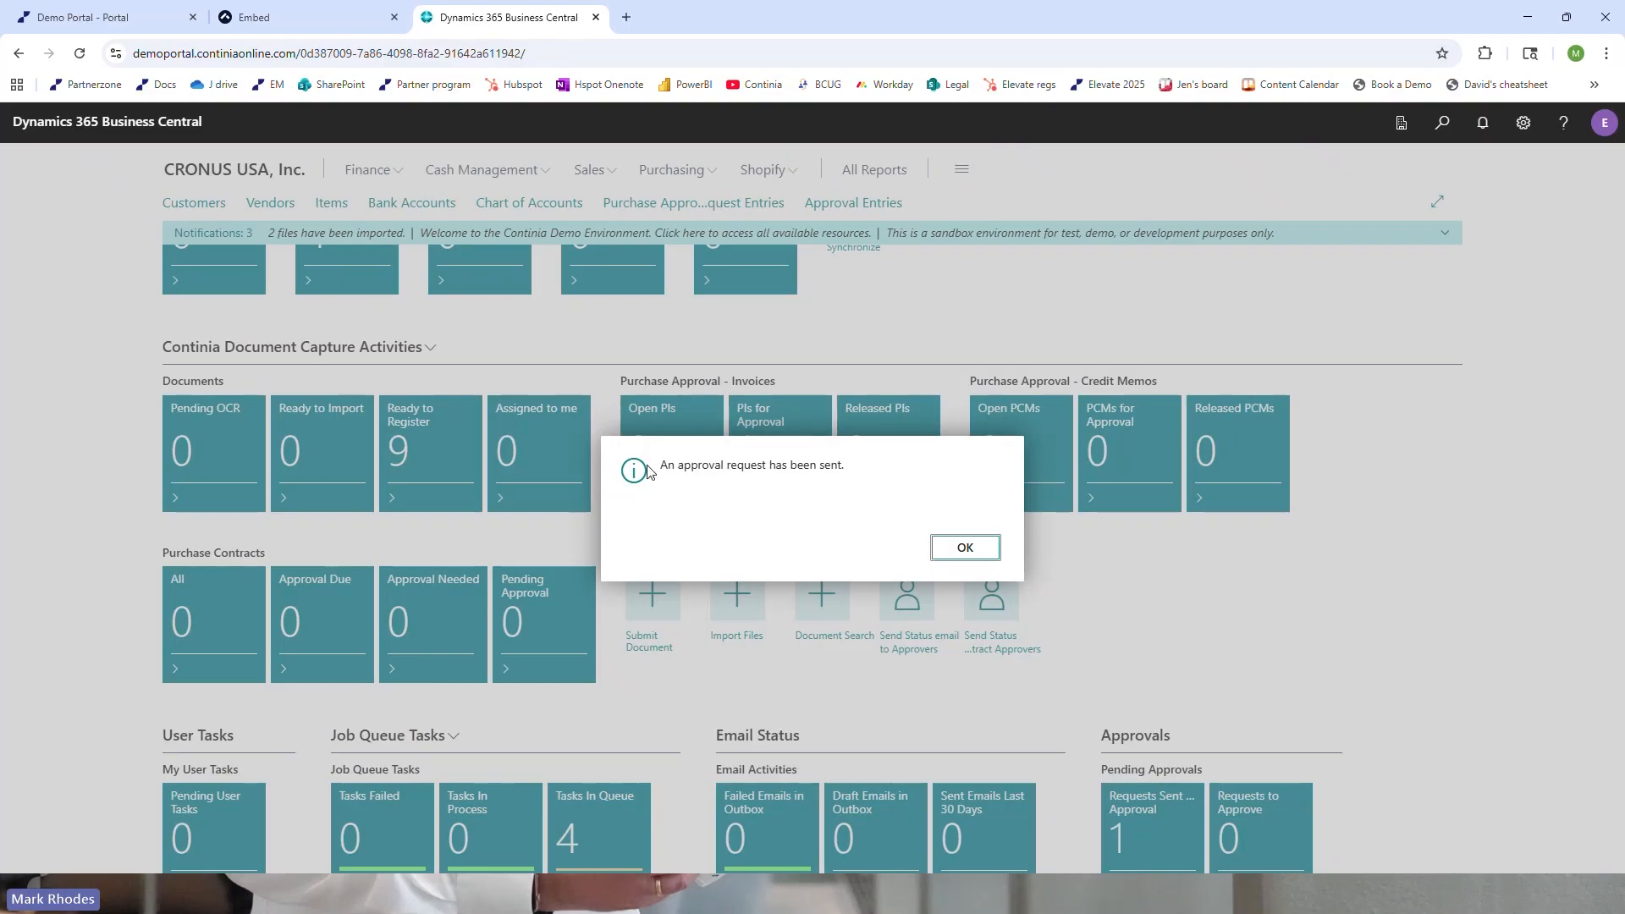
click(964, 548)
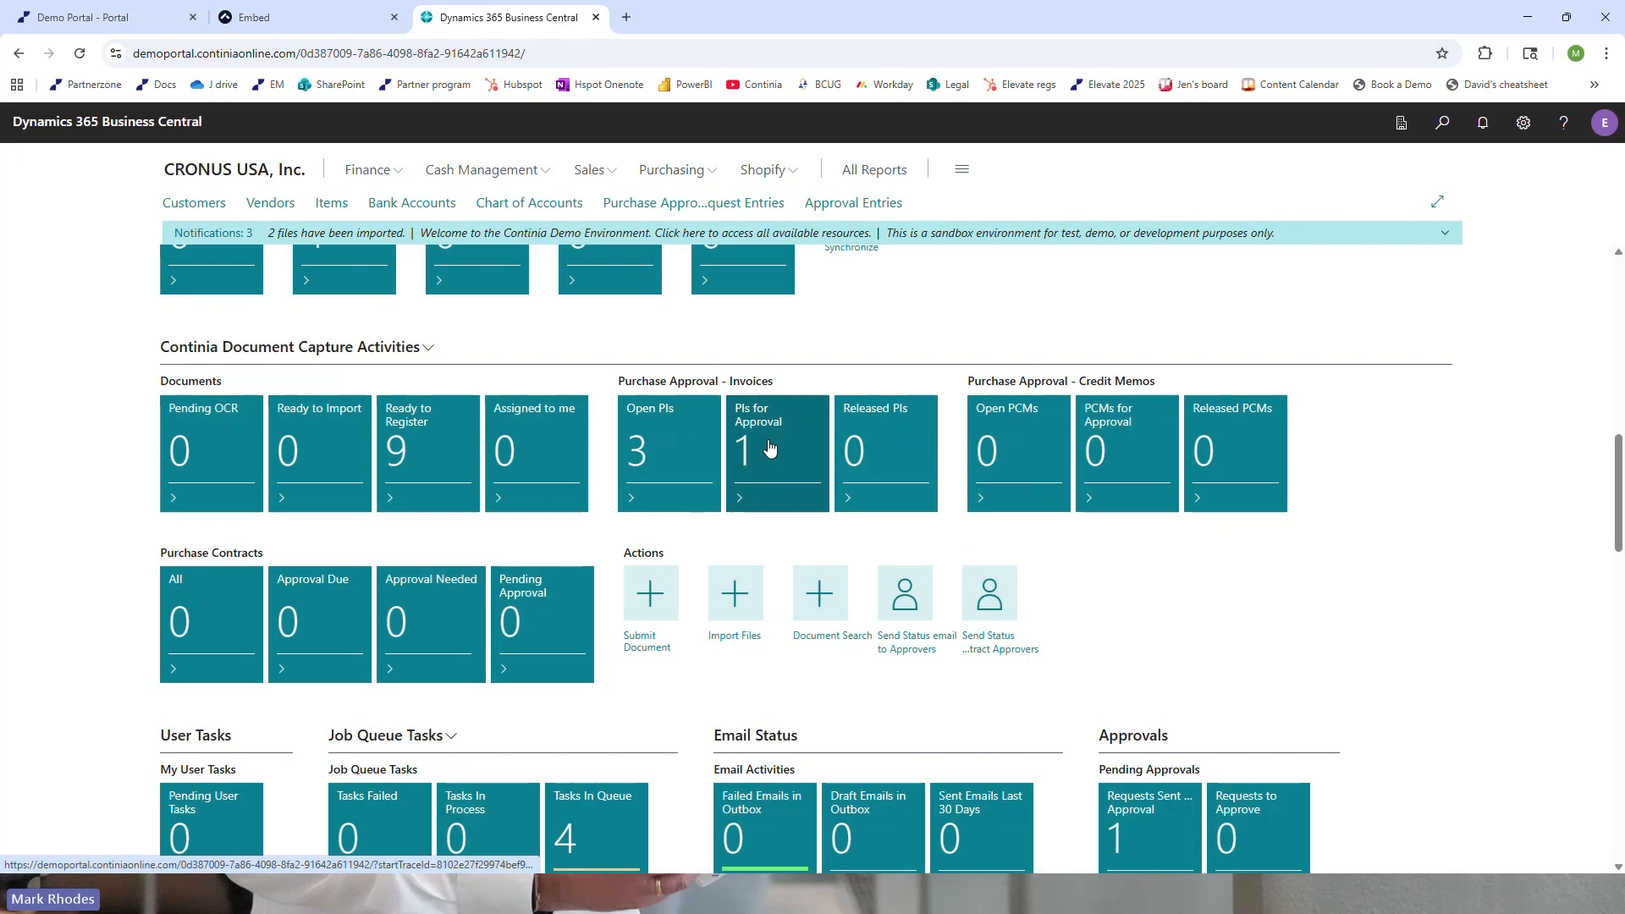
click(768, 448)
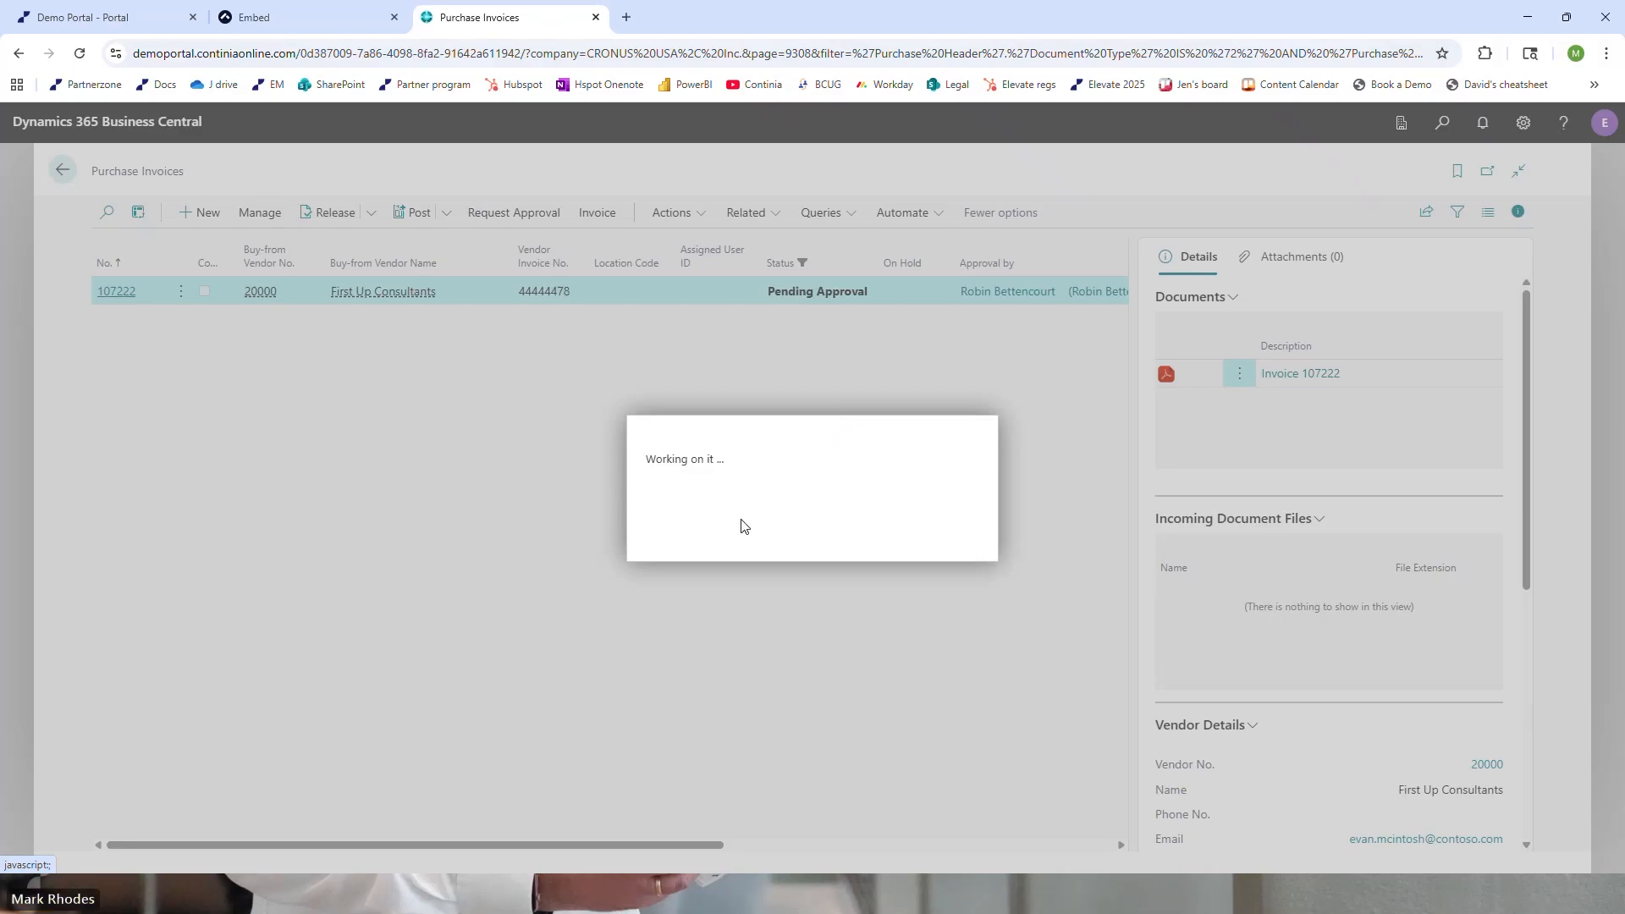
Launch the first Web Approval Portal from the demo environment and open the First Up Consultants invoice awaiting approval
click(116, 20)
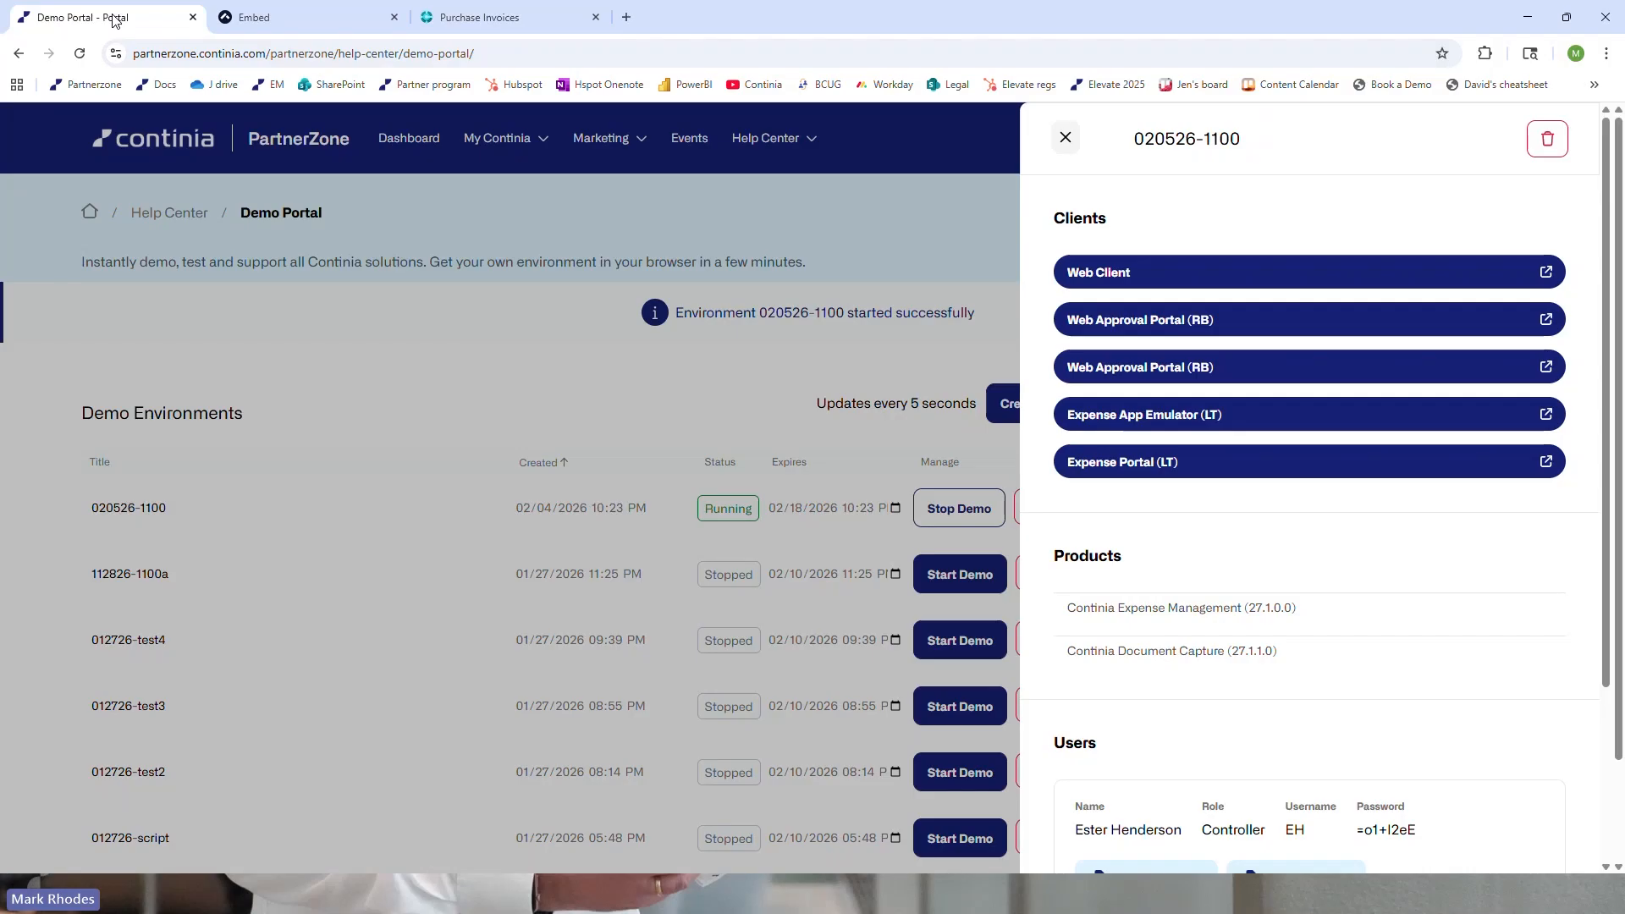
click(1102, 321)
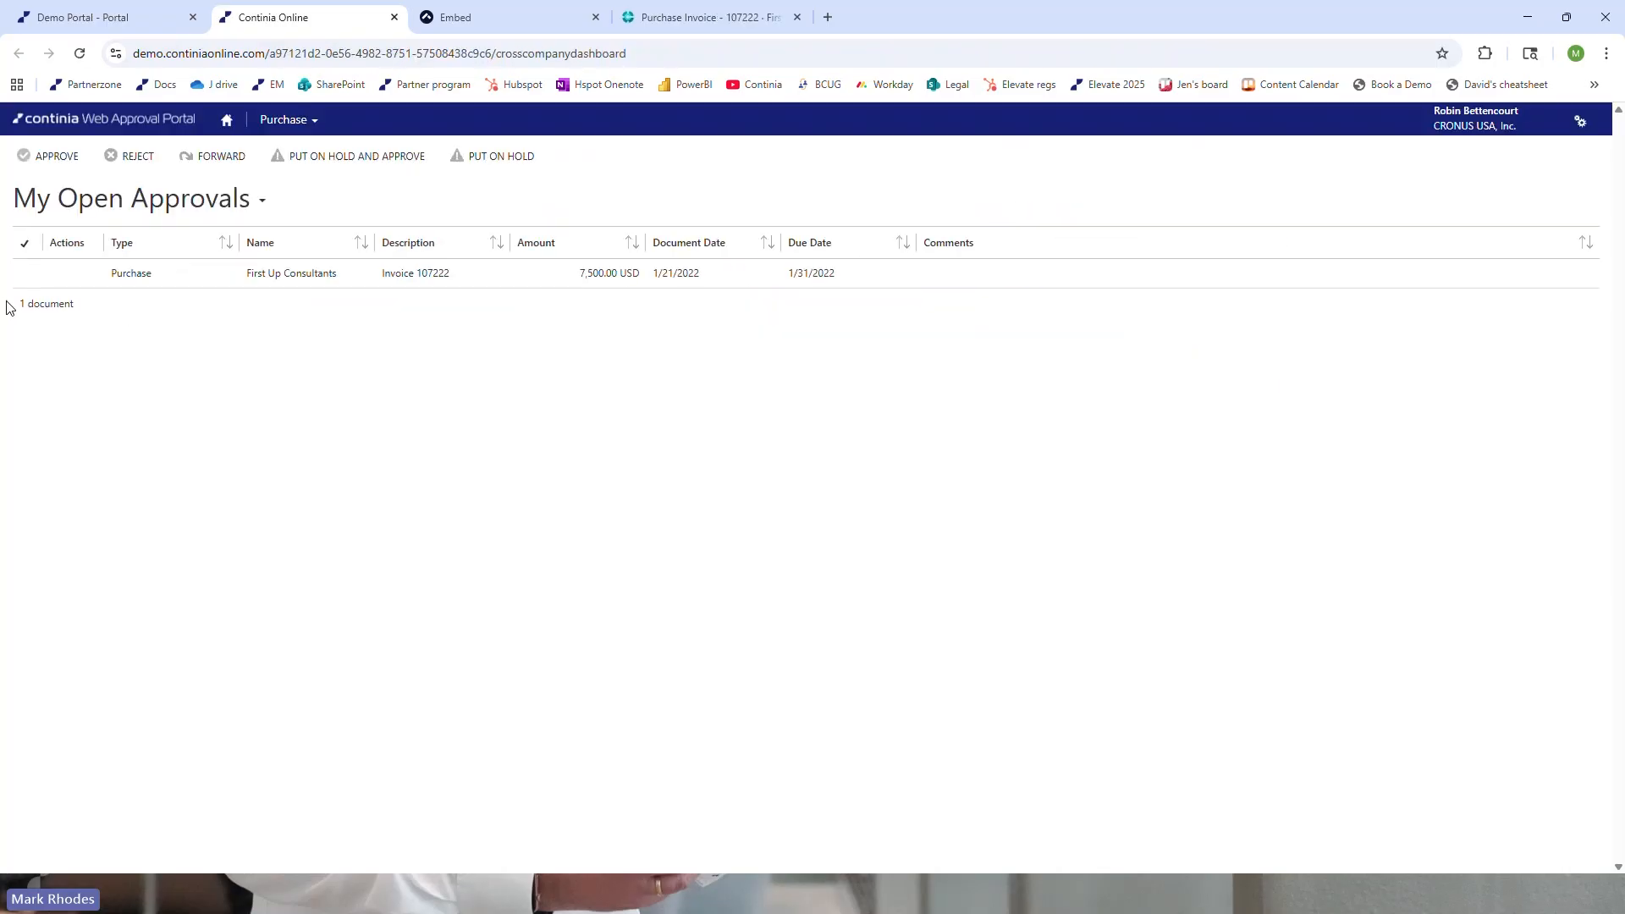
click(200, 282)
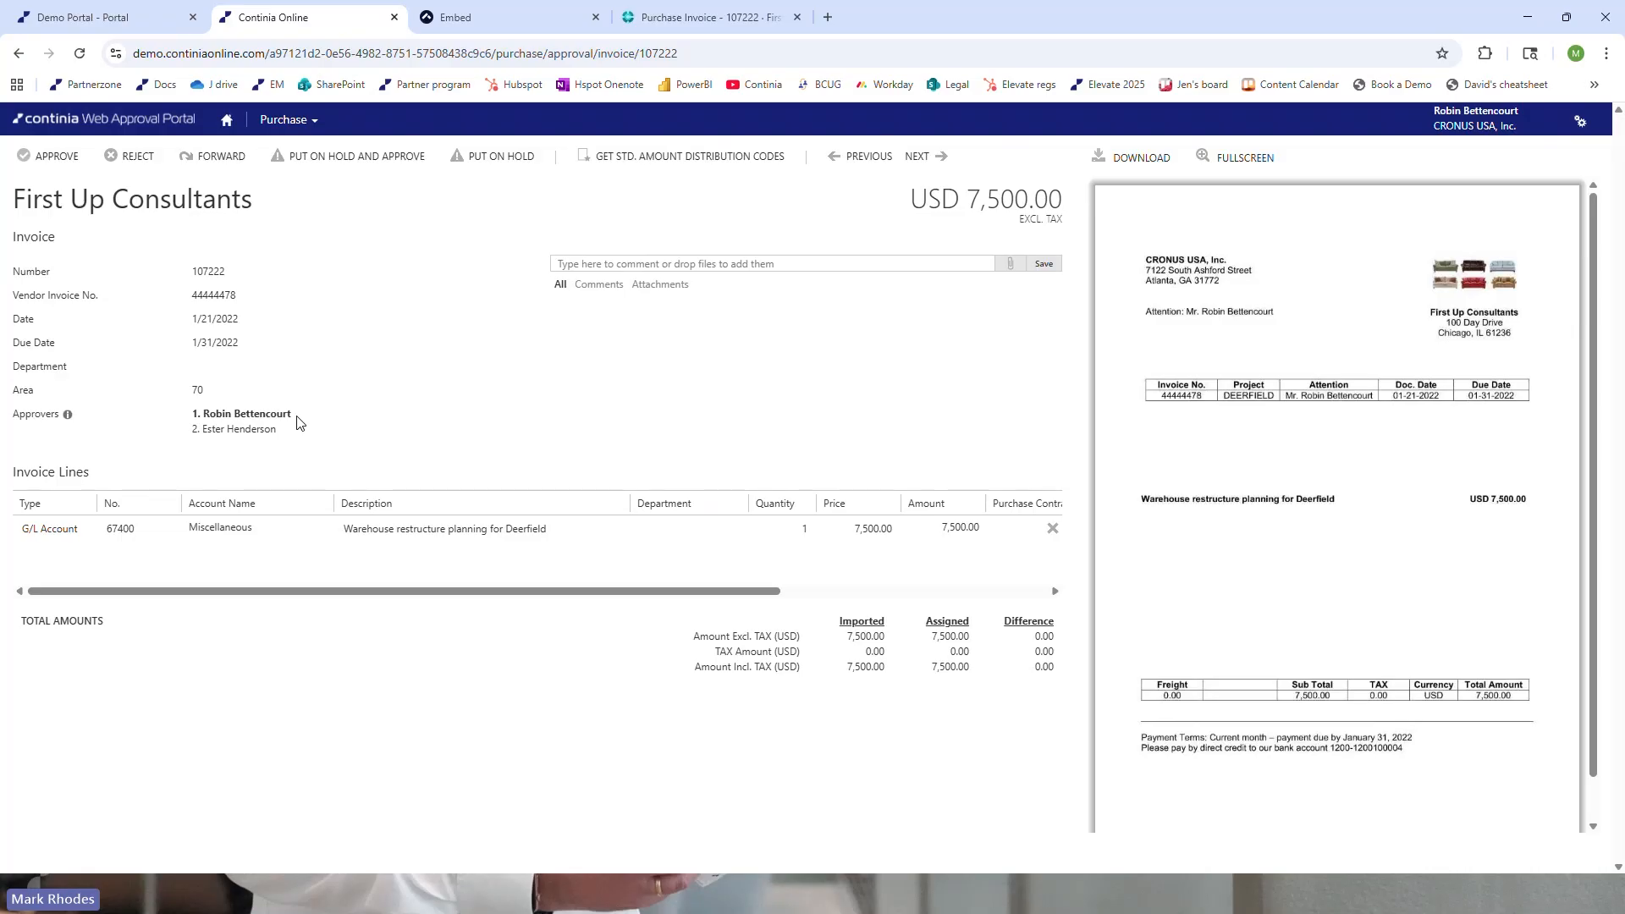
Add the comment "Nice invoice." to the First Up Consultants invoice
click(623, 264)
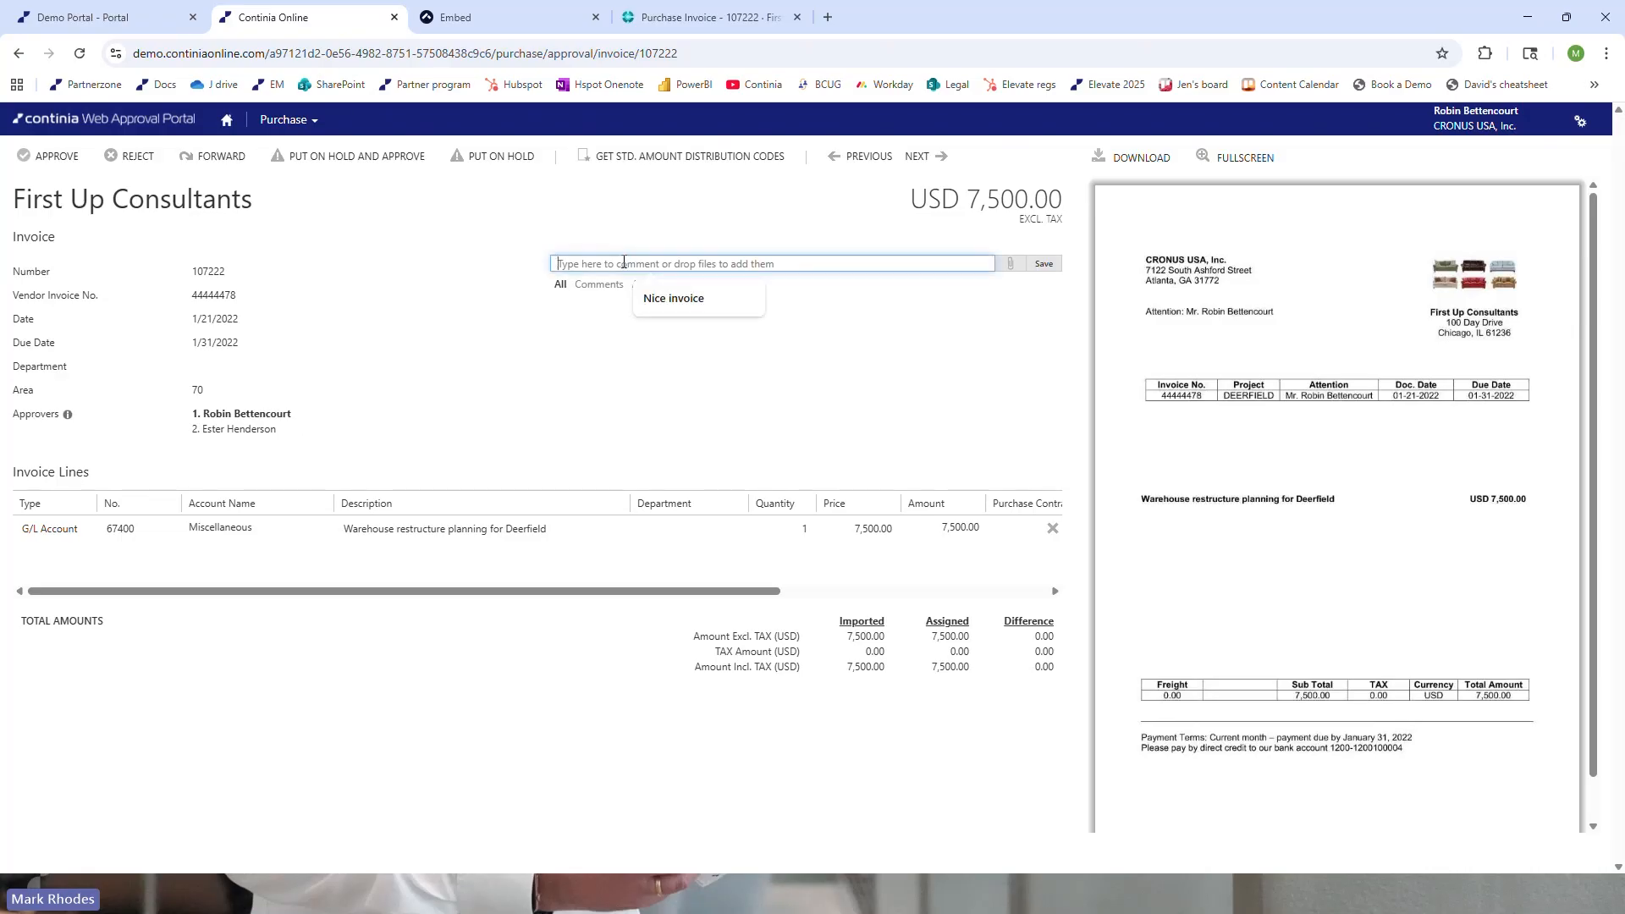
click(665, 298)
click(1046, 266)
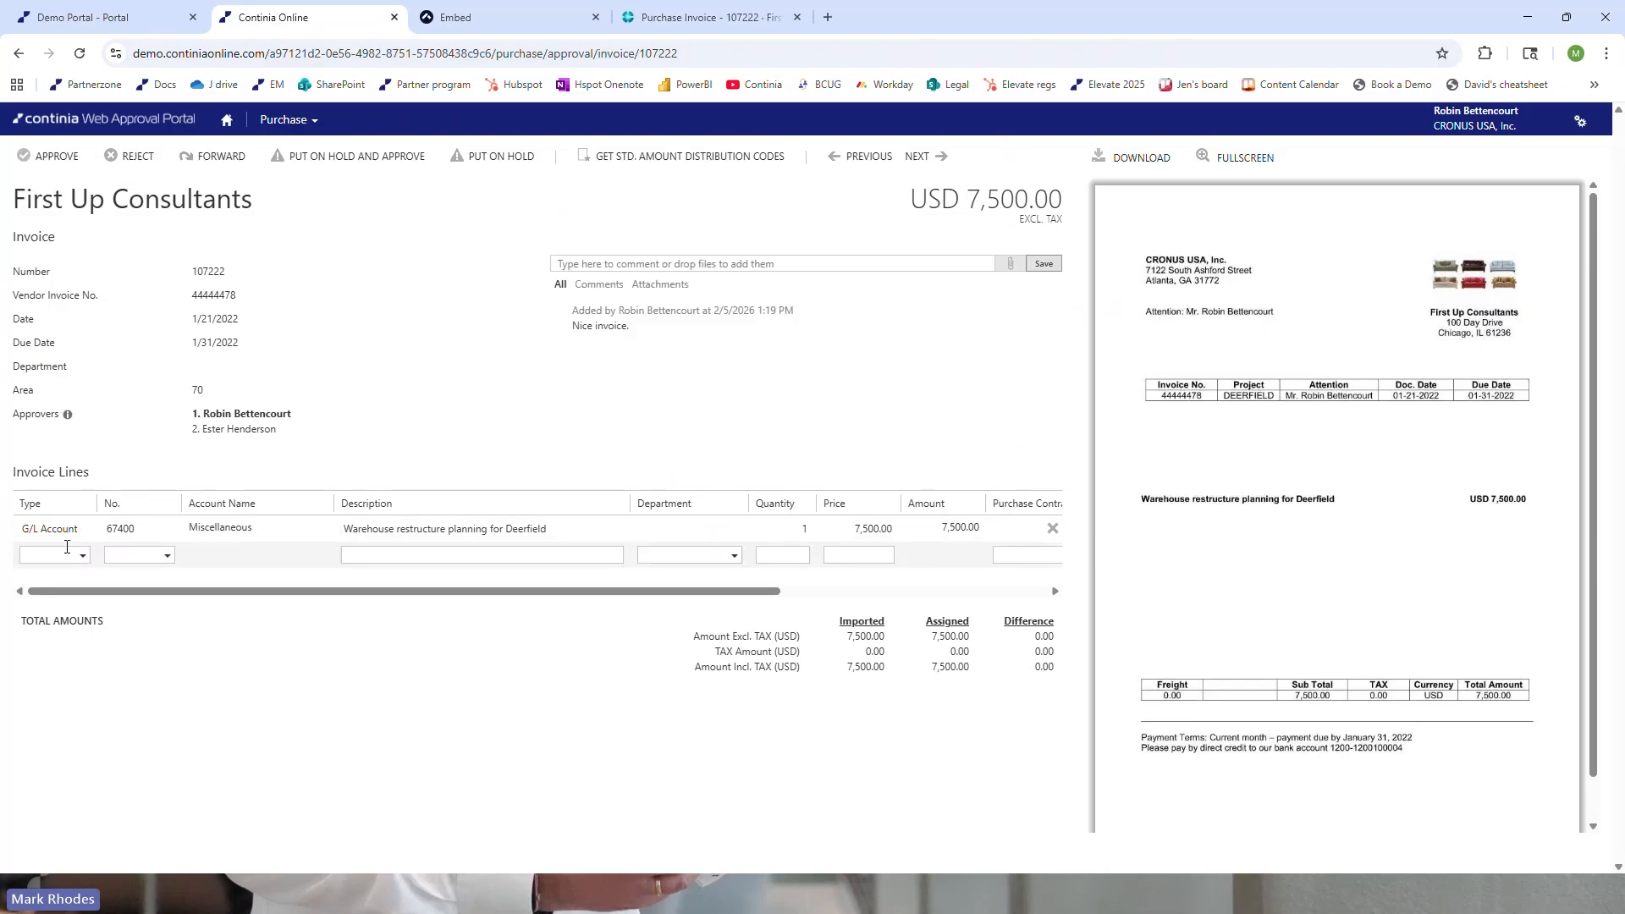
Set the department of the G/L account 67400 invoice line to PROD (Production)
click(170, 539)
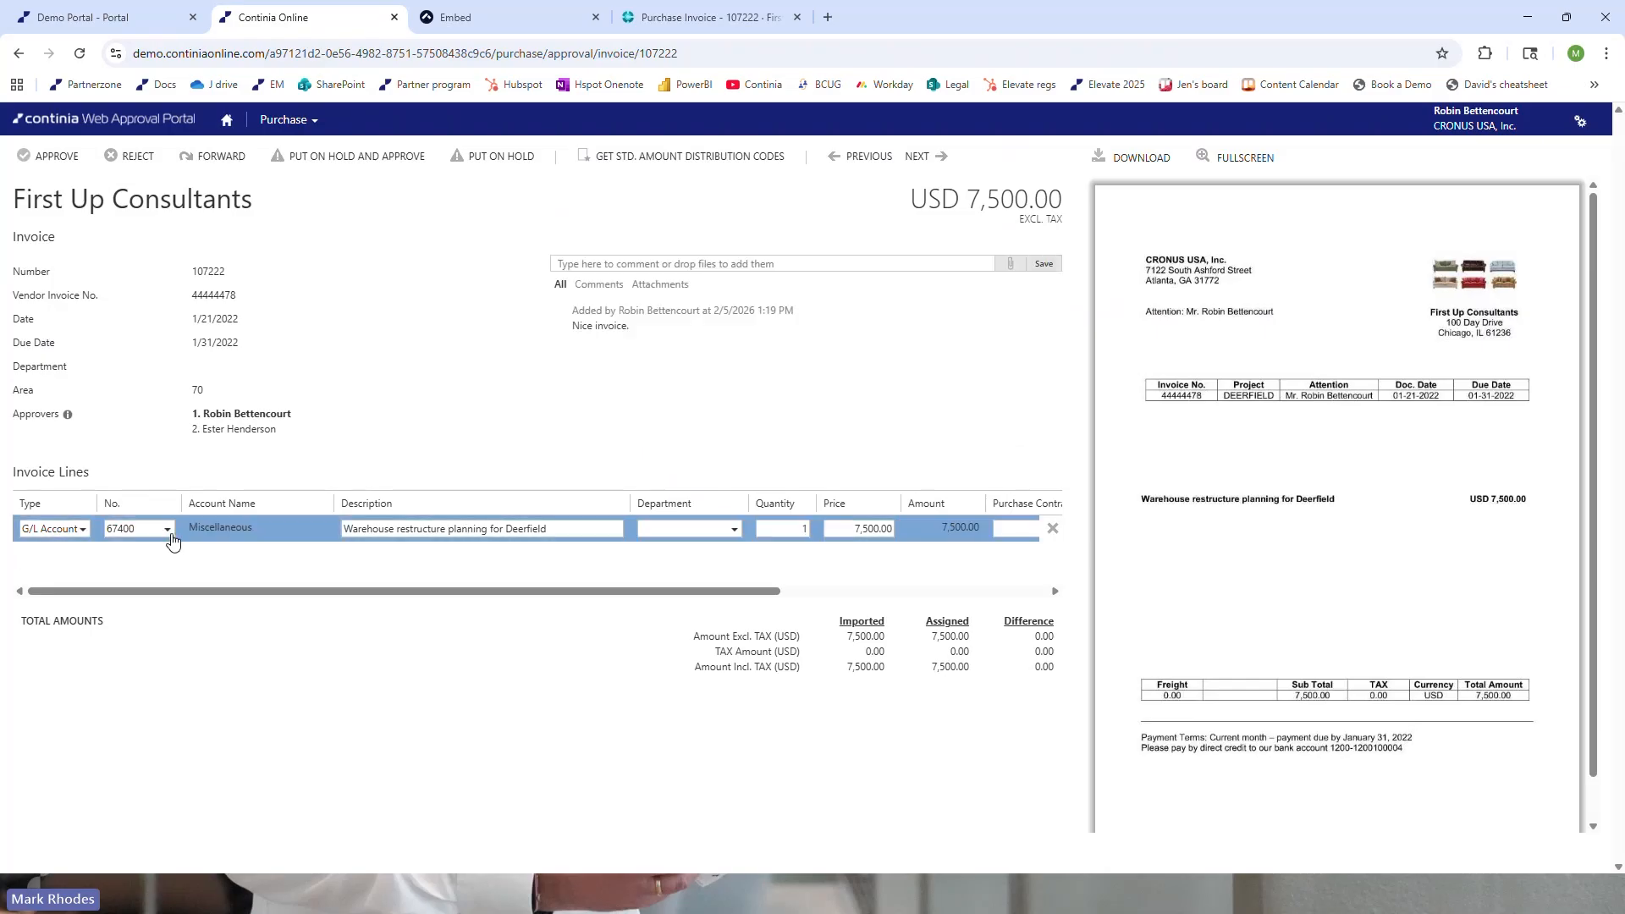
click(168, 530)
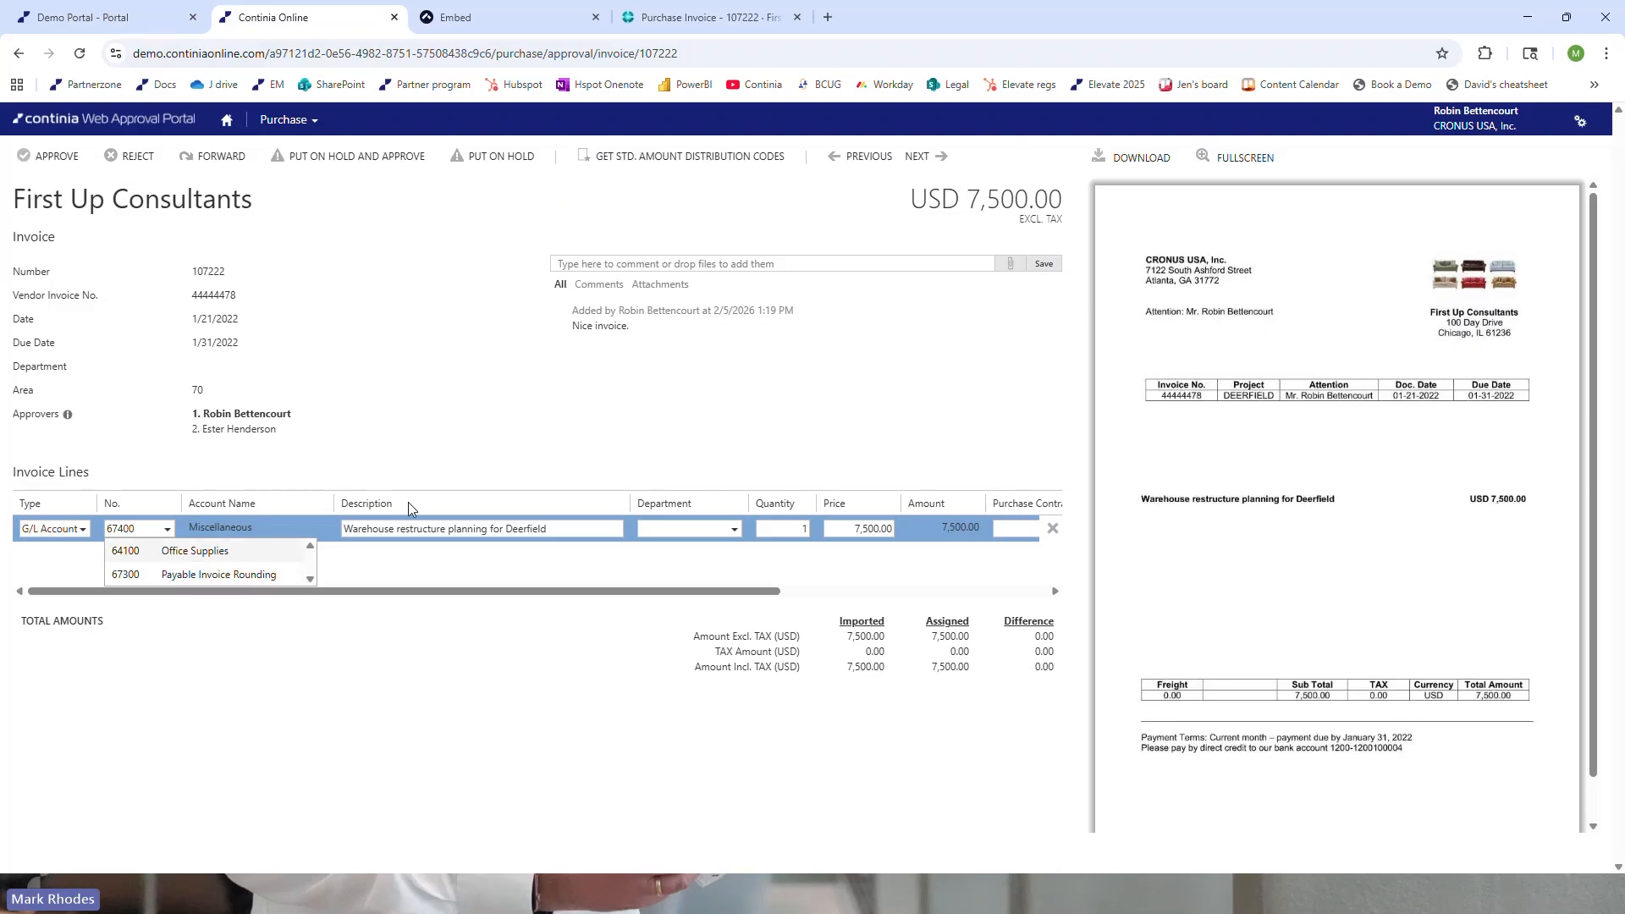
click(734, 533)
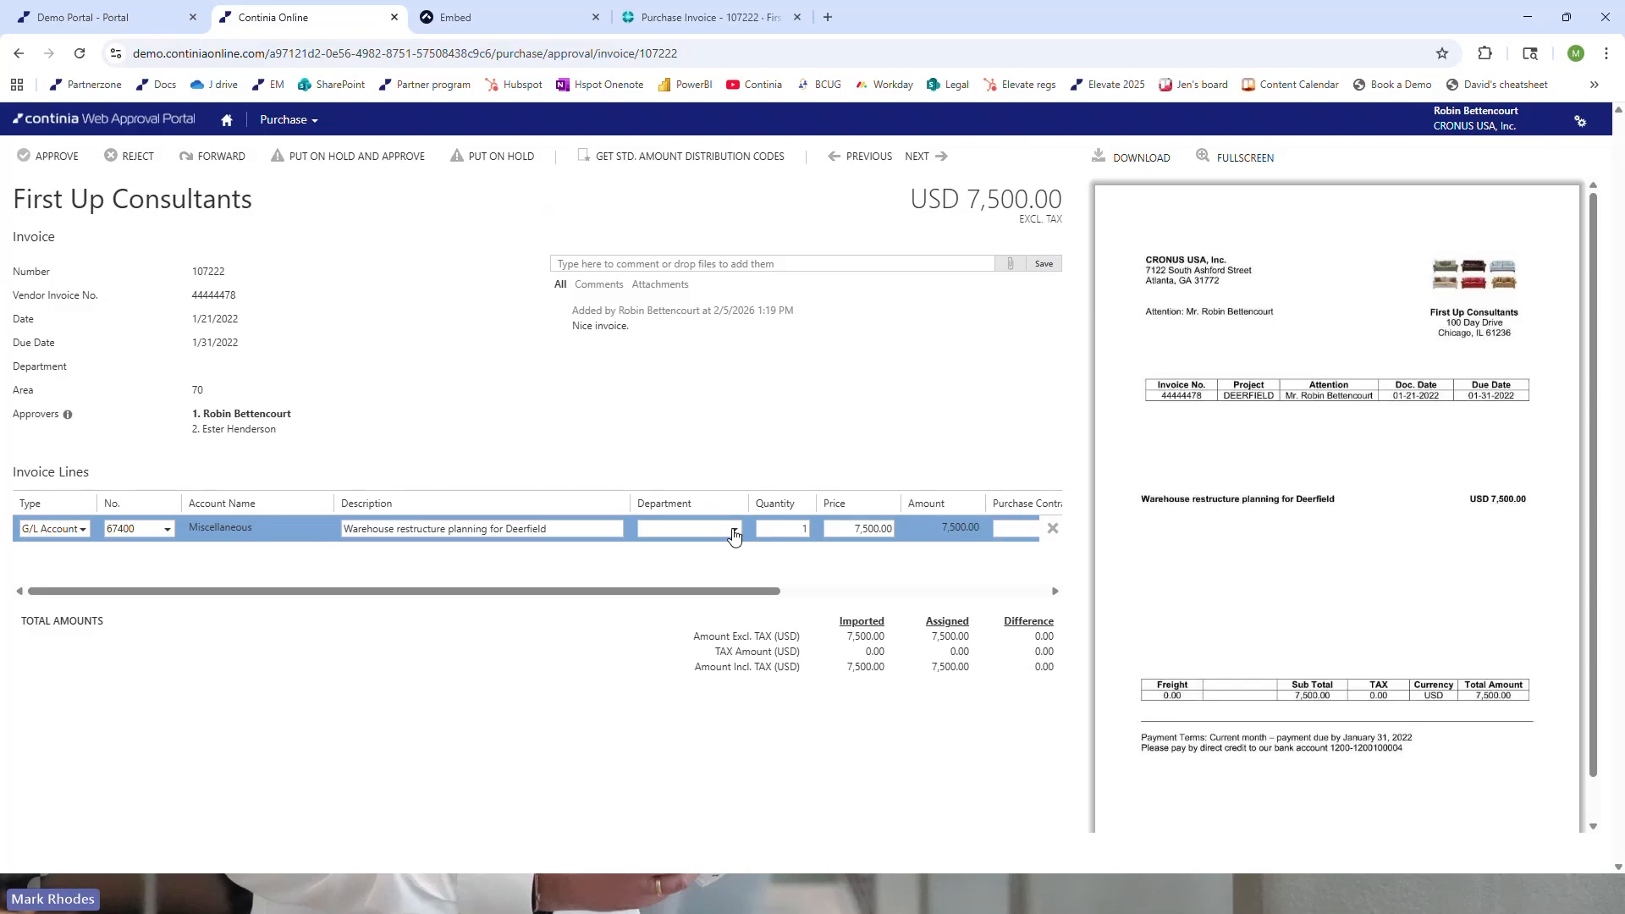
click(734, 533)
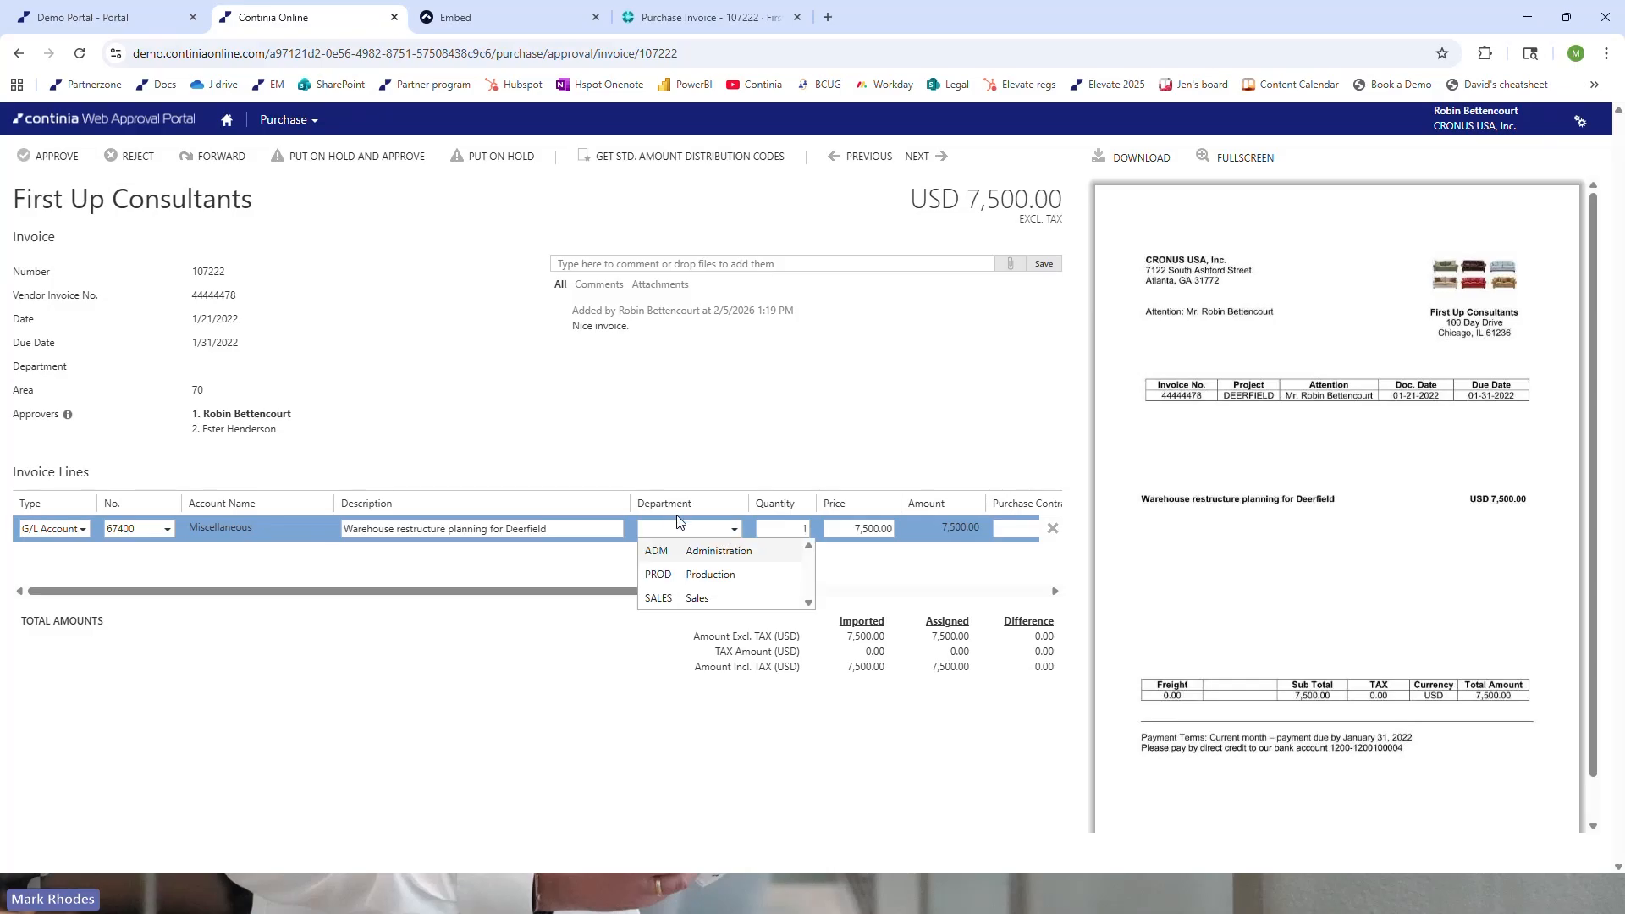
click(657, 577)
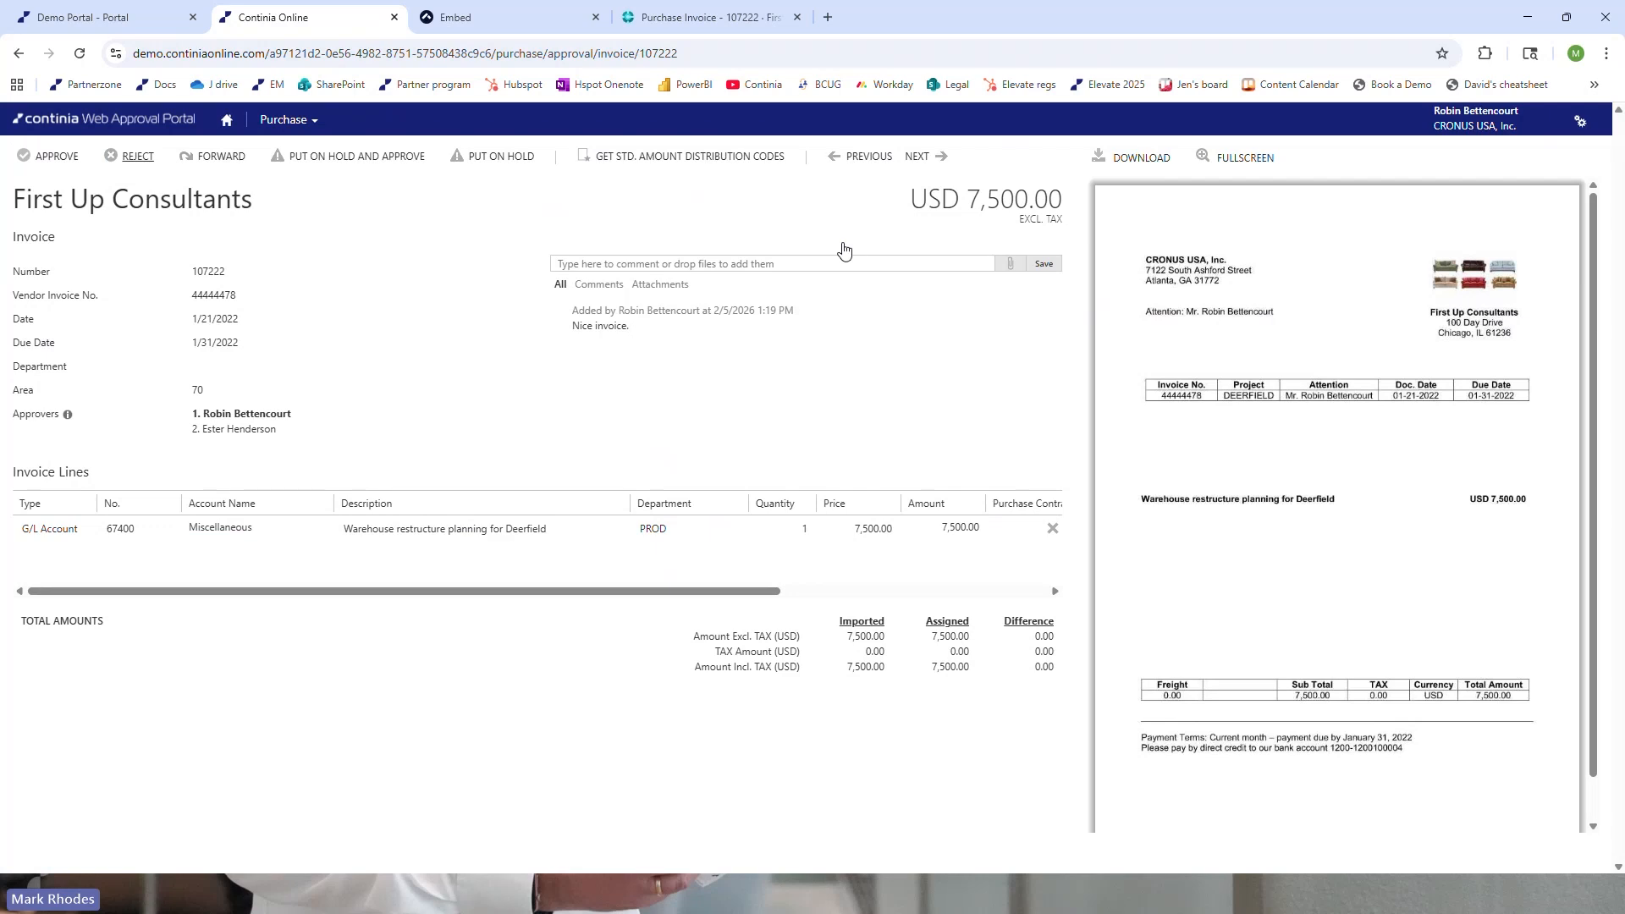
Examine the reject and forward options for the invoice without submitting either one
click(138, 157)
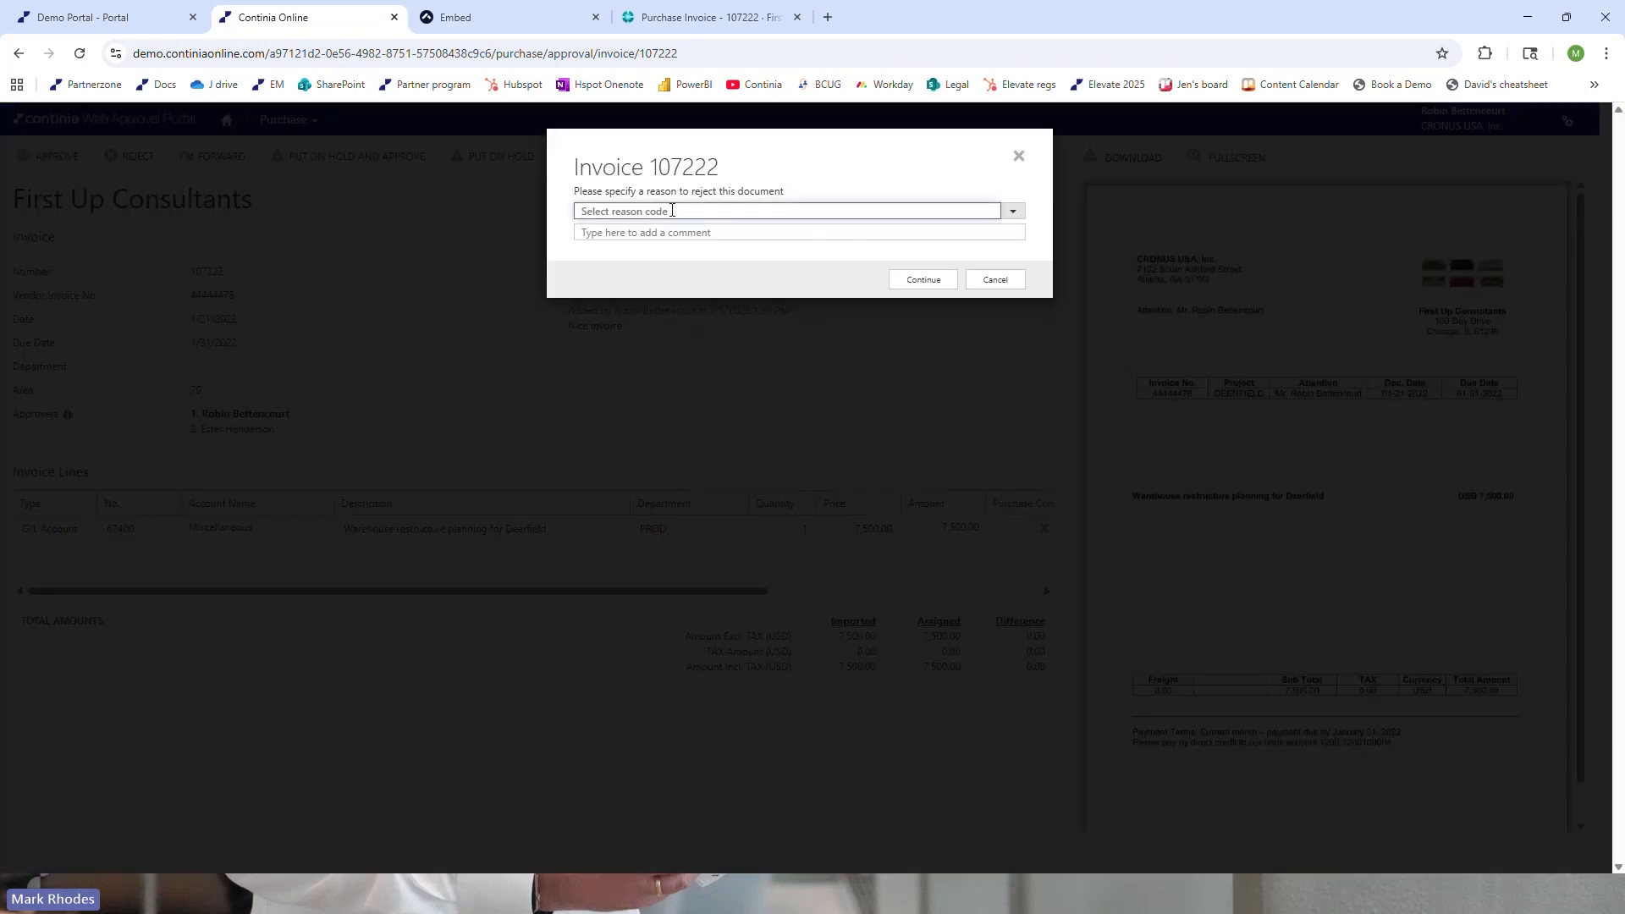
click(1015, 281)
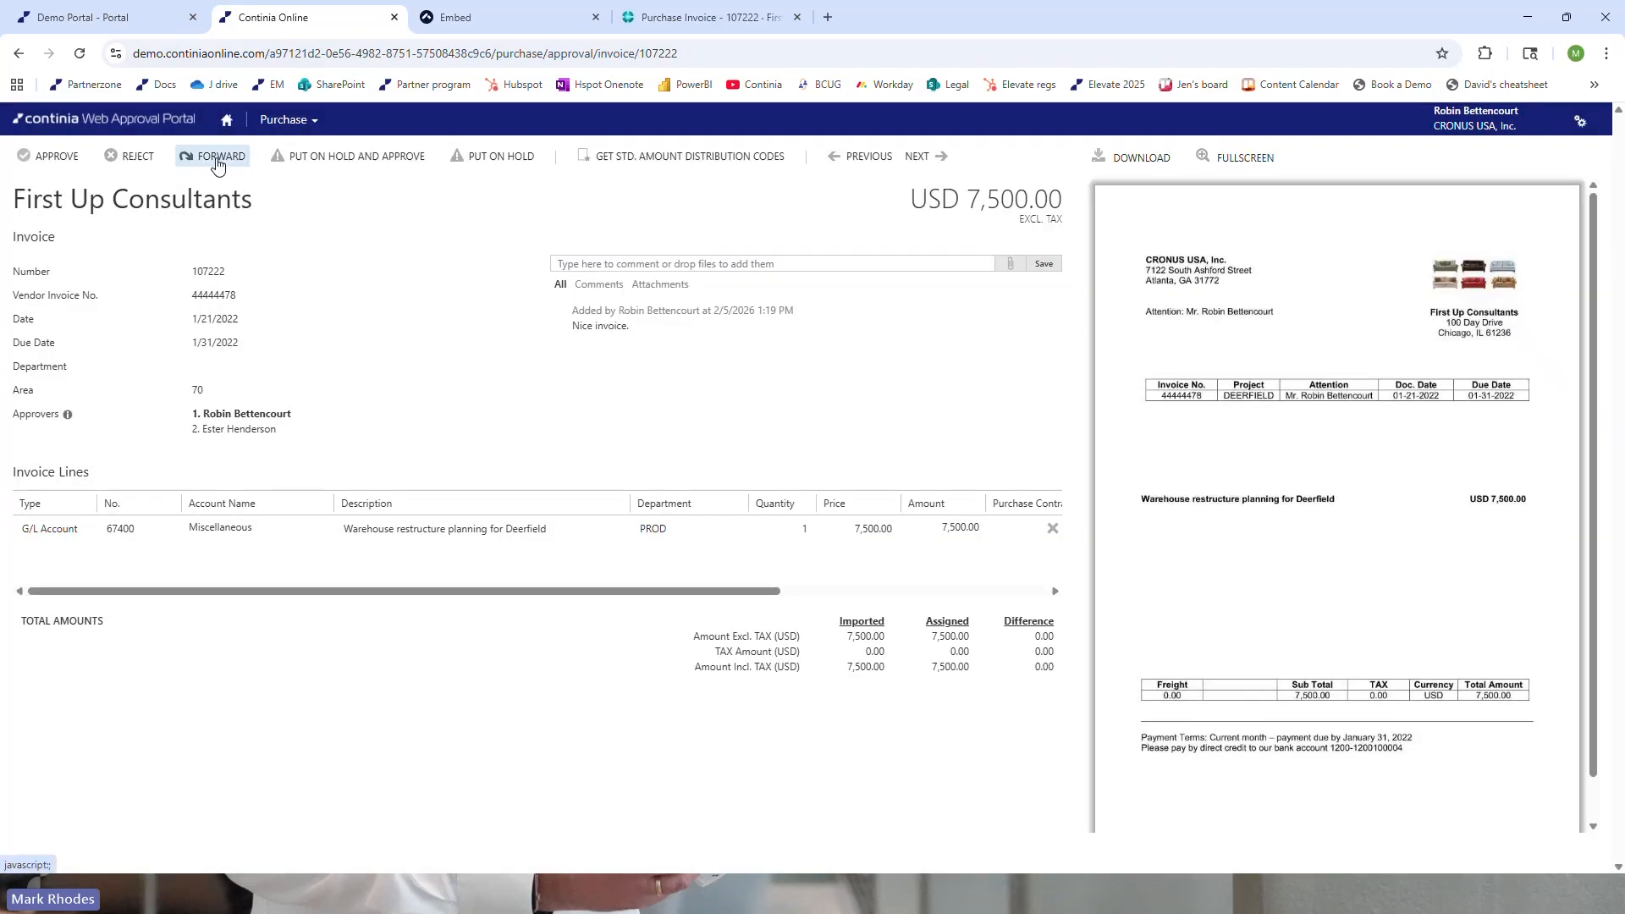
click(217, 157)
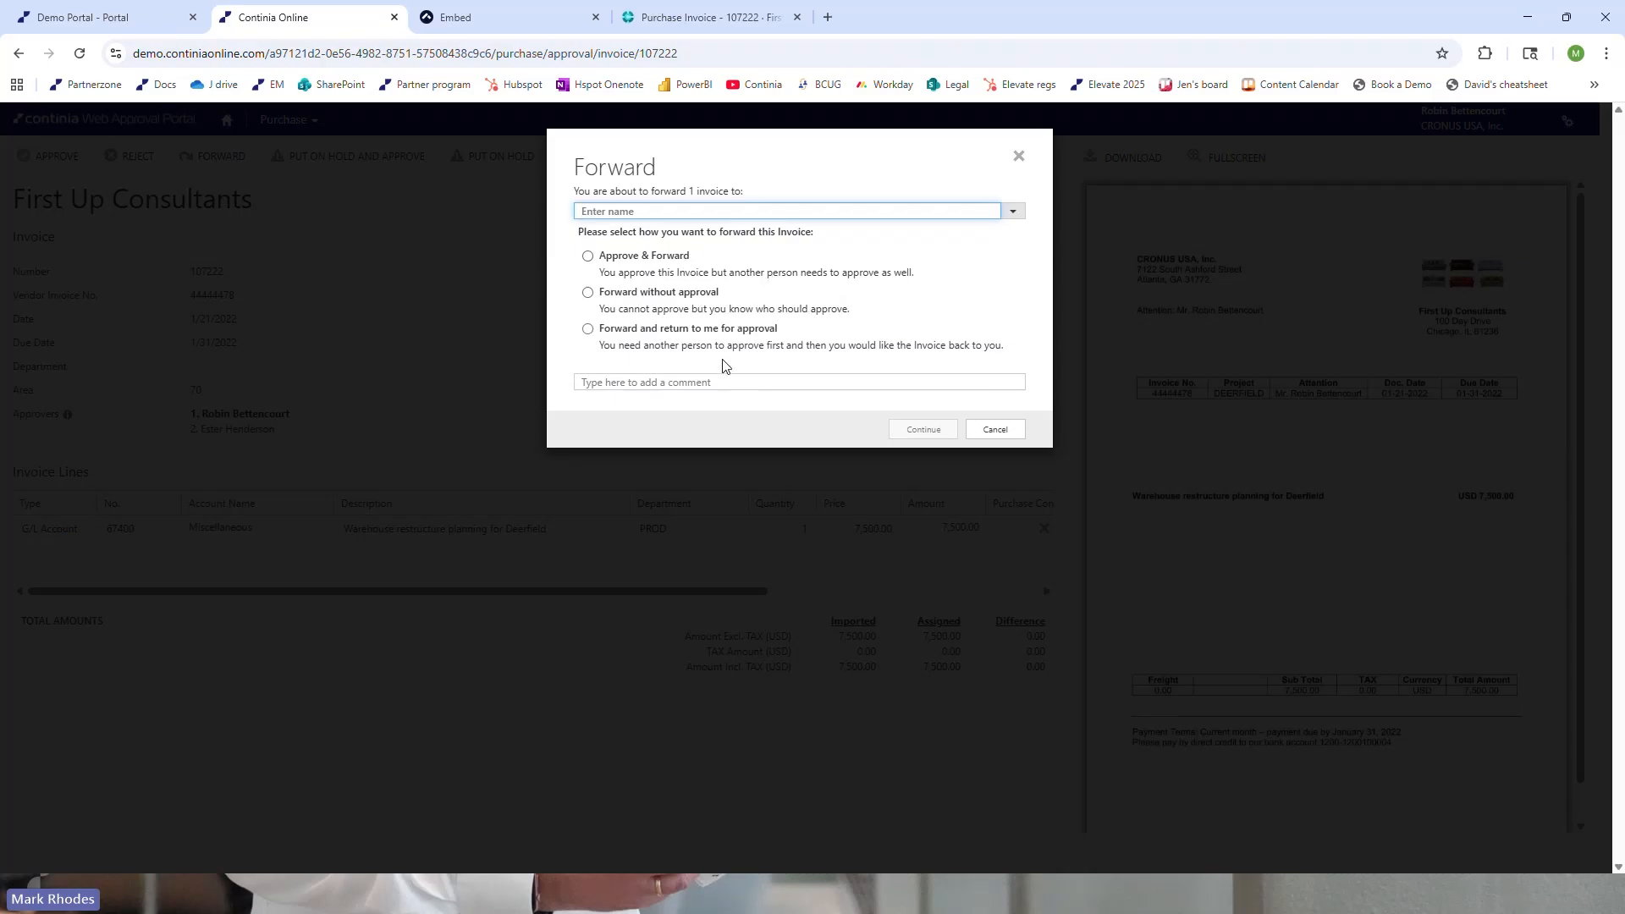
click(990, 431)
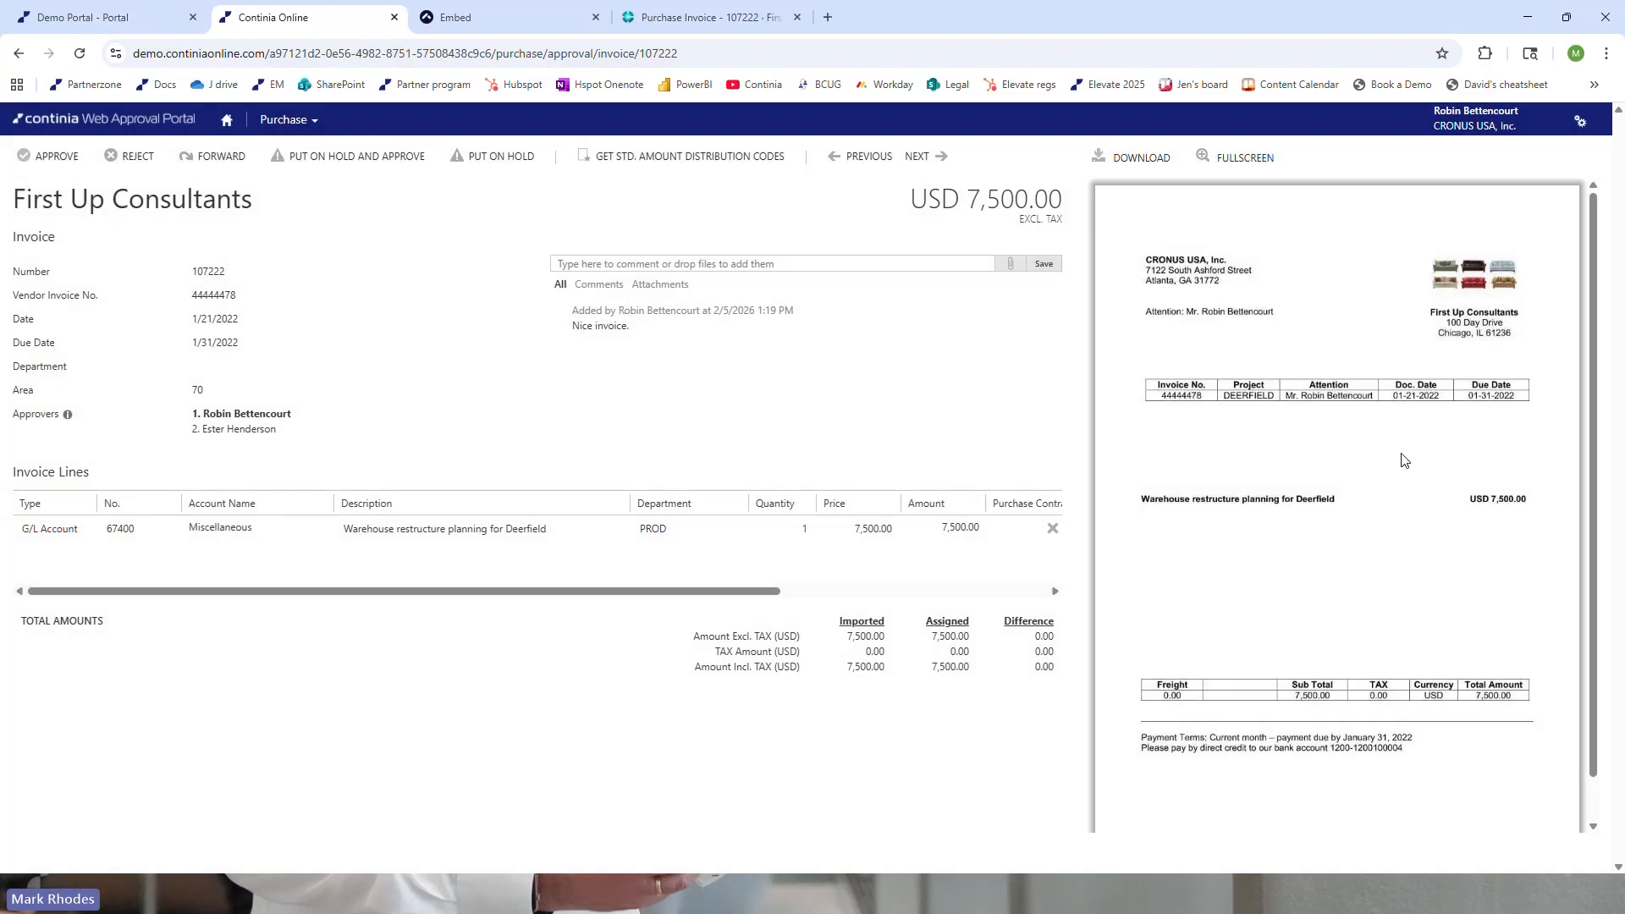
Approve the First Up Consultants invoice and show the My Processed Approvals view
click(65, 158)
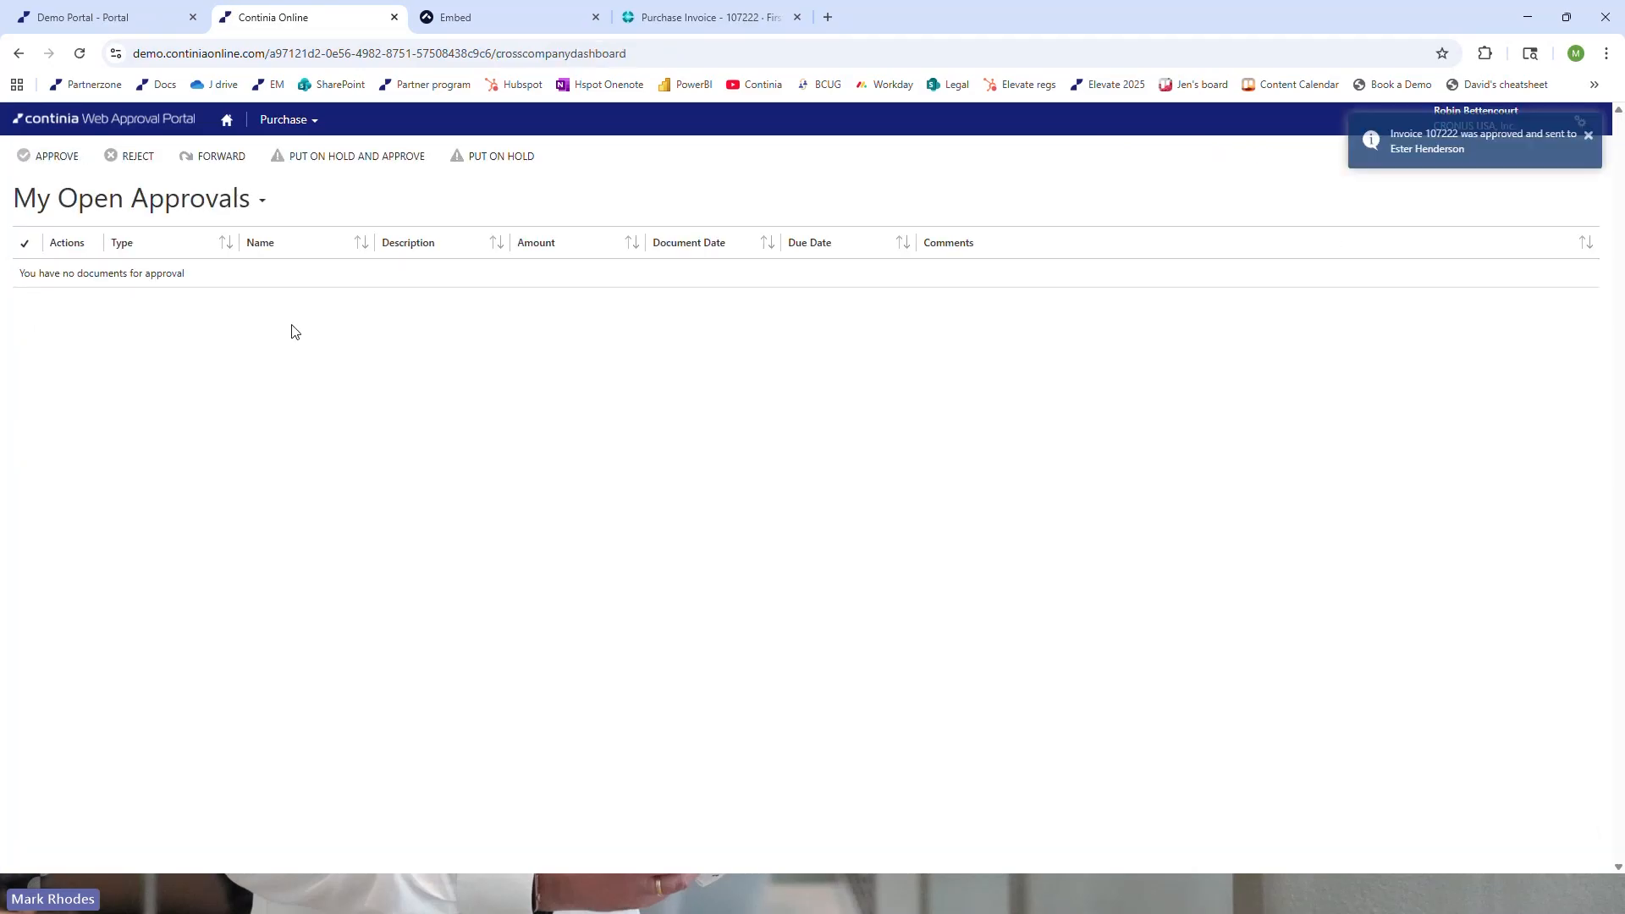
click(154, 213)
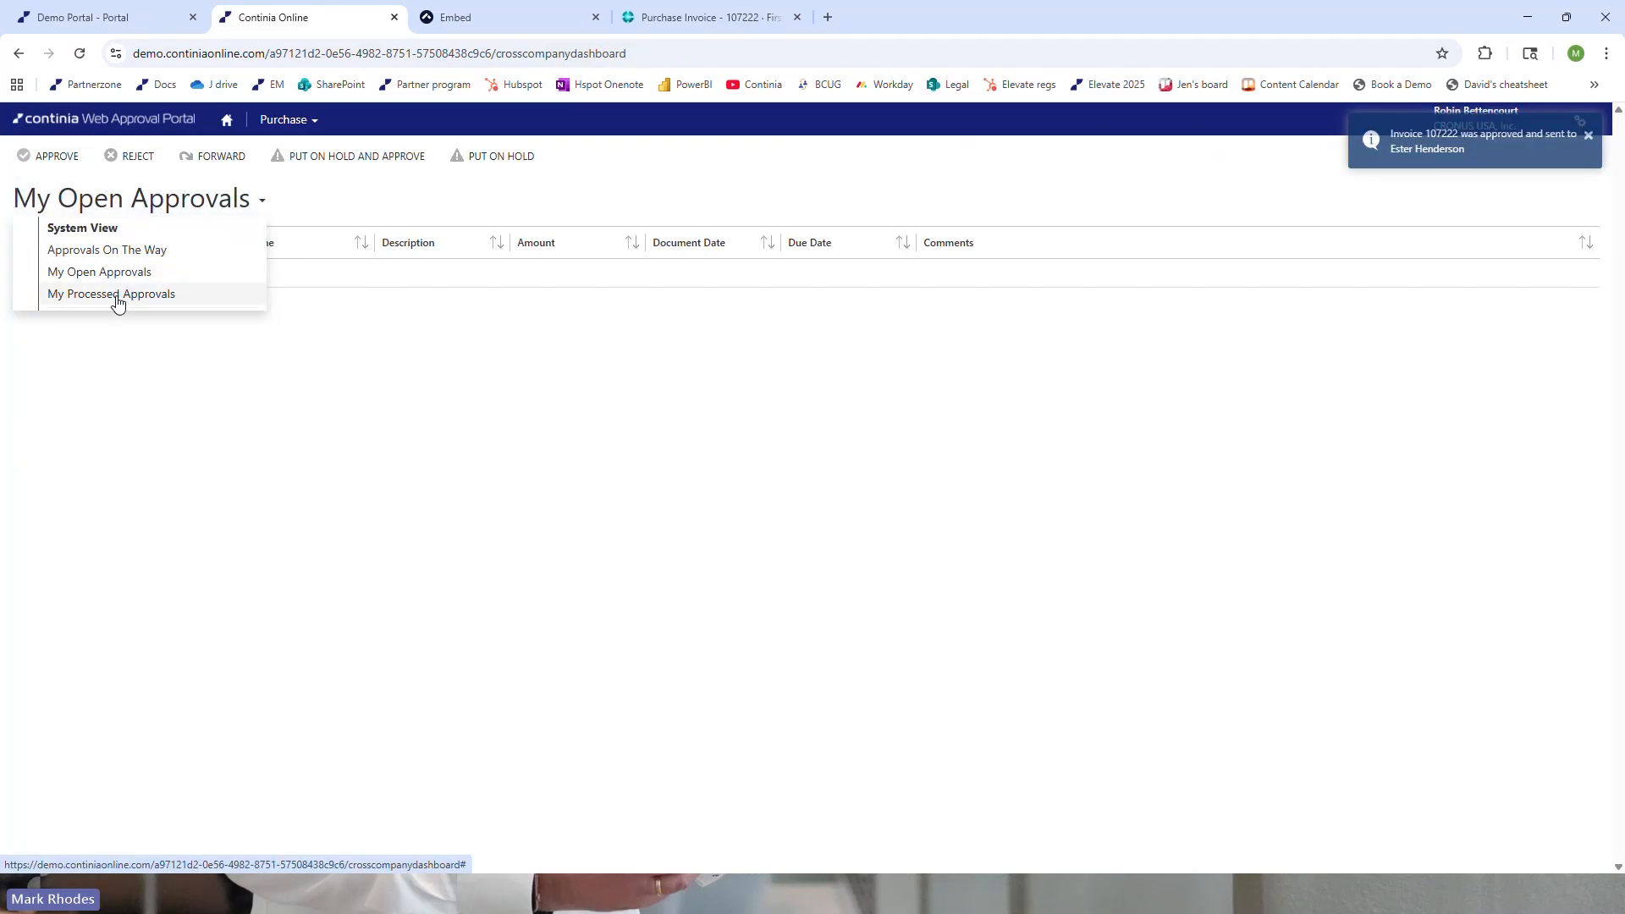
click(117, 296)
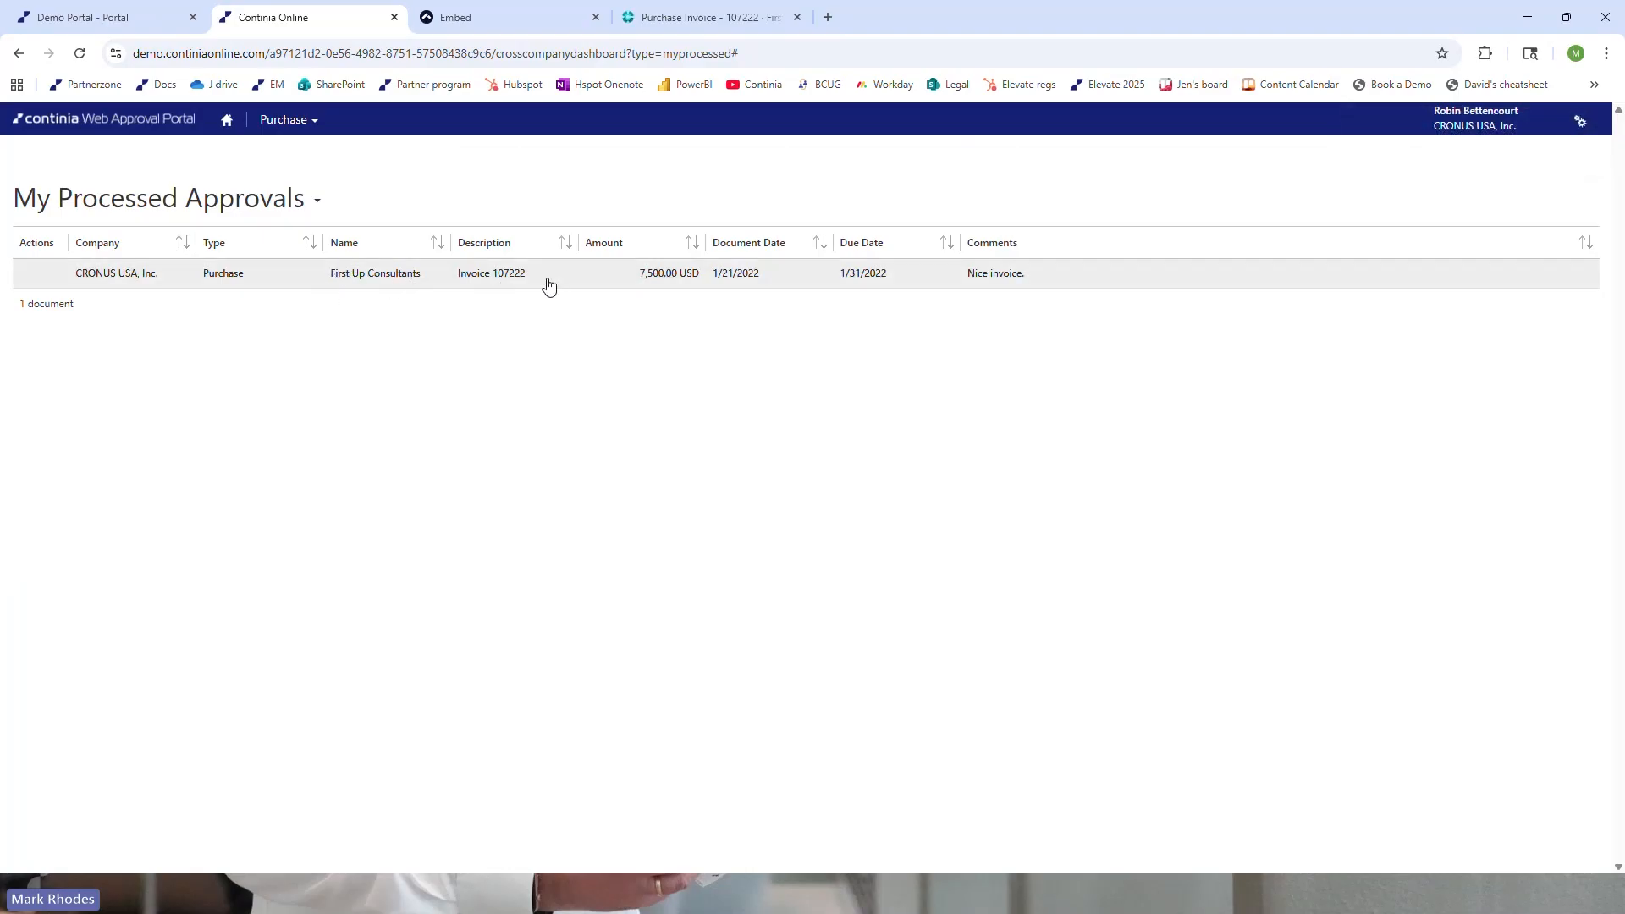
Look over the portal's out-of-office forwarding and regional settings, and return to the open approvals
click(1586, 128)
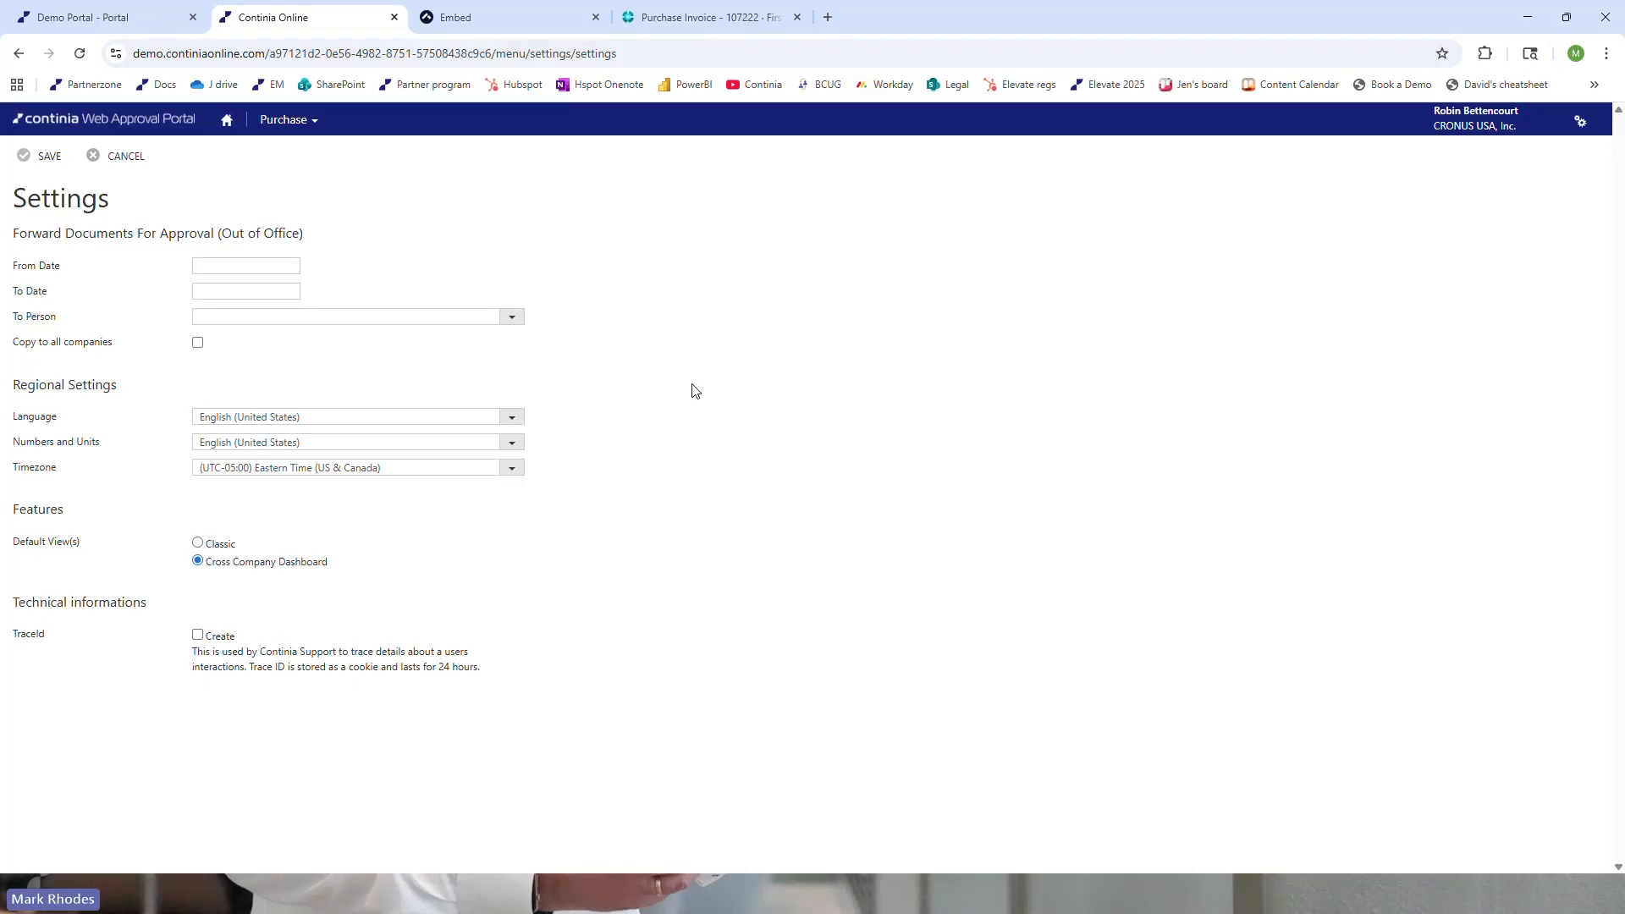
click(226, 120)
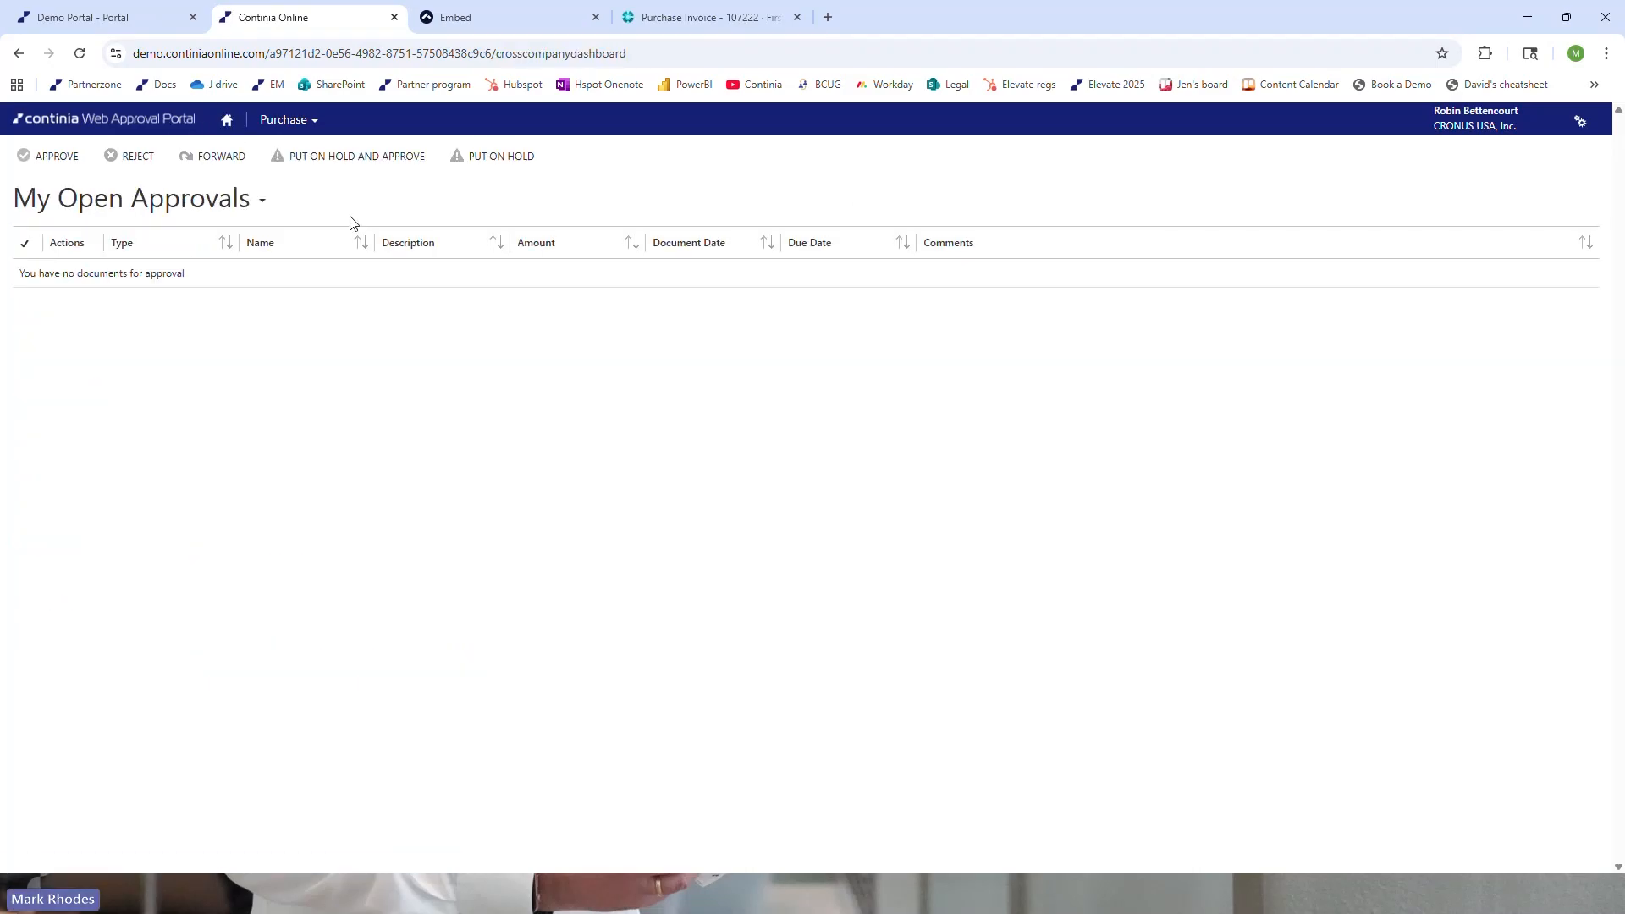
Switch to Business Central and approve the pending First Up Consultants purchase invoice from the Purchase Invoices list
click(677, 18)
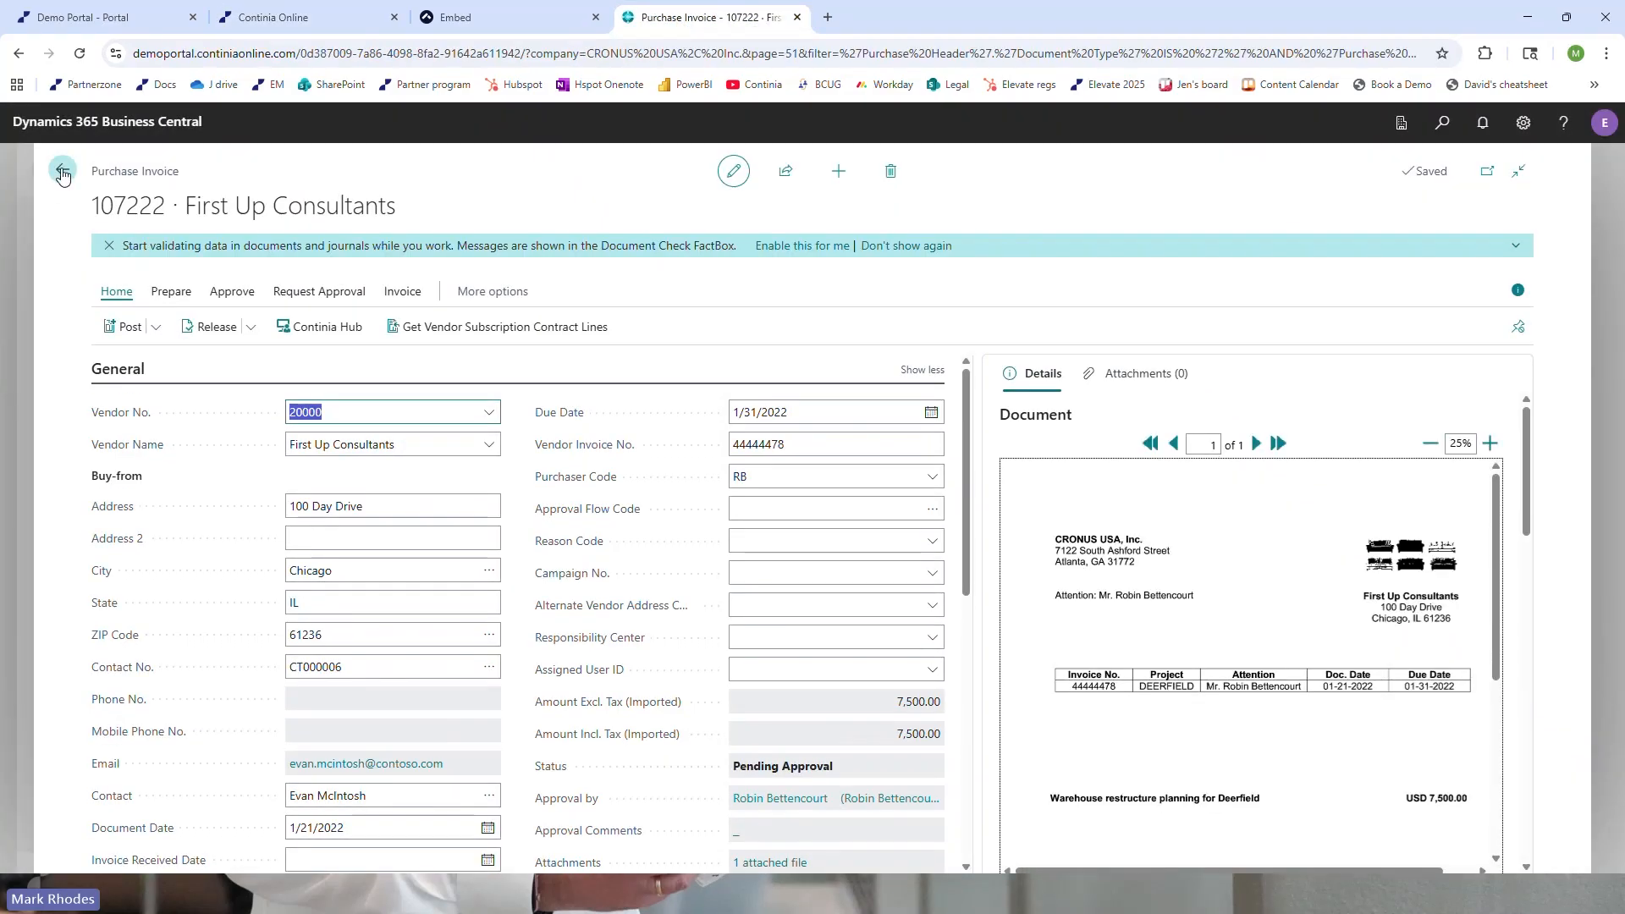
click(62, 173)
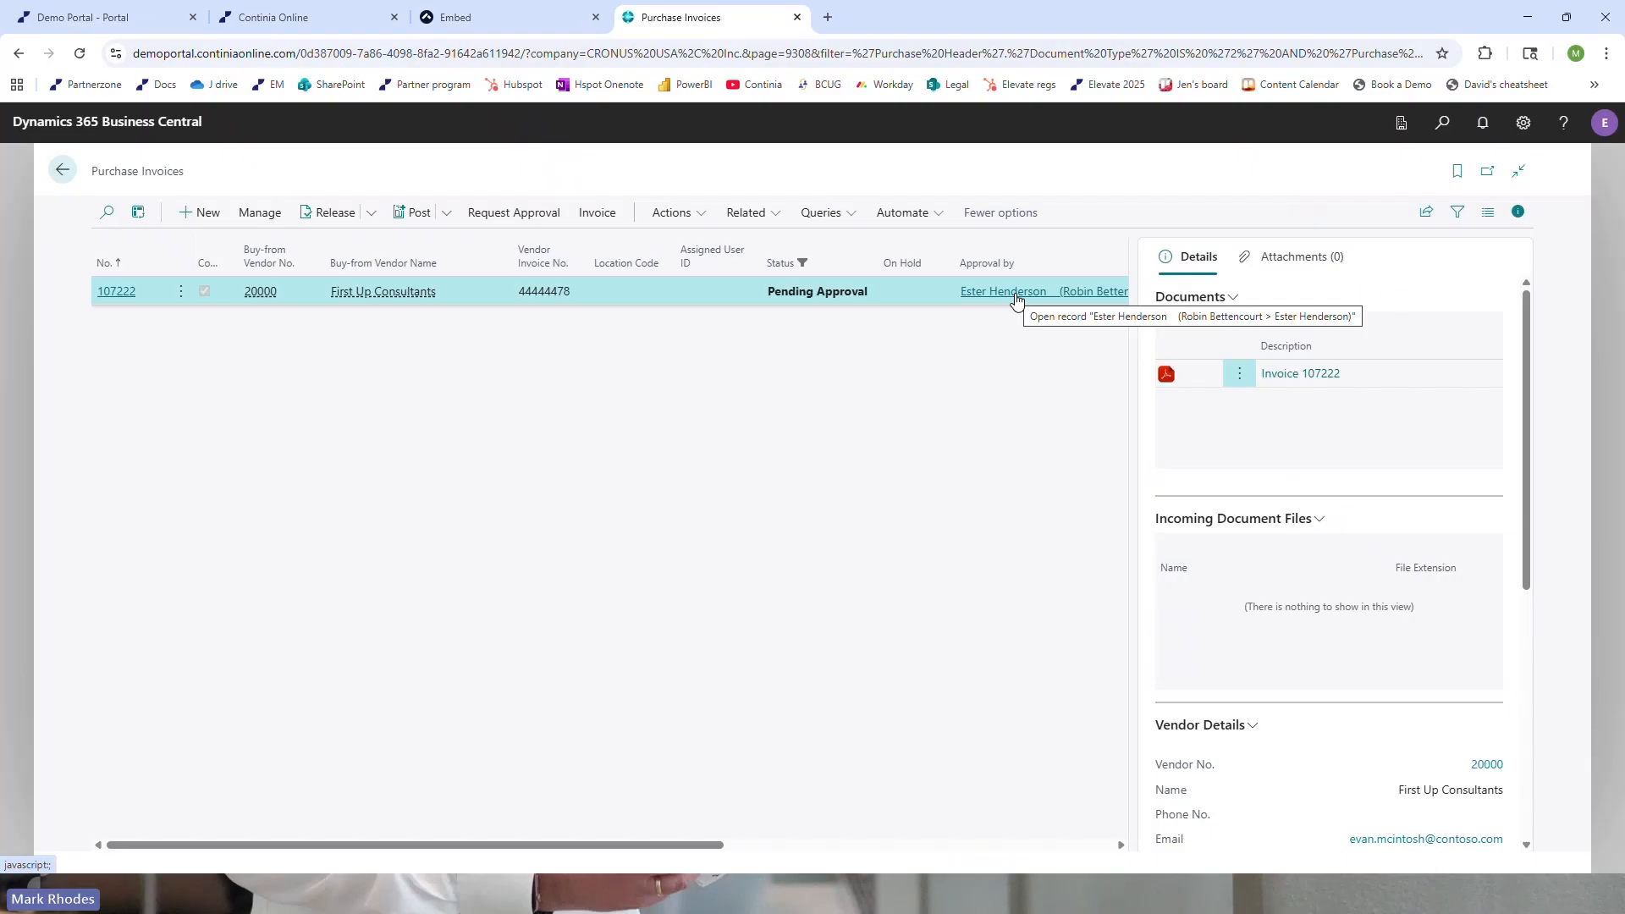
click(699, 216)
mouse_move(720, 245)
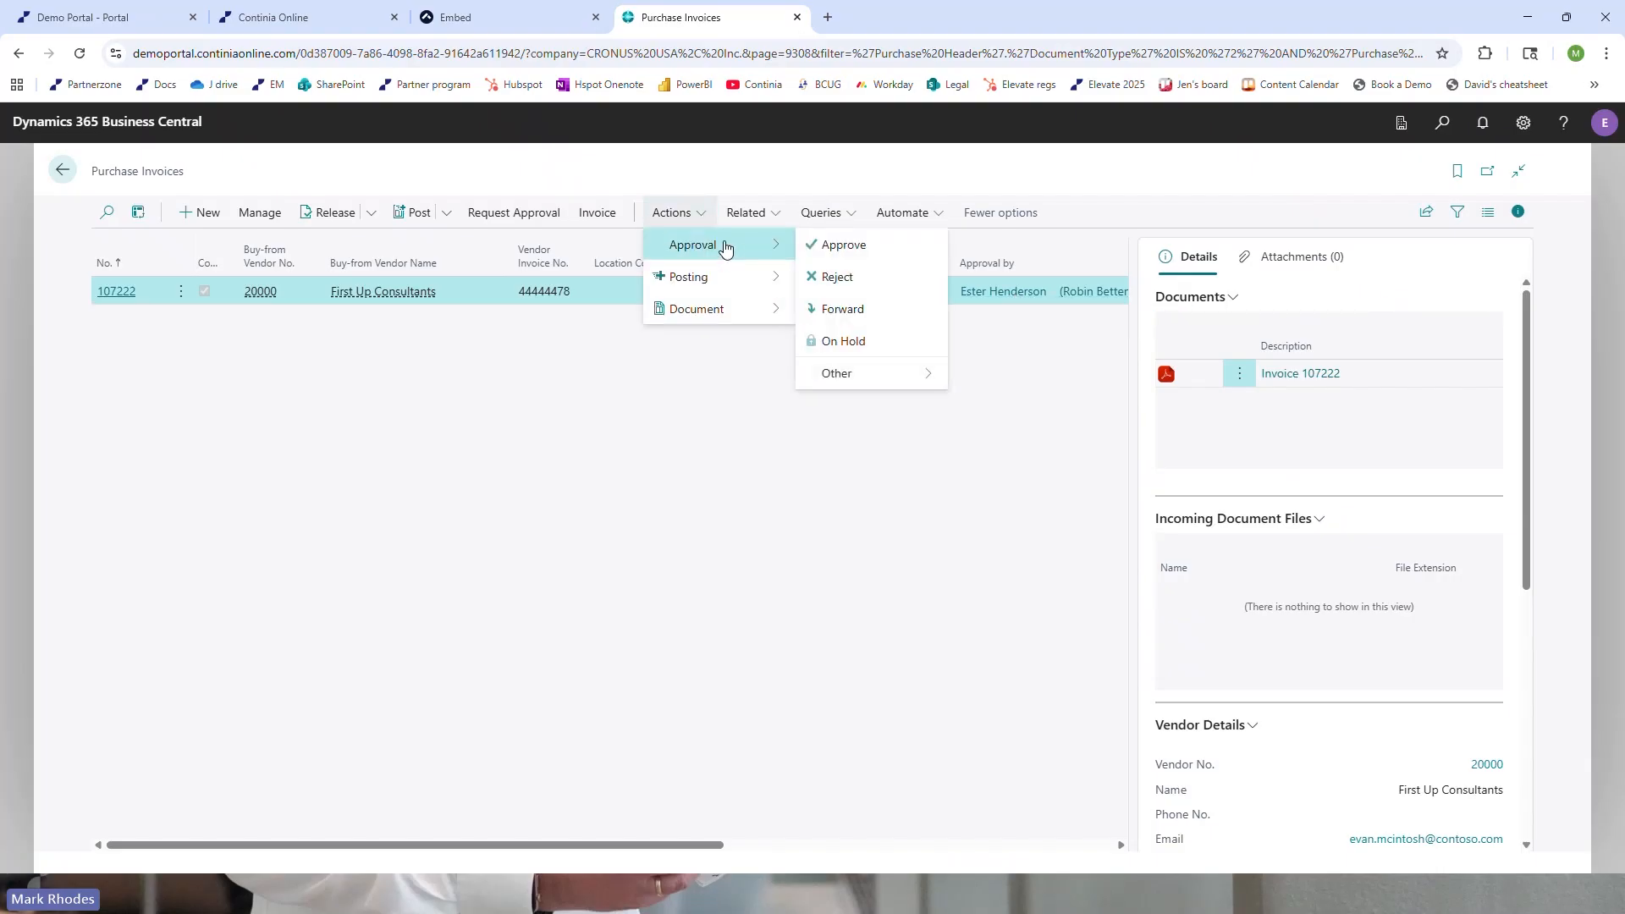
click(835, 238)
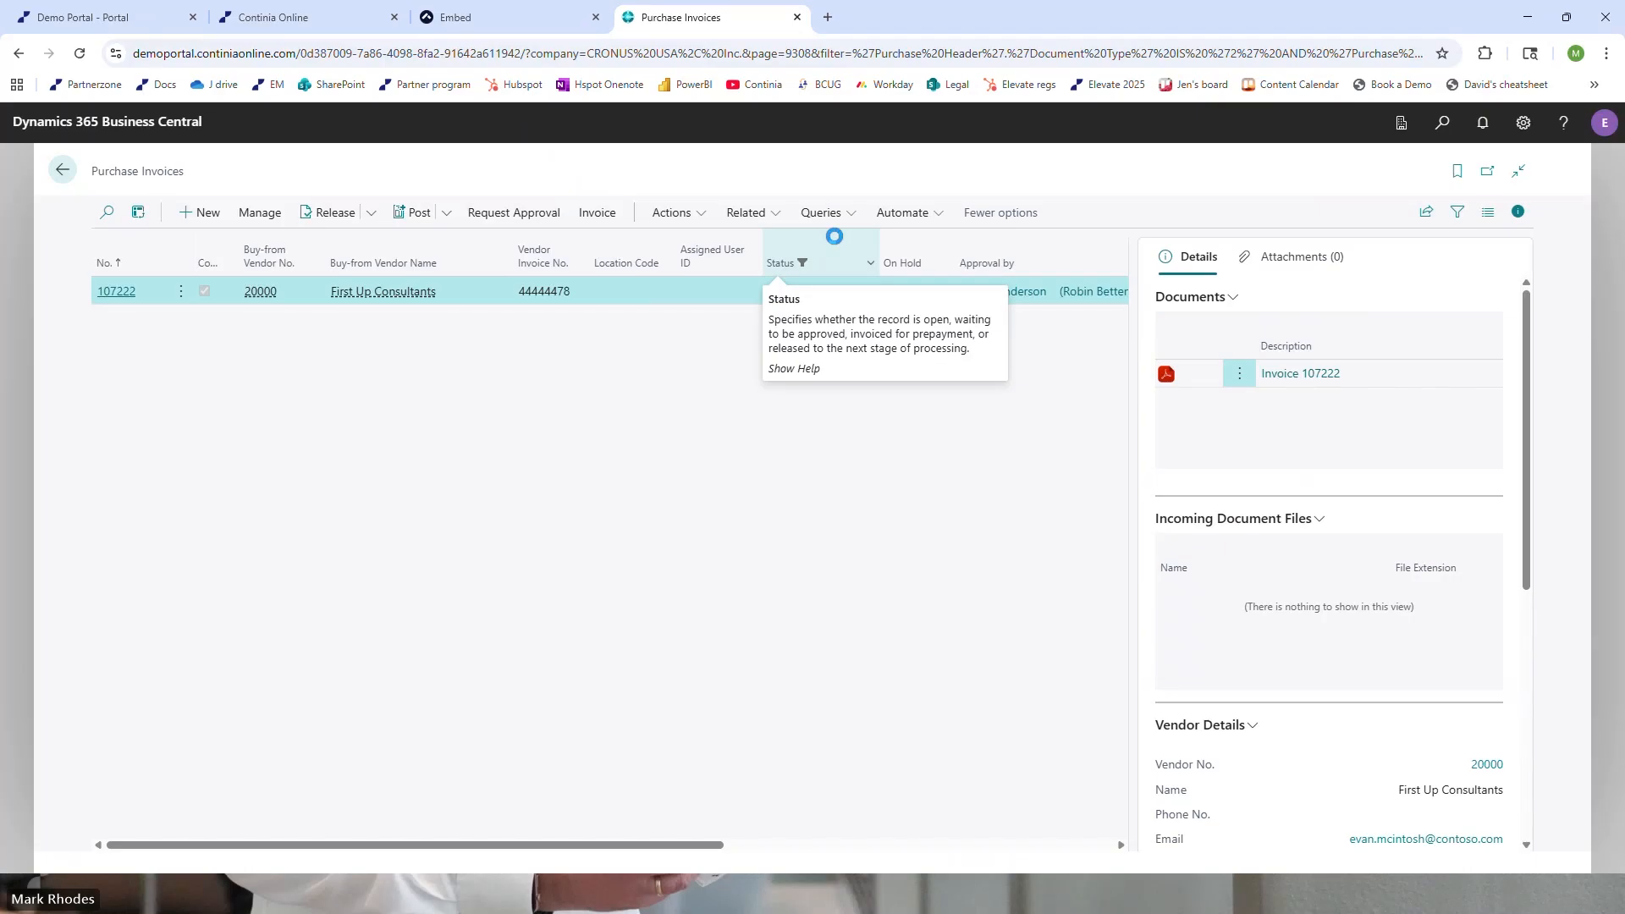
Post the released First Up Consultants purchase invoice and decline to open the posted invoice
click(63, 173)
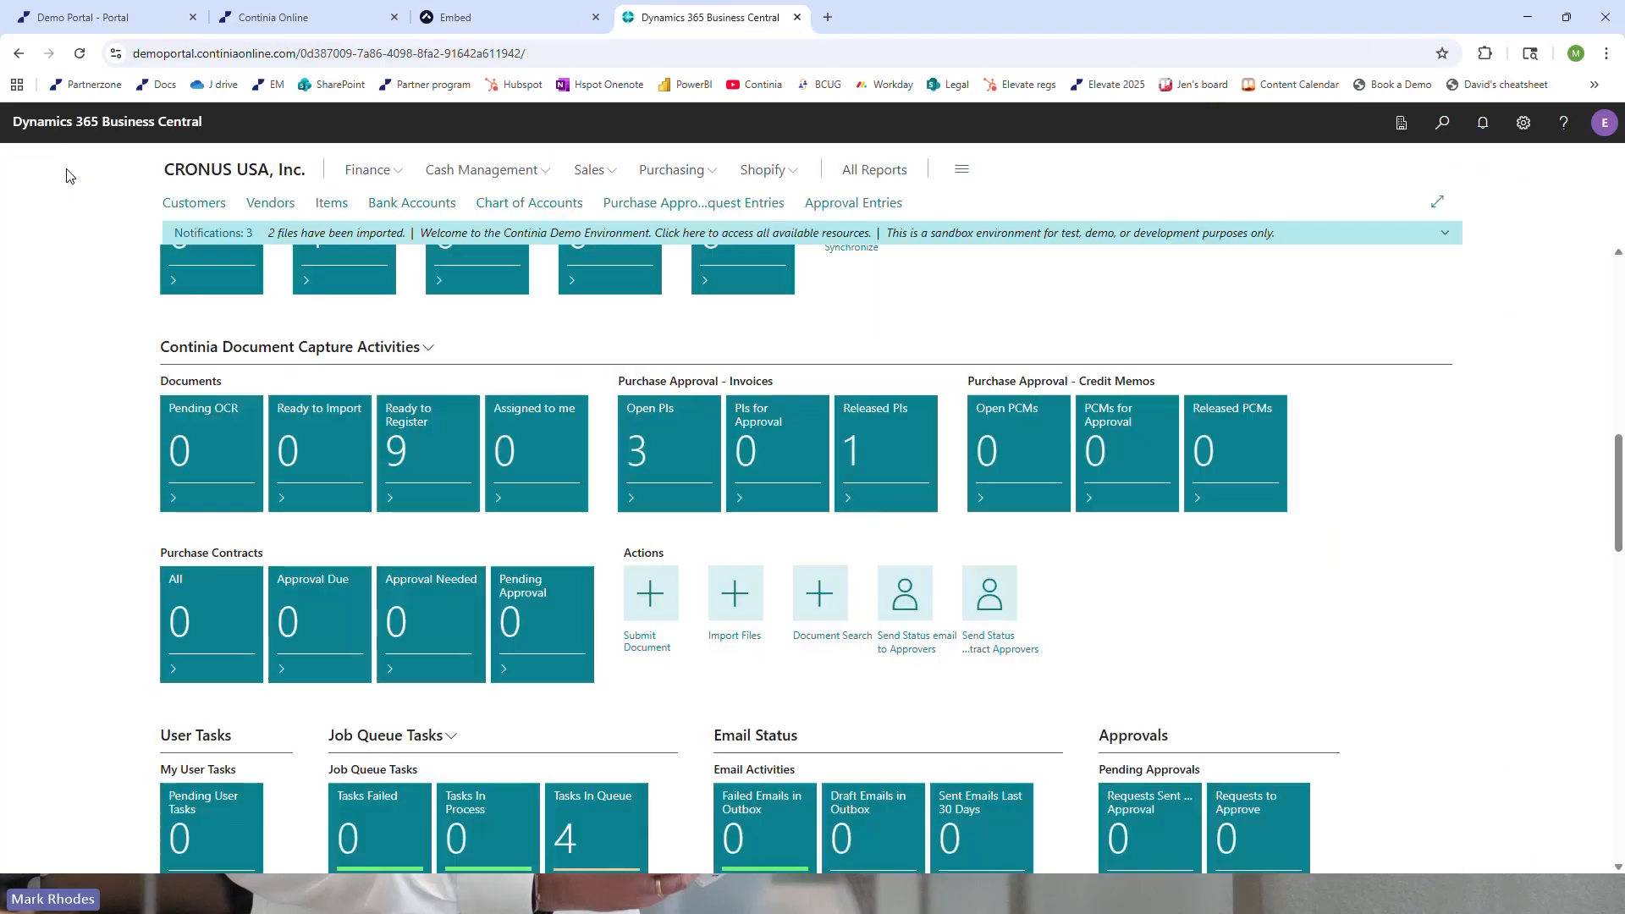
click(899, 461)
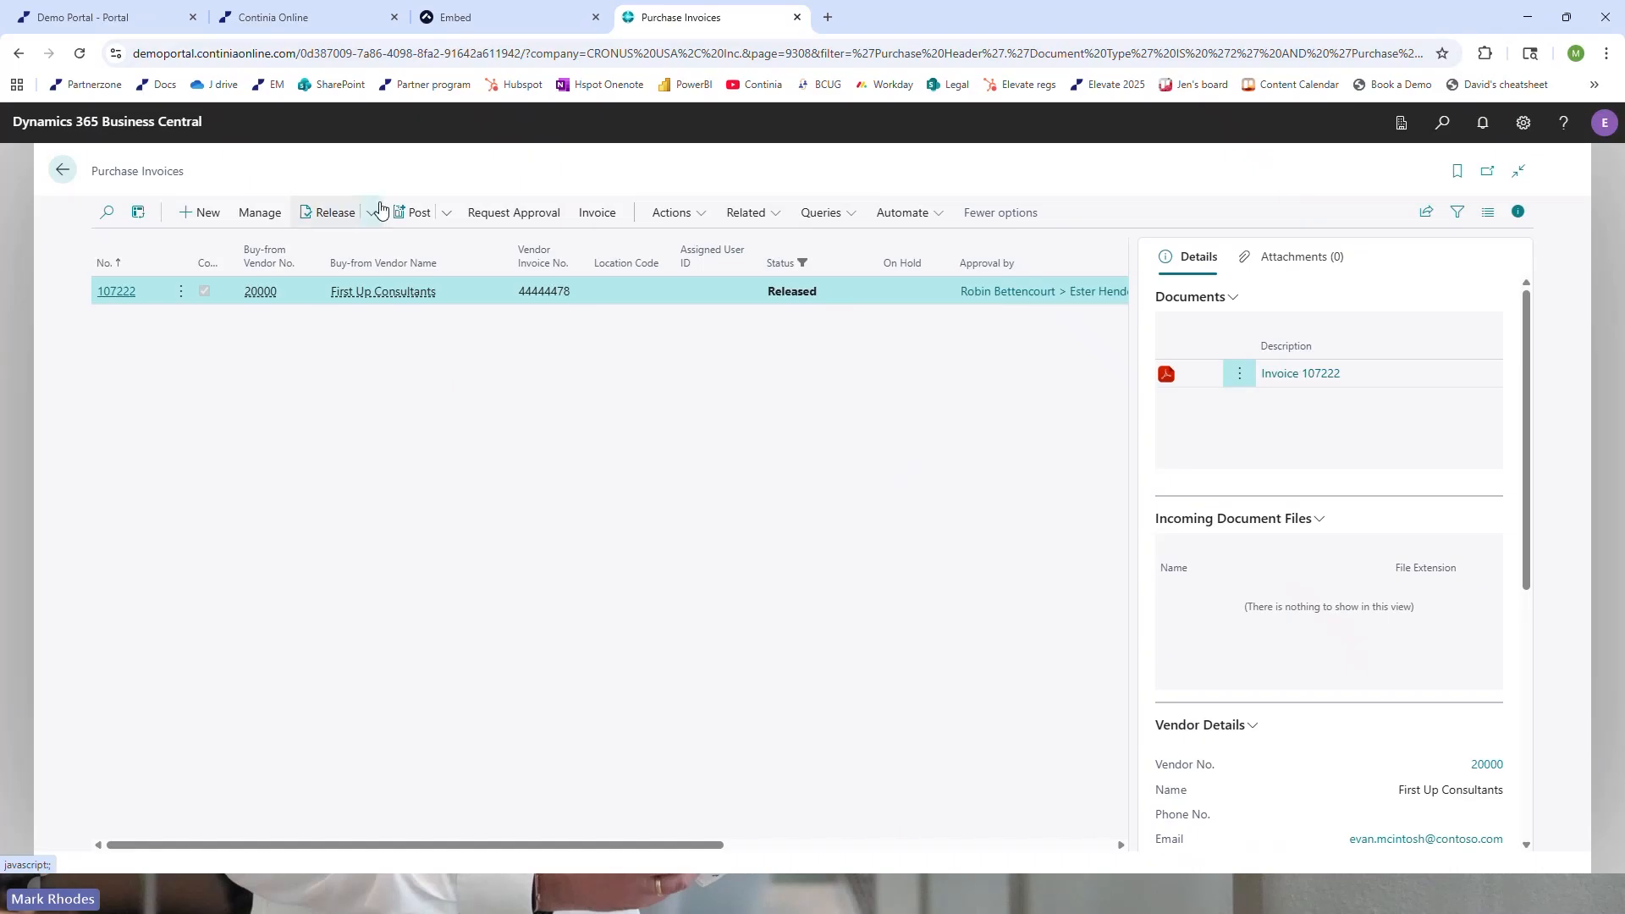
key(F9)
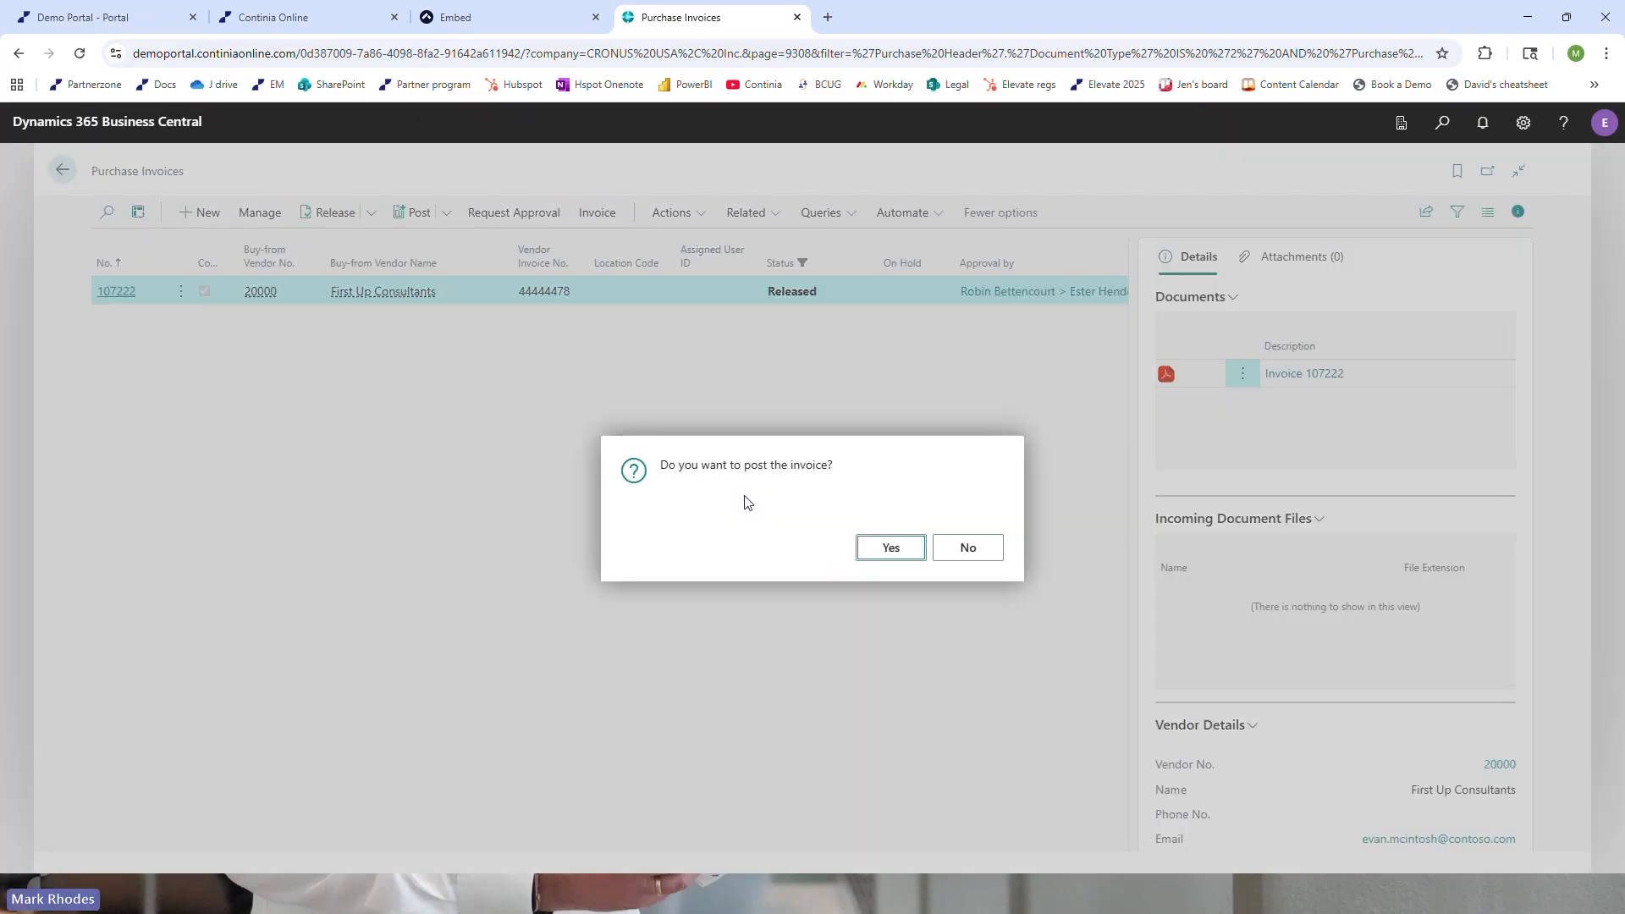
click(892, 550)
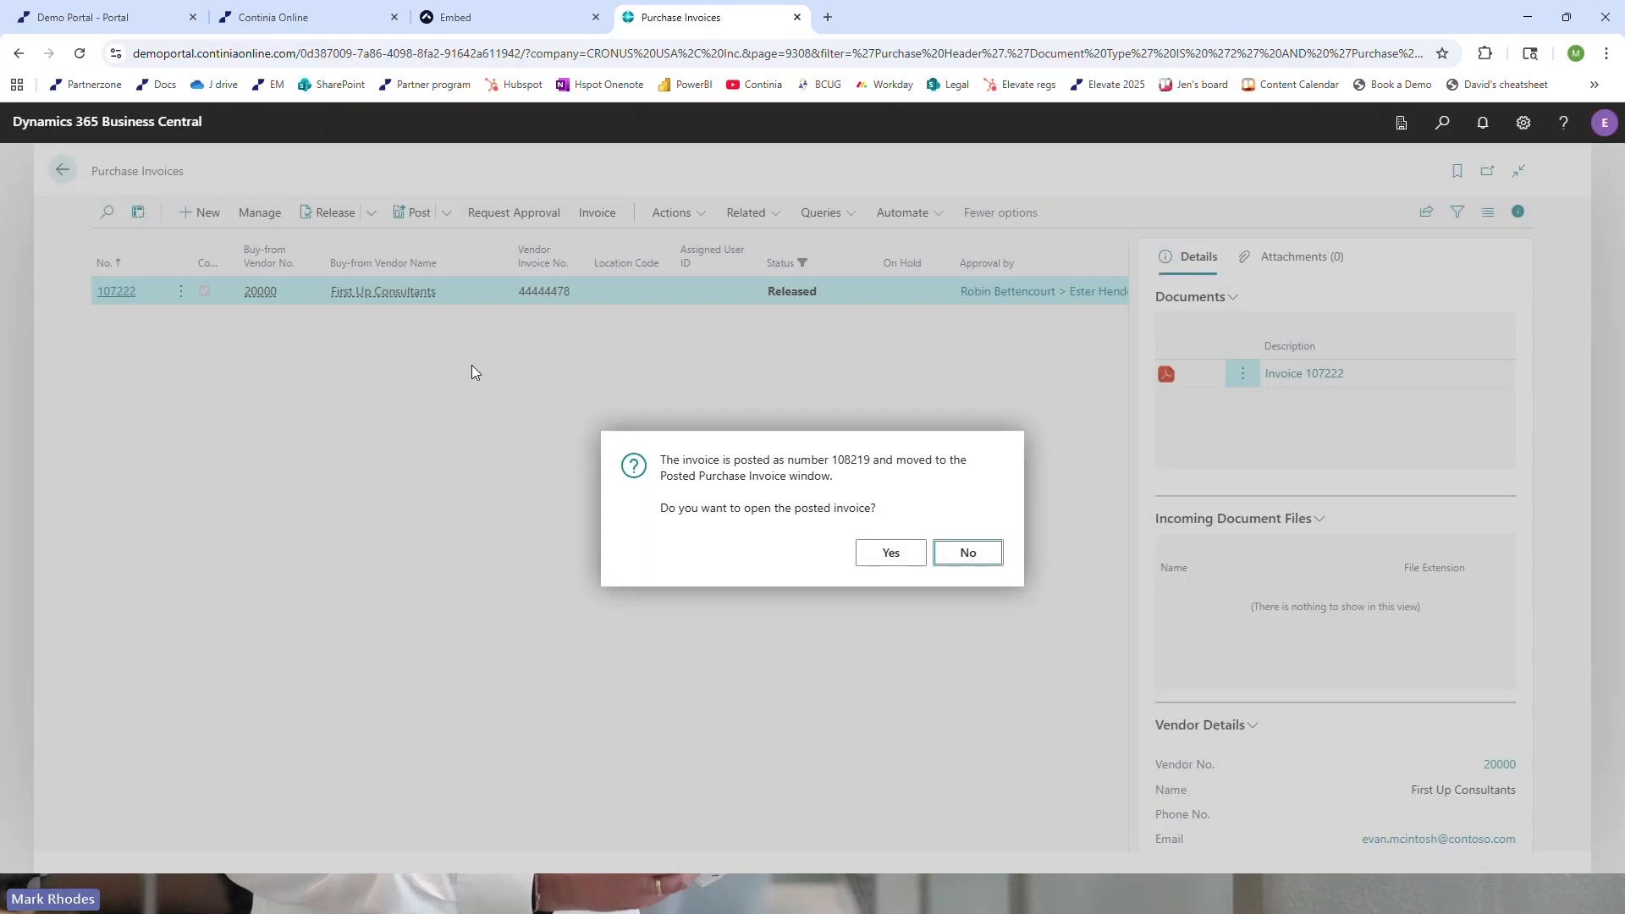
click(973, 555)
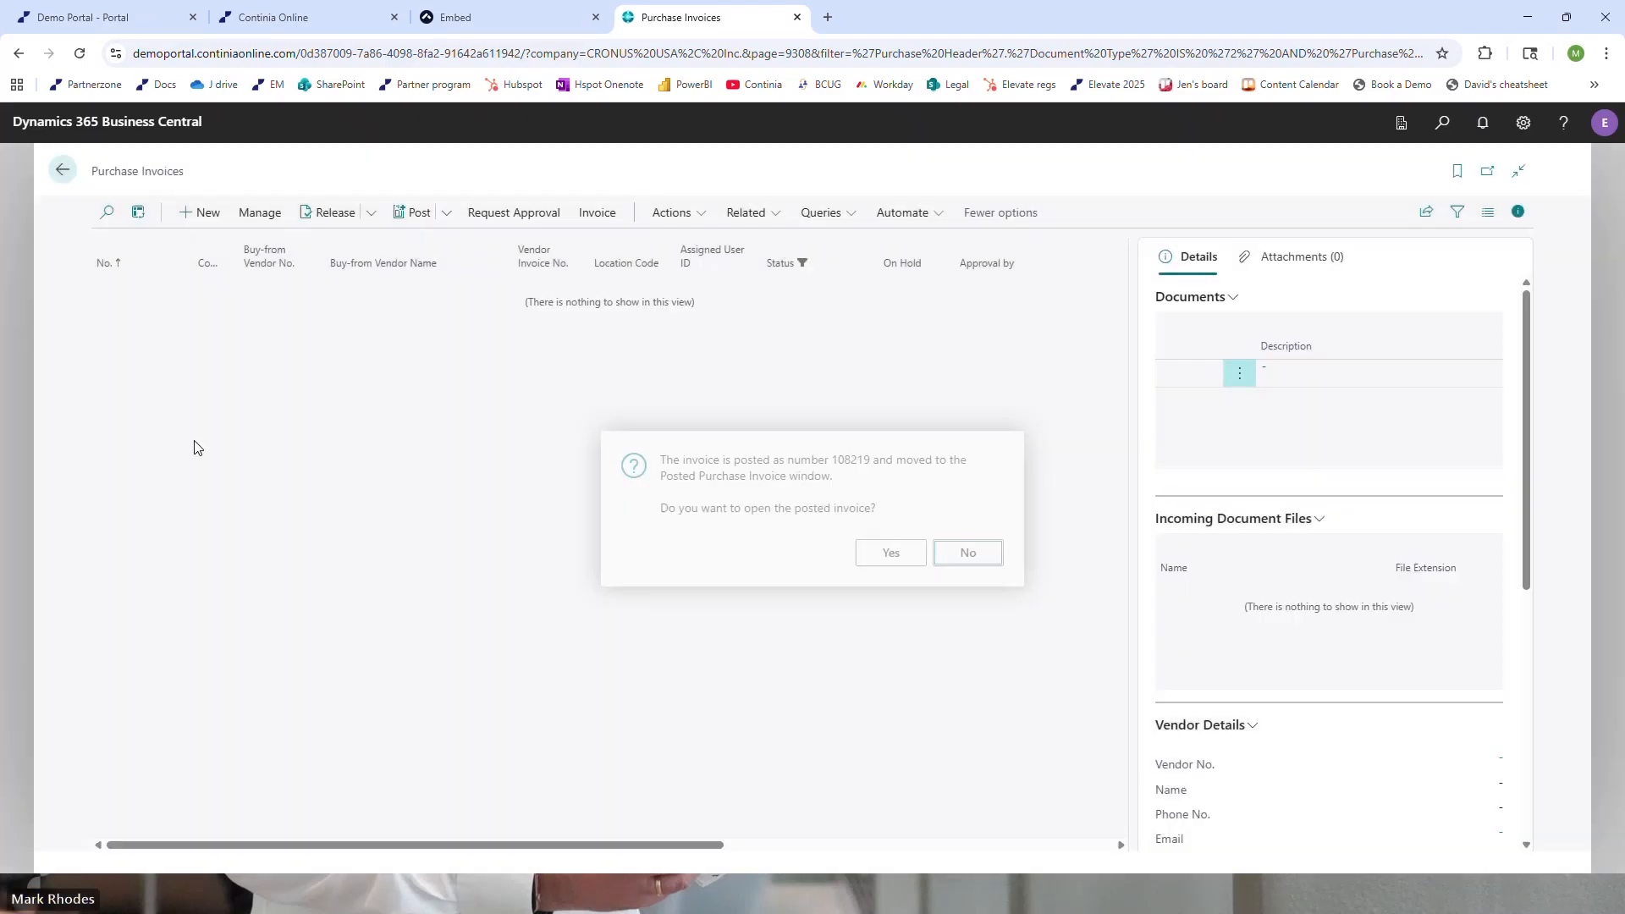
Show the Document Journal of documents ready to register and select the entry that has no vendor
click(62, 173)
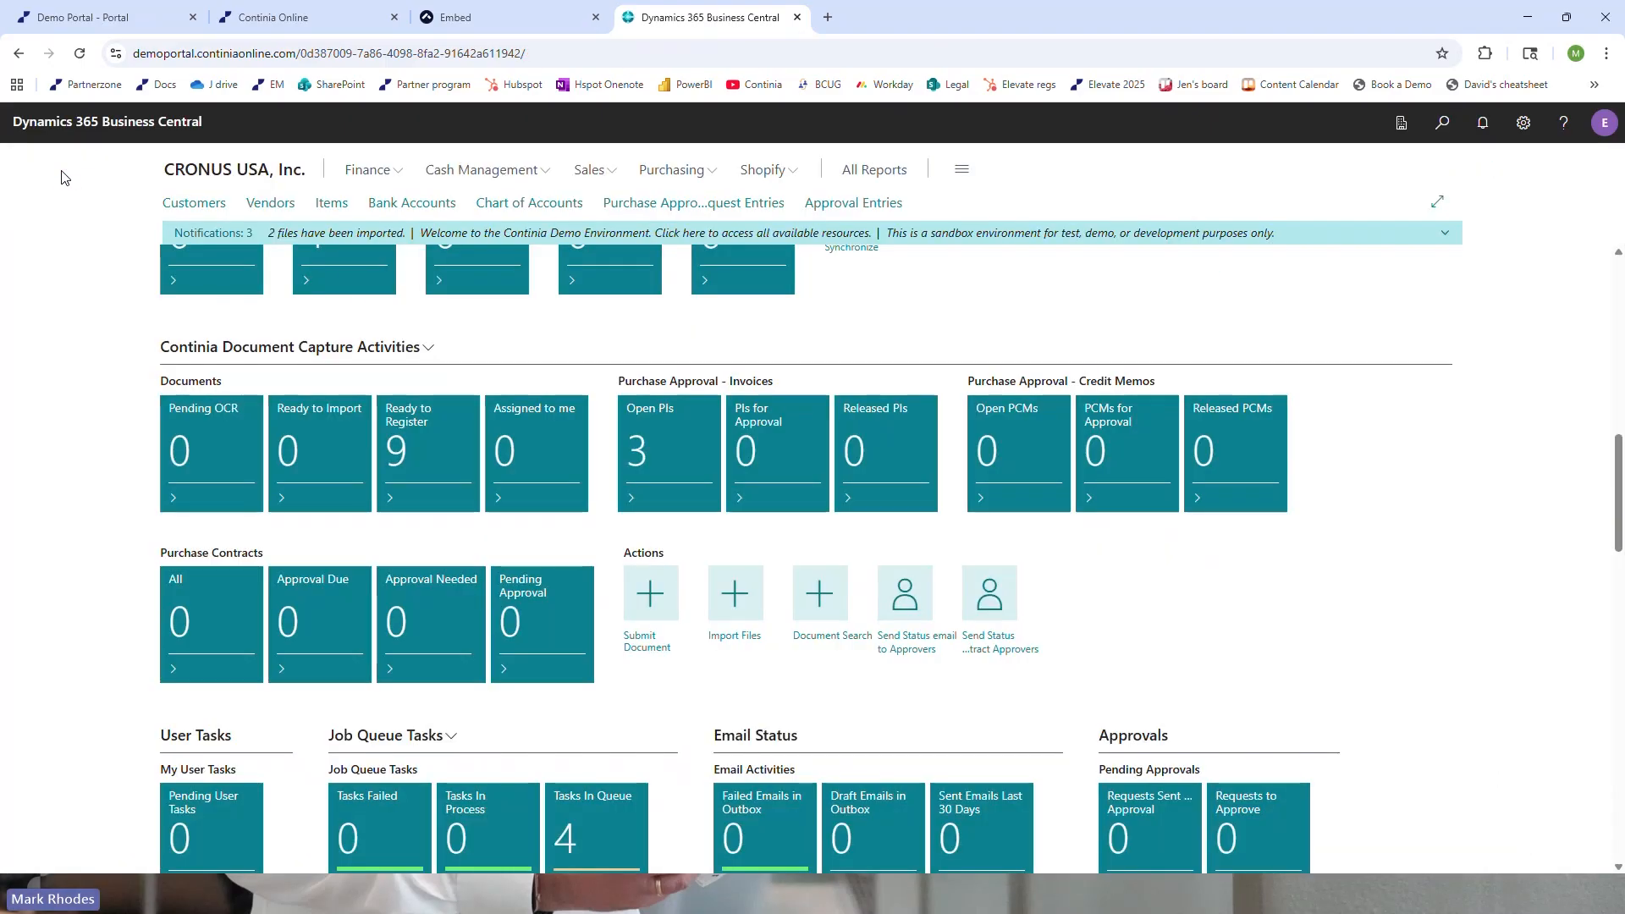
click(448, 452)
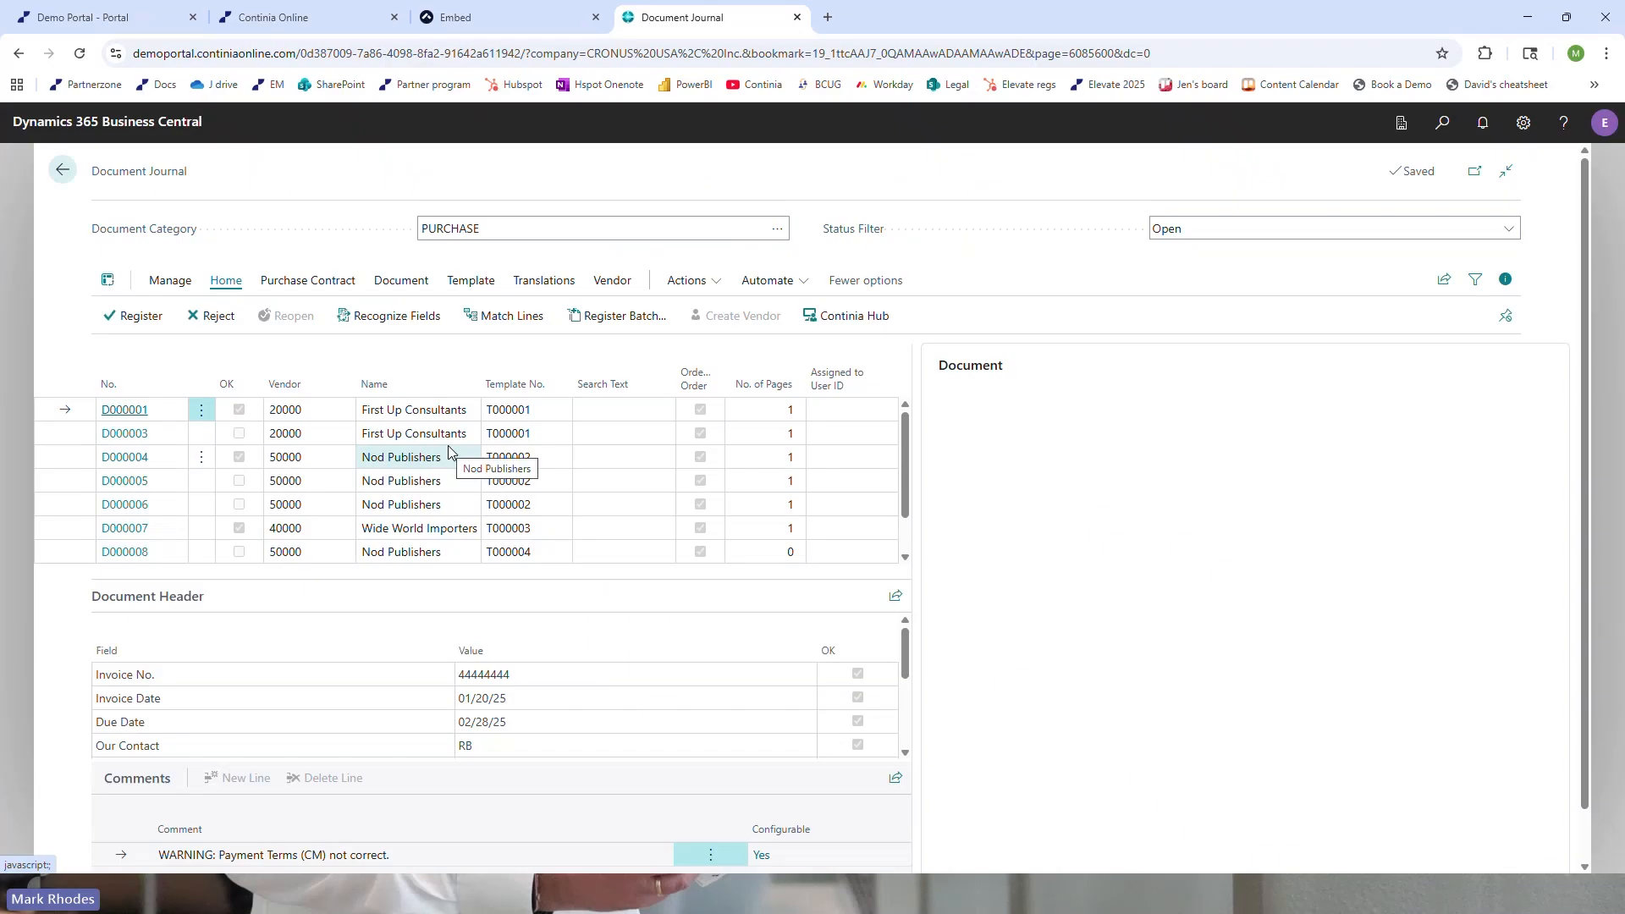
scroll(407, 486, down, 1)
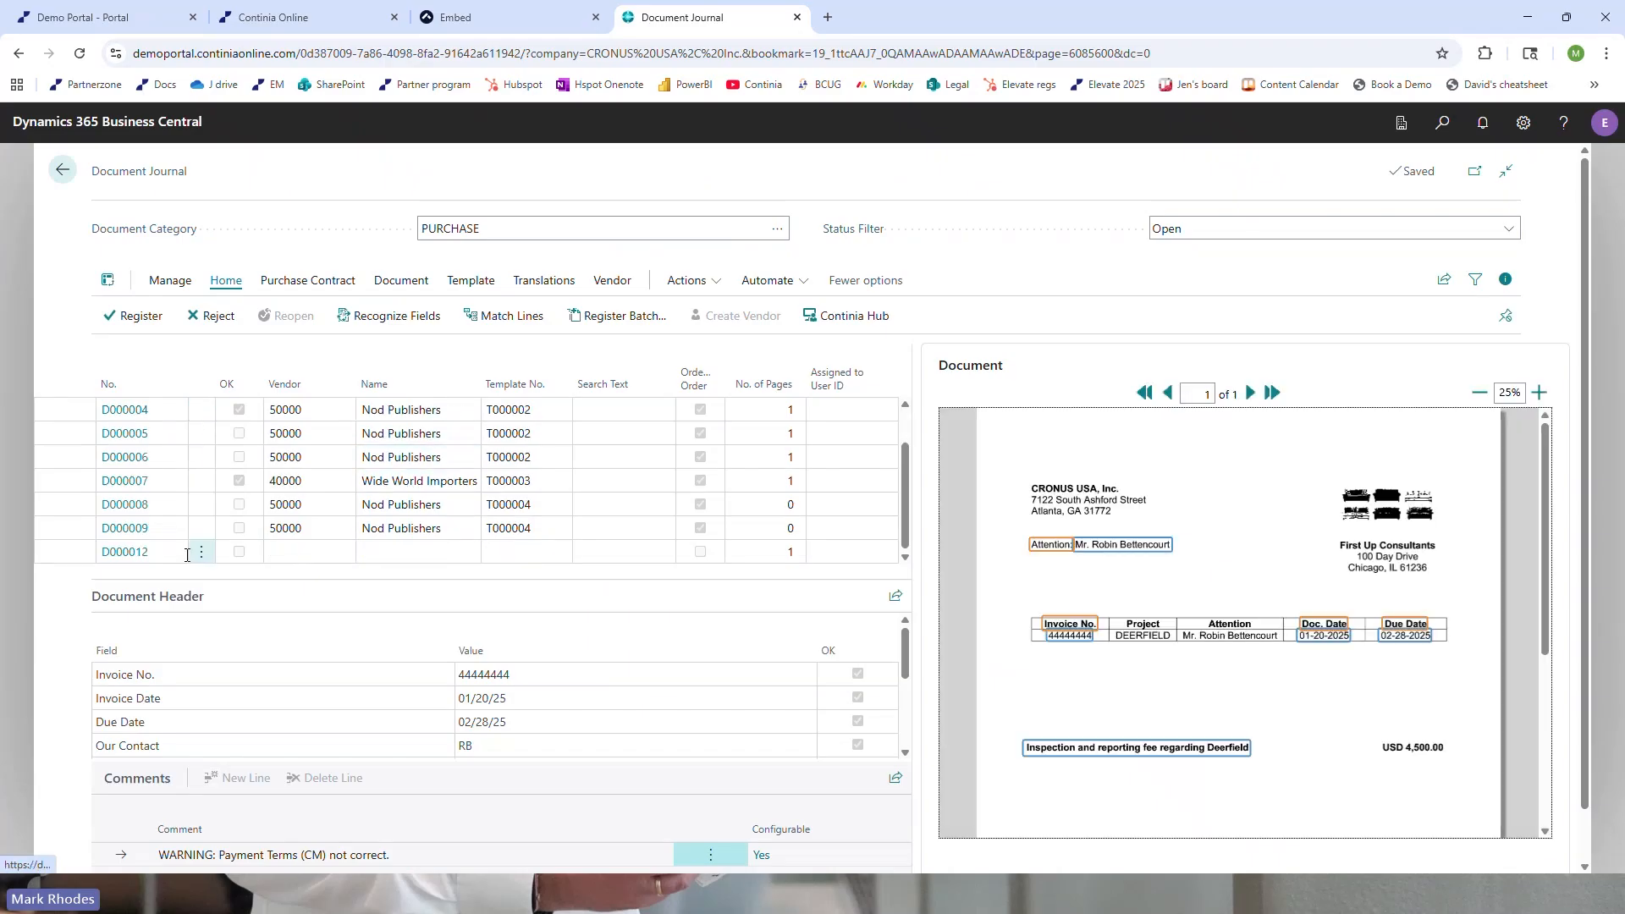
click(57, 552)
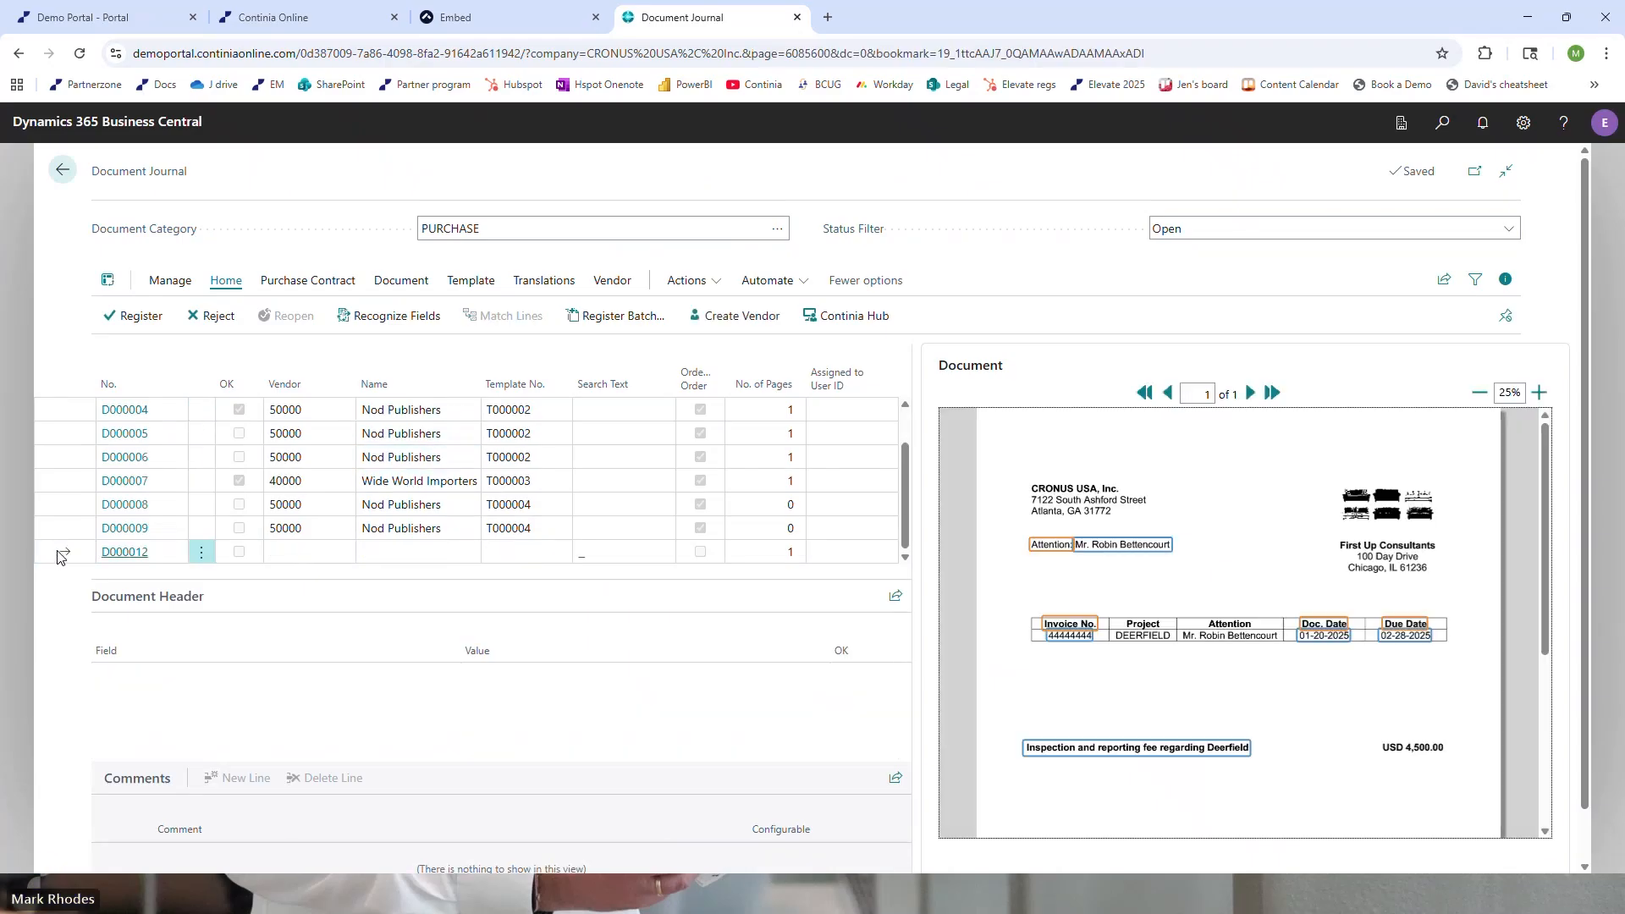
Create the vendor Gozer Enterprises from the selected document, keeping the captured address details and the Business-to-Business Vendor (Bank) configuration
scroll(246, 503, up, 2)
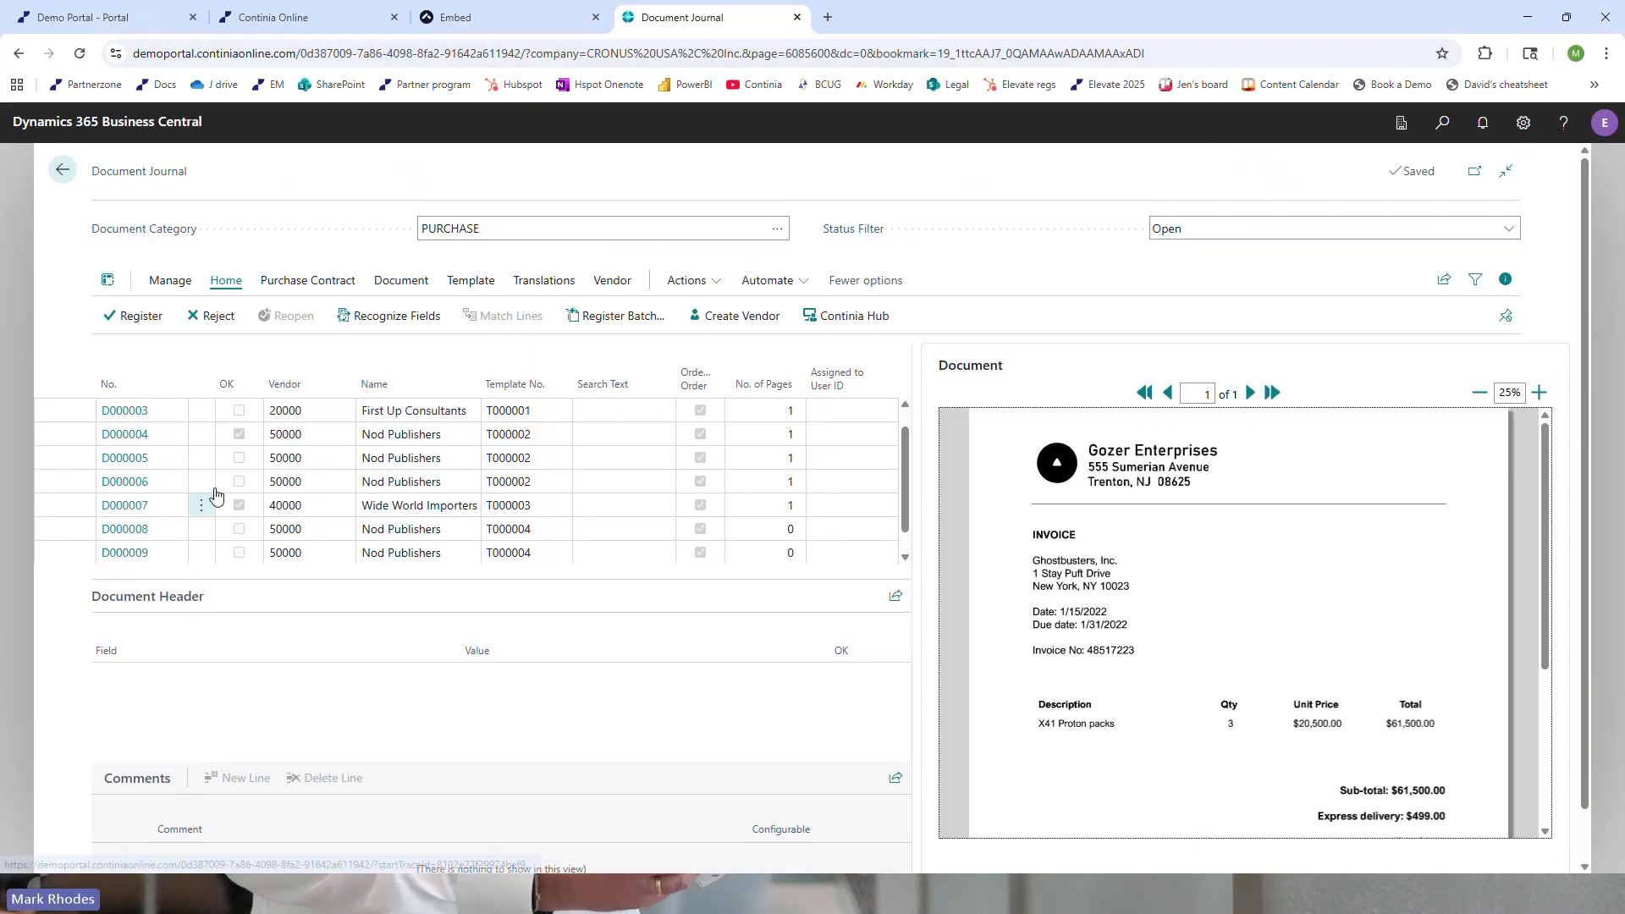
click(292, 529)
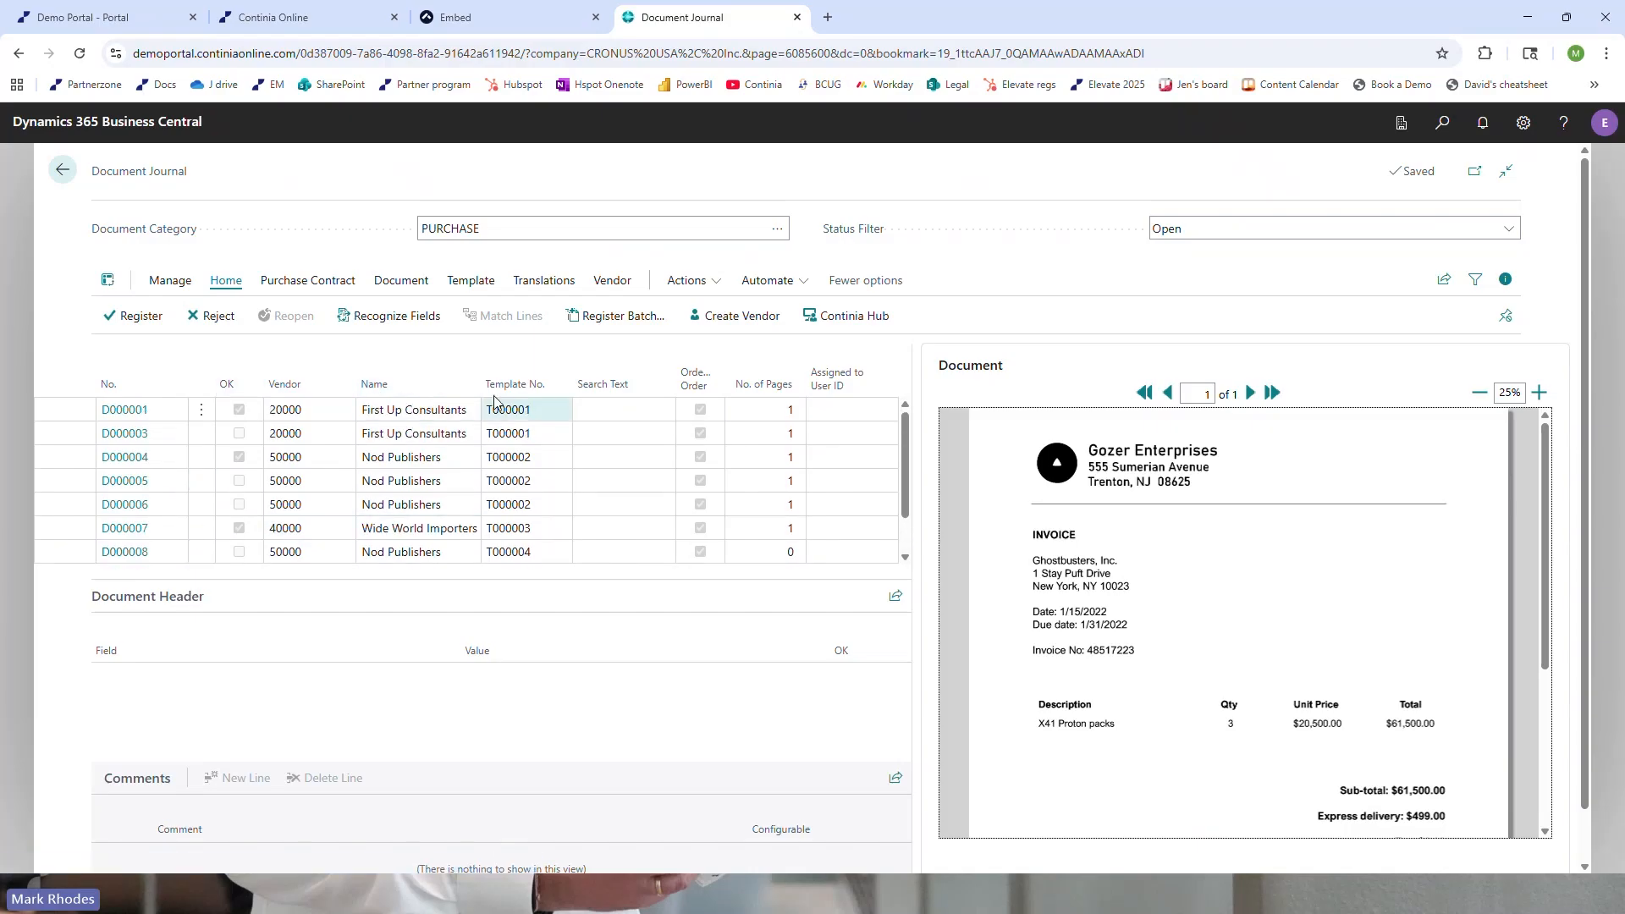
click(305, 462)
click(404, 465)
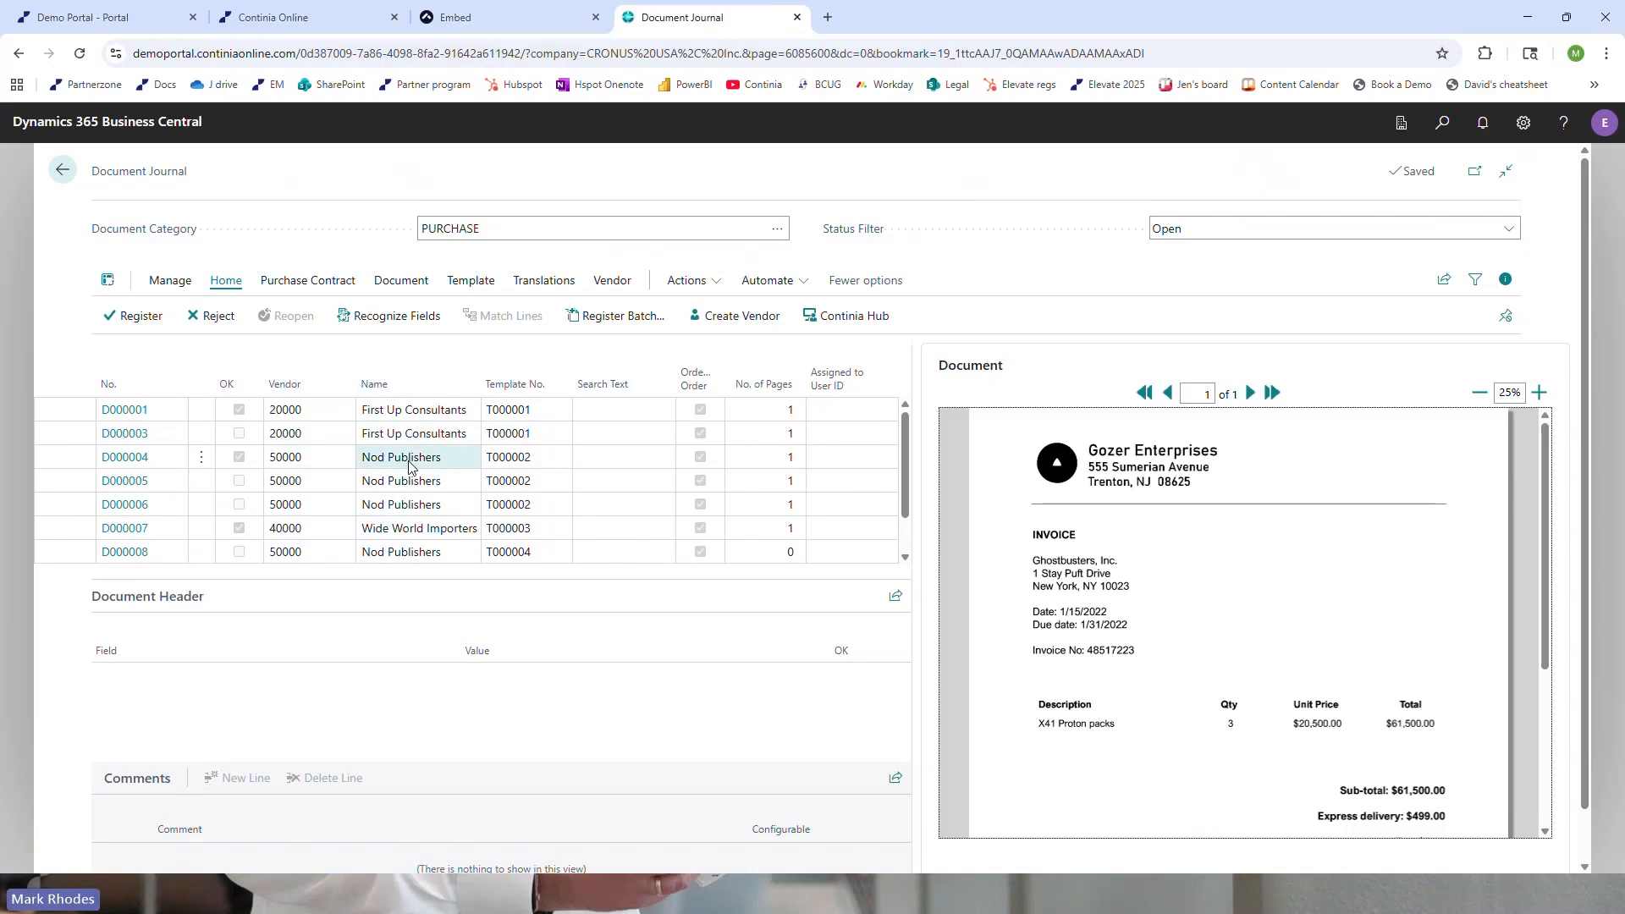
click(408, 481)
scroll(415, 498, down, 1)
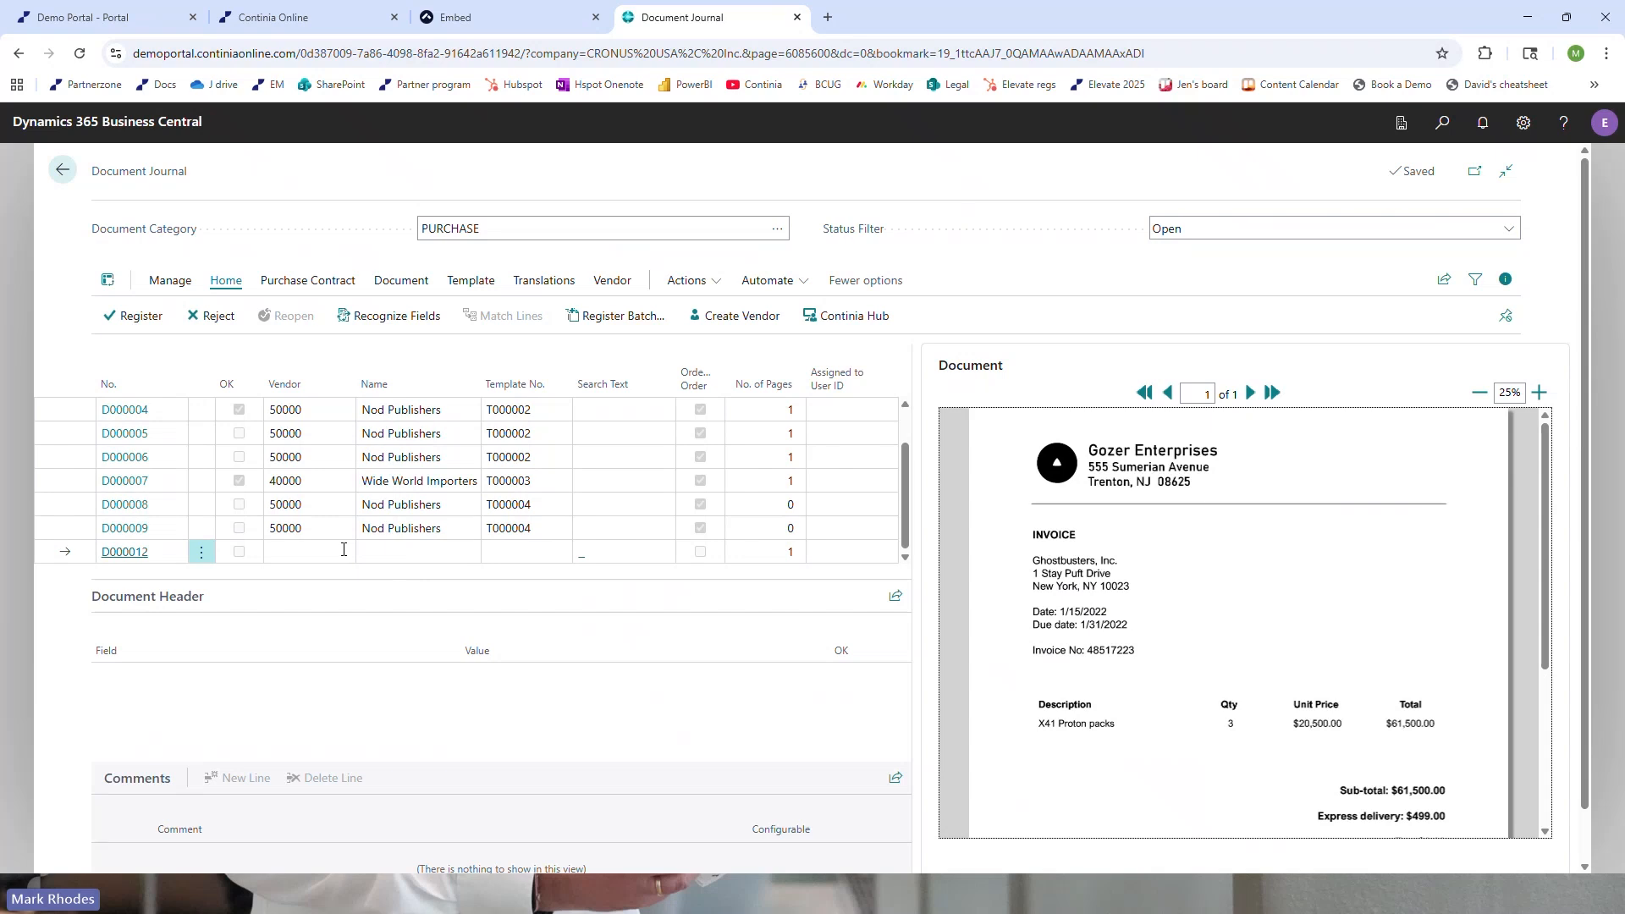
click(705, 316)
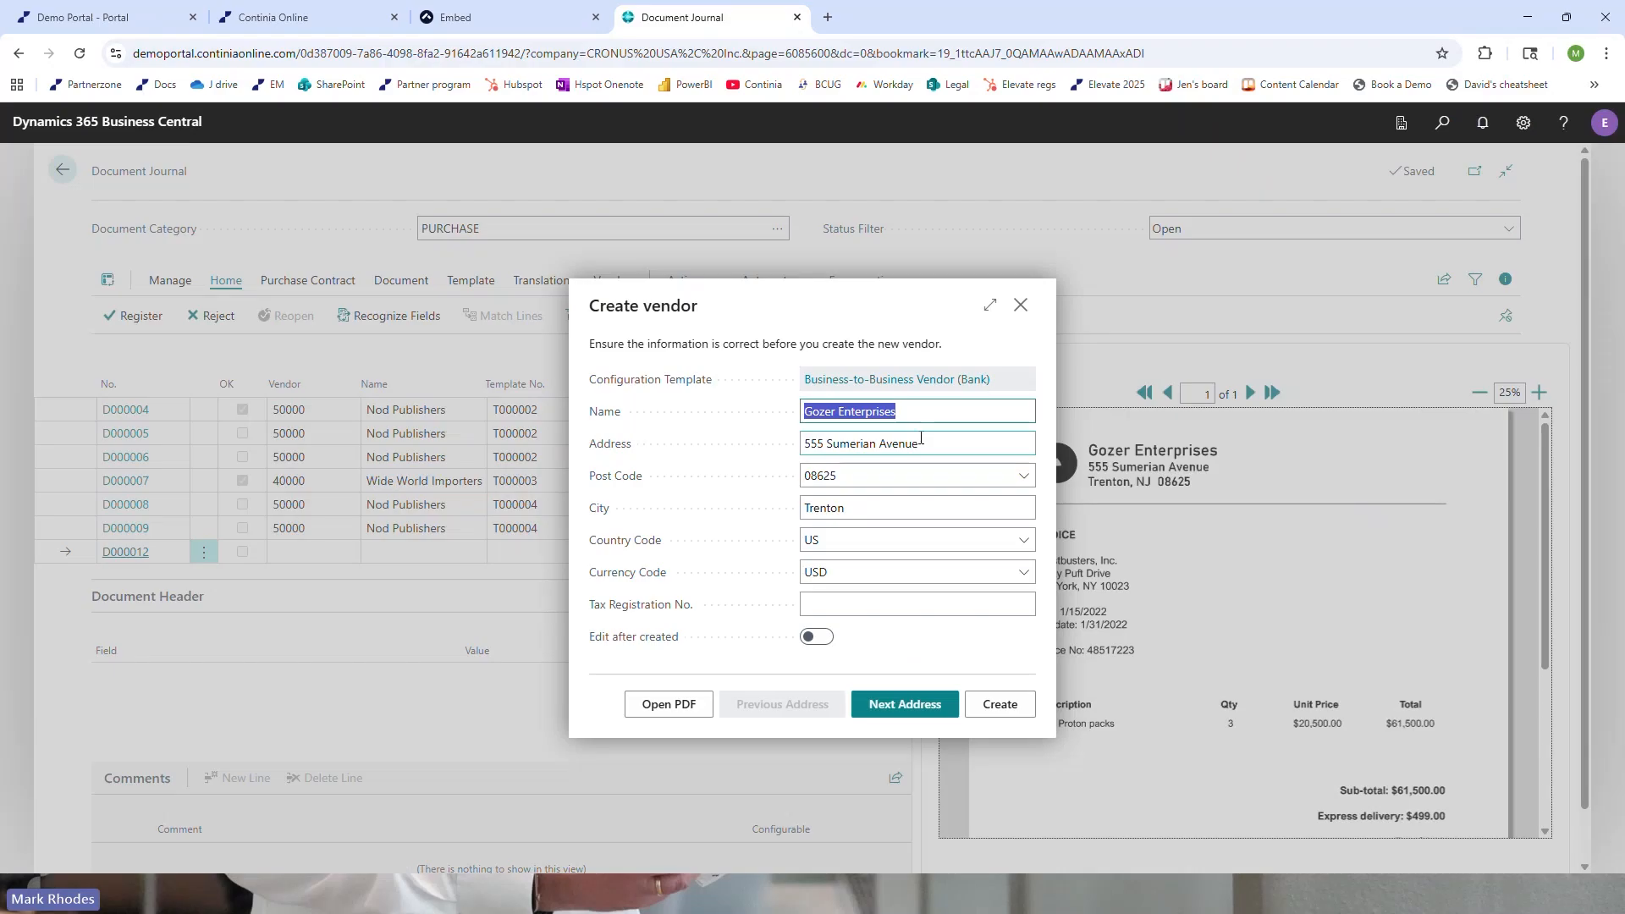
click(969, 706)
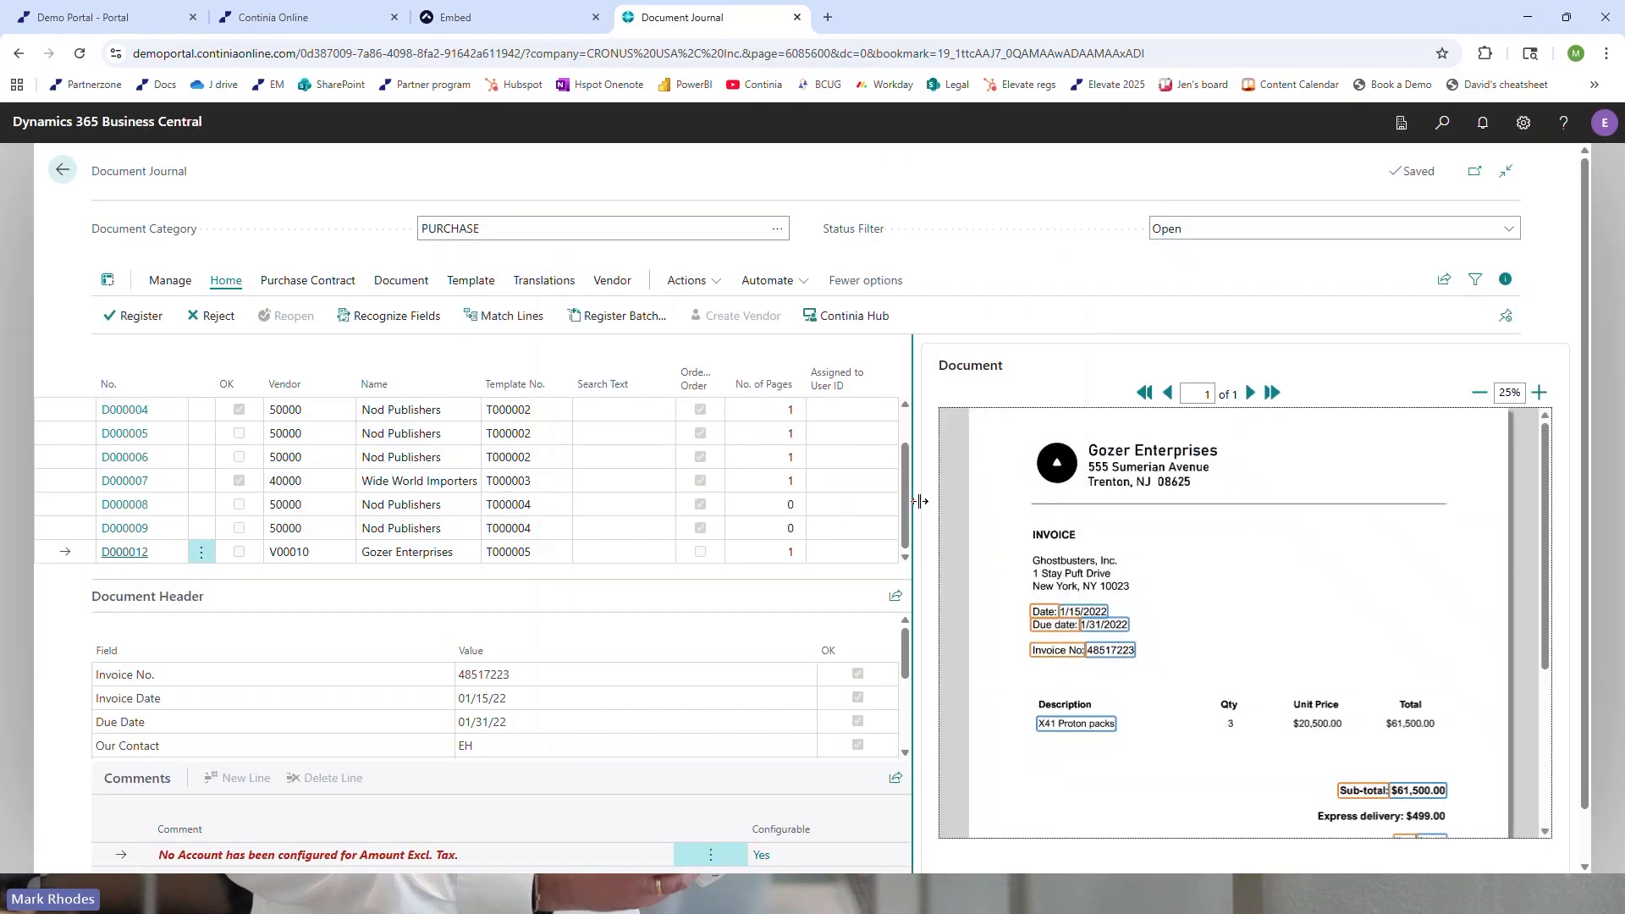
Compare the template, invoice number, invoice date and due date captured for the Gozer Enterprises document with the invoice image
click(539, 553)
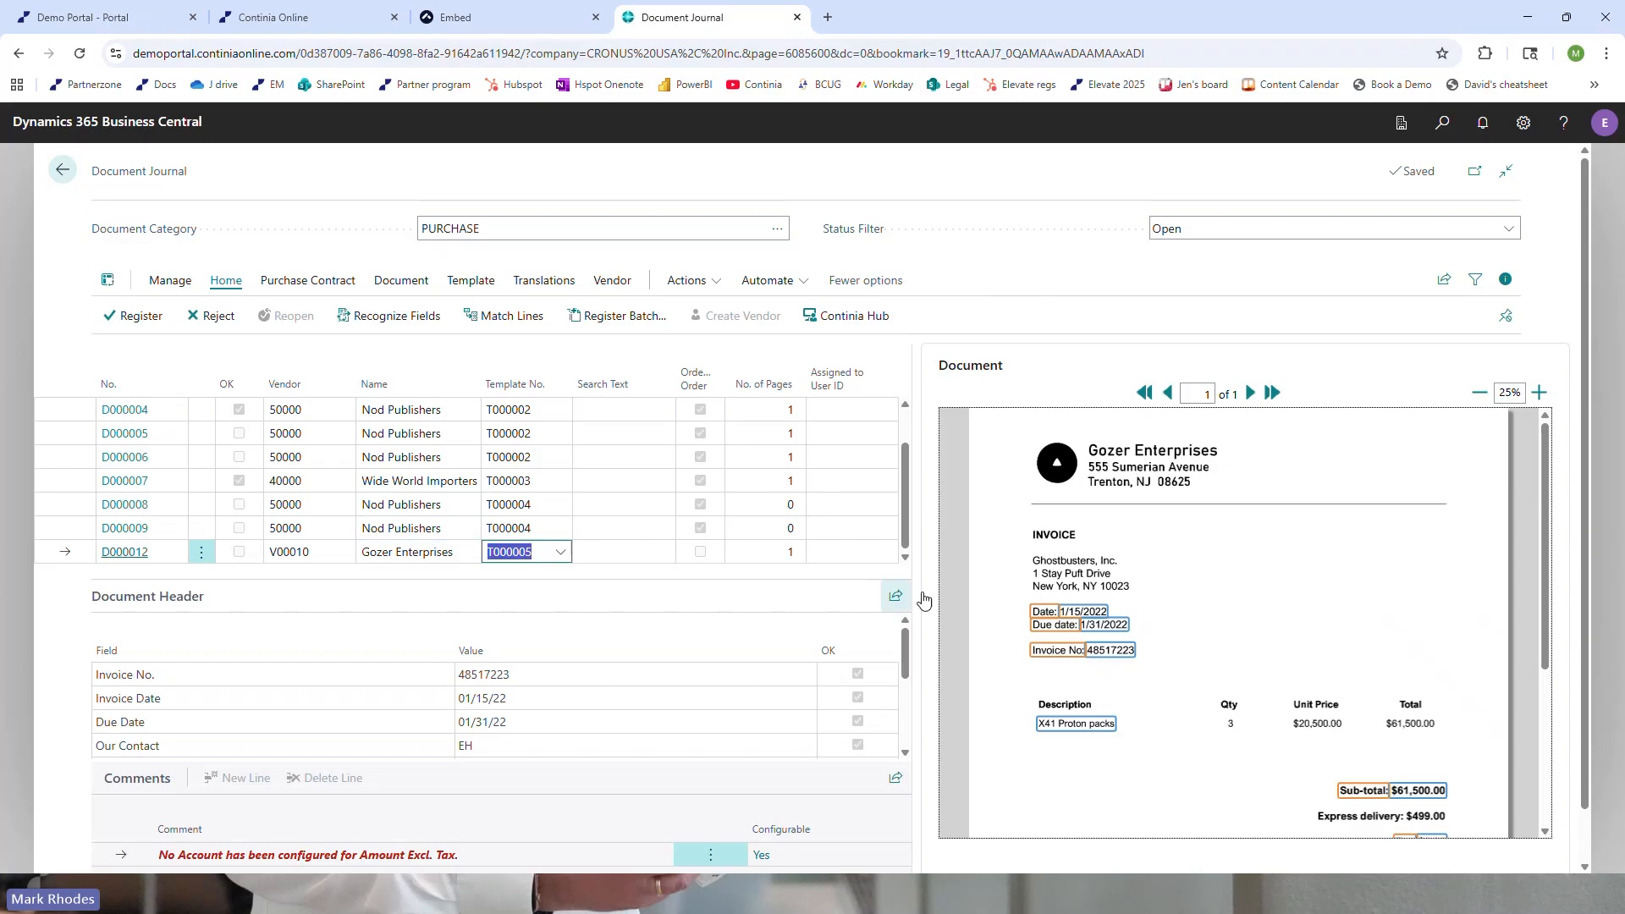
scroll(1067, 652, down, 1)
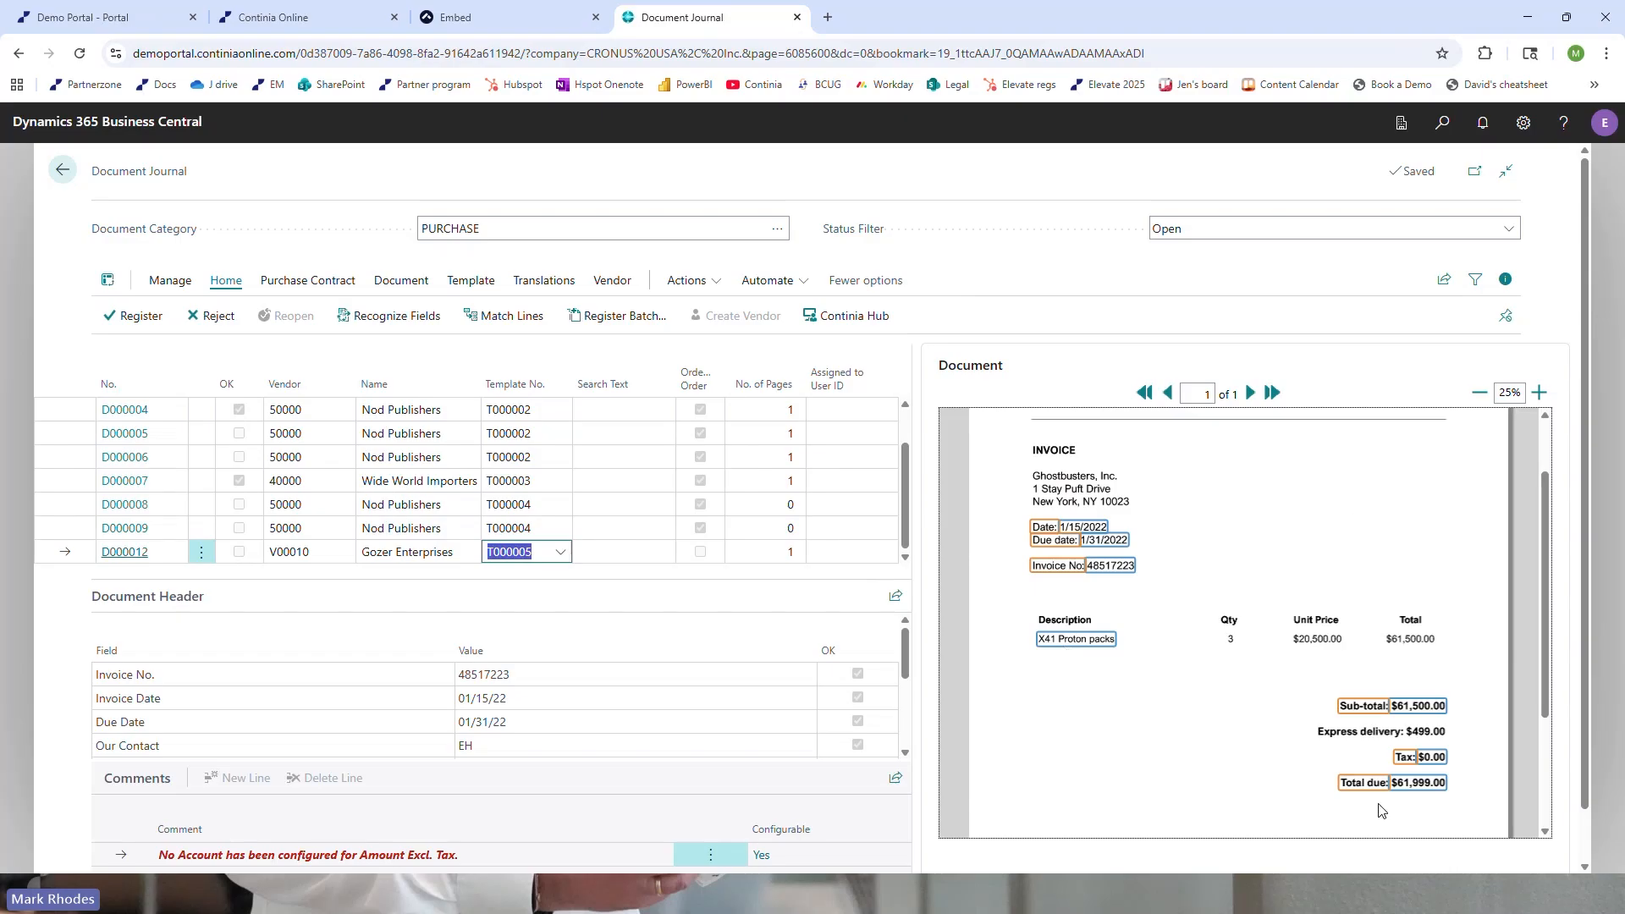
drag(903, 653, 904, 672)
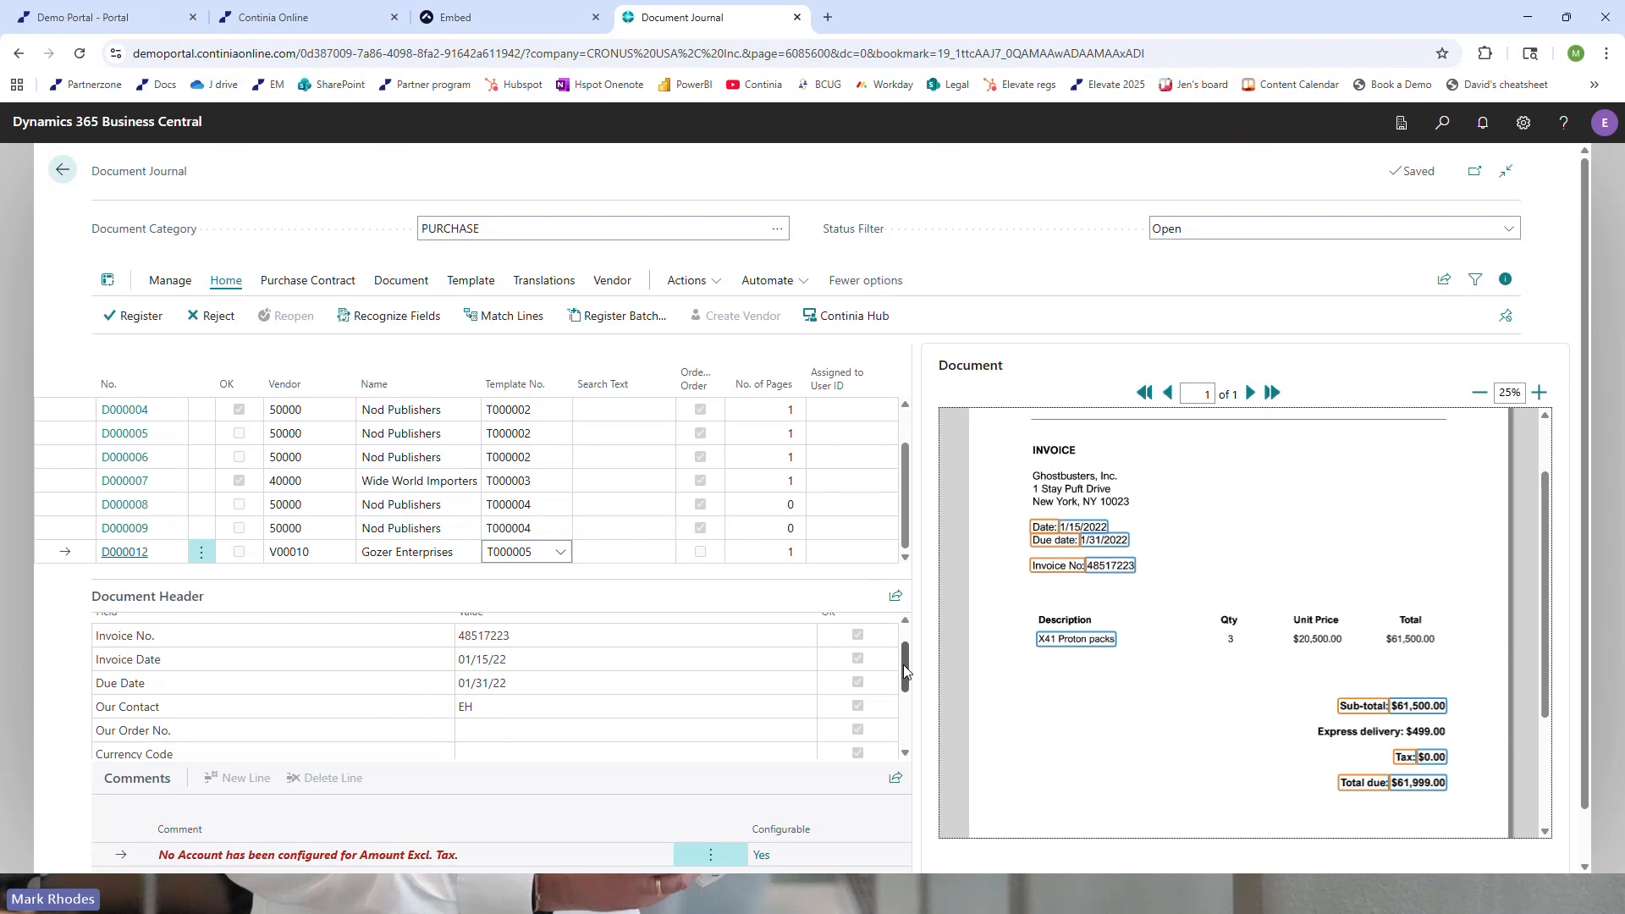
click(532, 639)
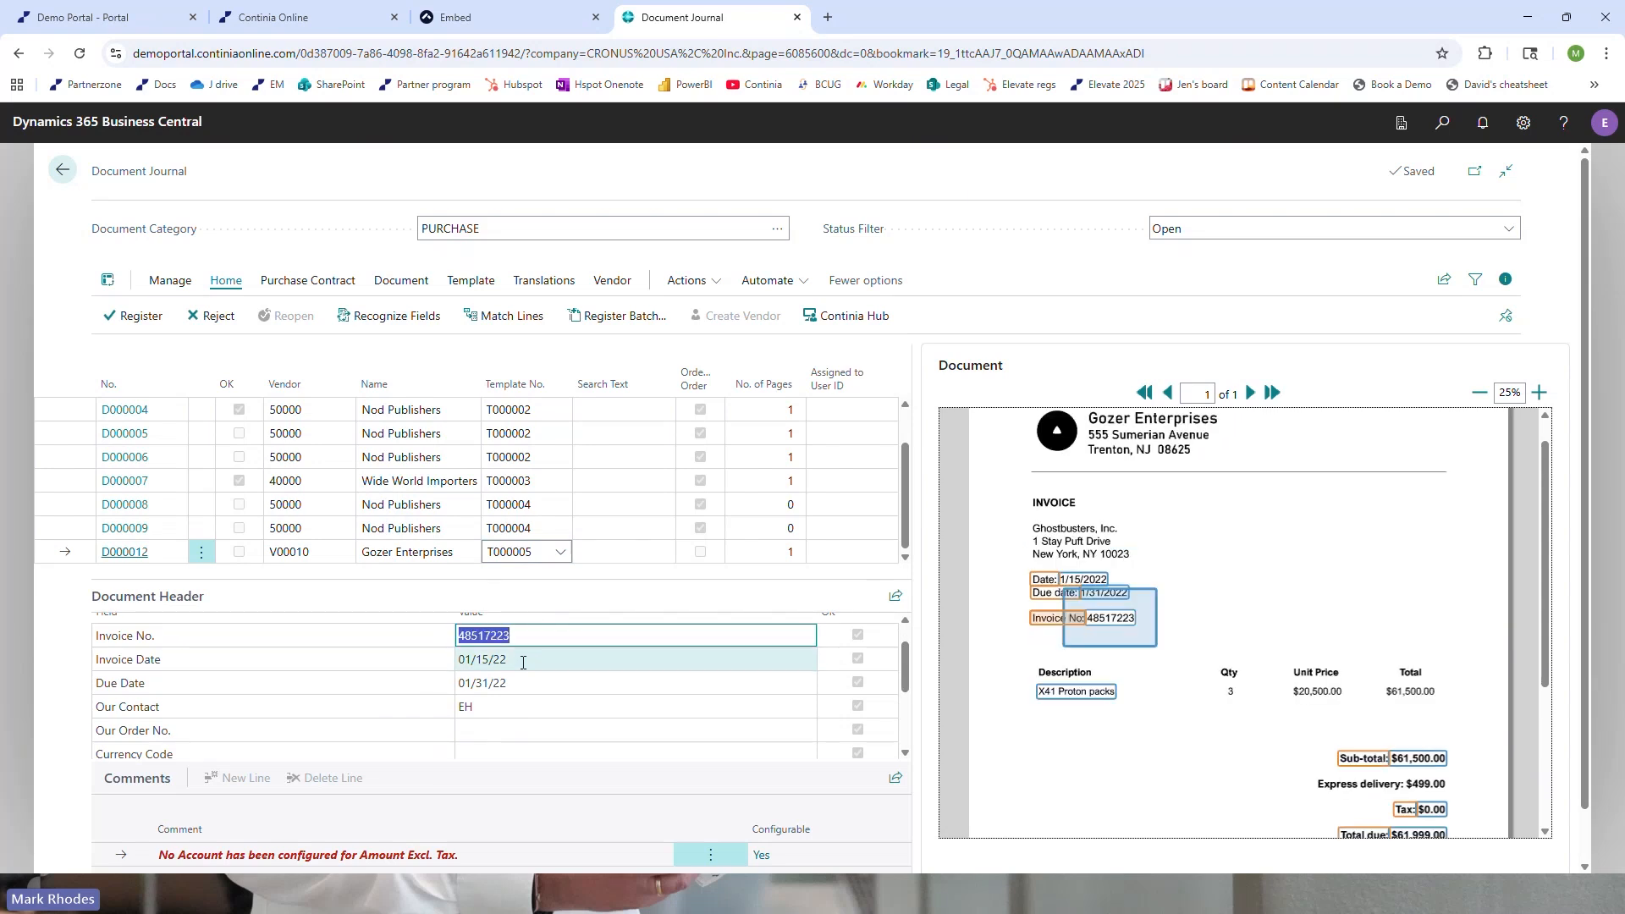
click(523, 659)
click(520, 681)
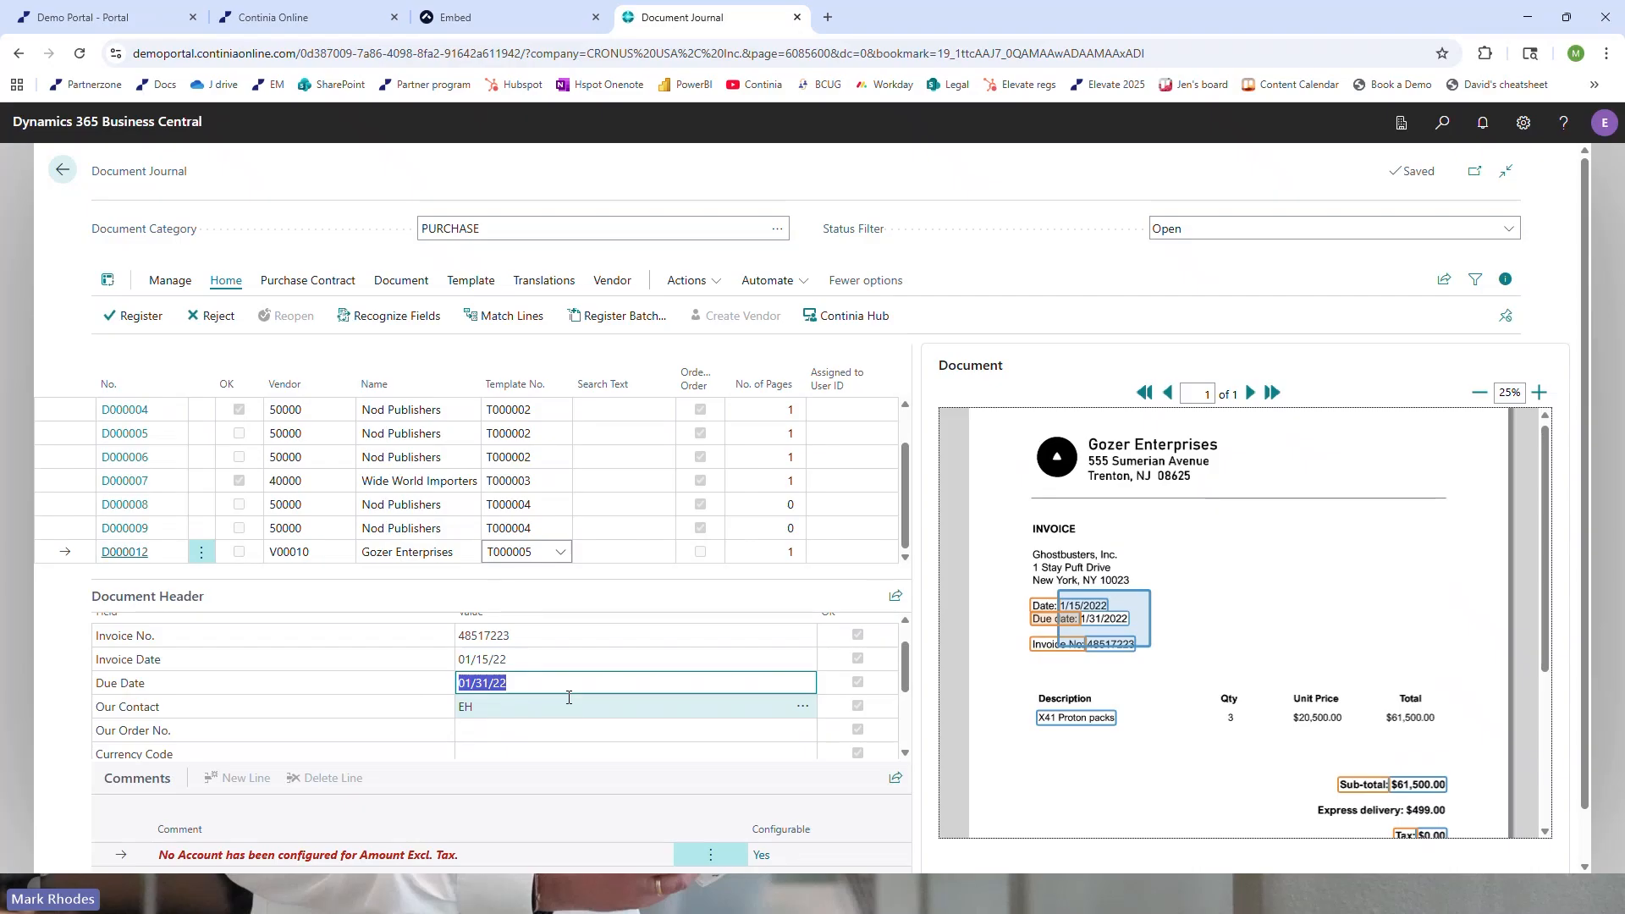
Check the captured contact, amounts excluding and including tax, and line posting description against the Gozer Enterprises invoice image
scroll(568, 697, down, 2)
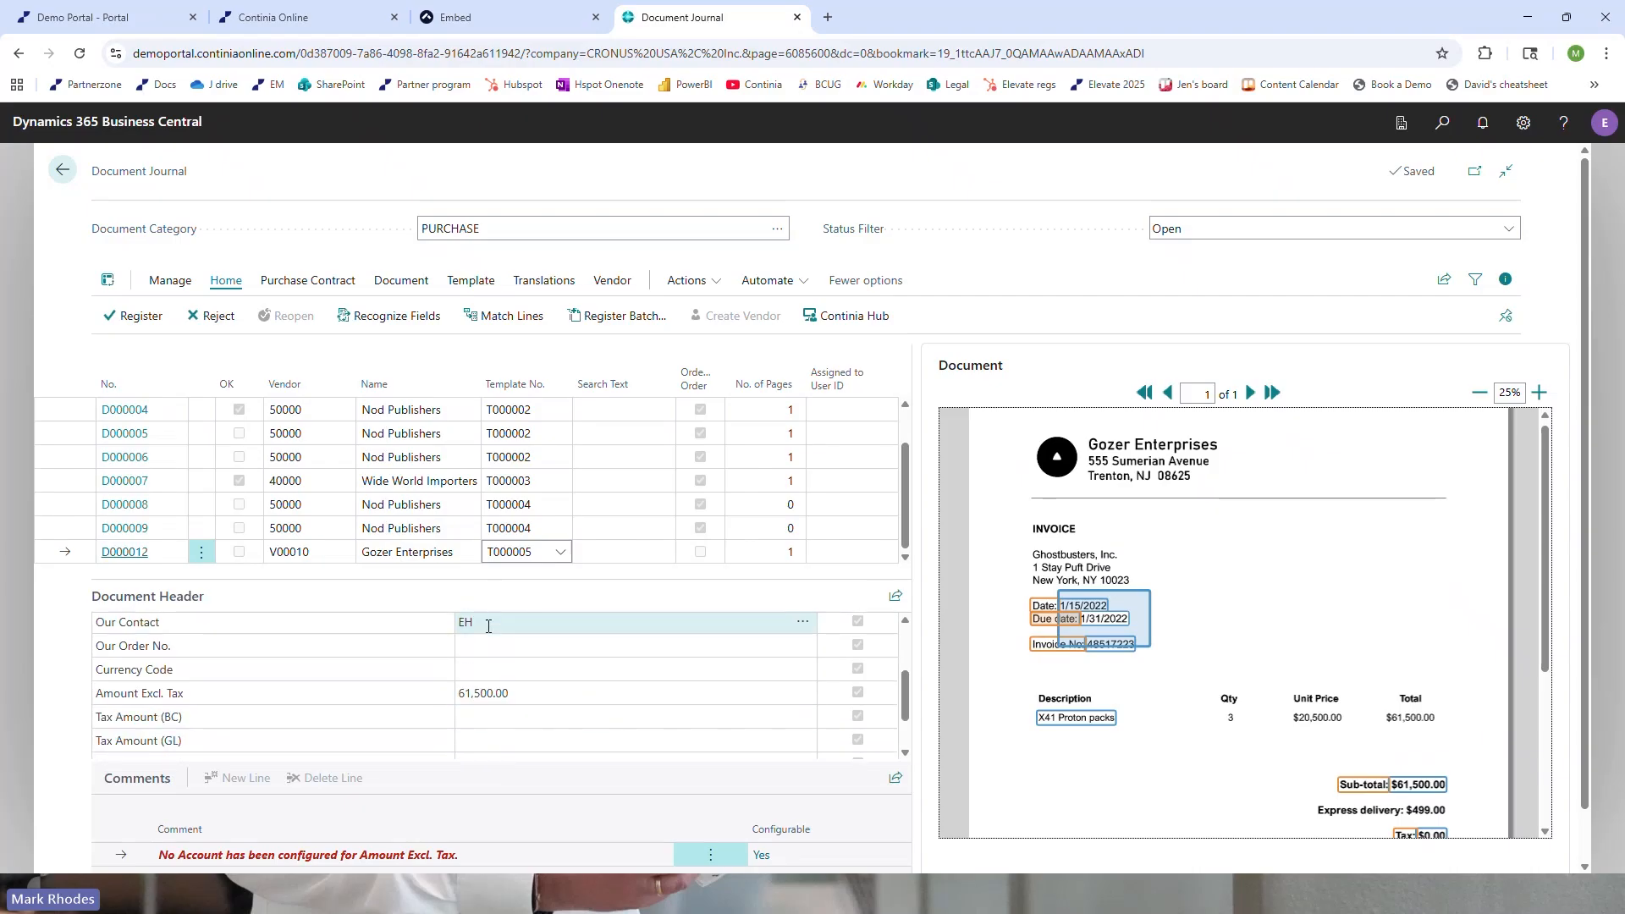
scroll(1230, 655, down, 2)
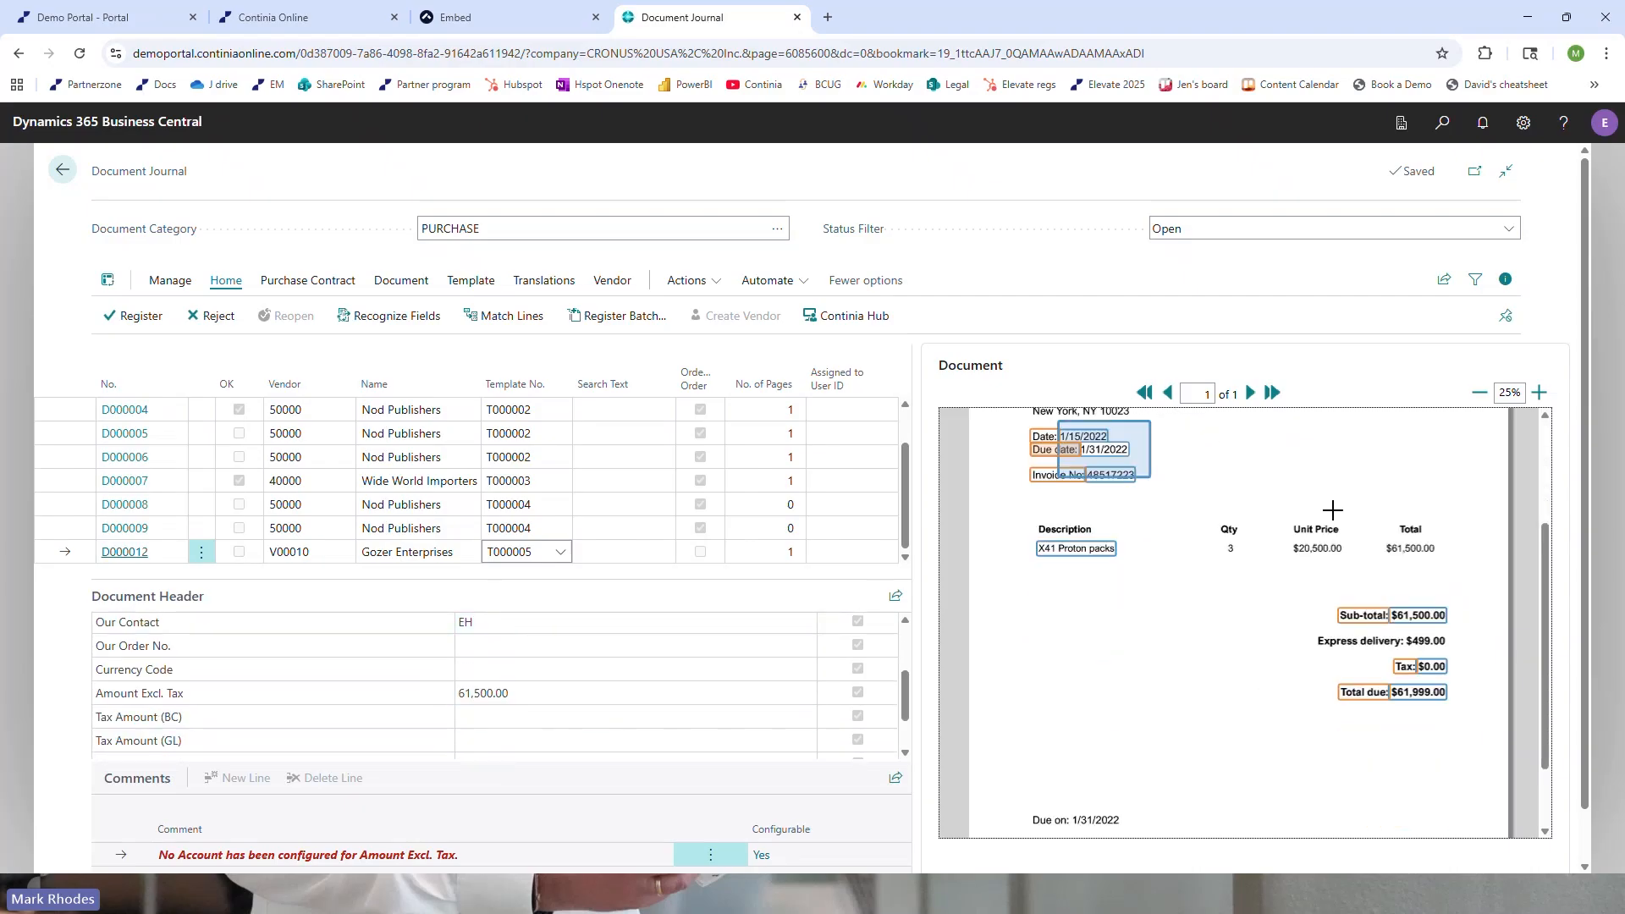
scroll(1174, 672, up, 1)
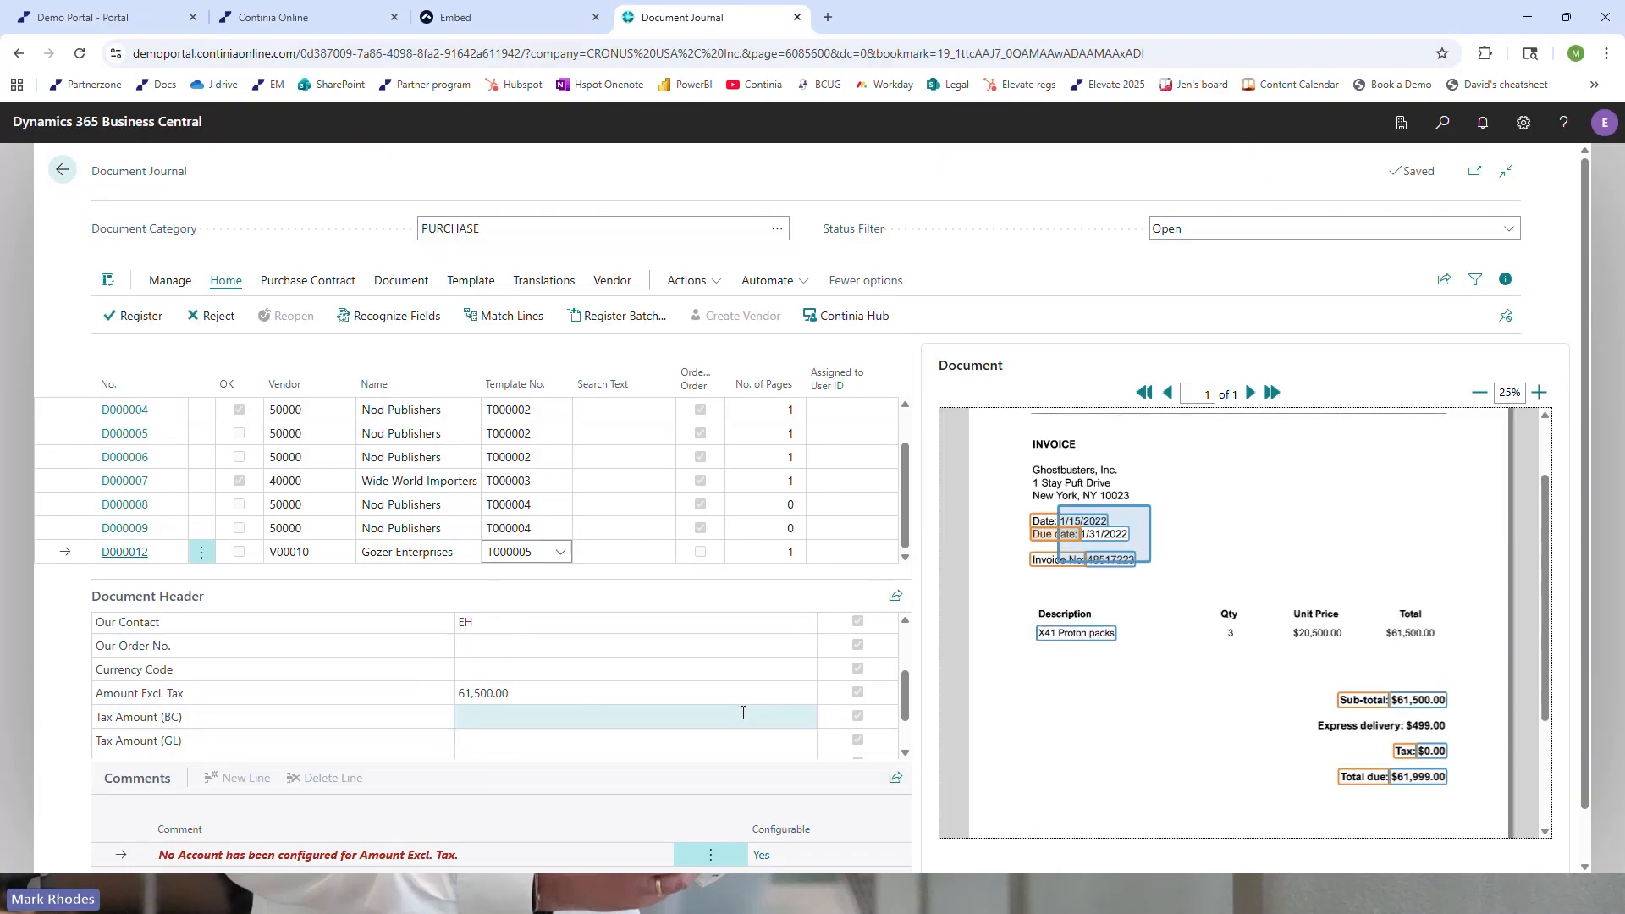
click(584, 693)
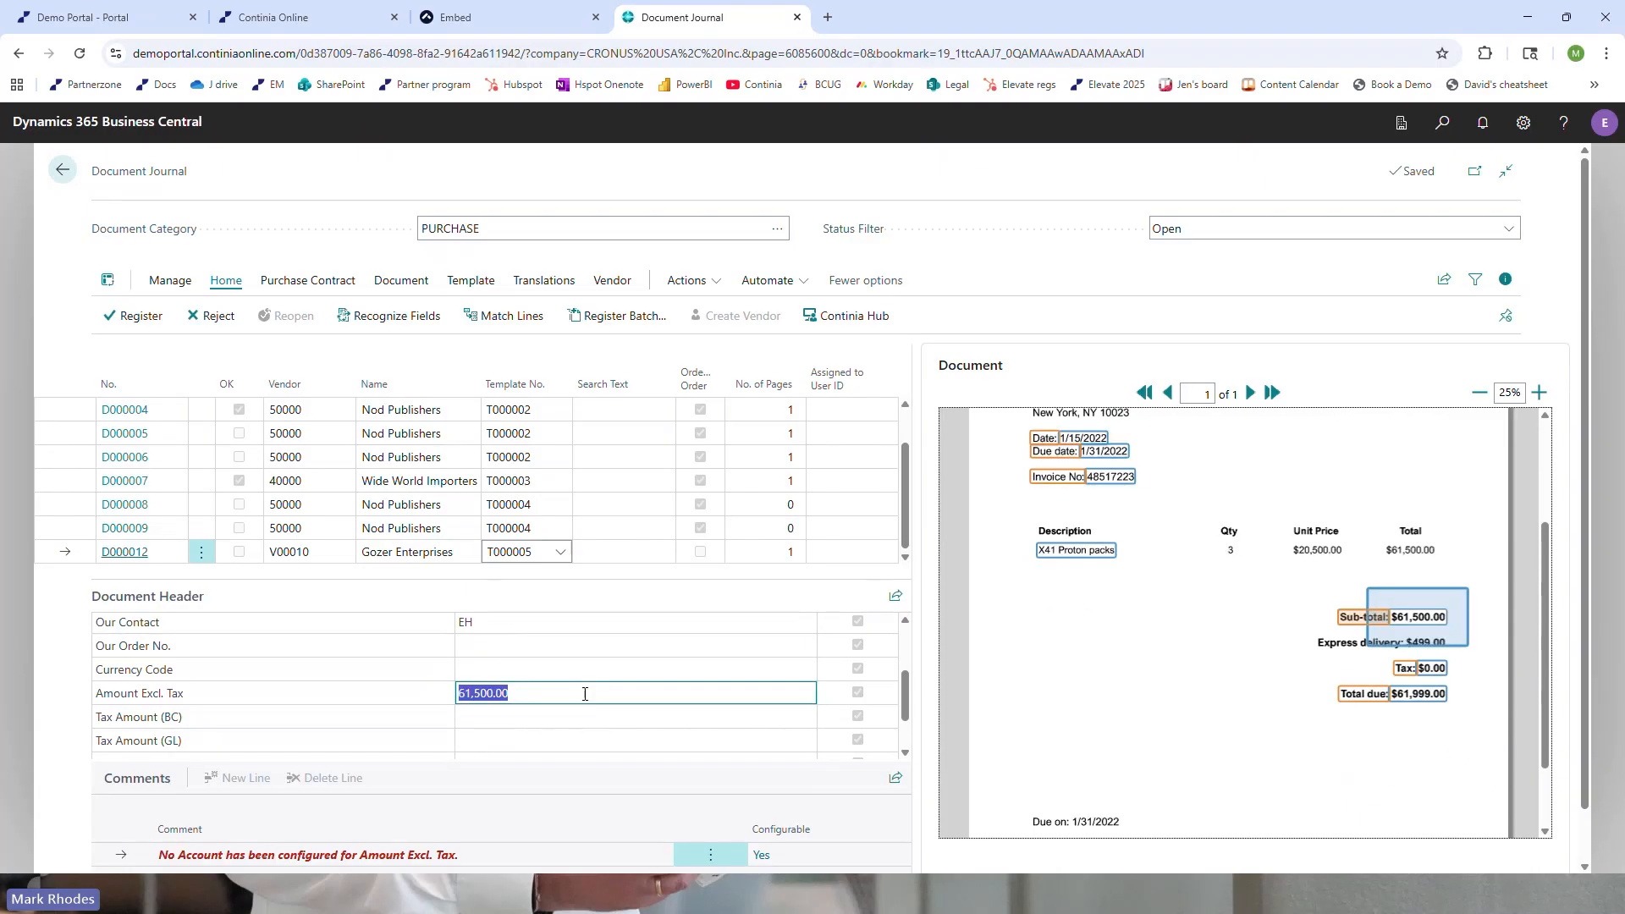
scroll(598, 687, down, 1)
click(580, 700)
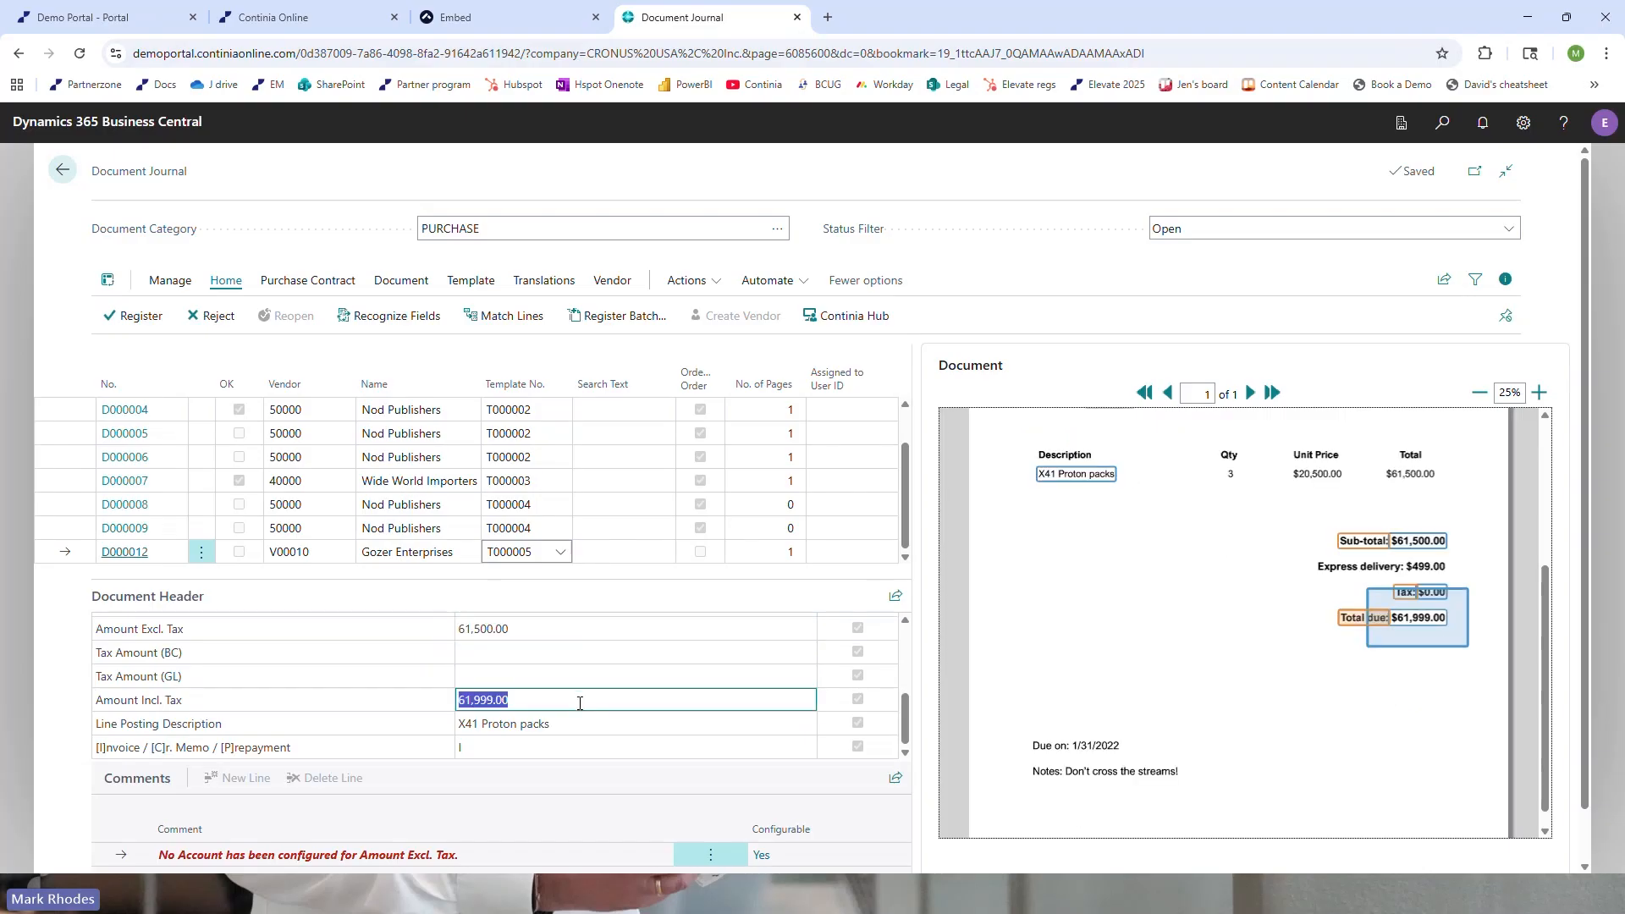
click(580, 725)
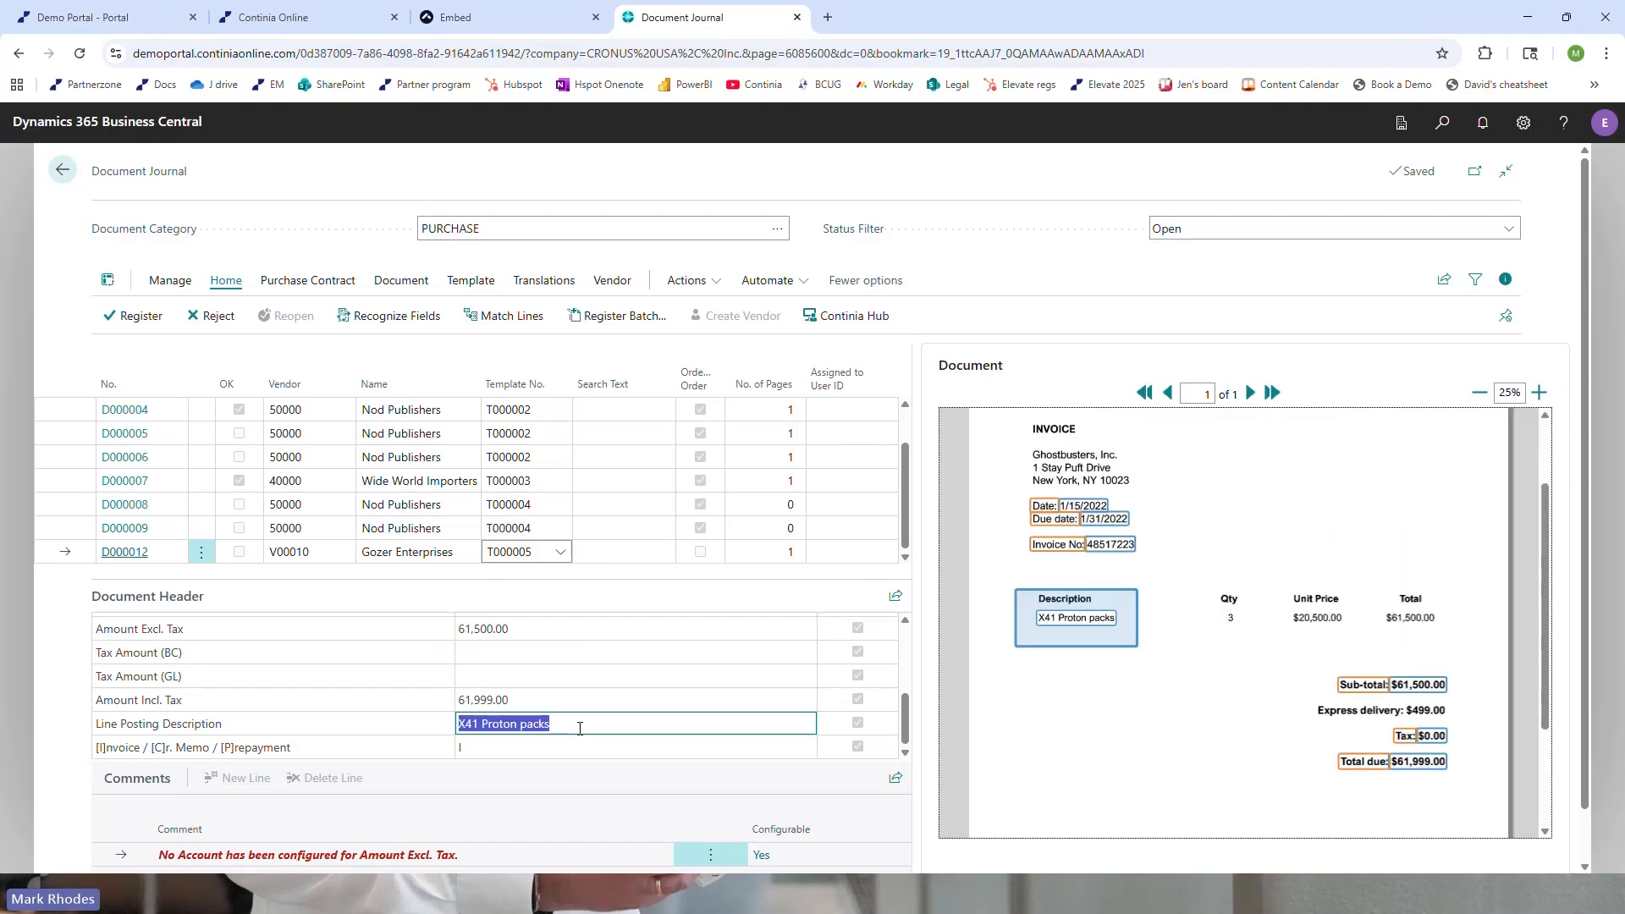
scroll(1250, 695, up, 2)
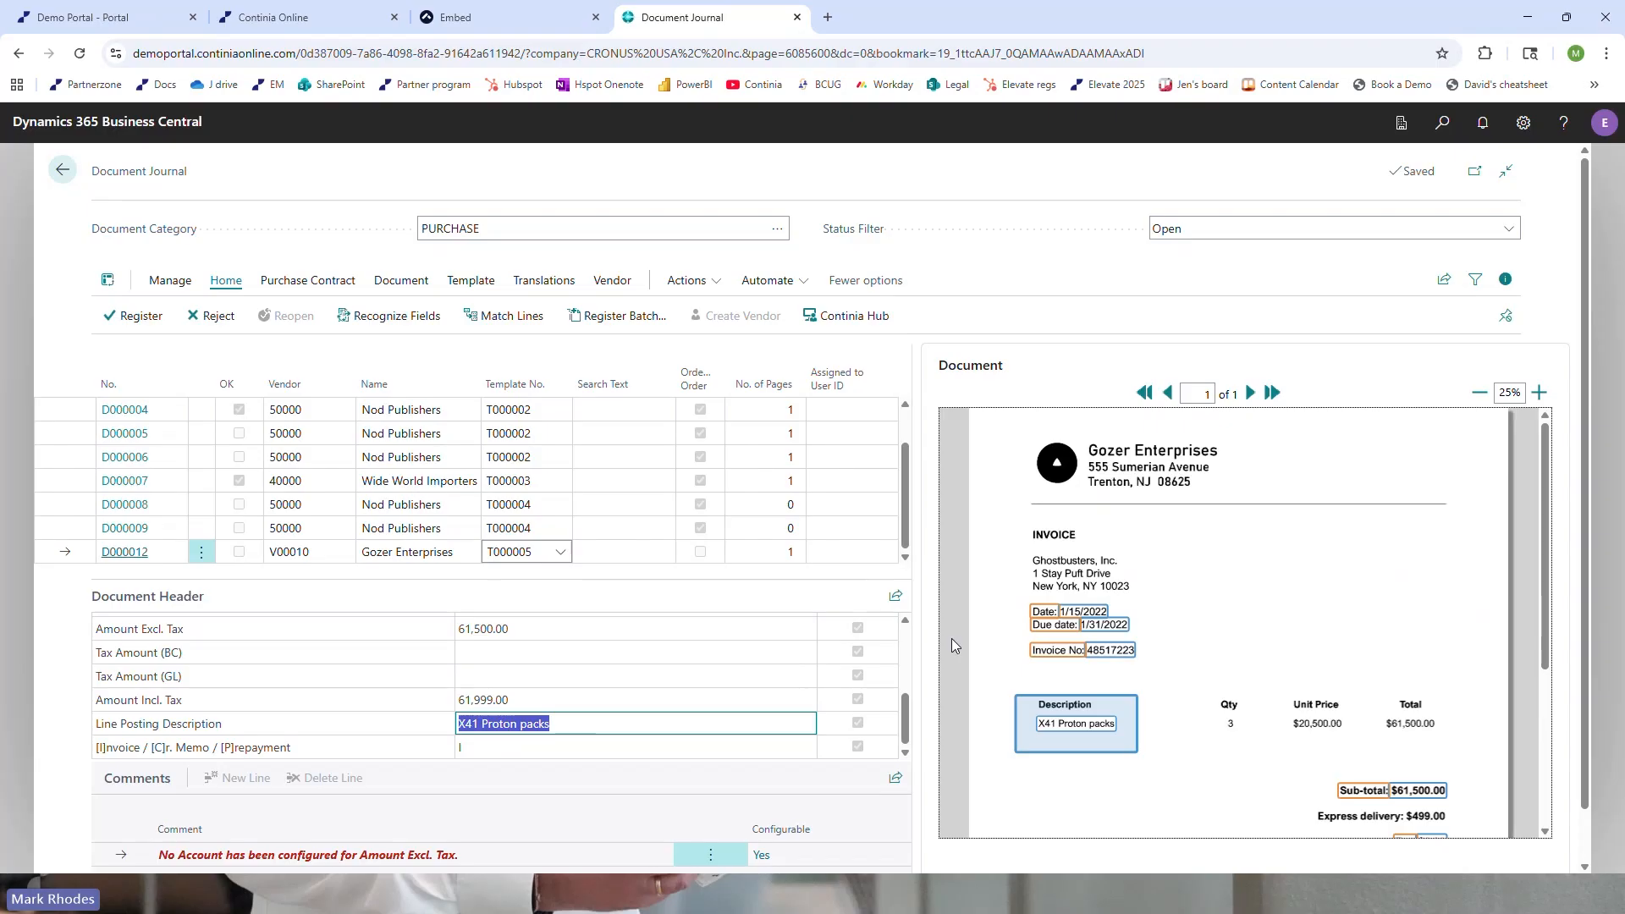
Open the Message Center Setup from the comment about the missing account for Amount Excl. Tax and look through its comment types
scroll(833, 781, down, 1)
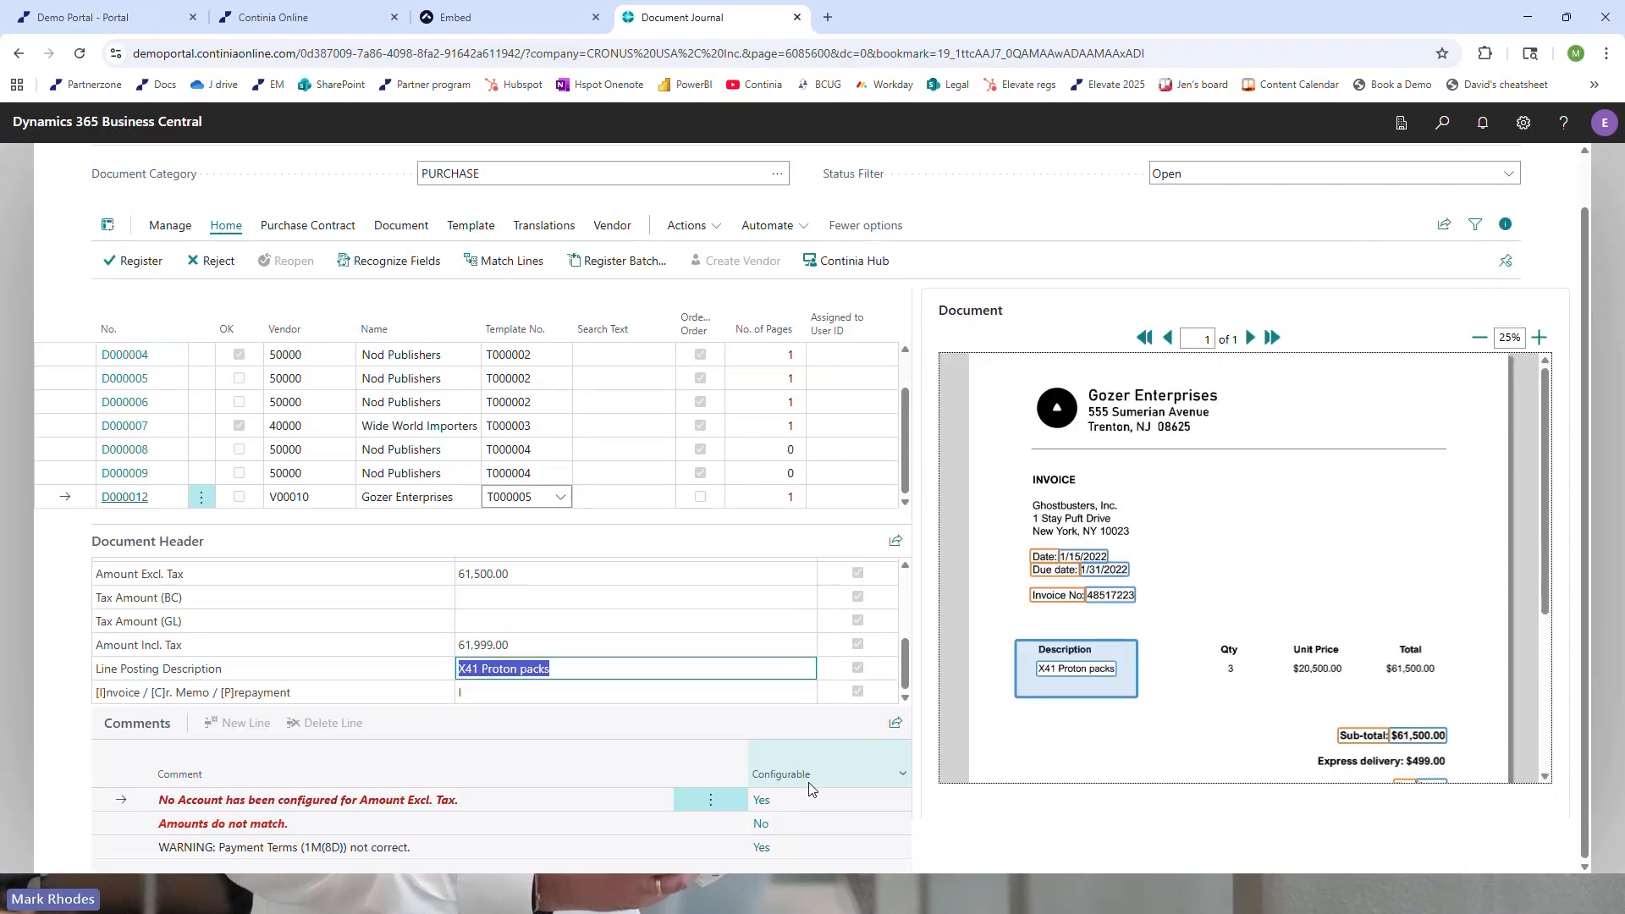
click(759, 804)
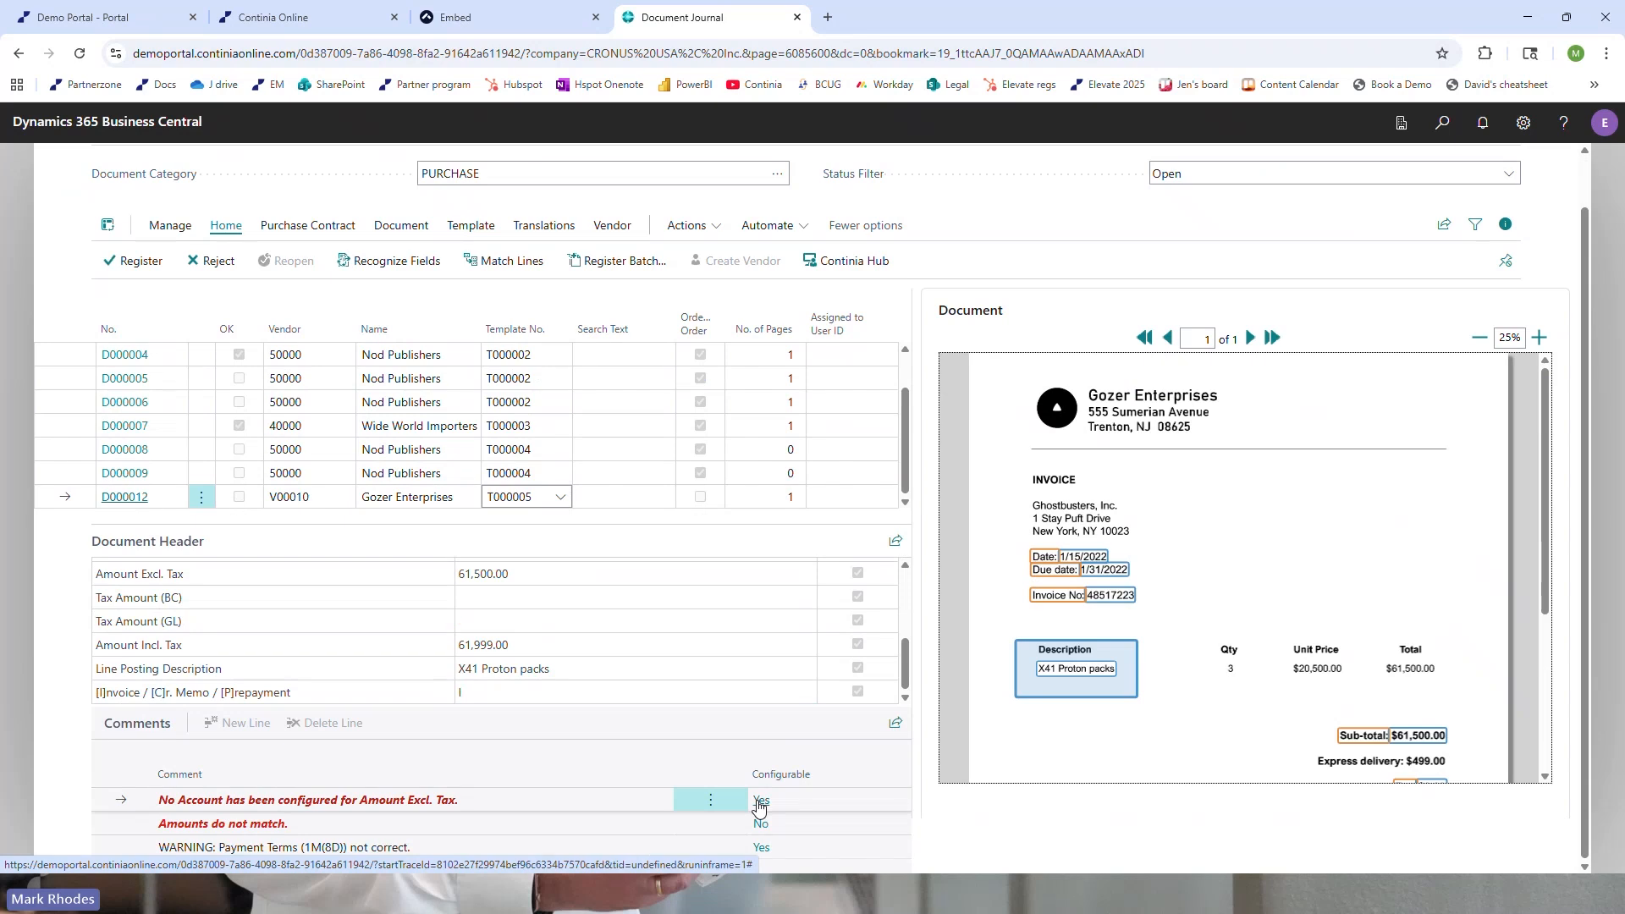
scroll(770, 532, down, 3)
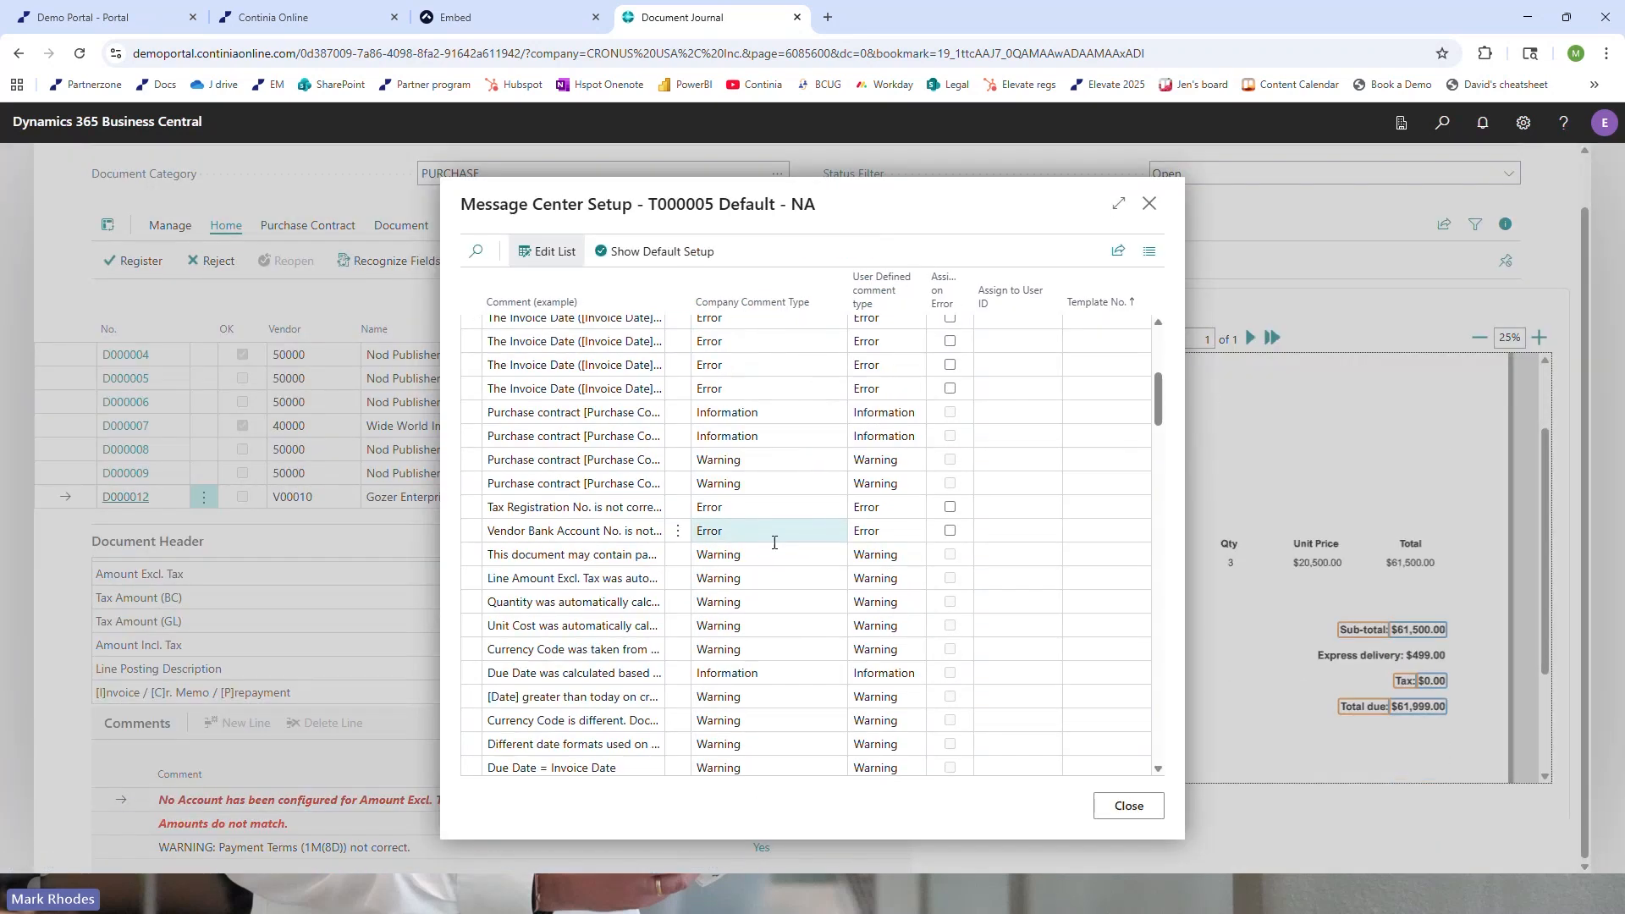
scroll(775, 559, down, 12)
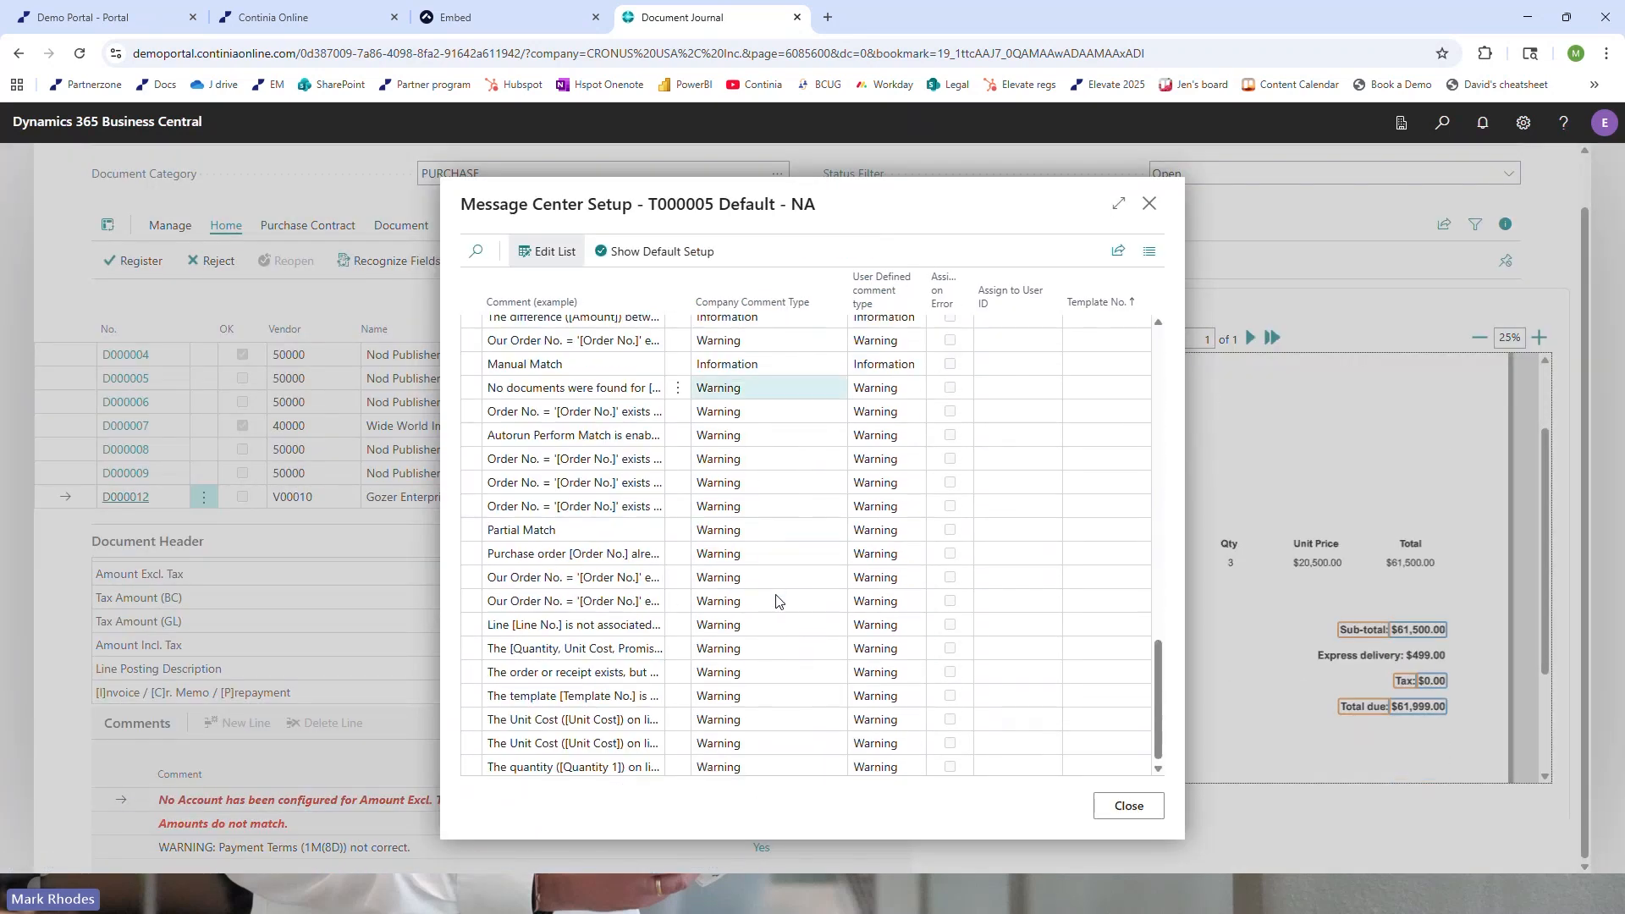
Review the company and user-defined comment types back to the start of the Message Center Setup list and close the setup
scroll(778, 601, up, 10)
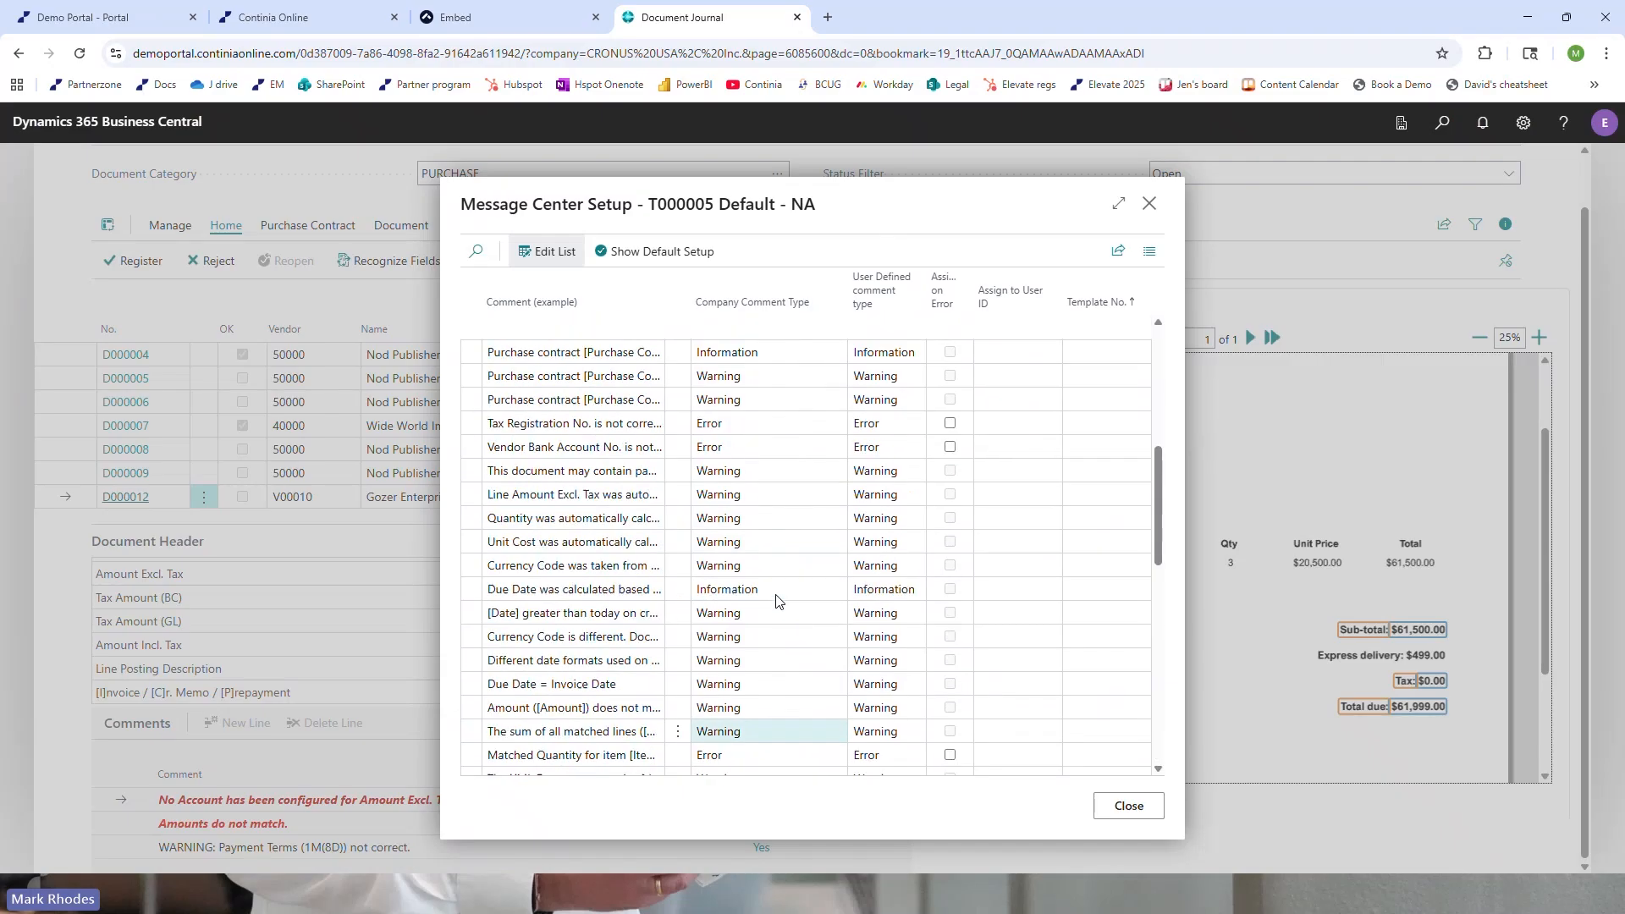
scroll(777, 599, up, 8)
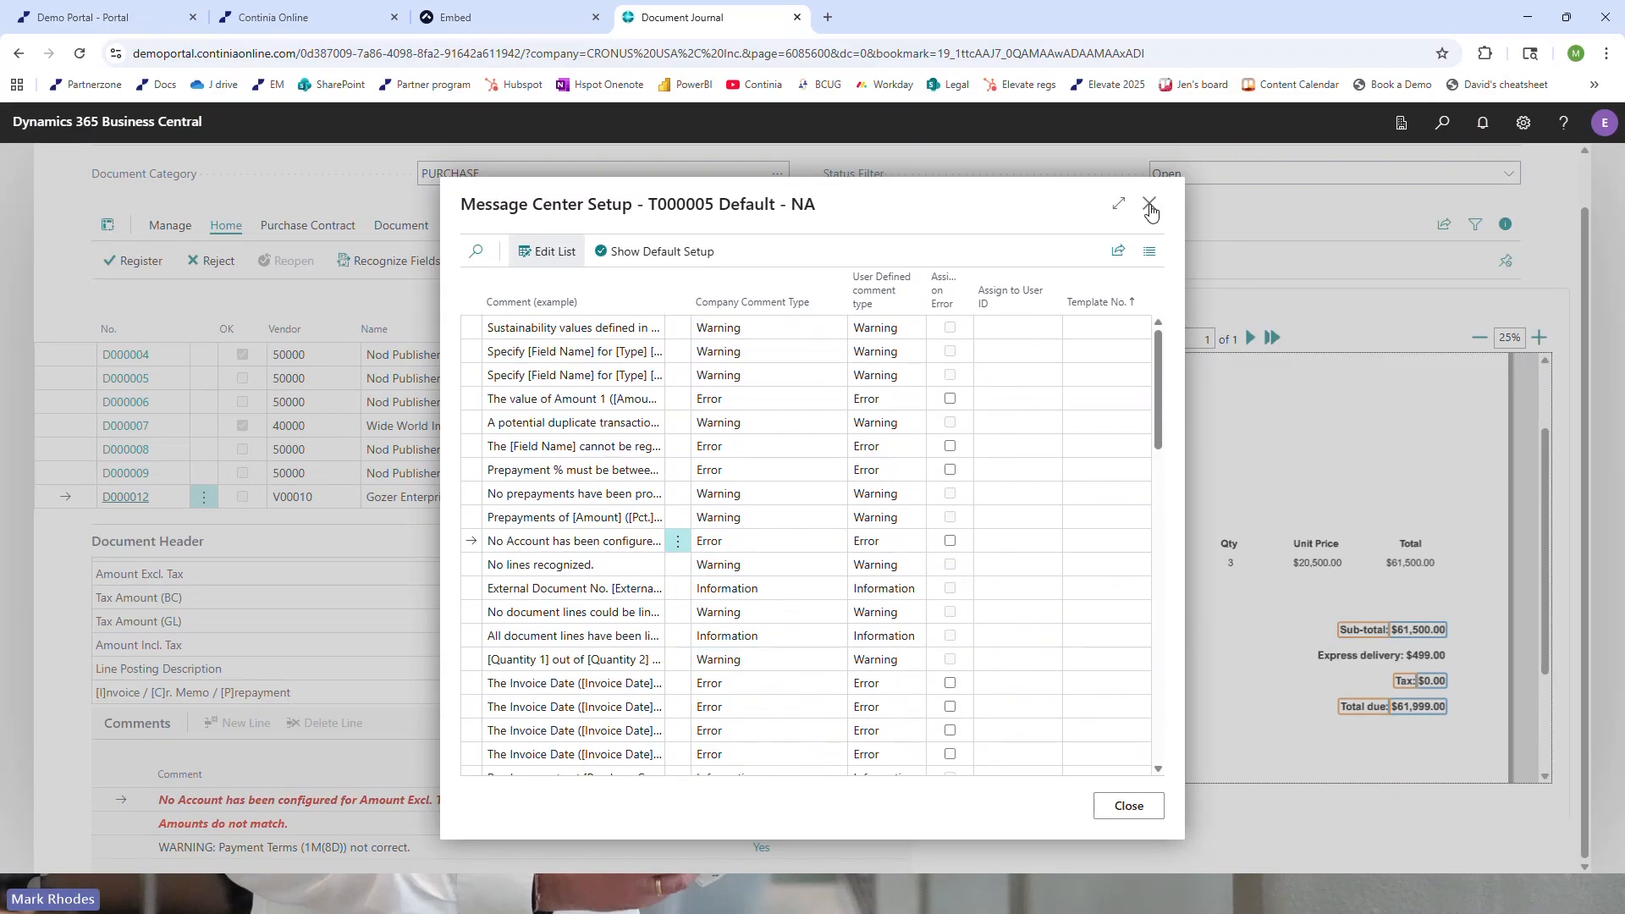
click(1150, 206)
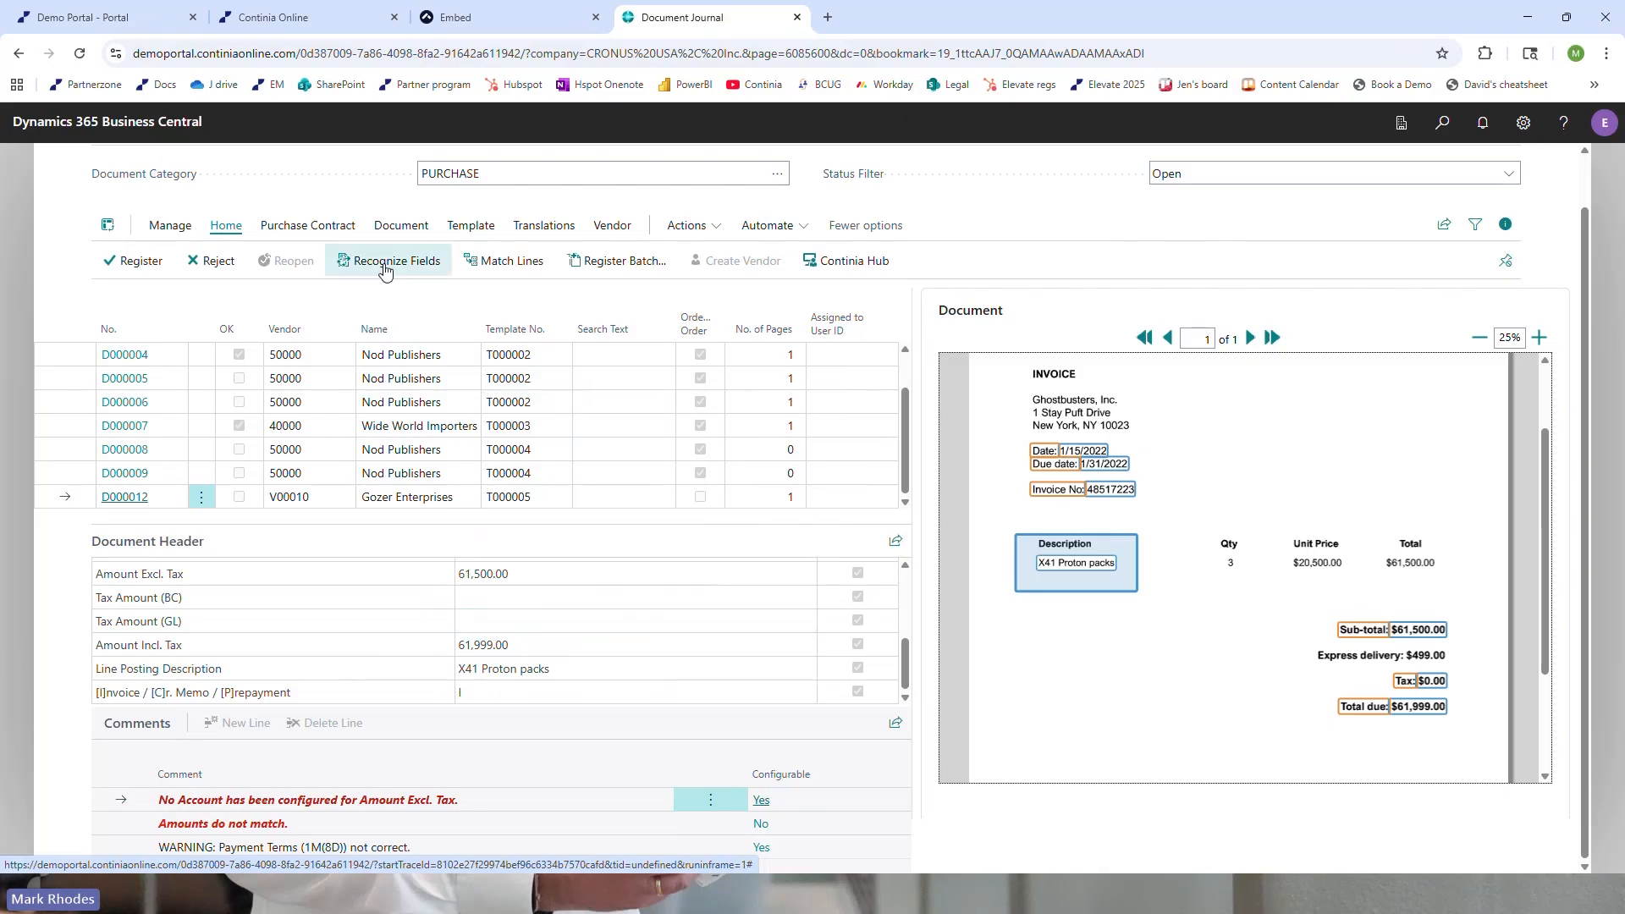
Add the Freight Amount header field to the template of the Gozer Enterprises document
click(467, 226)
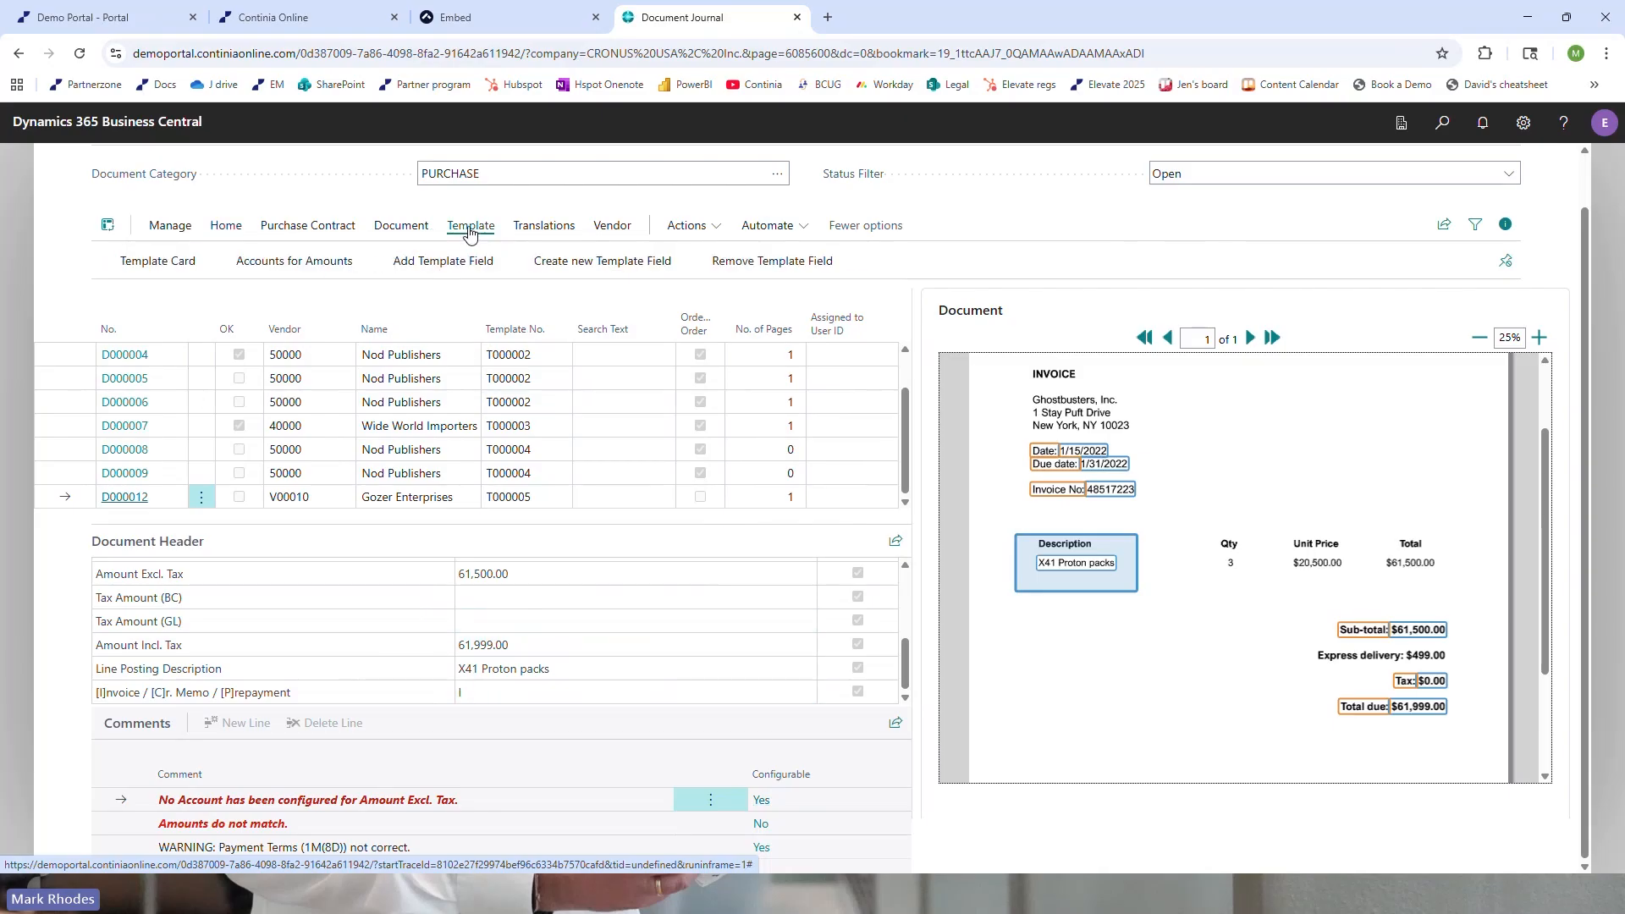
click(414, 269)
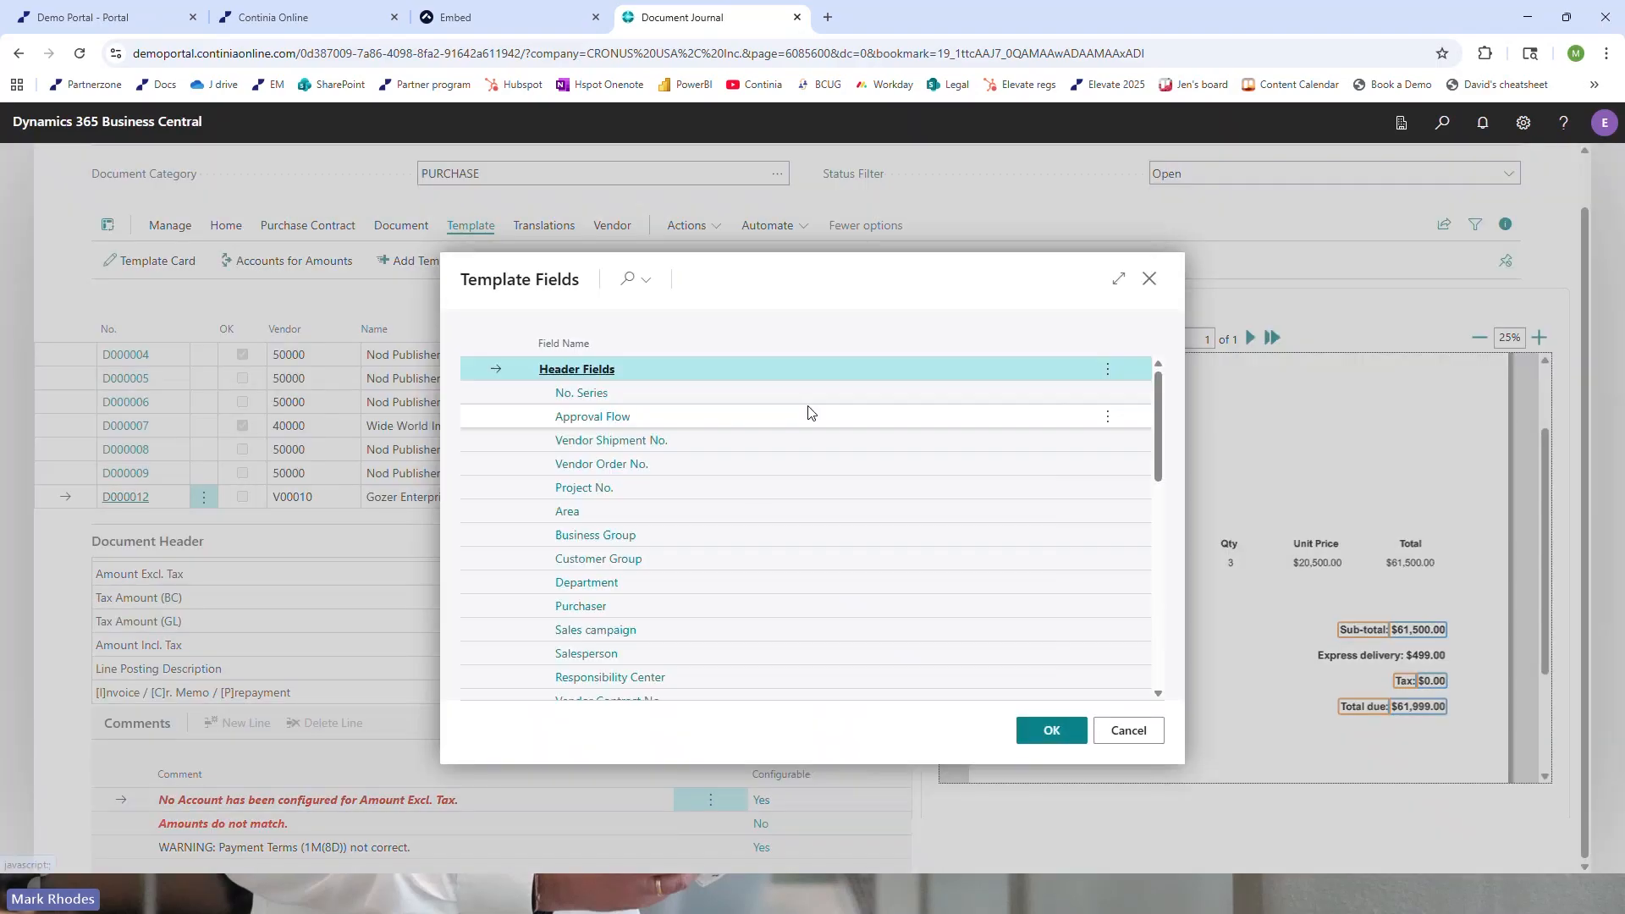
scroll(707, 560, down, 3)
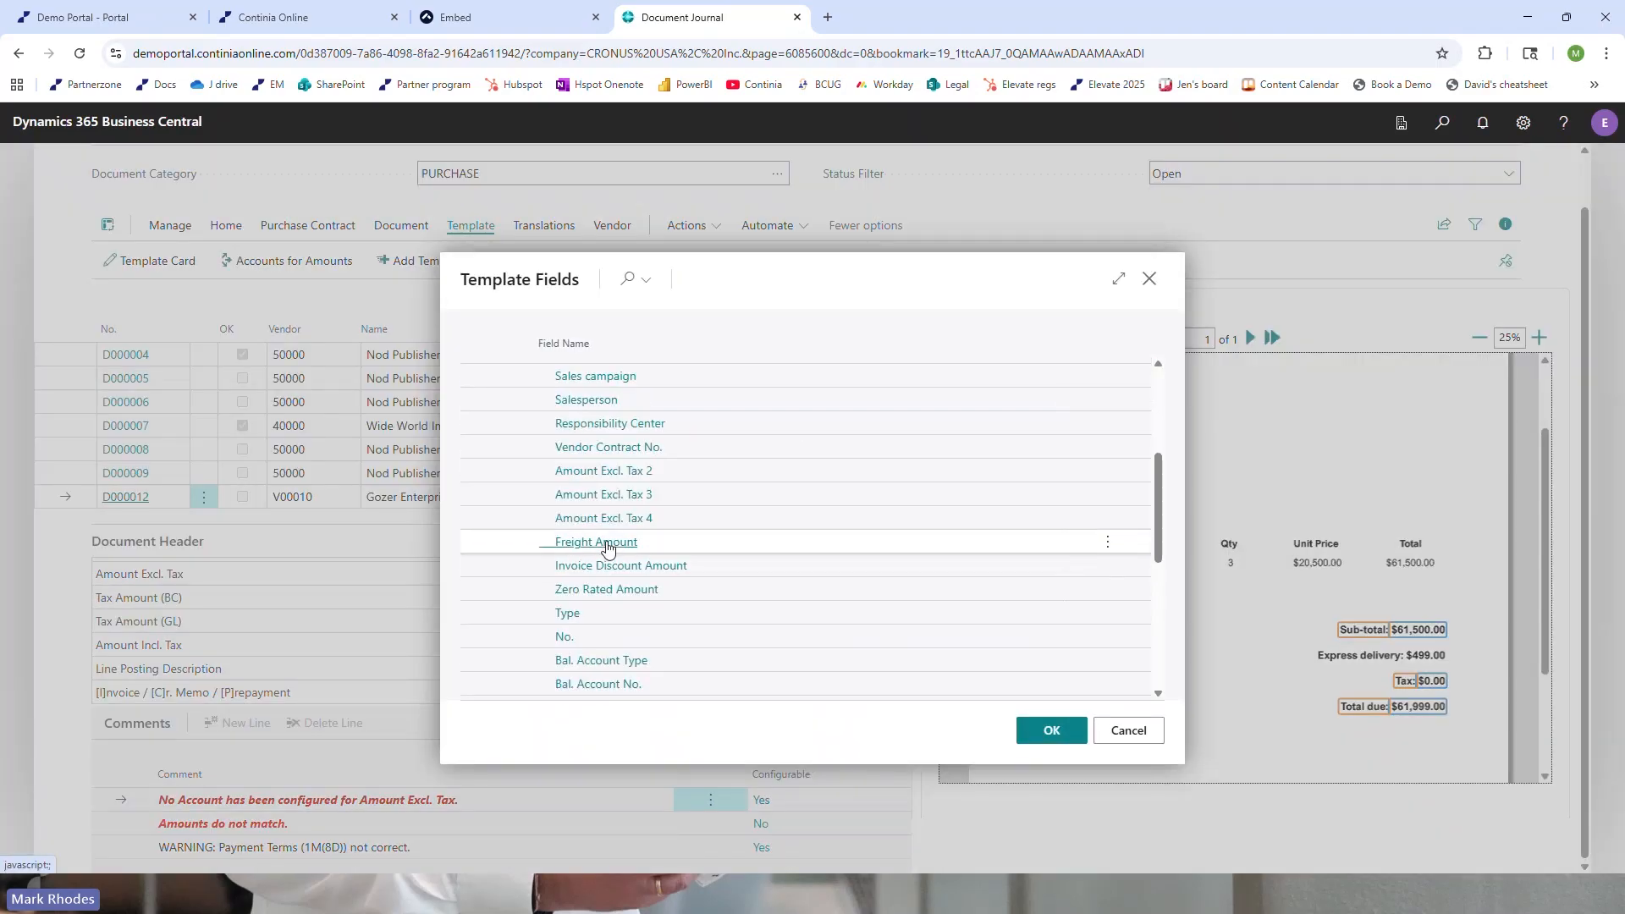
click(644, 541)
key(Return)
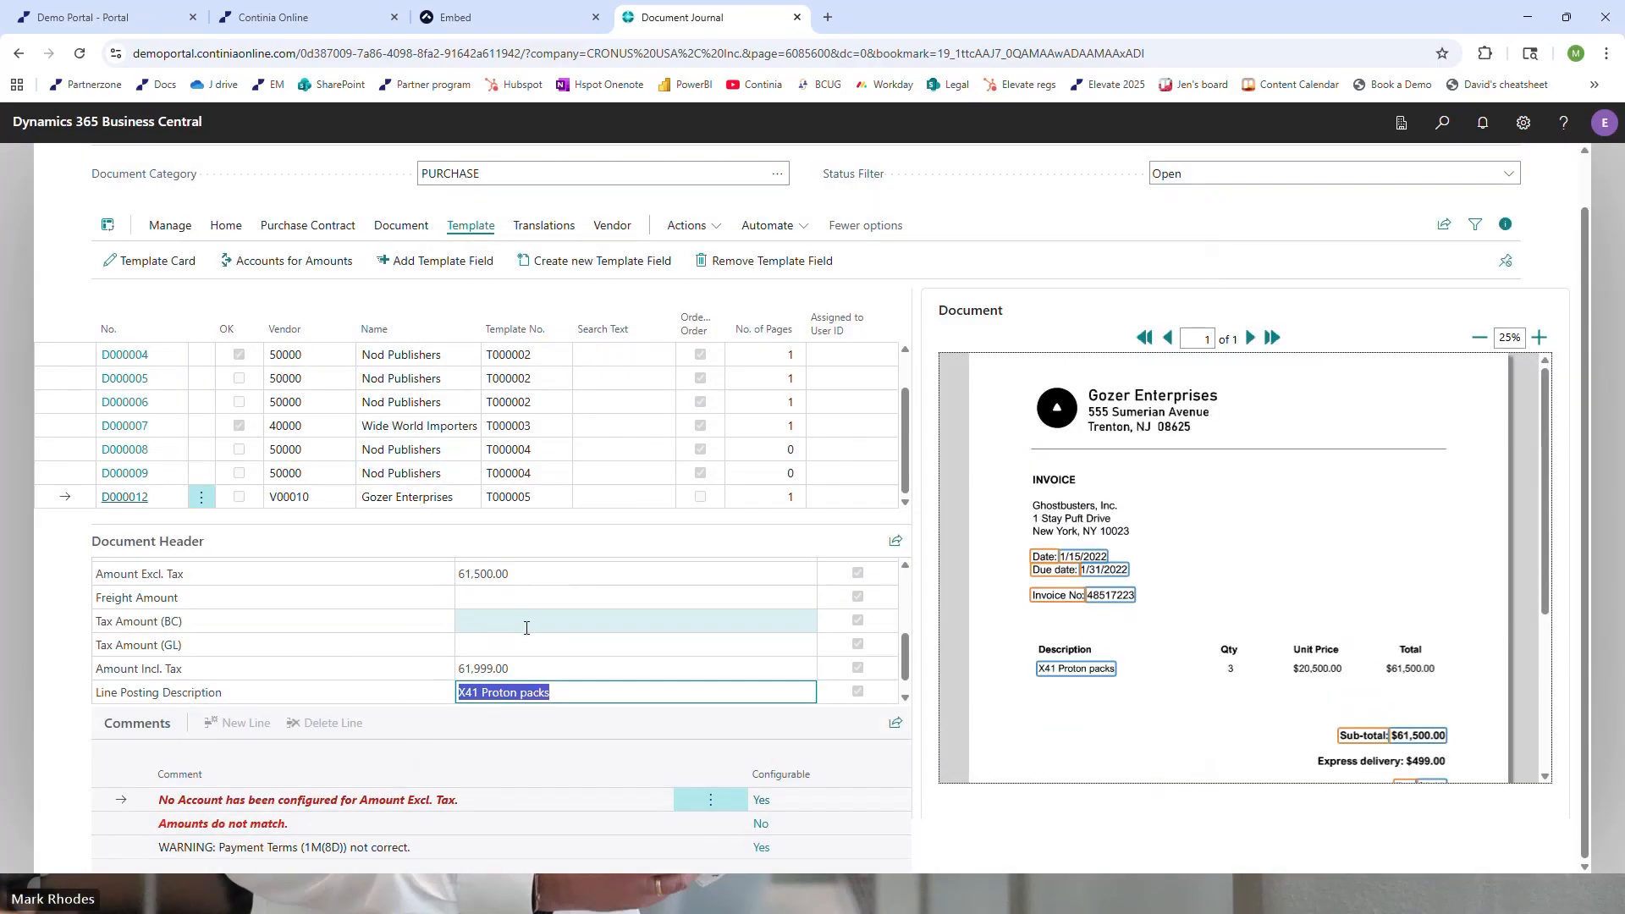
Capture the express delivery charge of 499.00 from the invoice image into the Freight Amount field
click(524, 598)
scroll(1245, 617, down, 3)
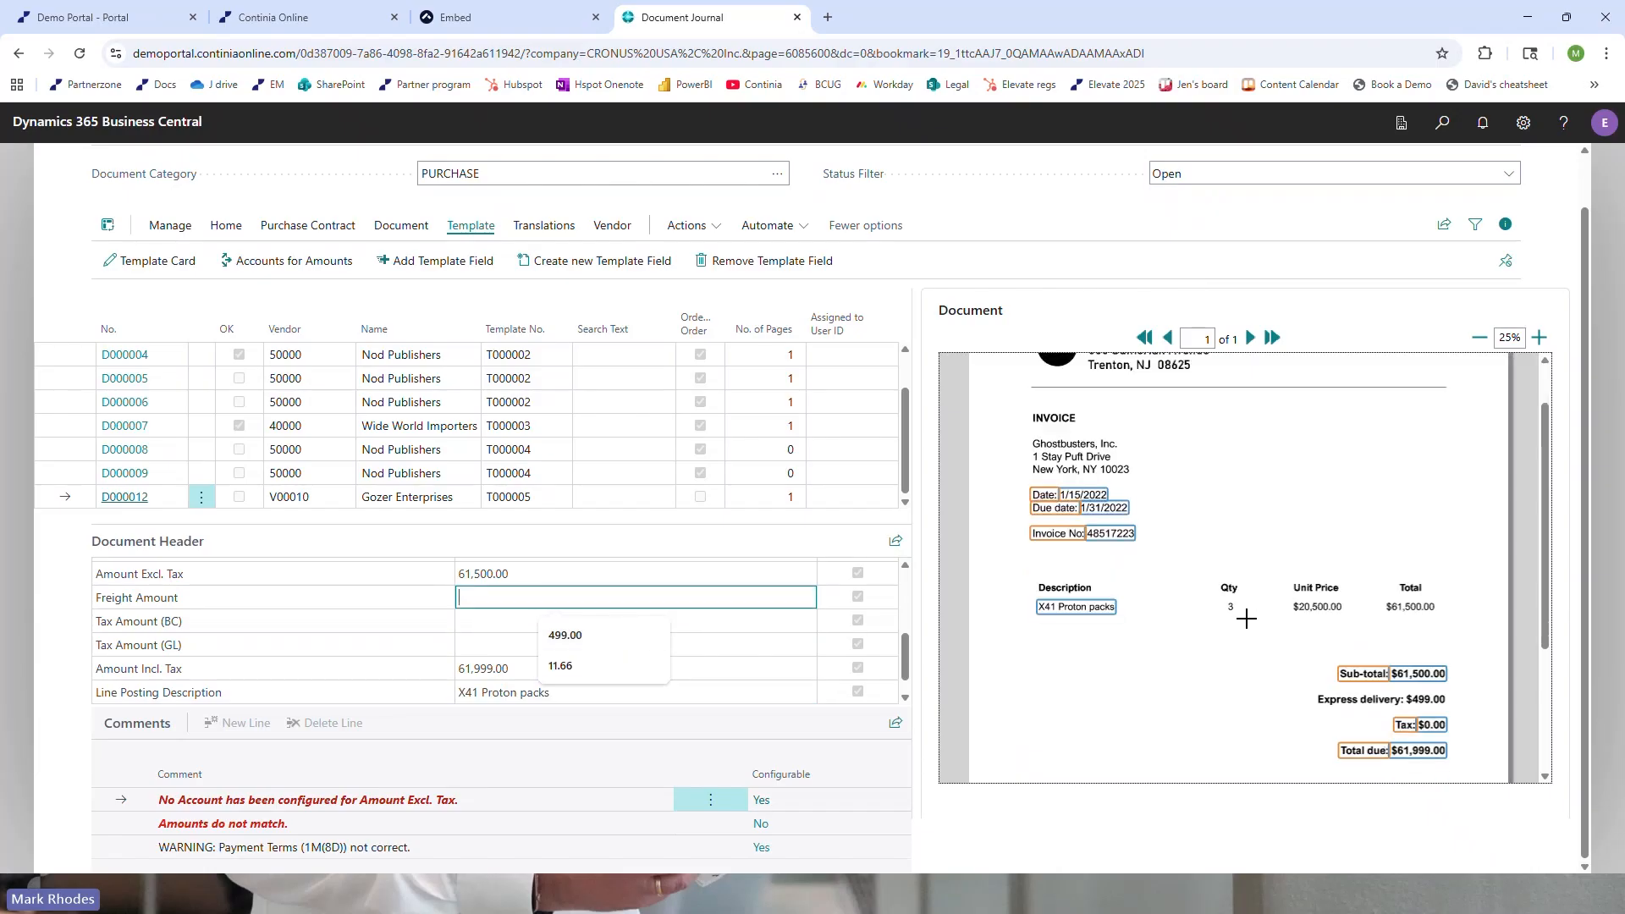
drag(1310, 582, 1403, 603)
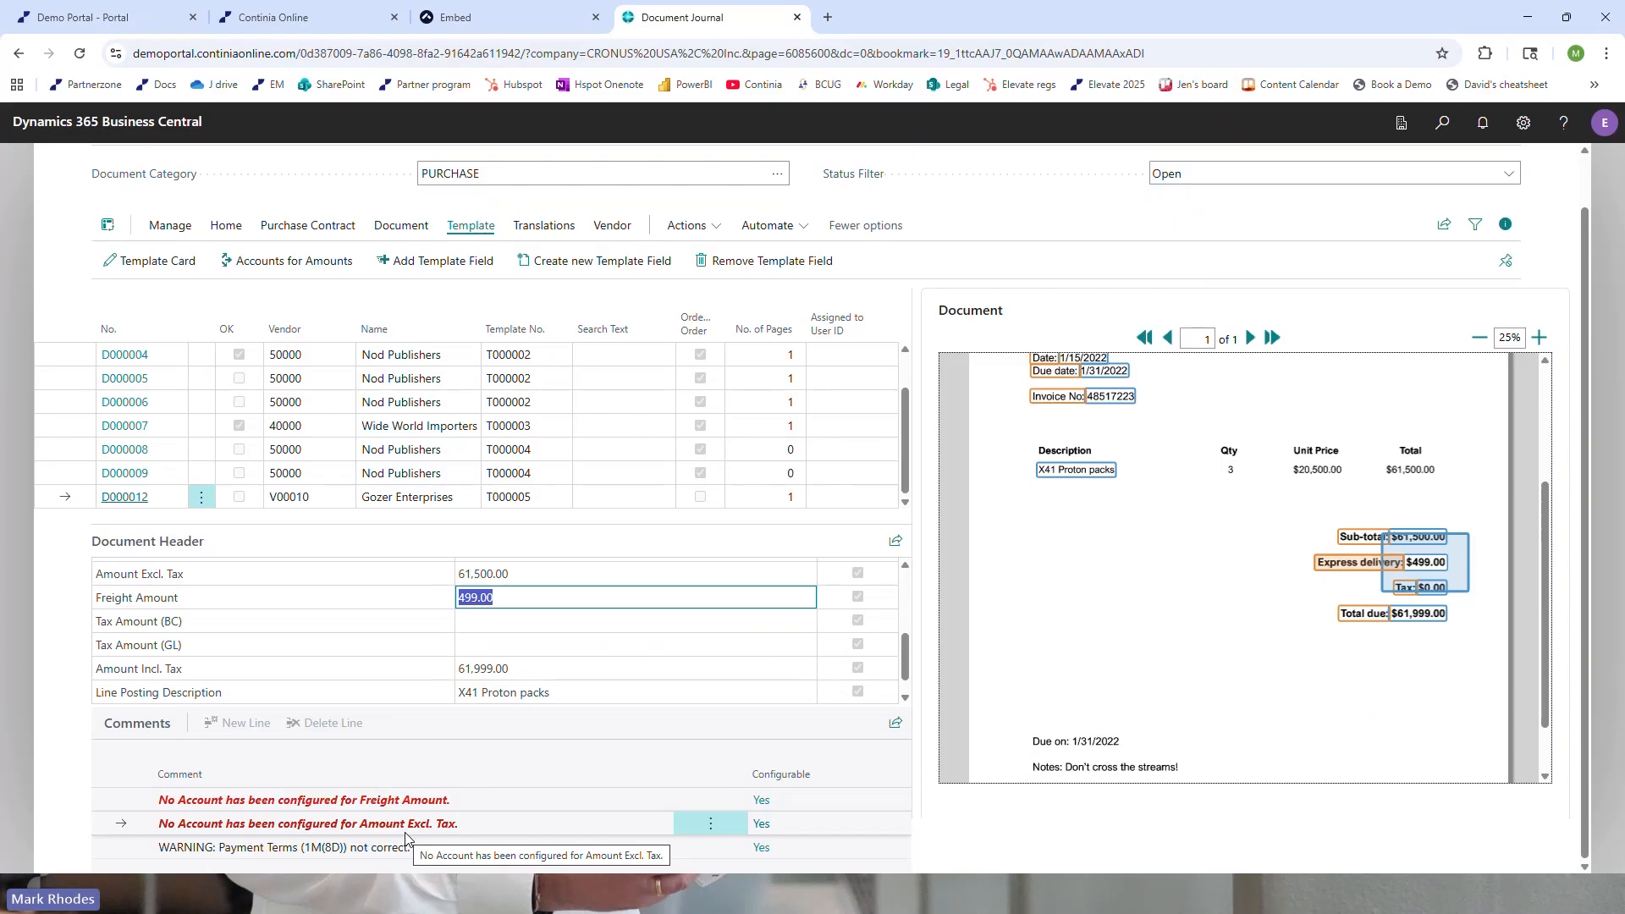
In the template's Accounts for Amounts, assign Amount Excl. Tax to G/L Account 67400
click(241, 264)
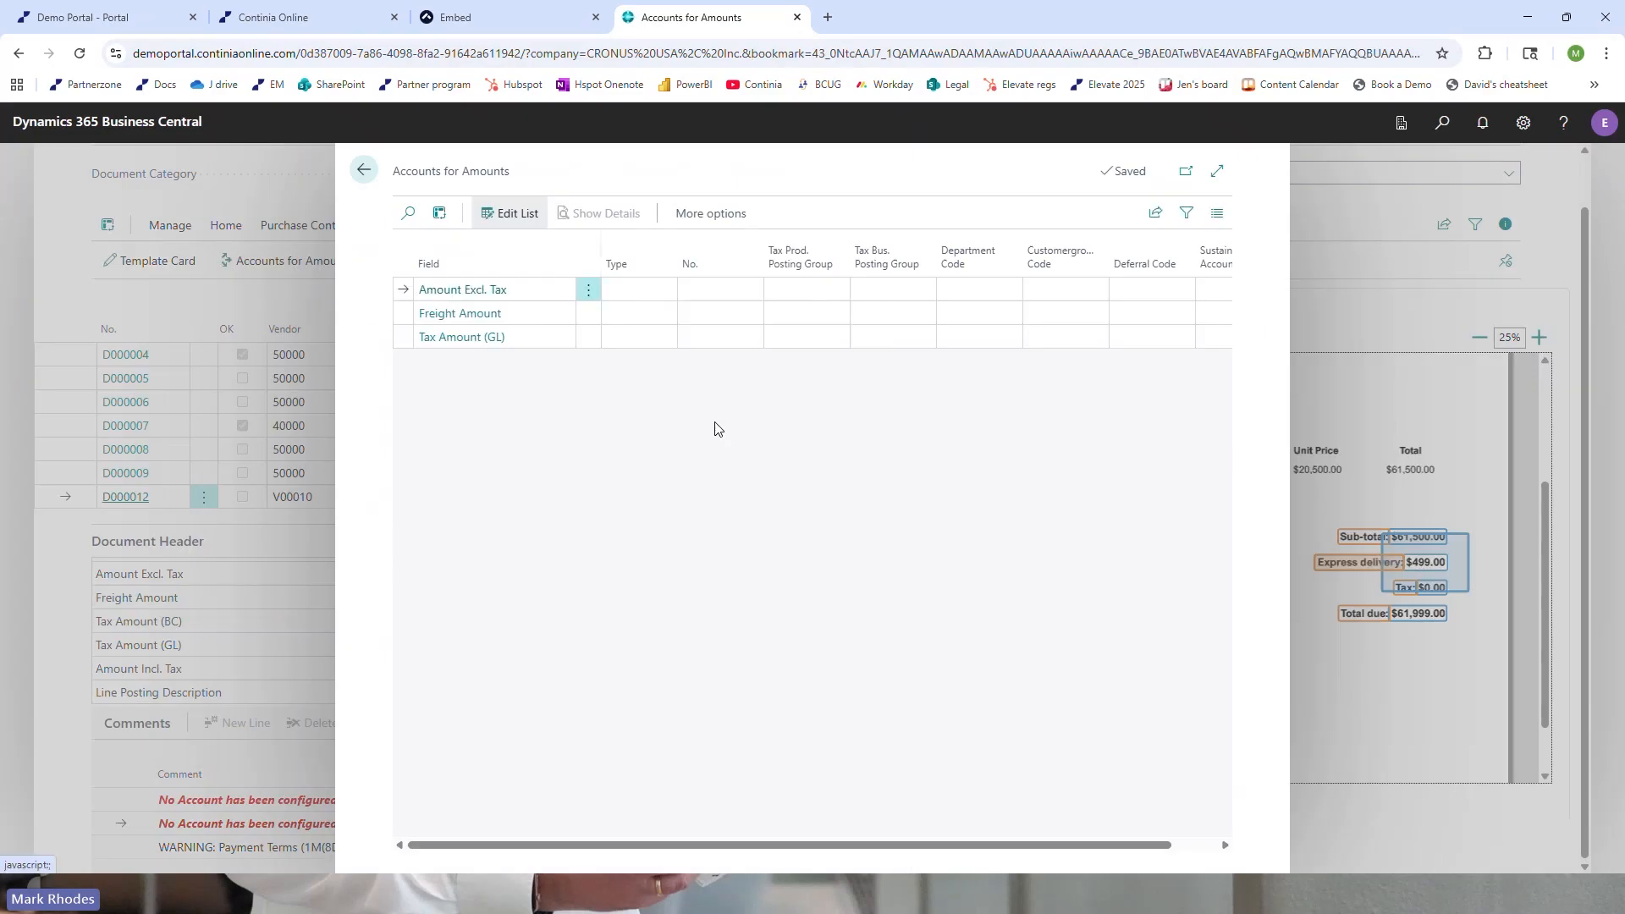
click(638, 289)
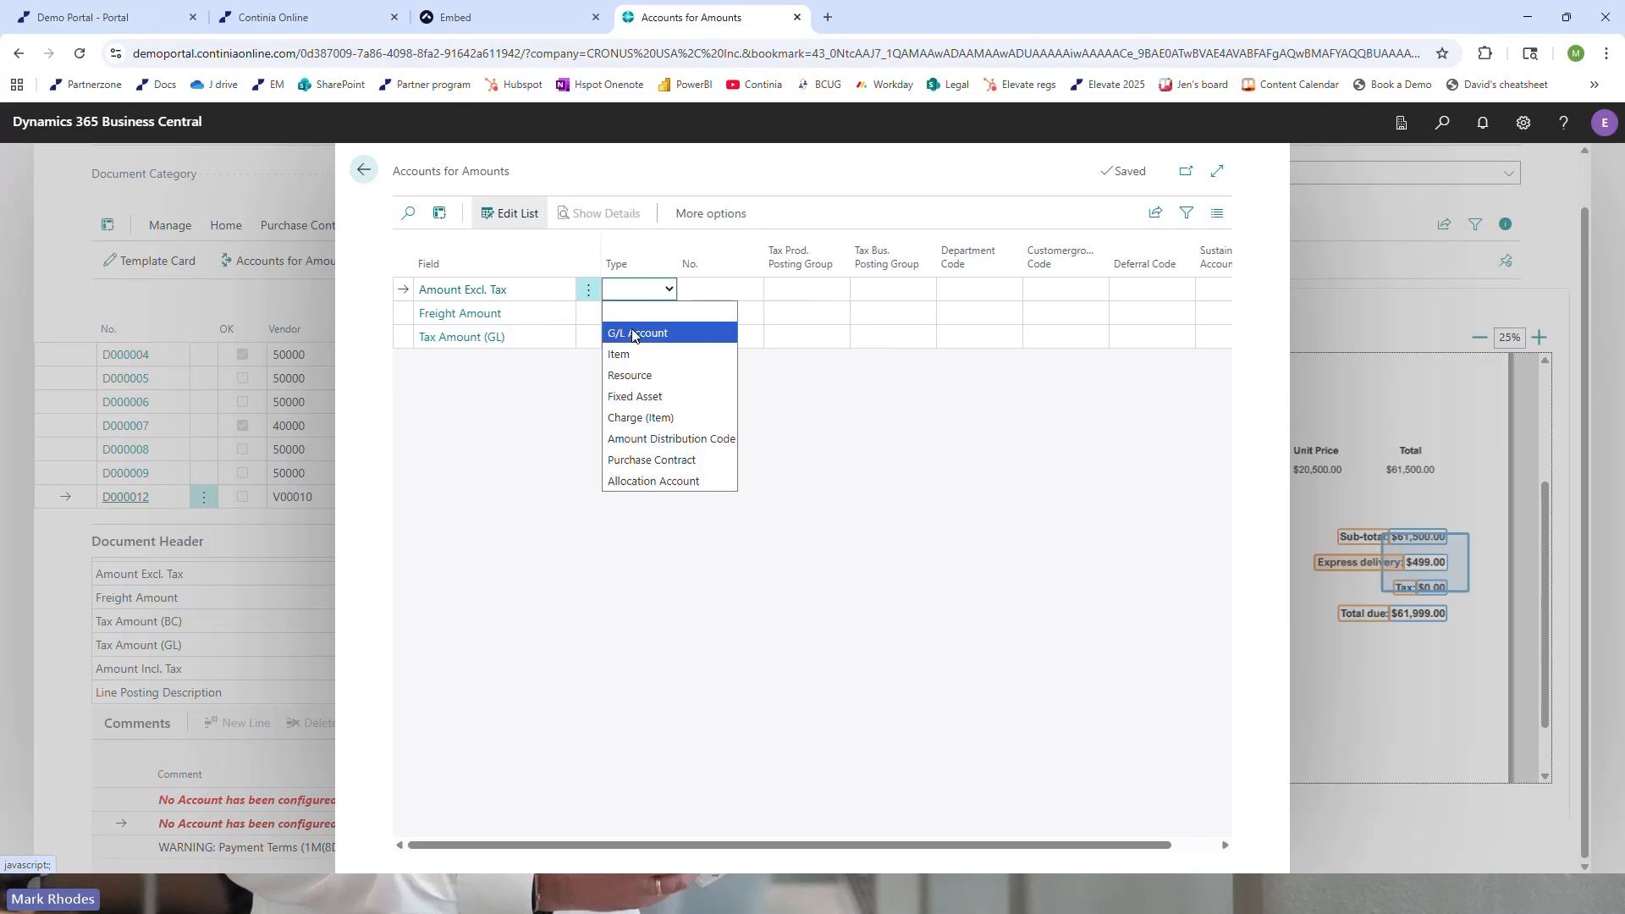
click(634, 333)
click(708, 290)
text(6740)
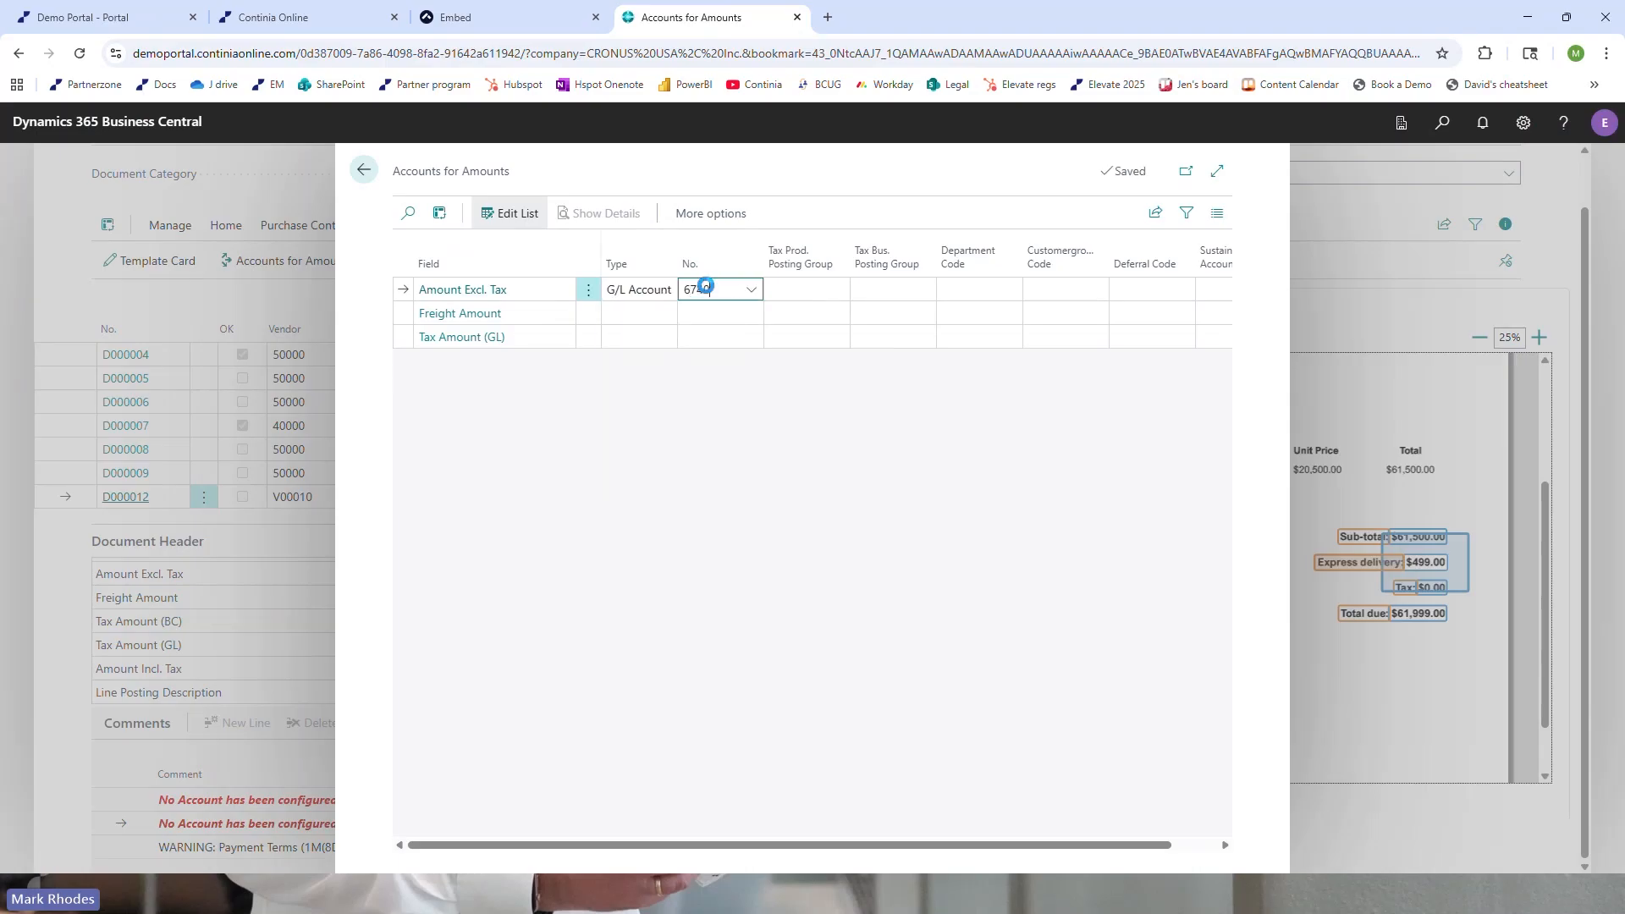
text(0)
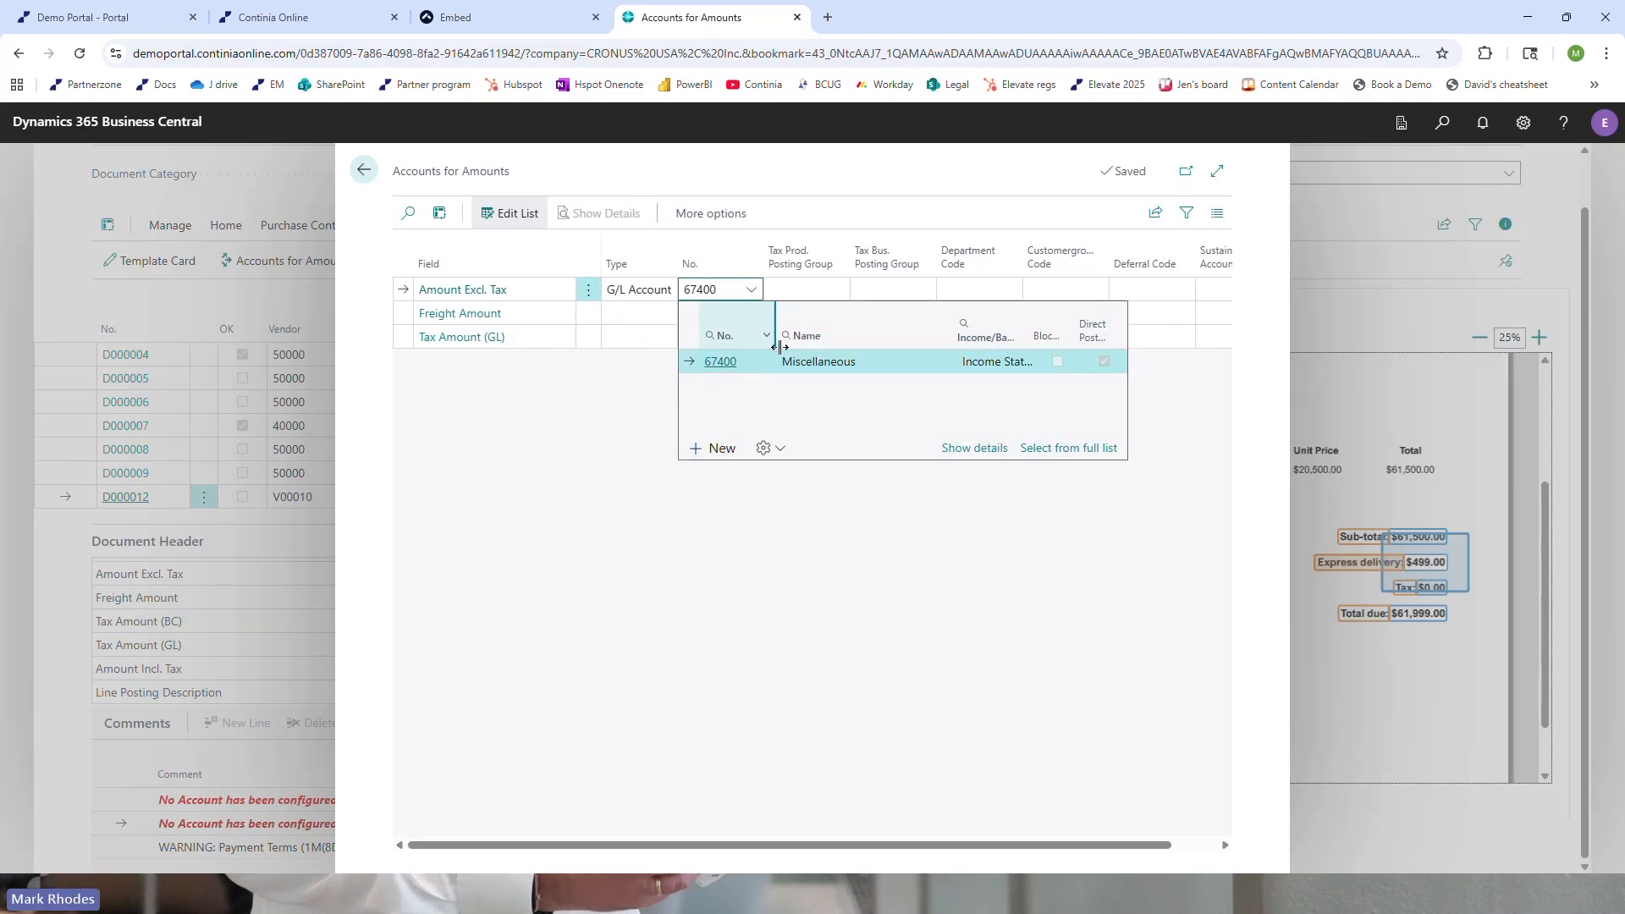
Assign Freight Amount to the Charge (Item) P-FREIGHT and return to the Document Journal
click(619, 314)
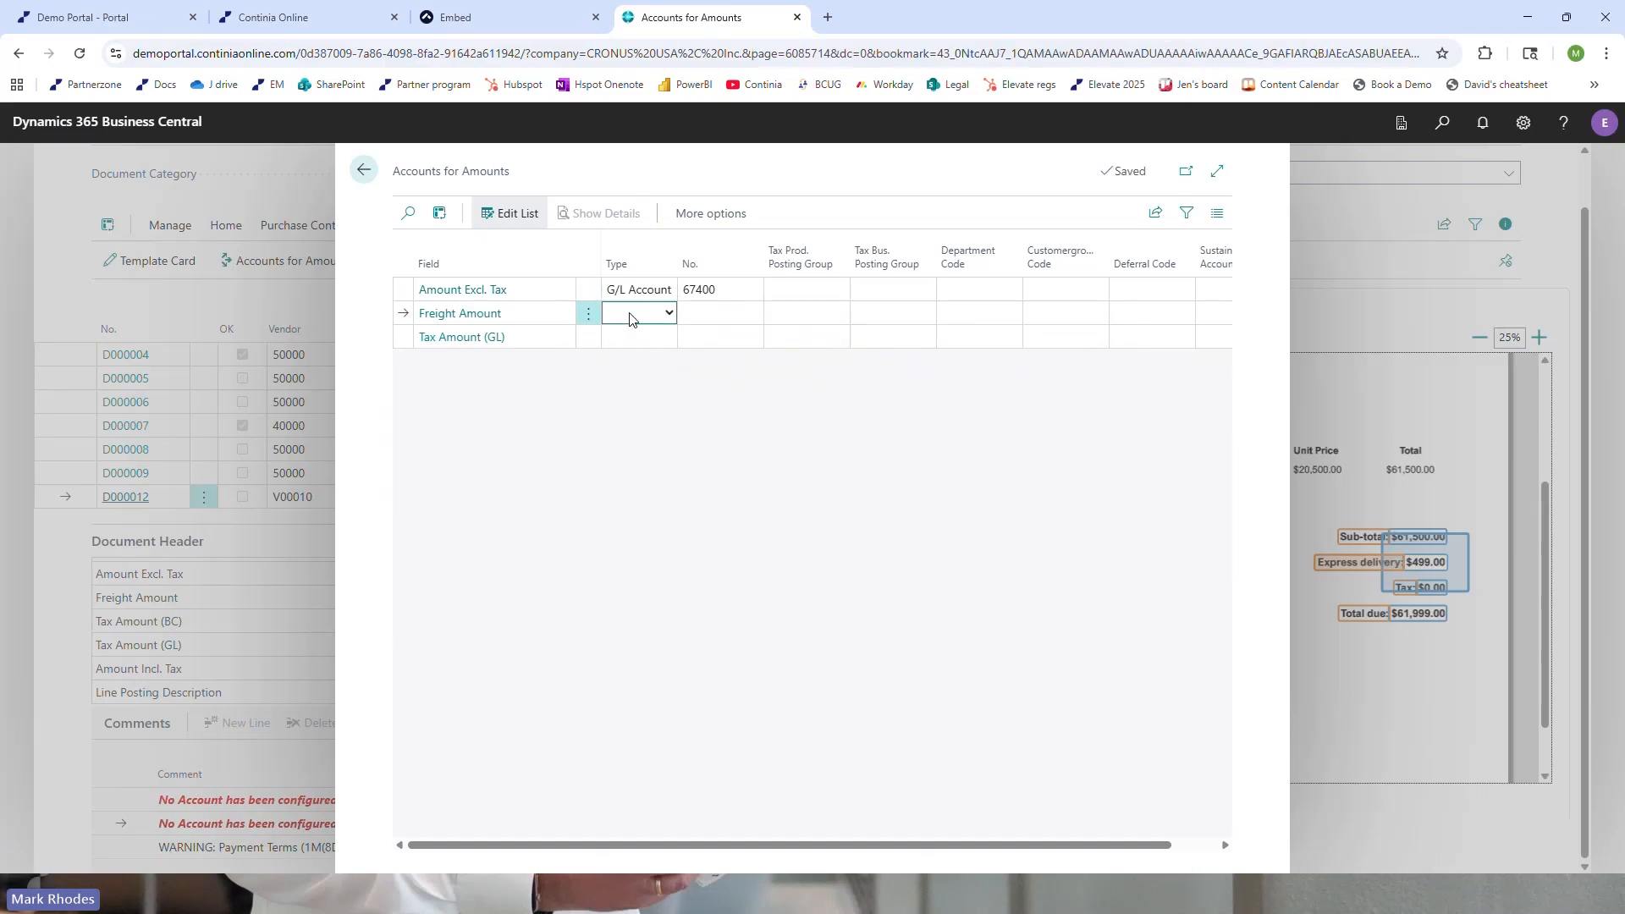
click(630, 317)
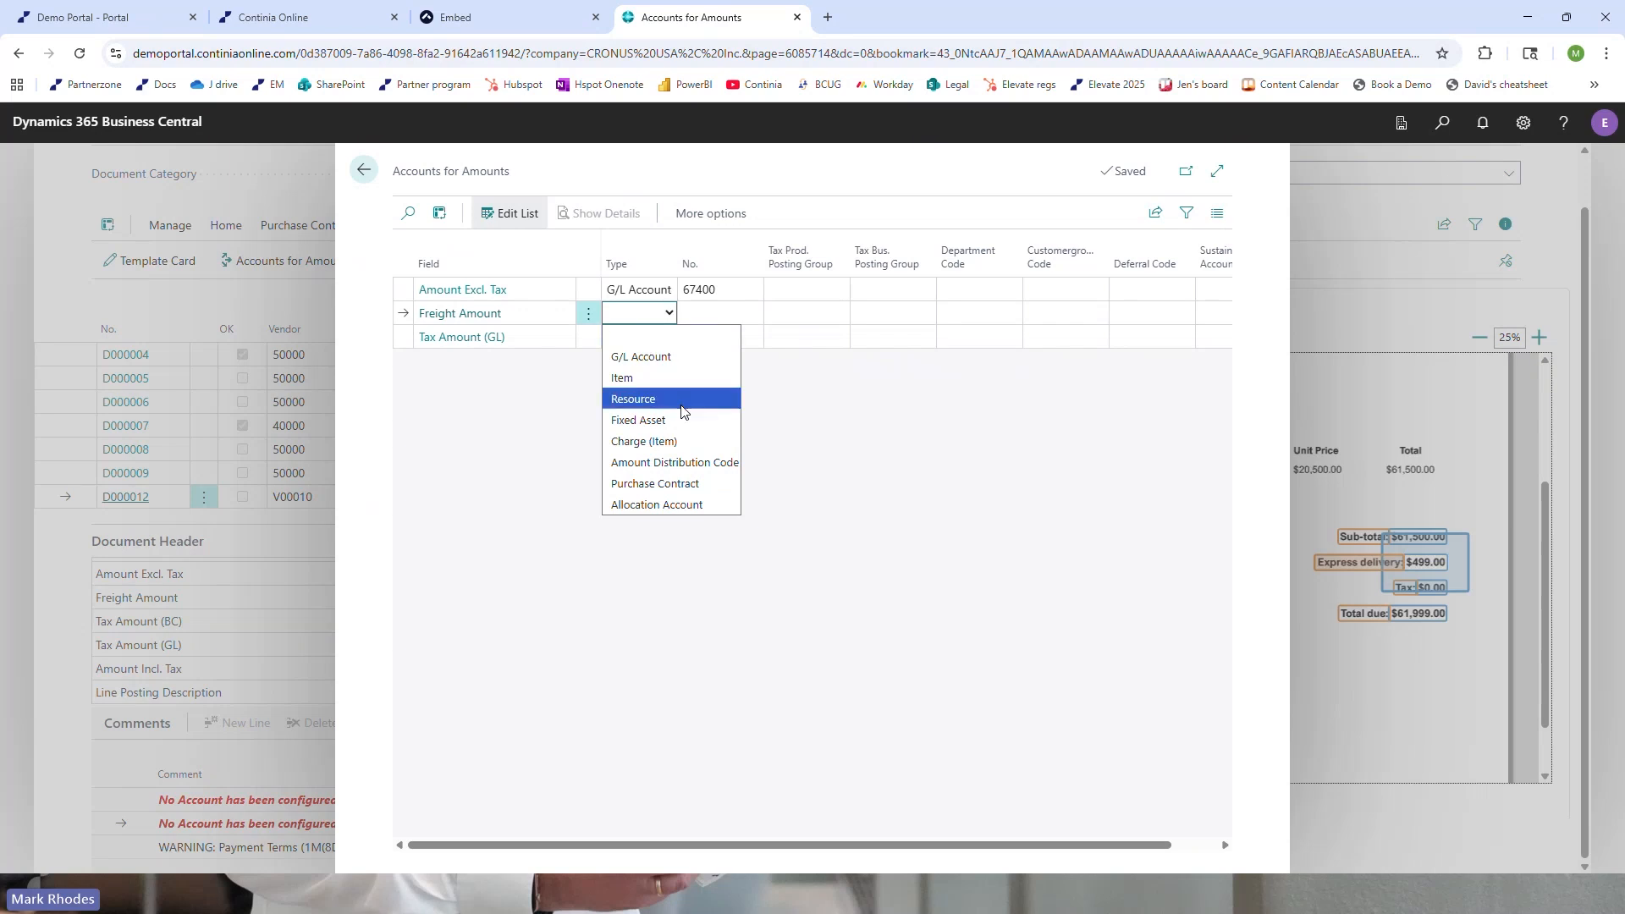
click(668, 441)
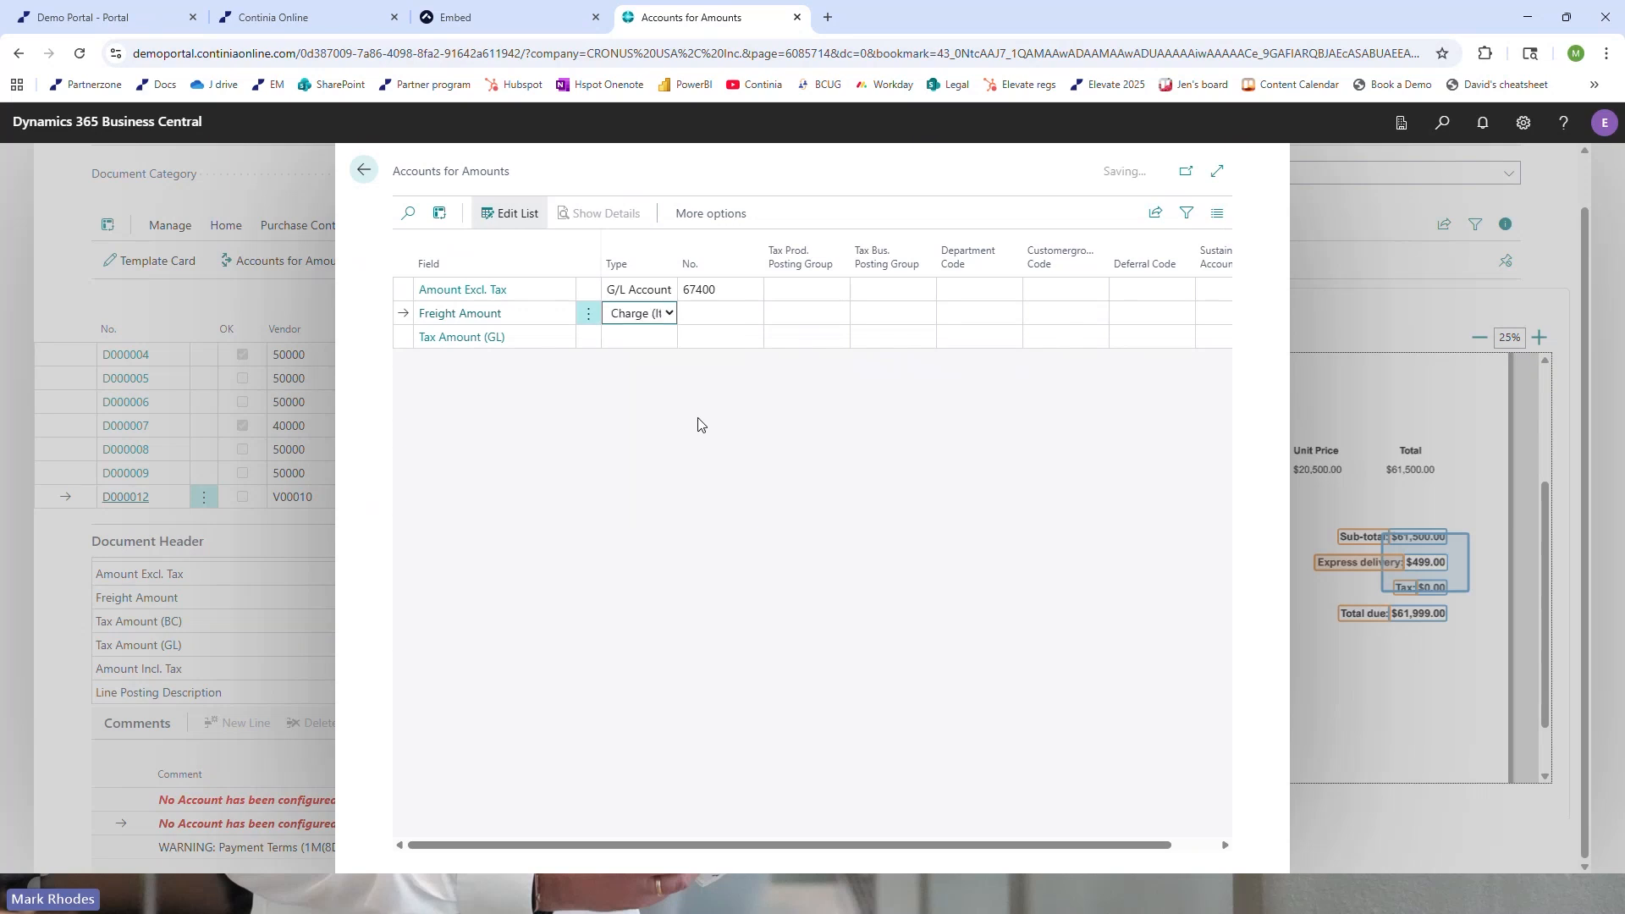
click(712, 313)
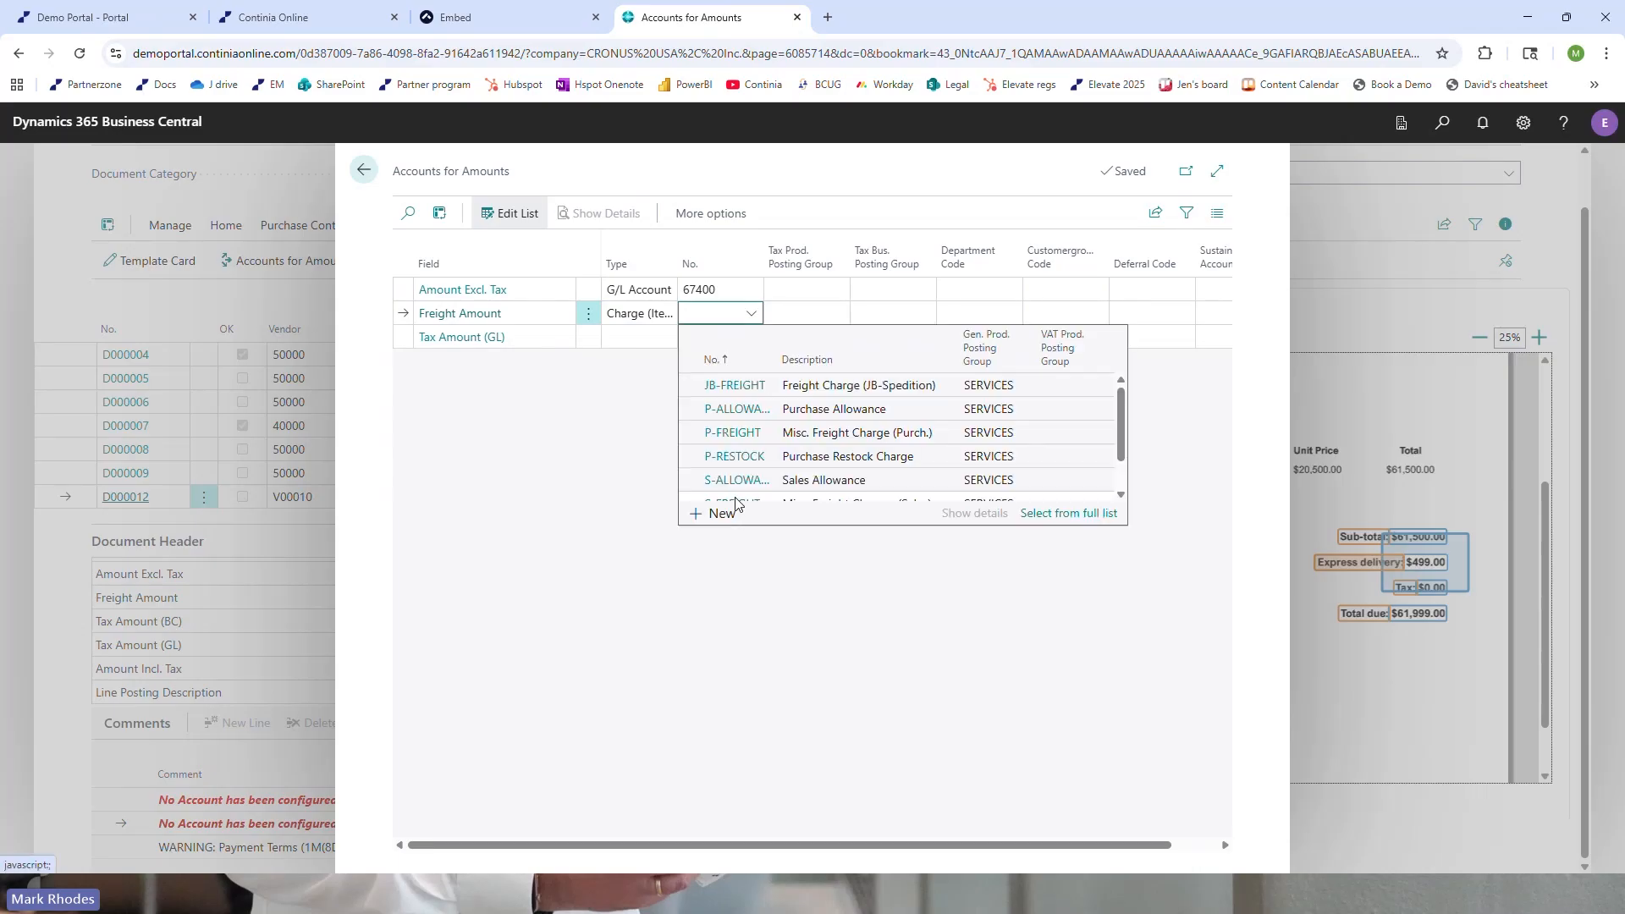
click(729, 435)
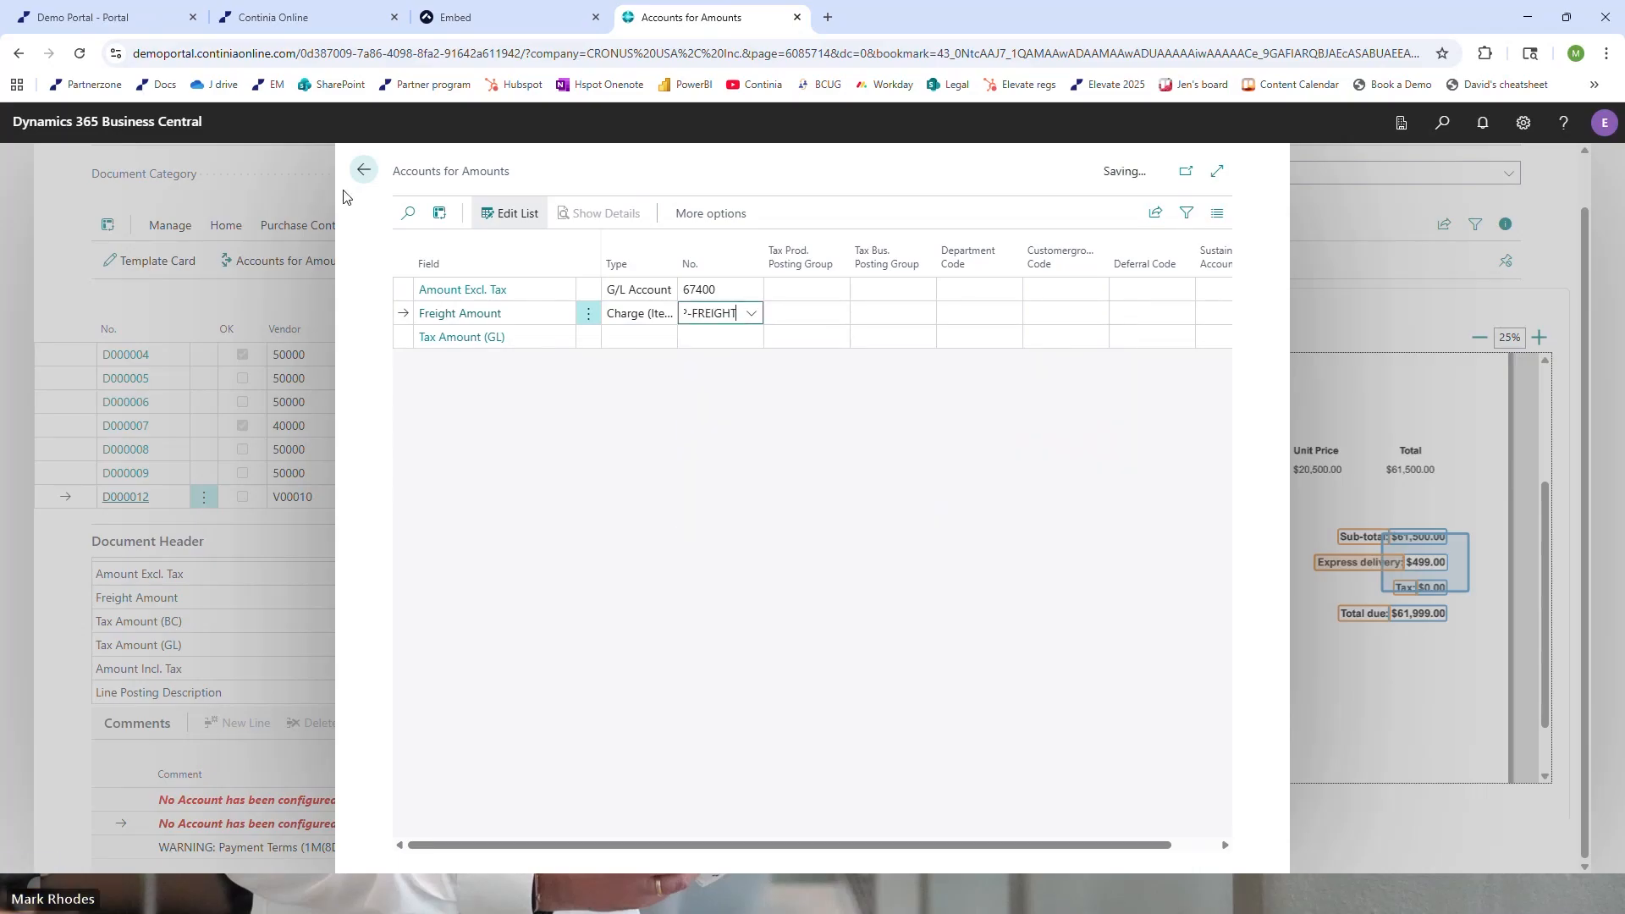
click(364, 170)
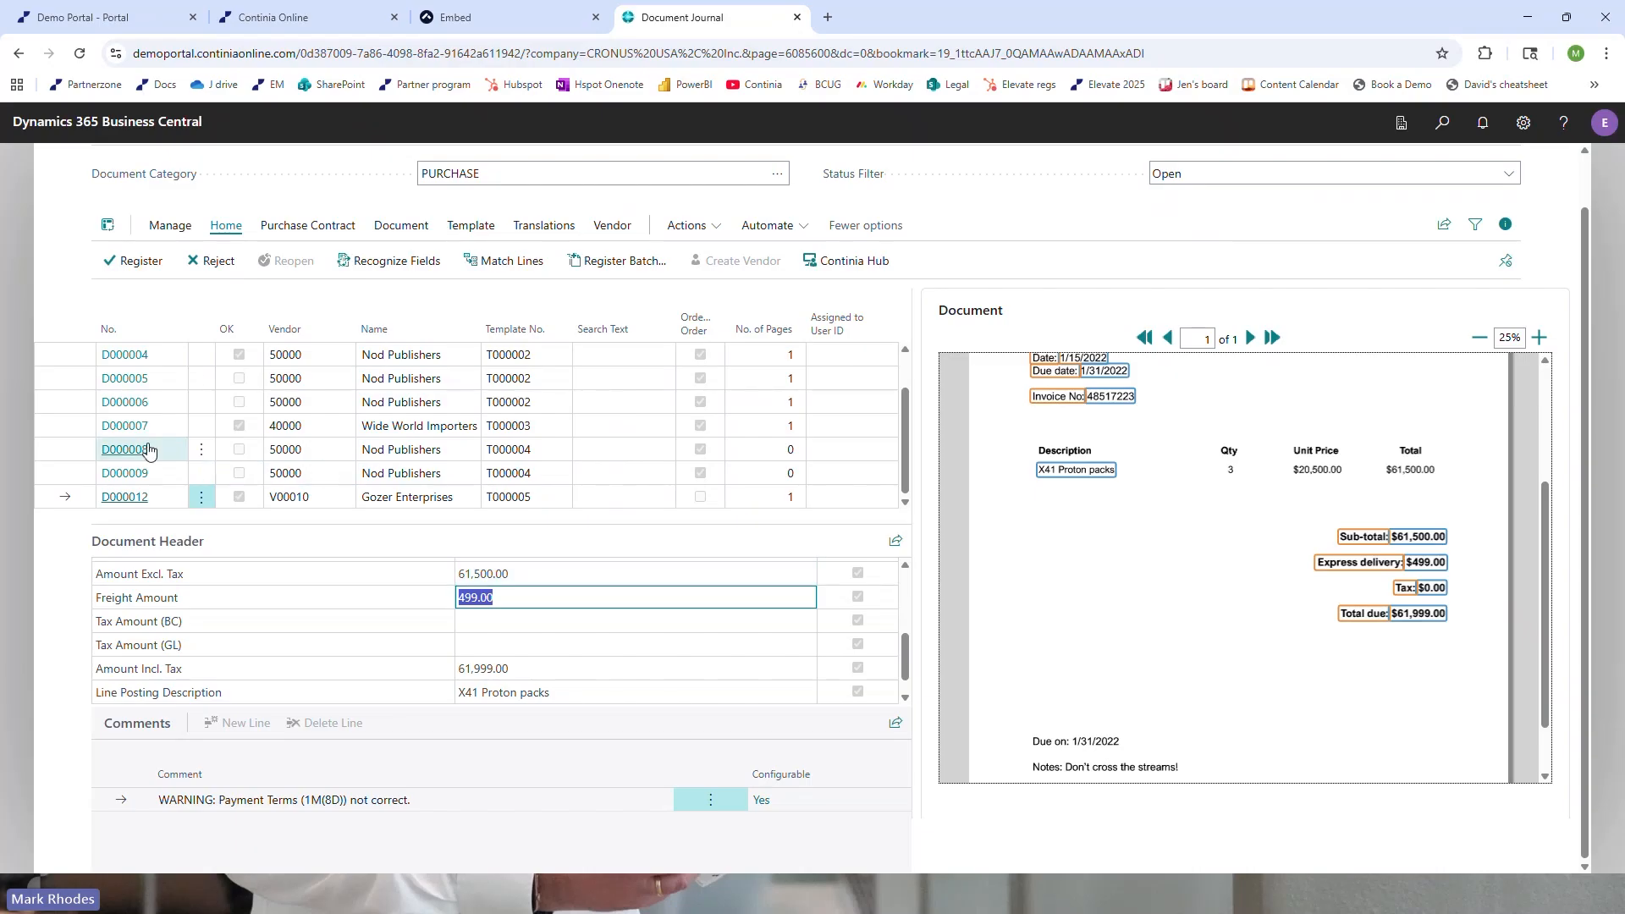
Register the Gozer Enterprises document as a purchase invoice and return to the Document Journal
click(121, 264)
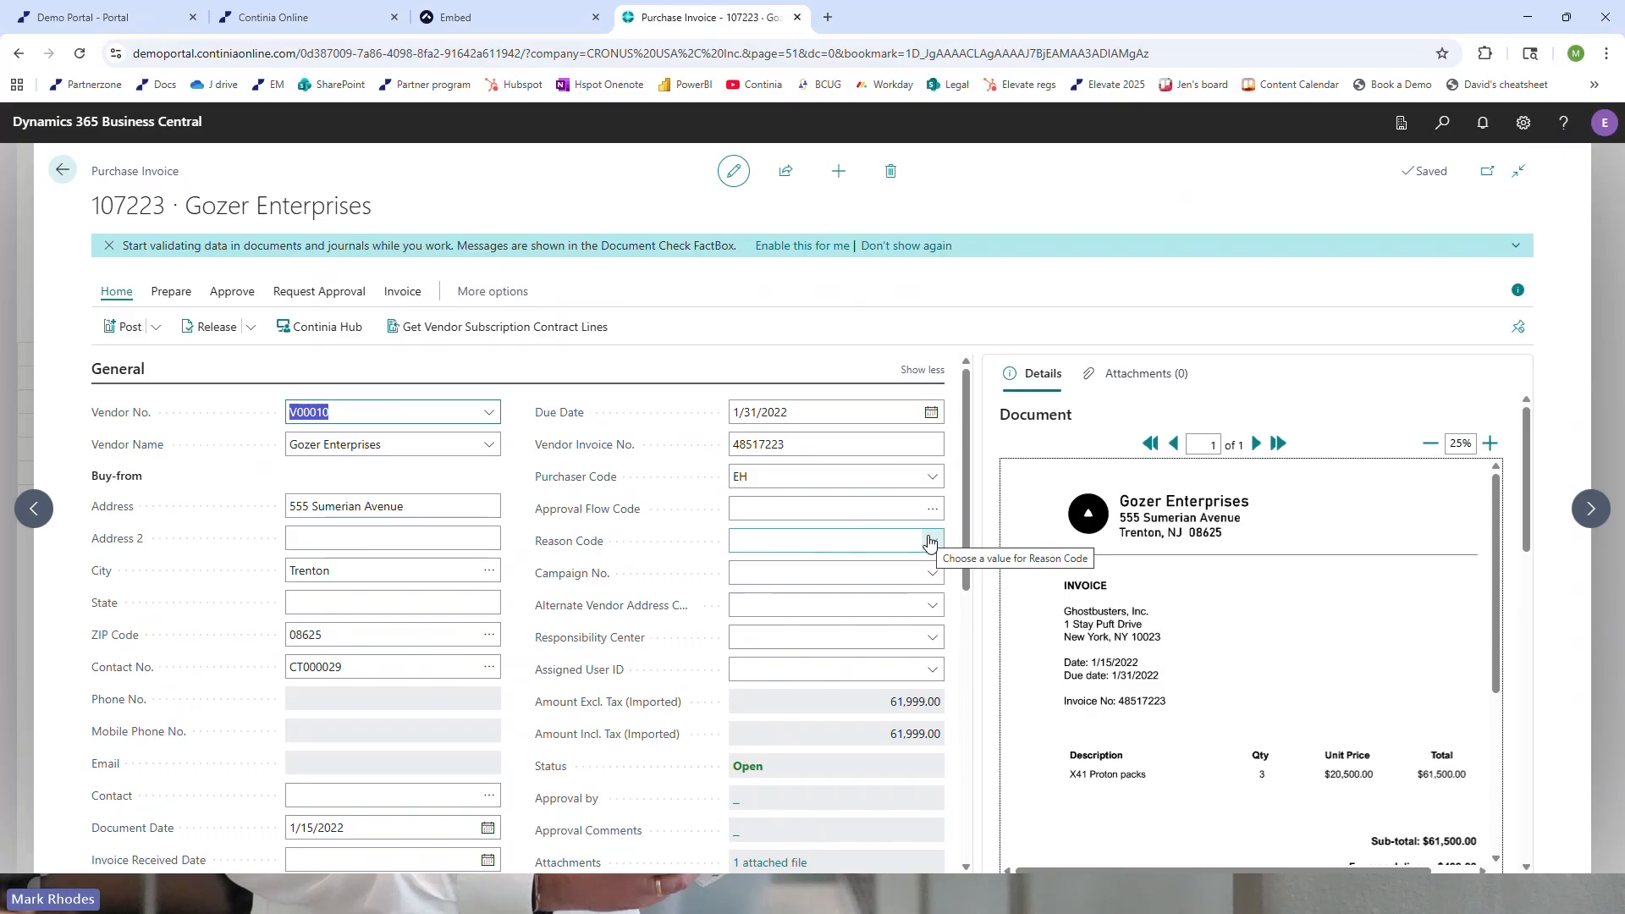
click(64, 171)
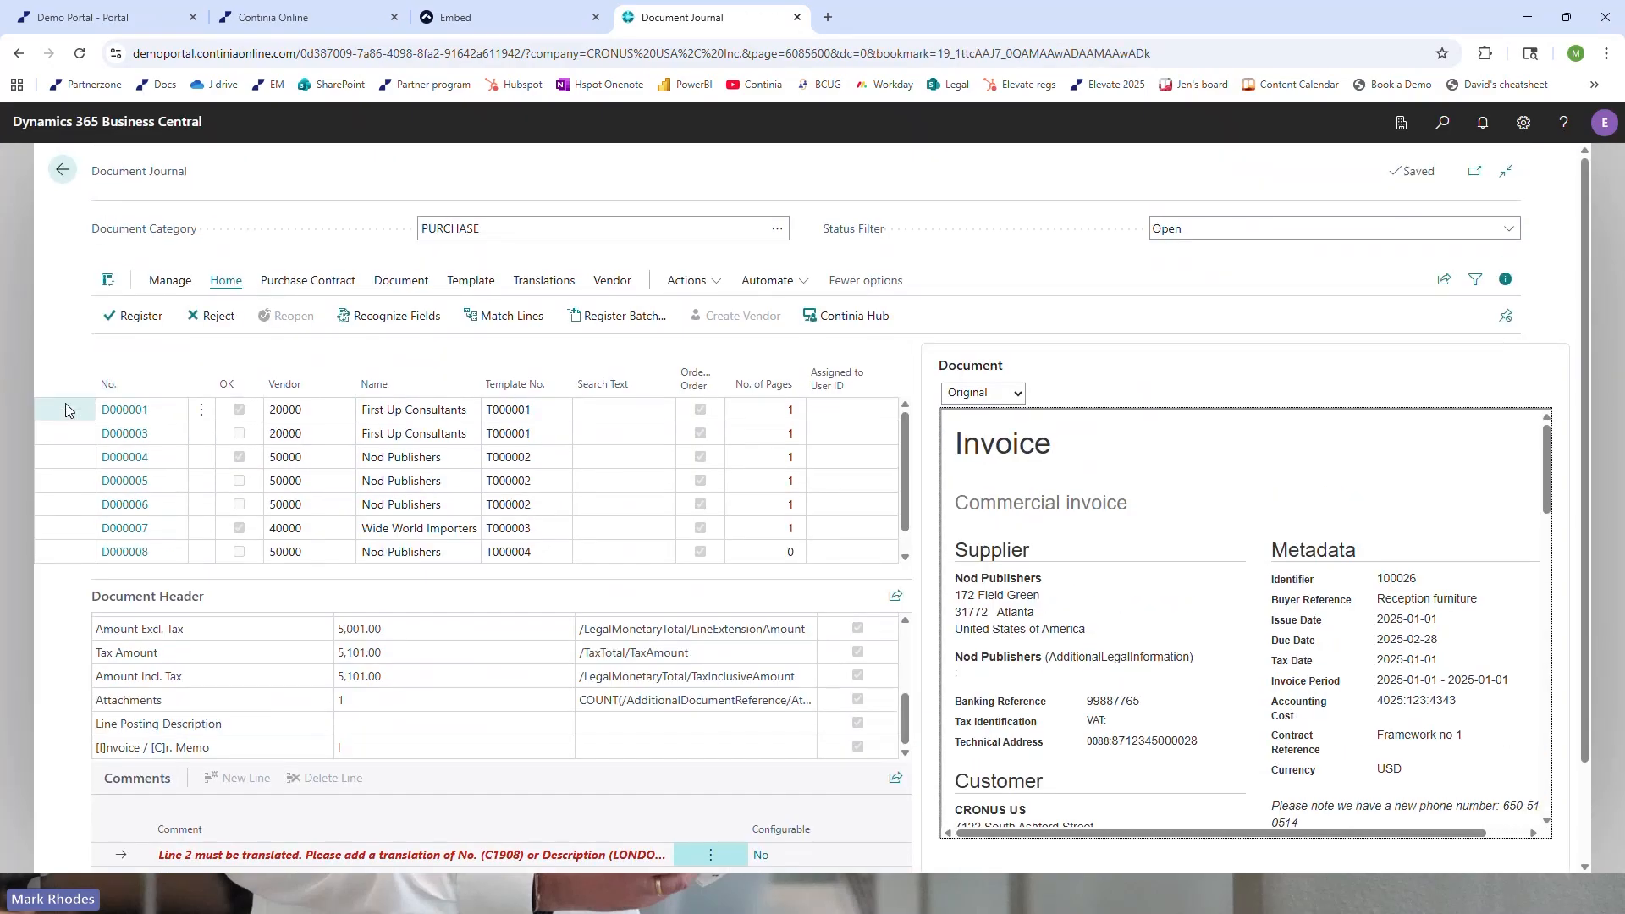
Open the template card for First Up Consultants document D000001 and examine its general settings, including automatic registration and Recognize Lines
click(67, 410)
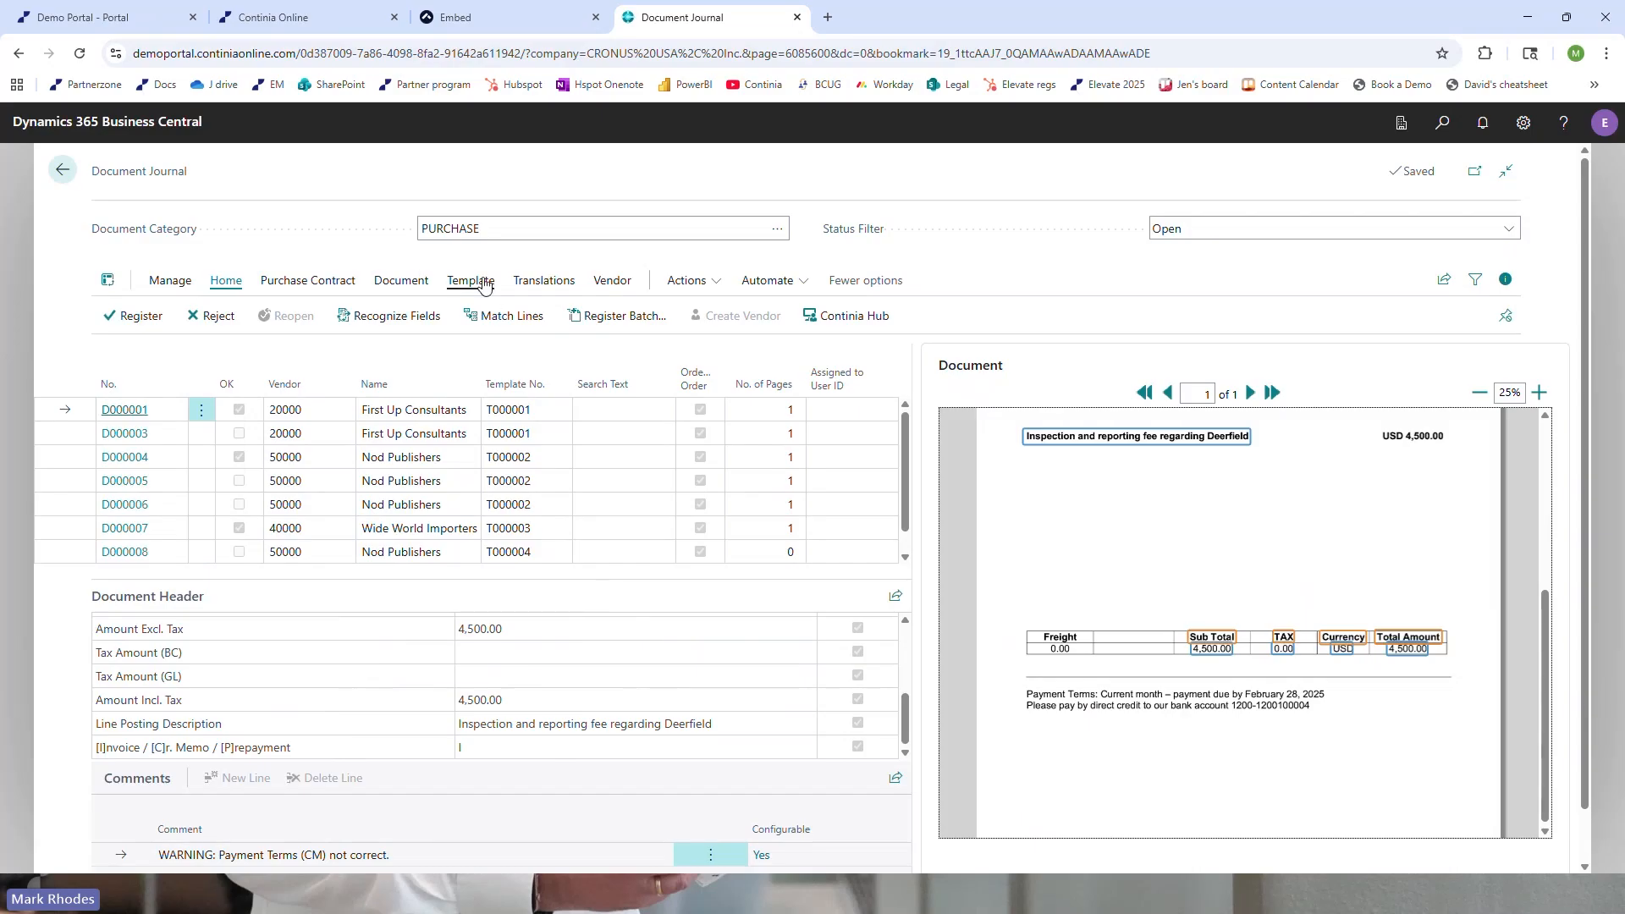
click(471, 281)
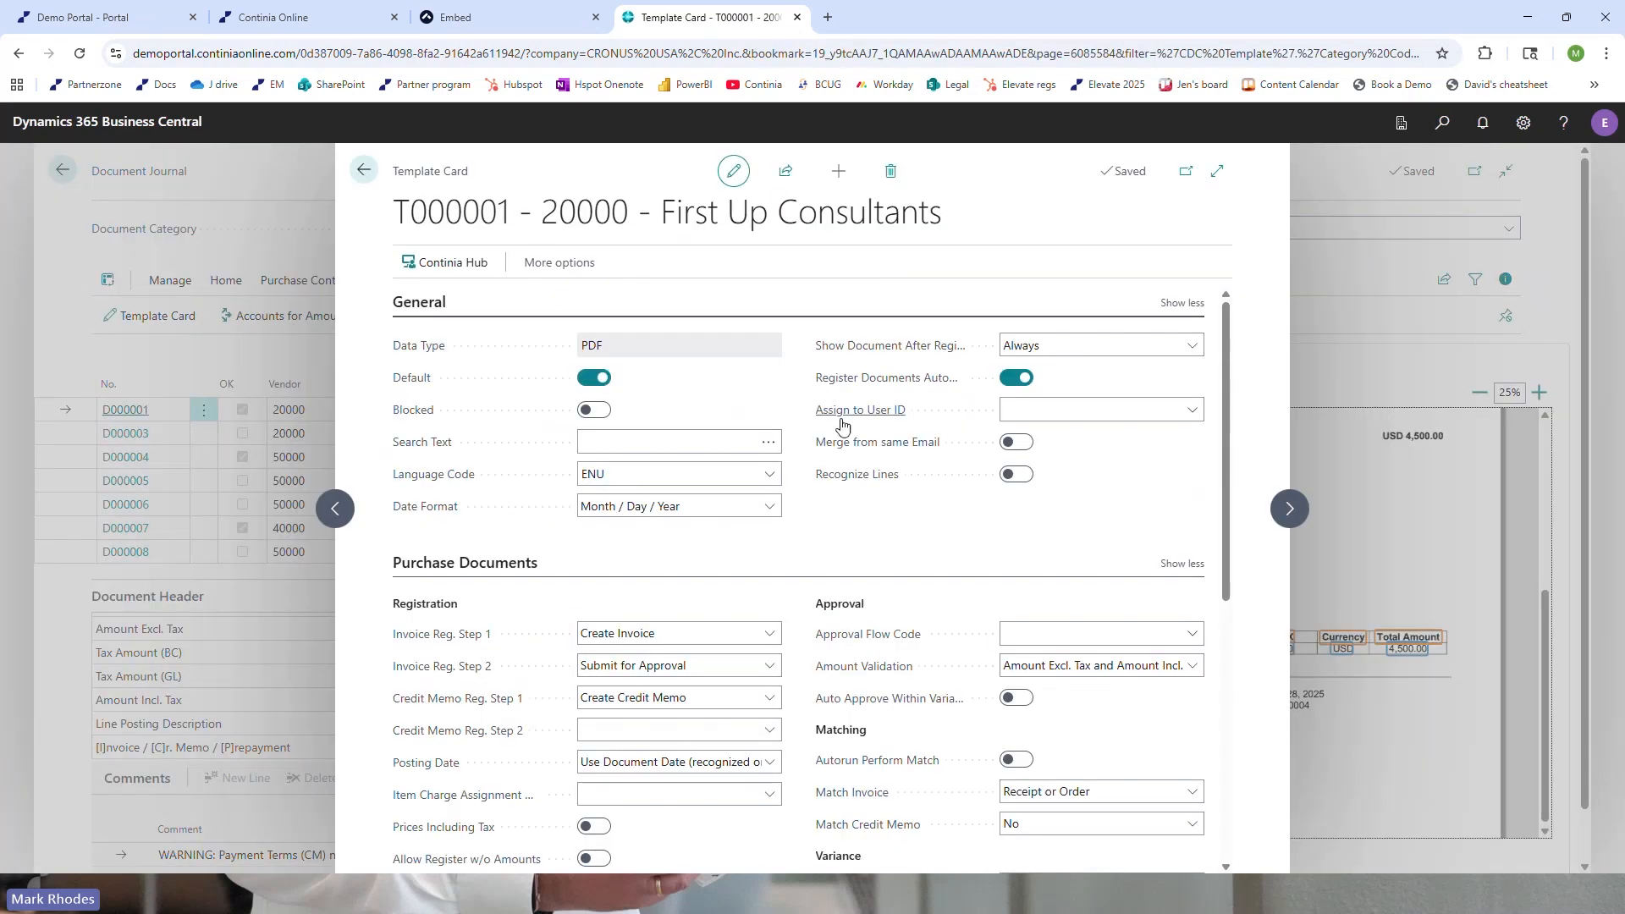
mouse_move(854, 382)
mouse_move(831, 481)
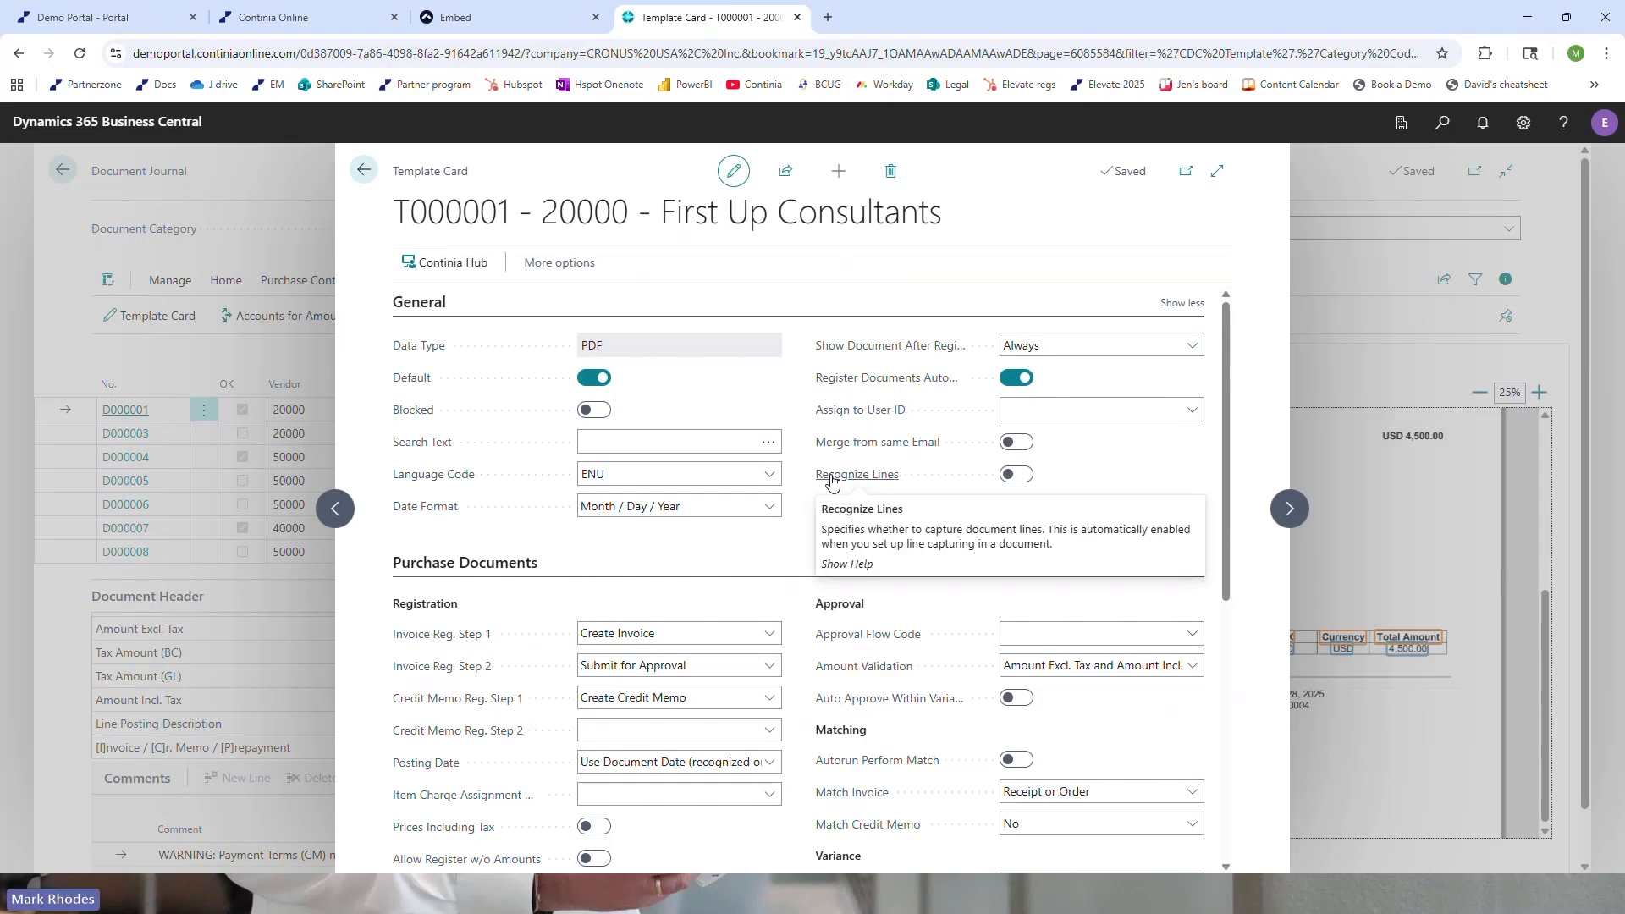
scroll(813, 483, down, 3)
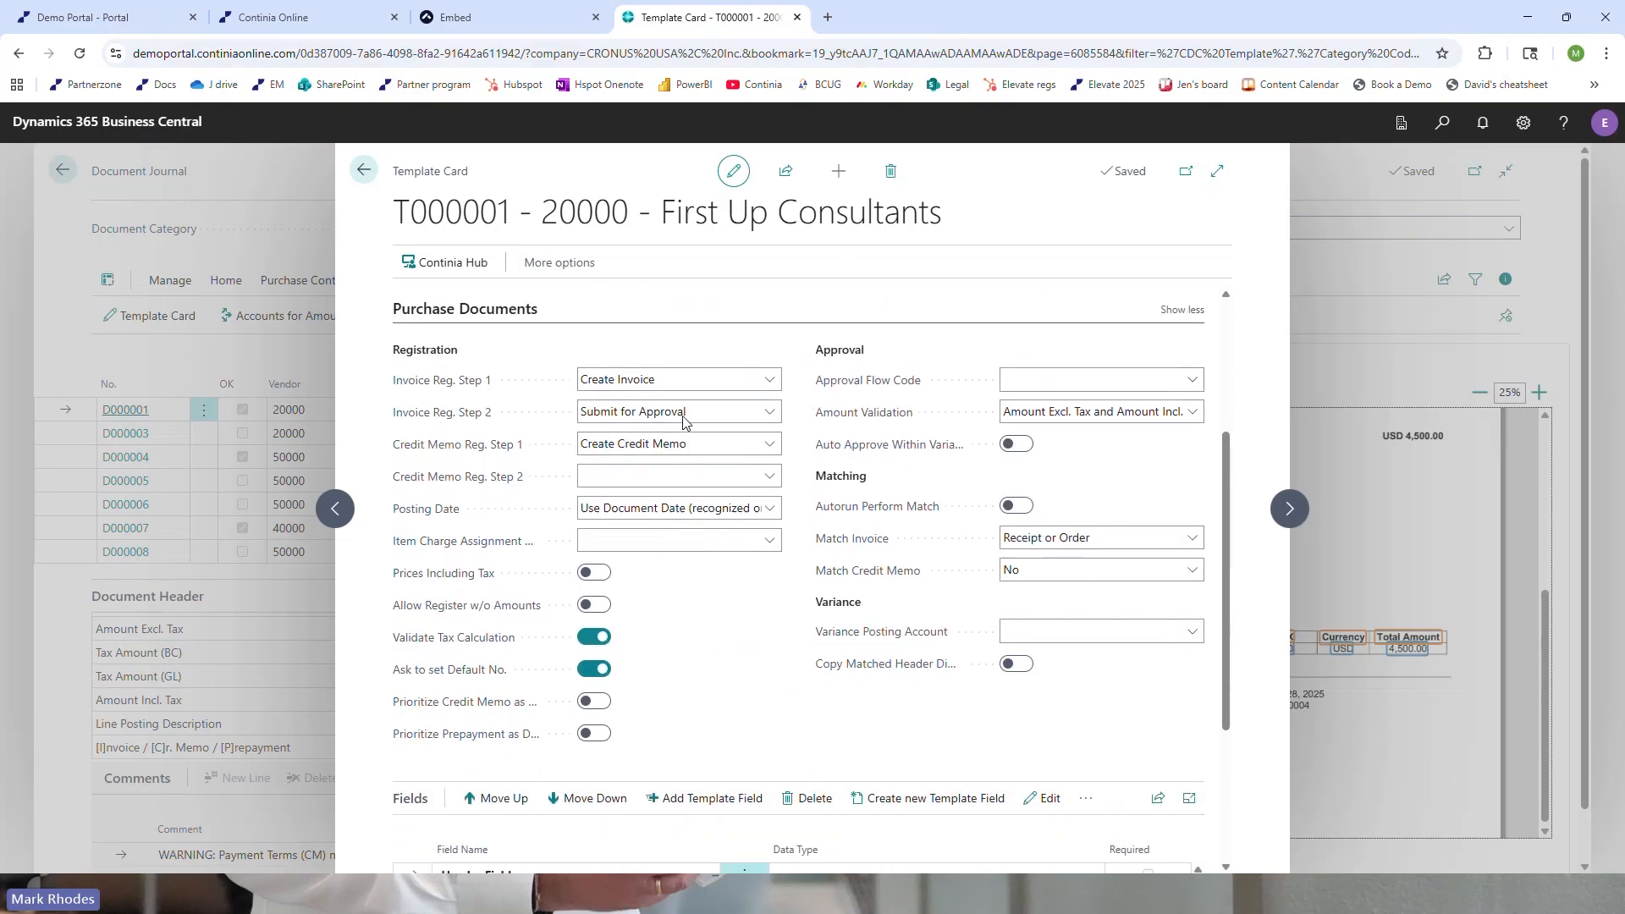
Examine the available options for Invoice Reg. Step 1, Invoice Reg. Step 2 and Match Invoice without changing them
click(656, 385)
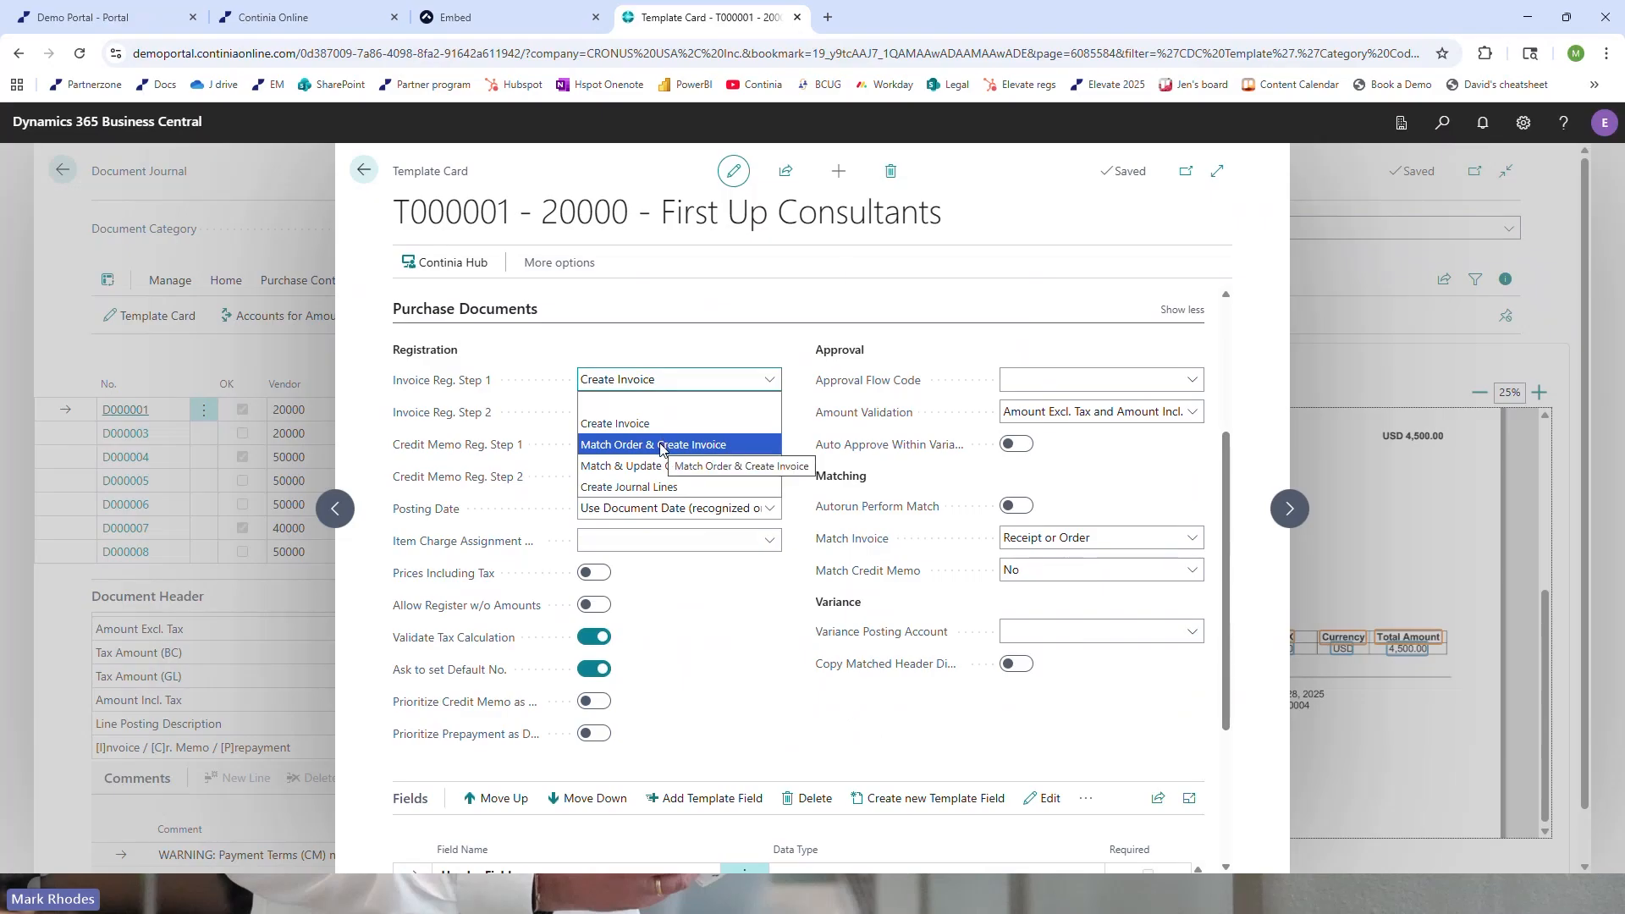
click(700, 350)
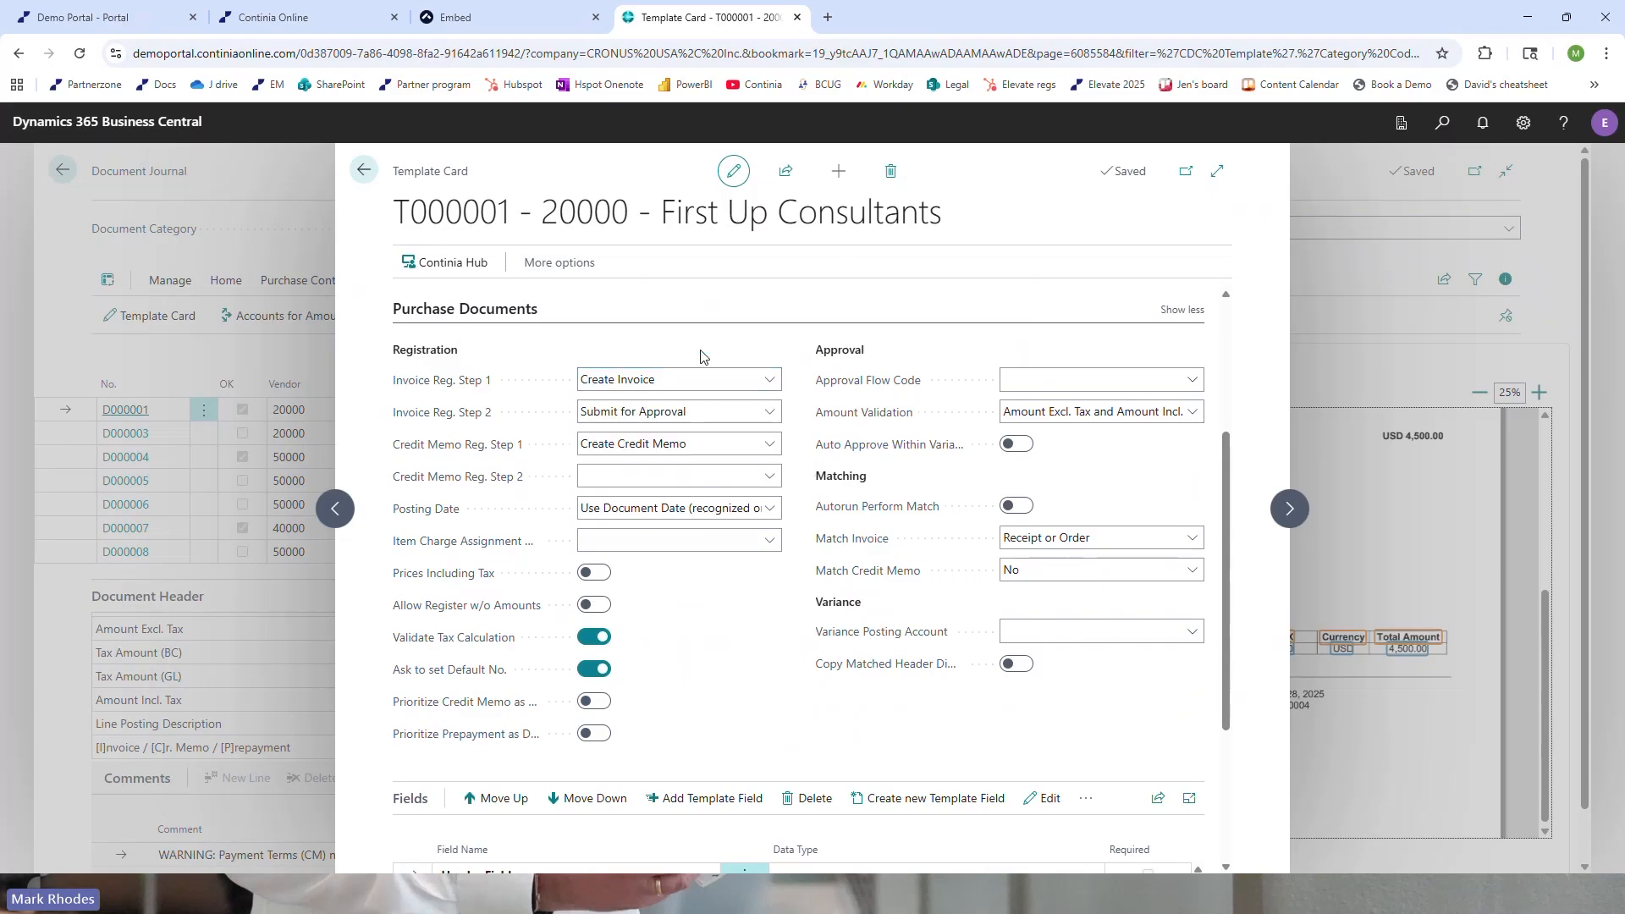
click(679, 413)
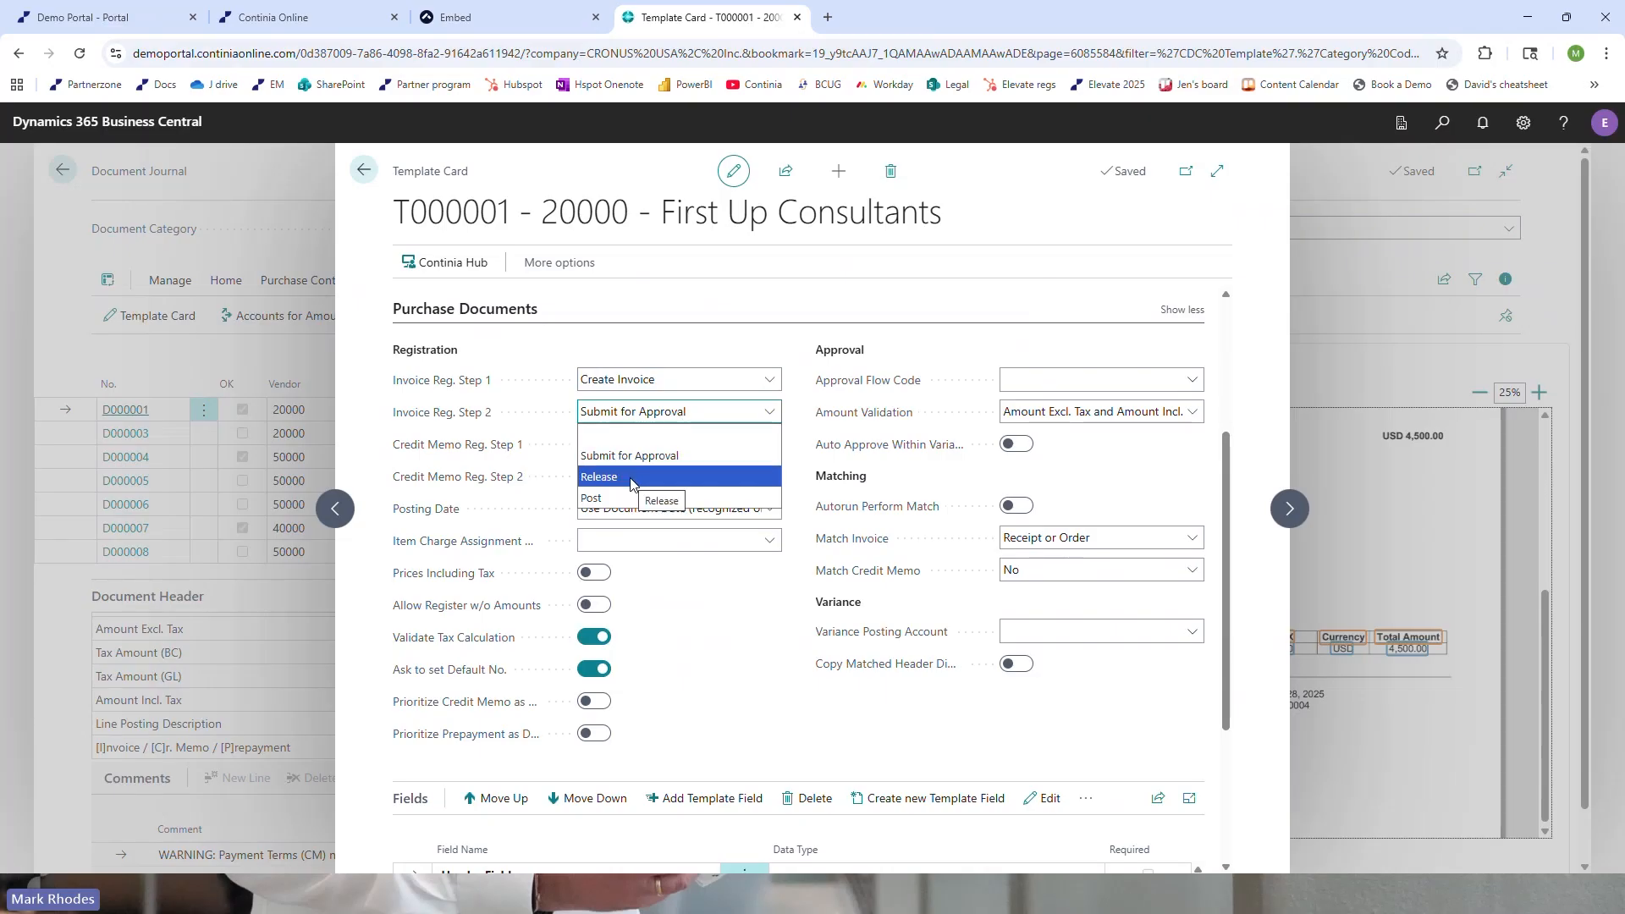
click(709, 378)
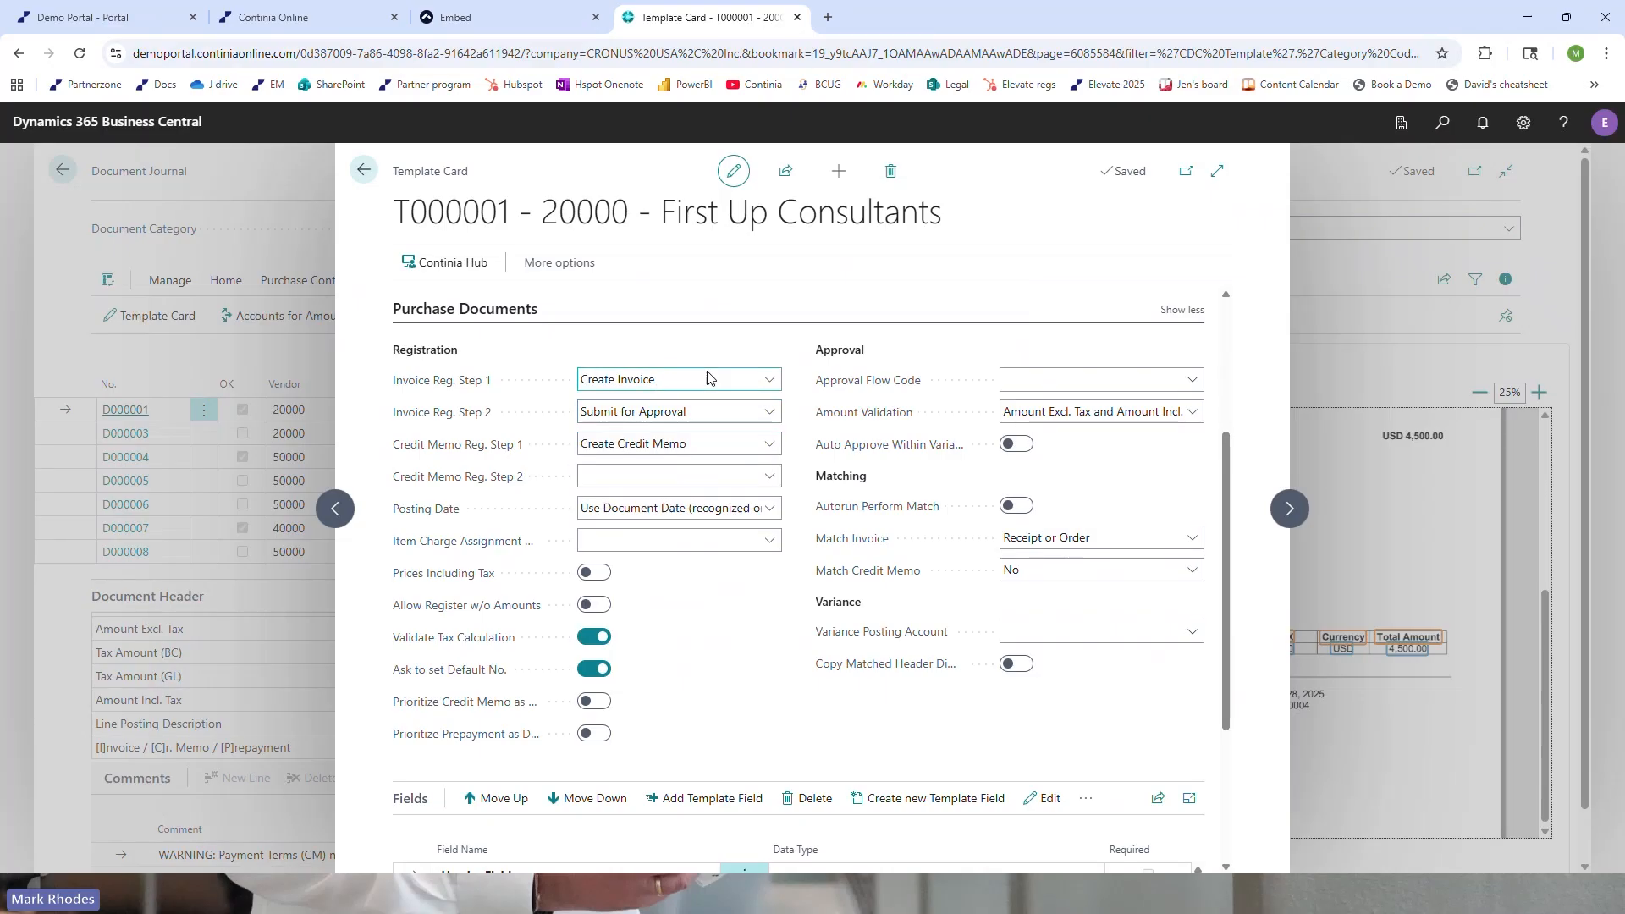
scroll(709, 379, down, 2)
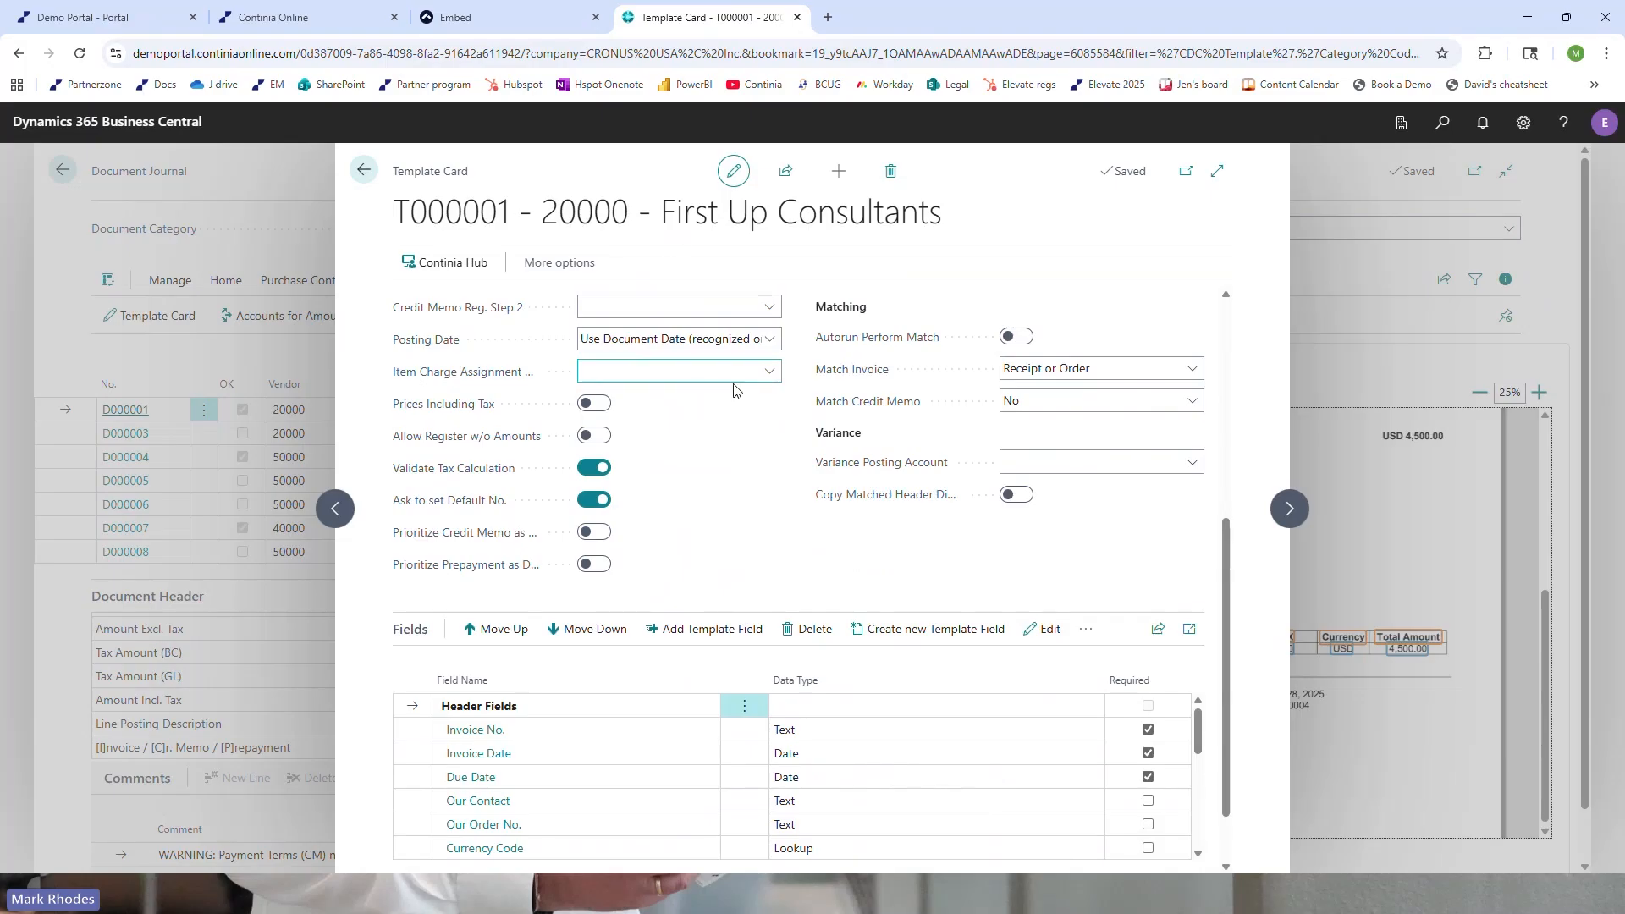
mouse_move(842, 347)
click(1080, 373)
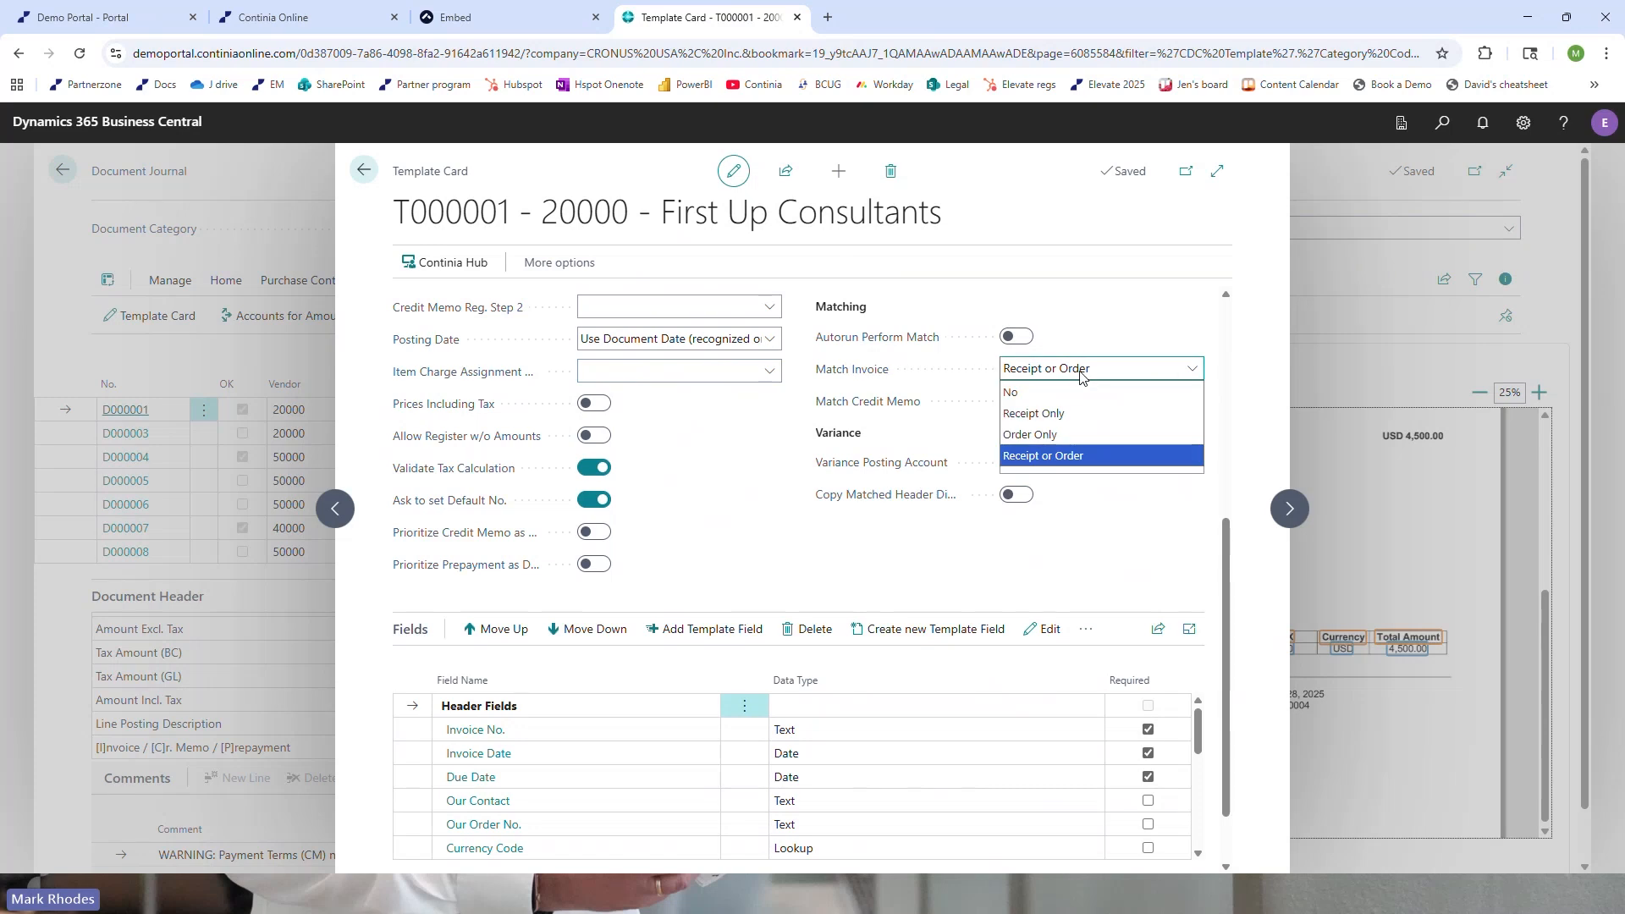
click(701, 473)
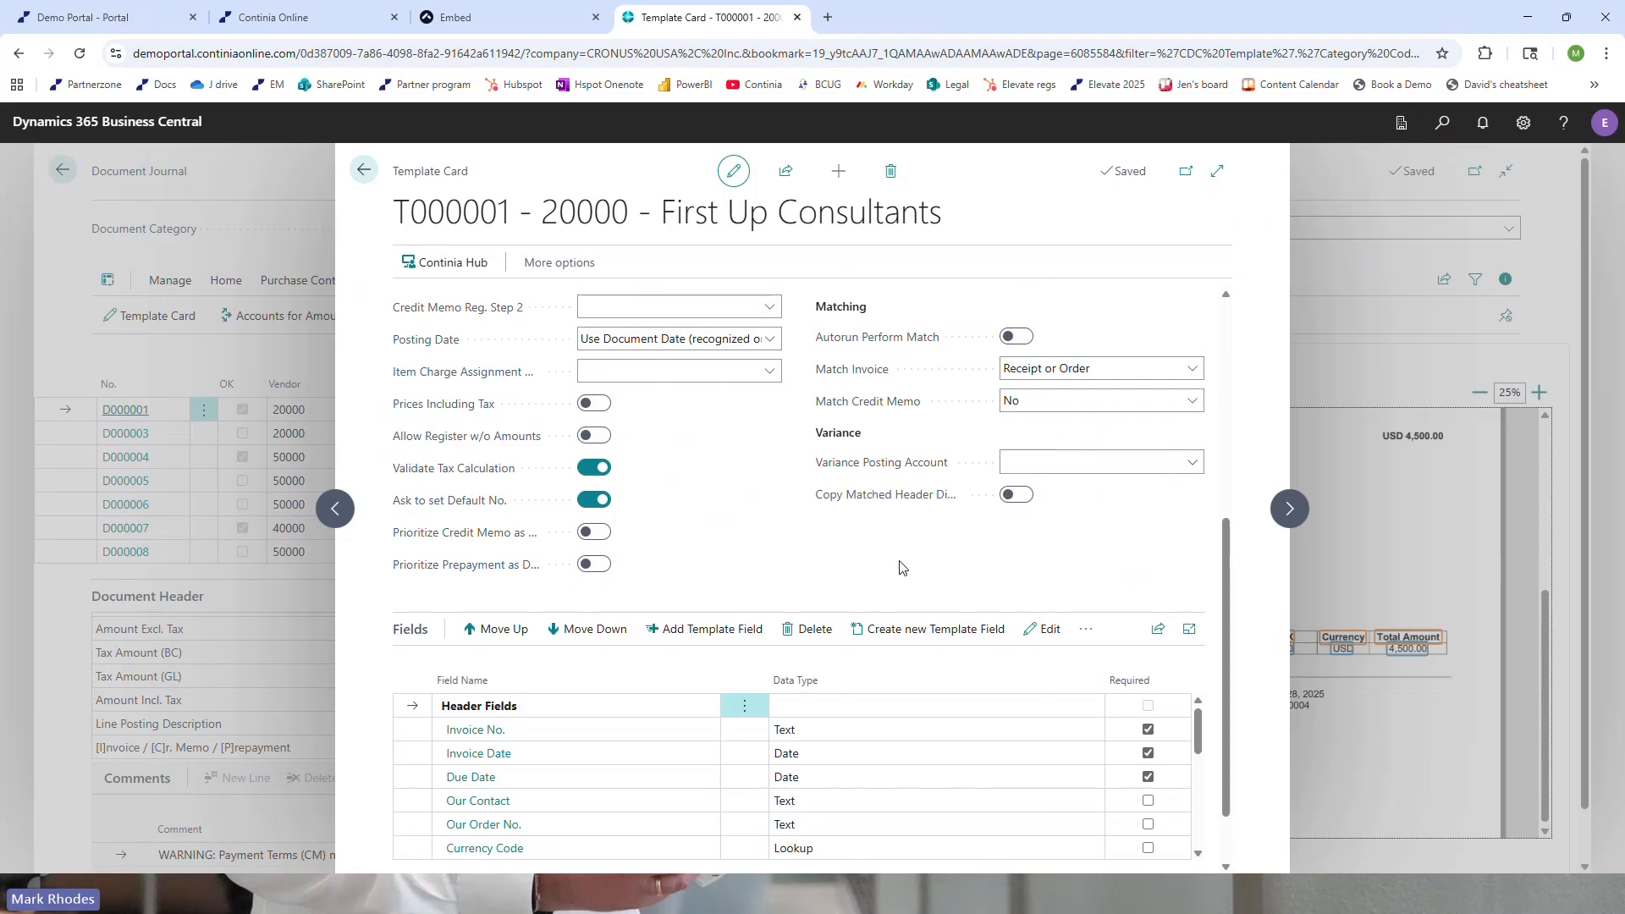
Look through the template's field list with its data types and Required settings
scroll(900, 563, down, 1)
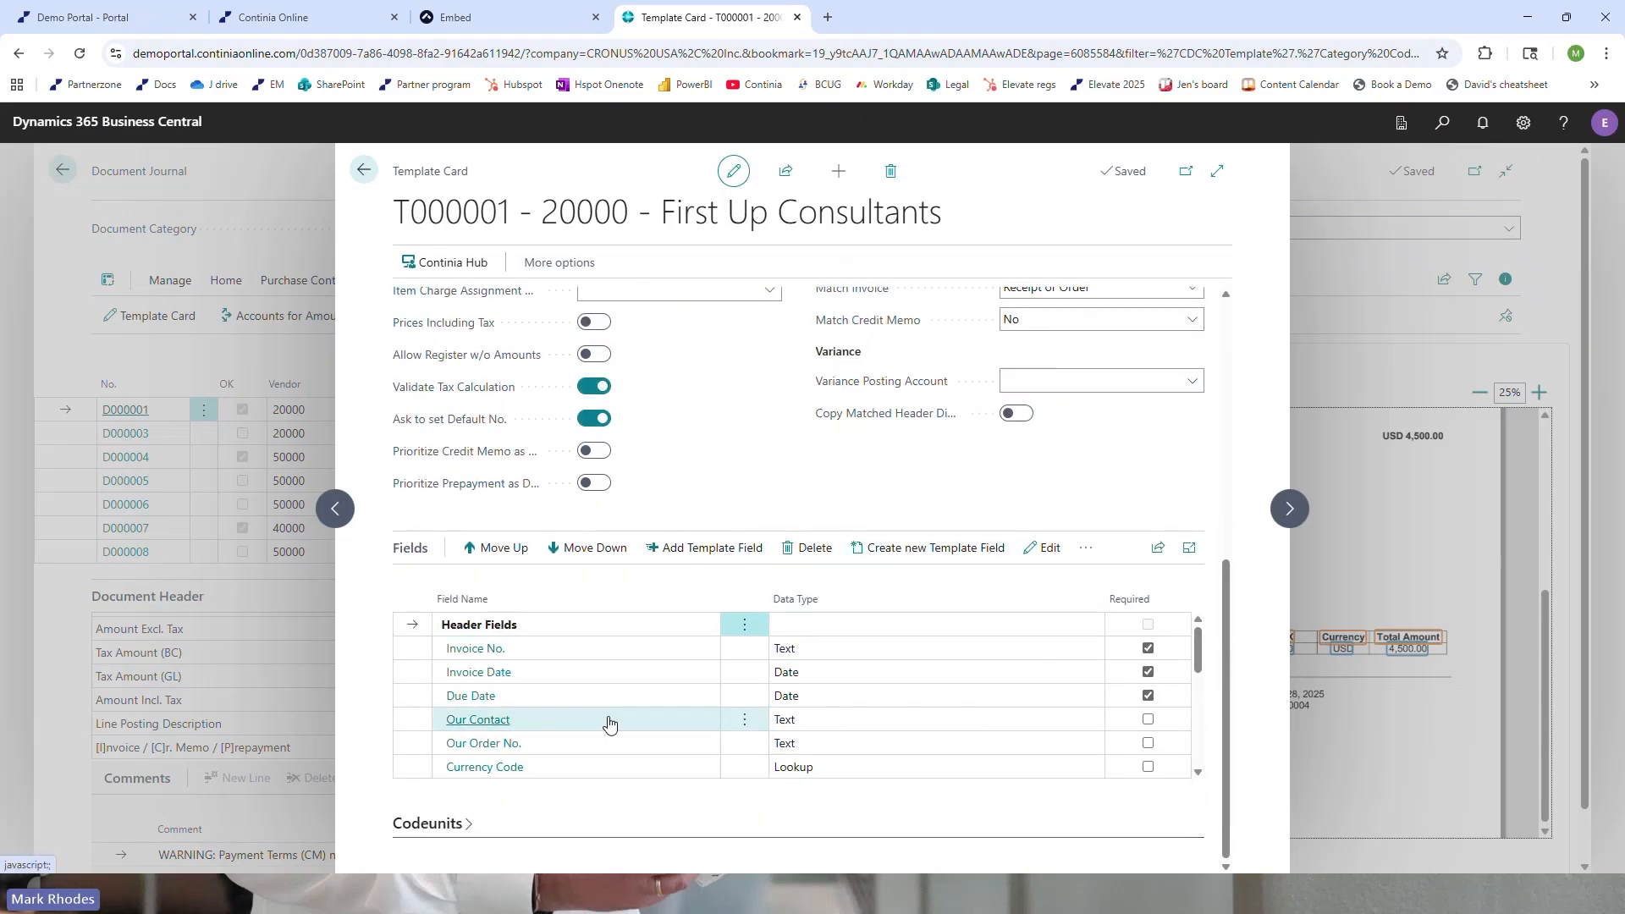
scroll(1079, 713, down, 3)
scroll(1079, 714, up, 3)
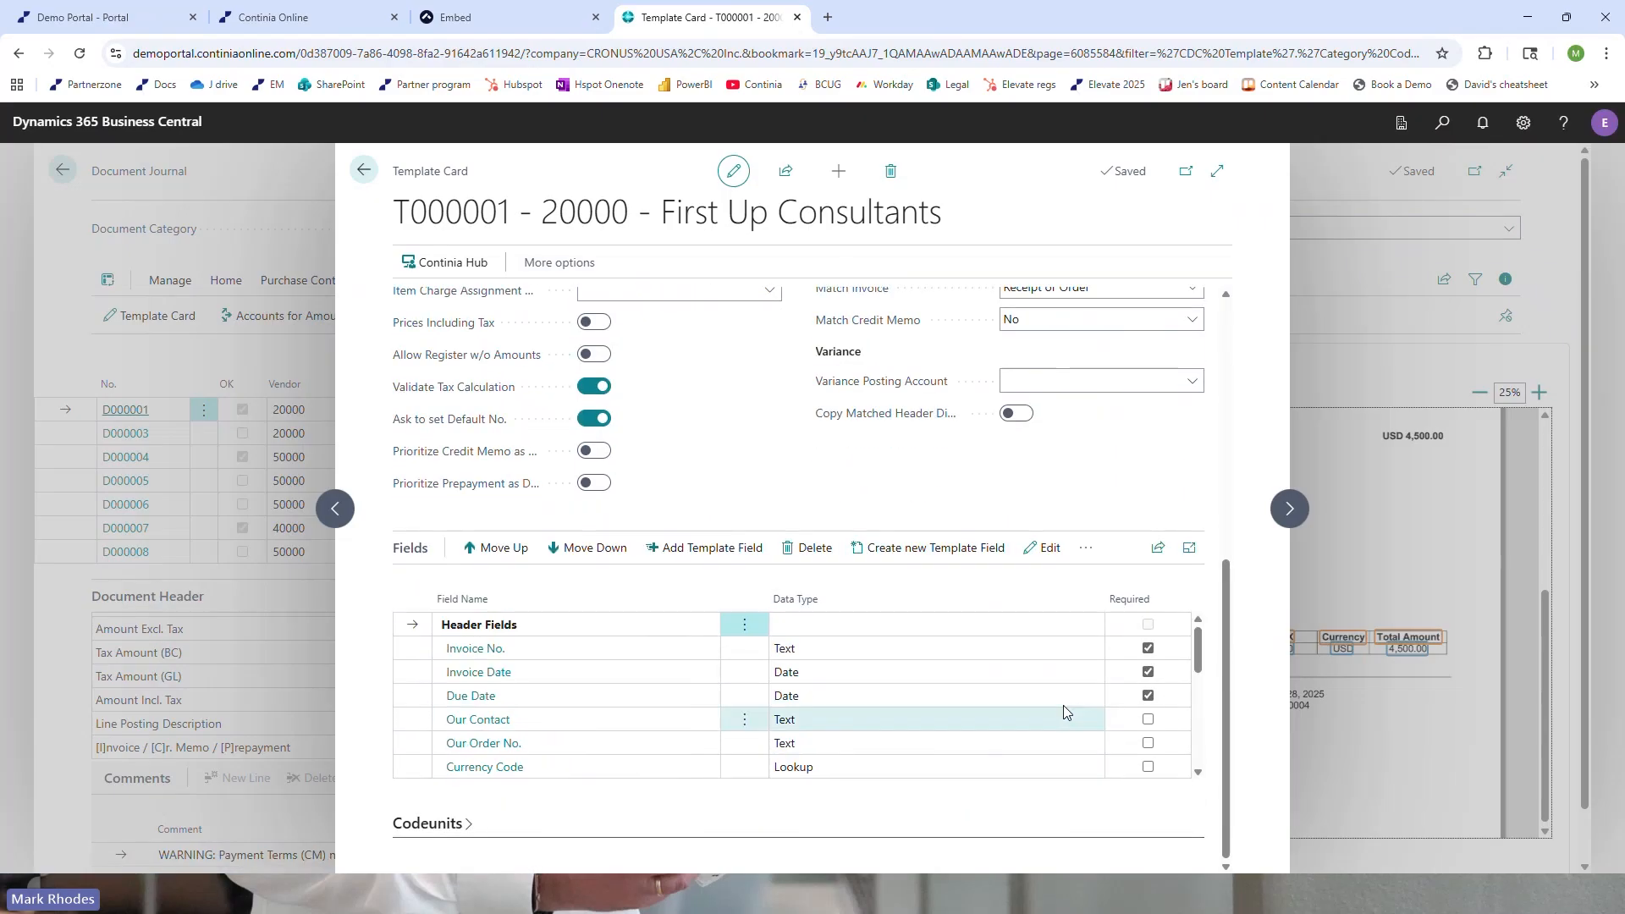
scroll(762, 494, up, 1)
scroll(762, 493, up, 4)
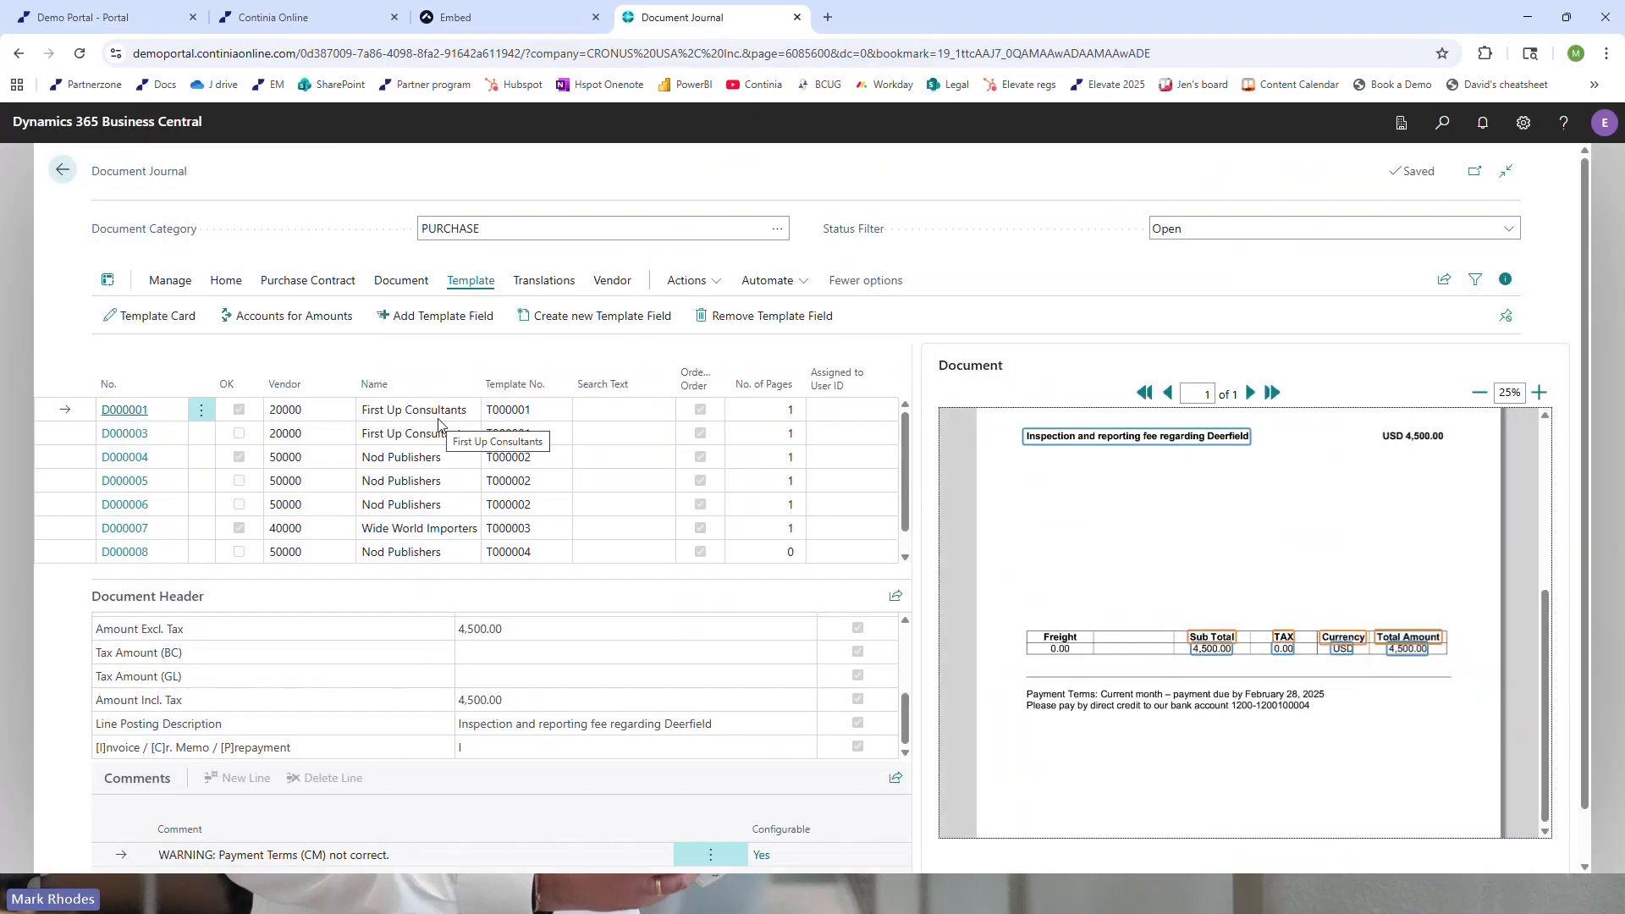
Examine the matching settings on the template card of Wide World Importers document D000007, and return to the Document Journal
click(73, 539)
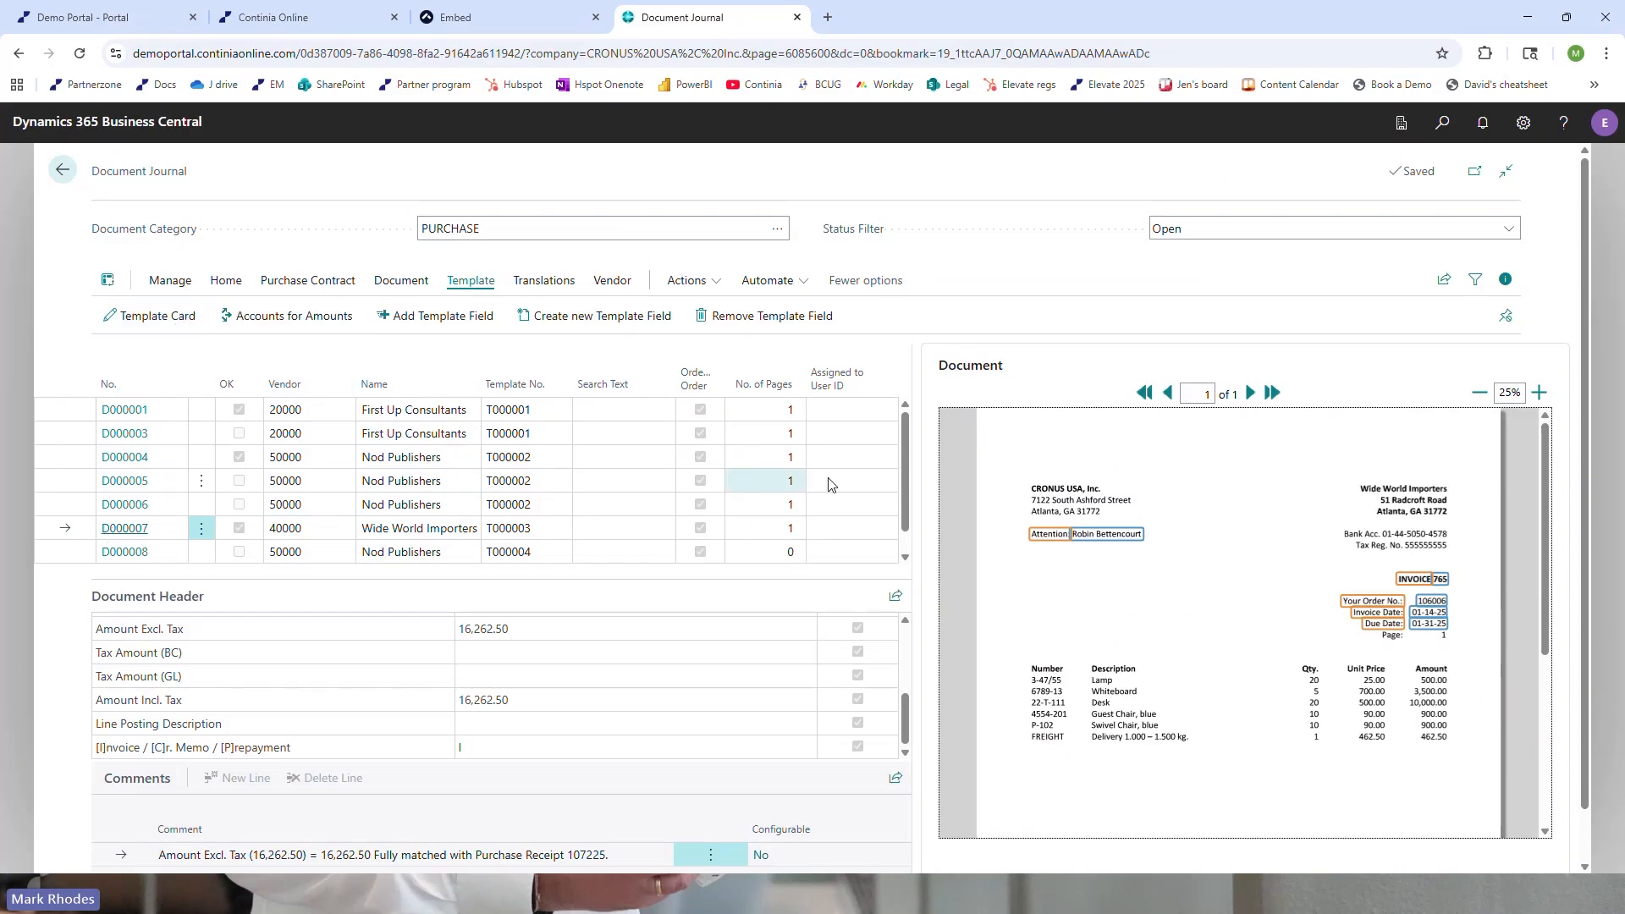
scroll(891, 548, down, 4)
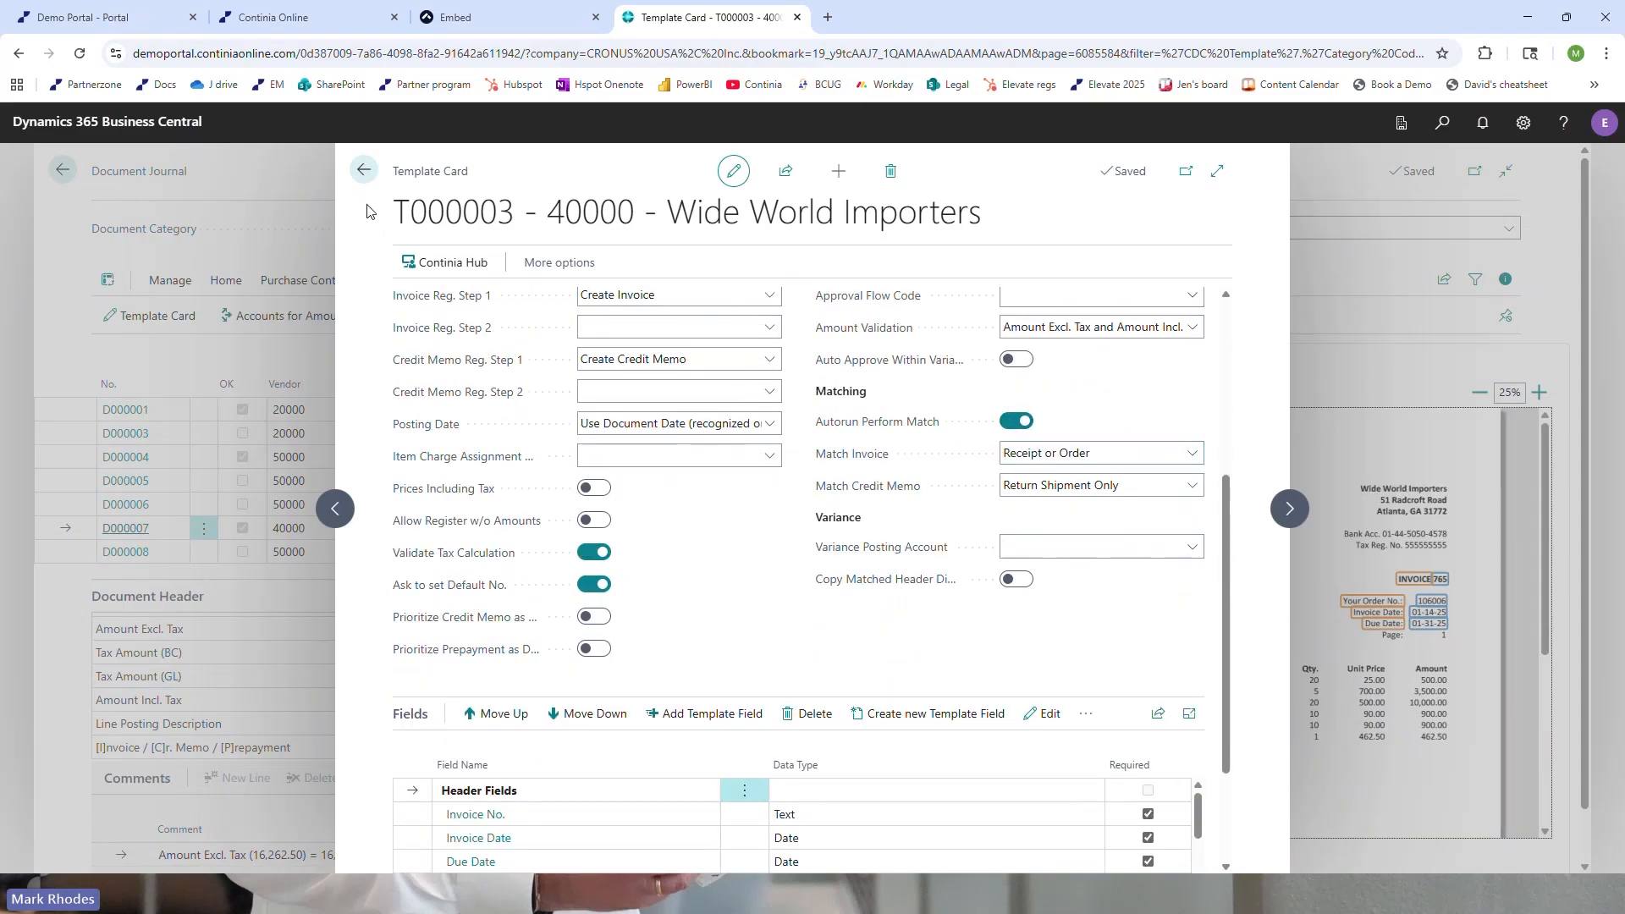
click(364, 171)
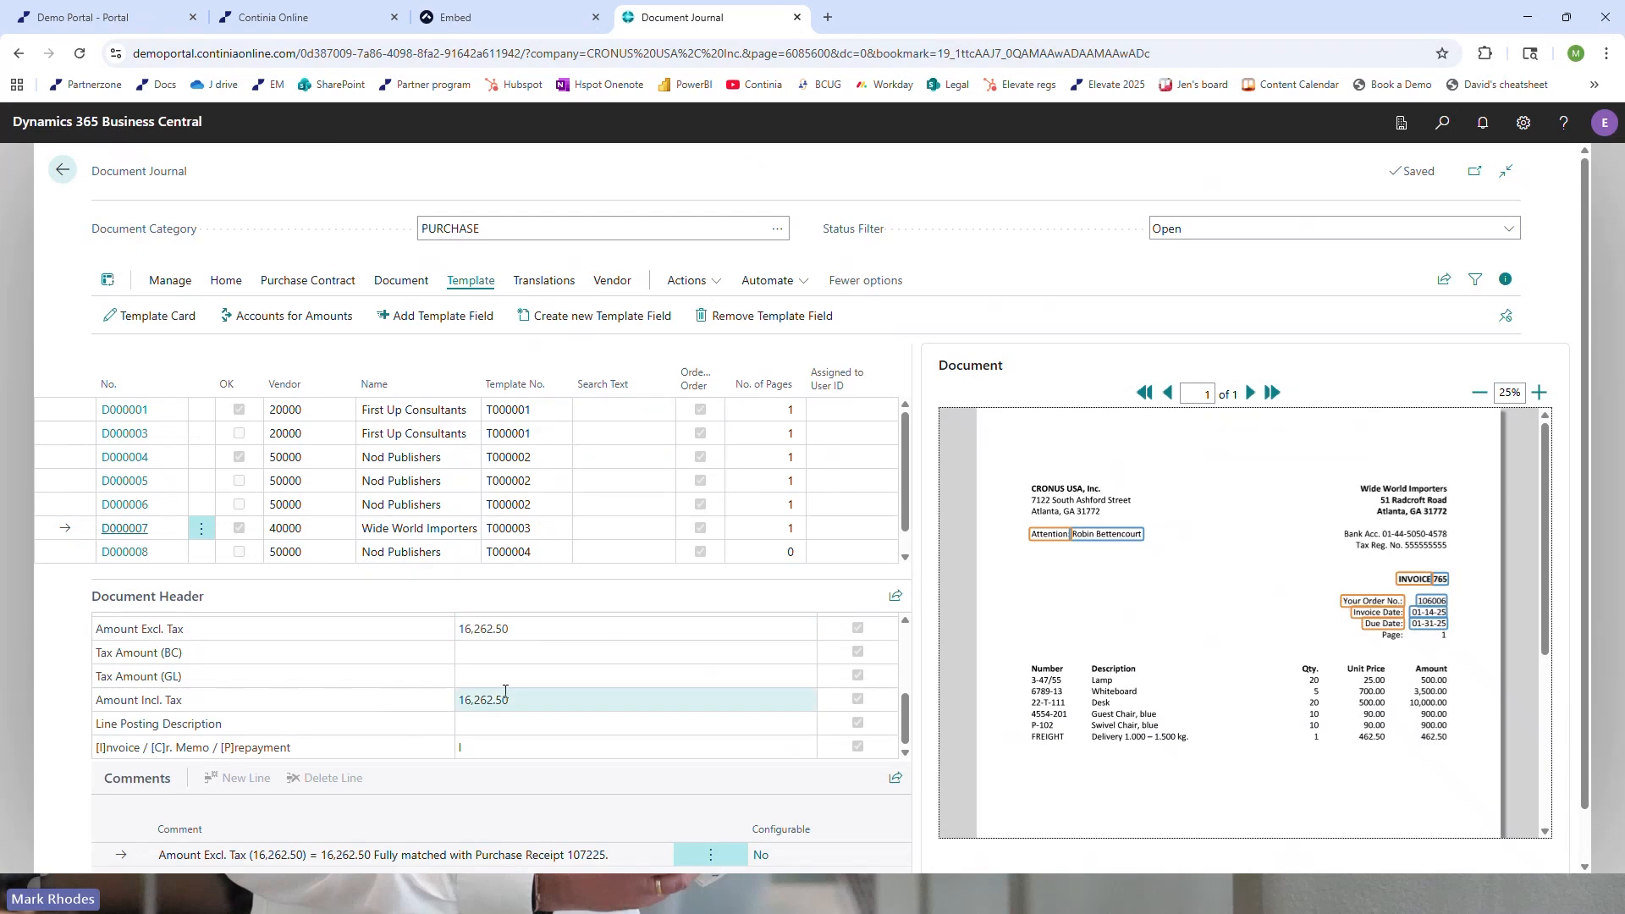
Review the captured header fields of the Wide World Importers document, including Our Order No. and the amounts
scroll(509, 684, up, 1)
scroll(508, 683, up, 2)
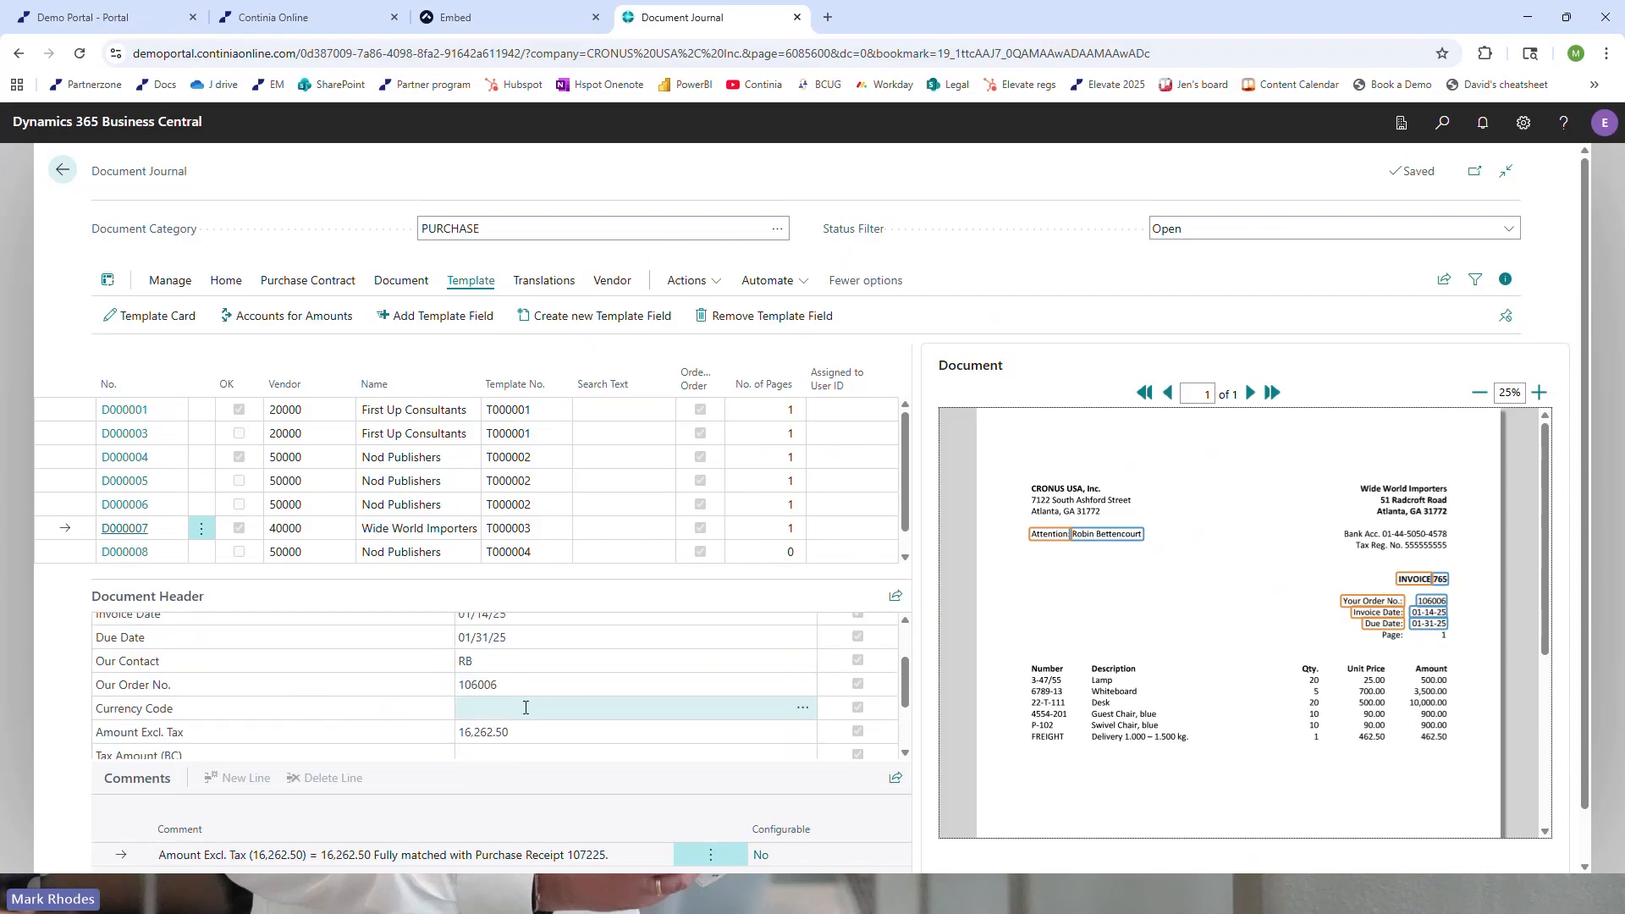
click(527, 691)
scroll(636, 711, down, 2)
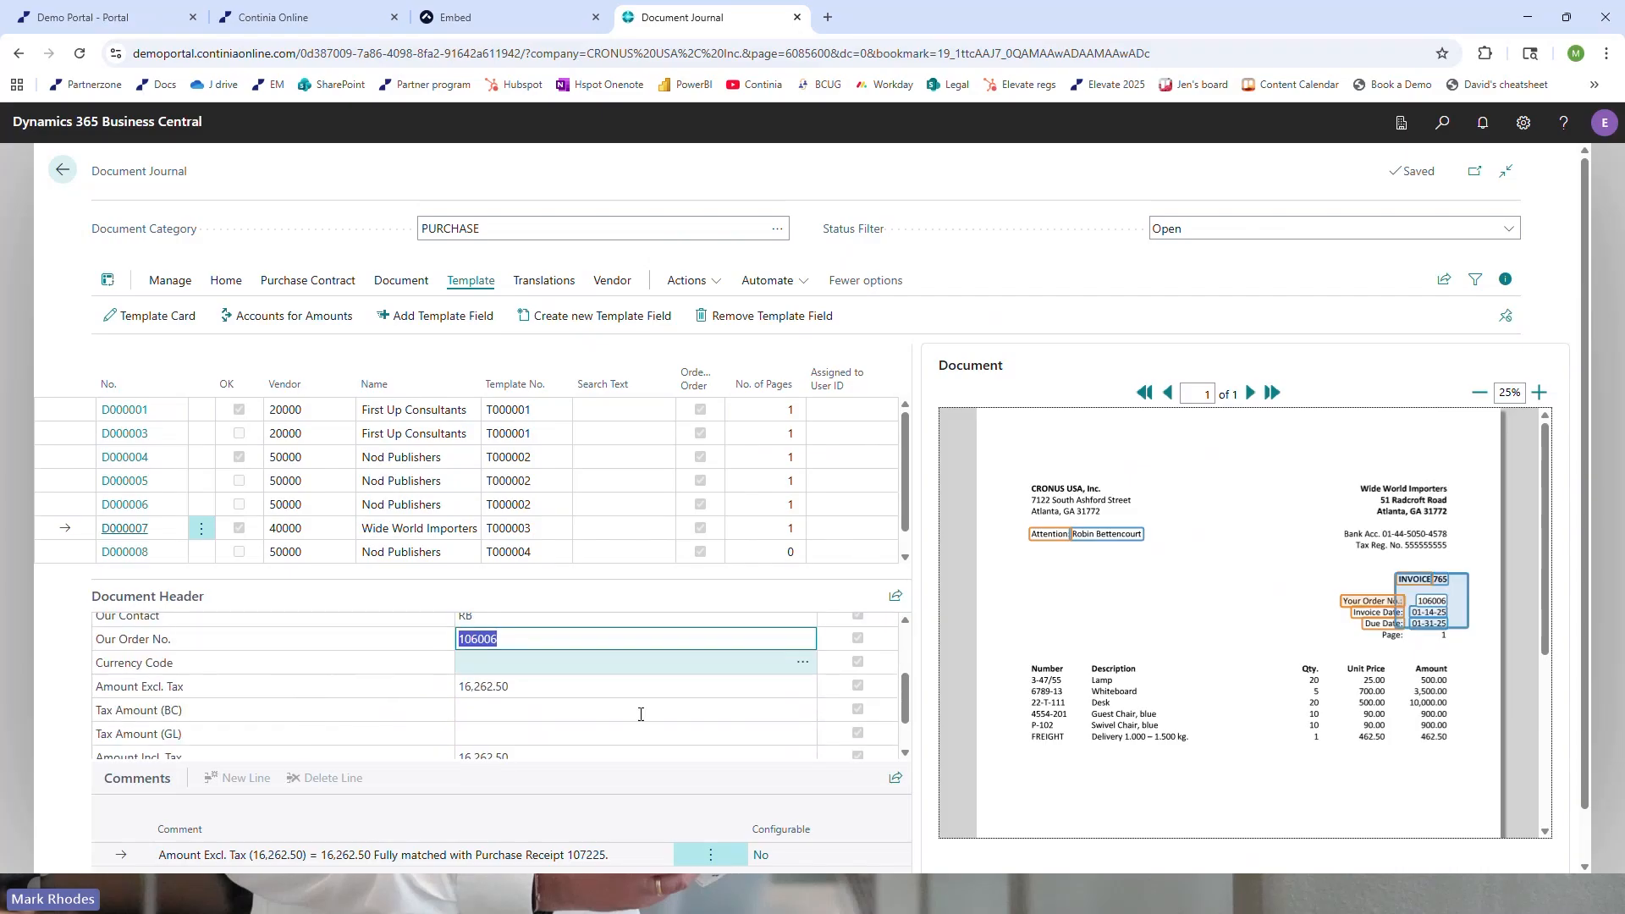
scroll(640, 714, down, 3)
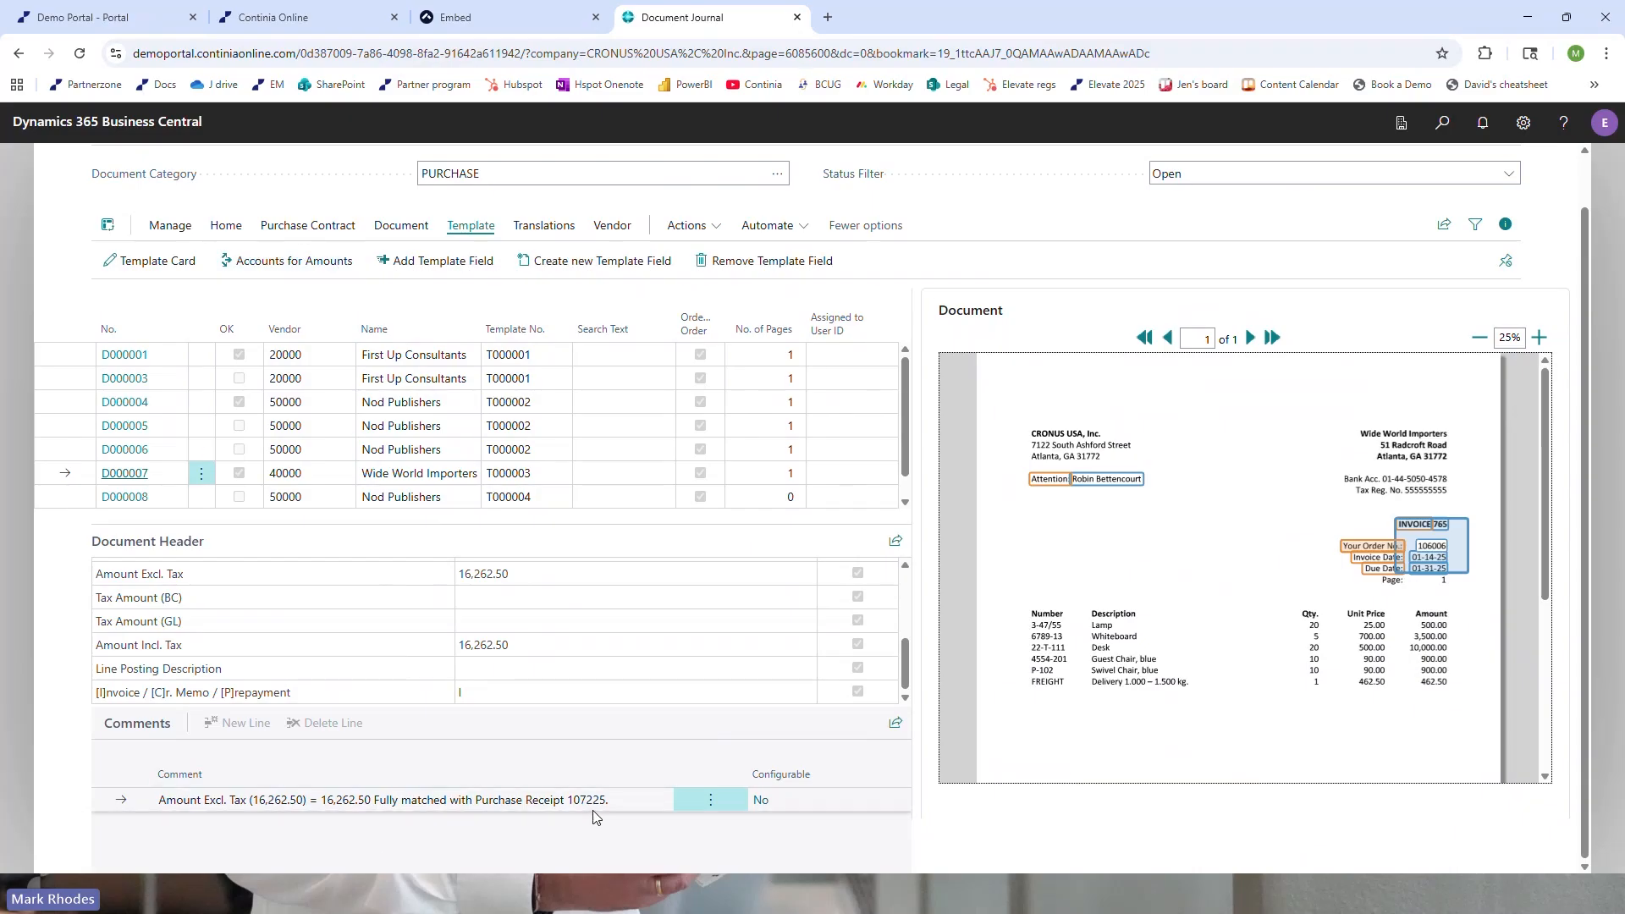
Open Match Lines for document D000007, examine its purchase receipt lines and order lines, and return to the Document Journal
click(223, 227)
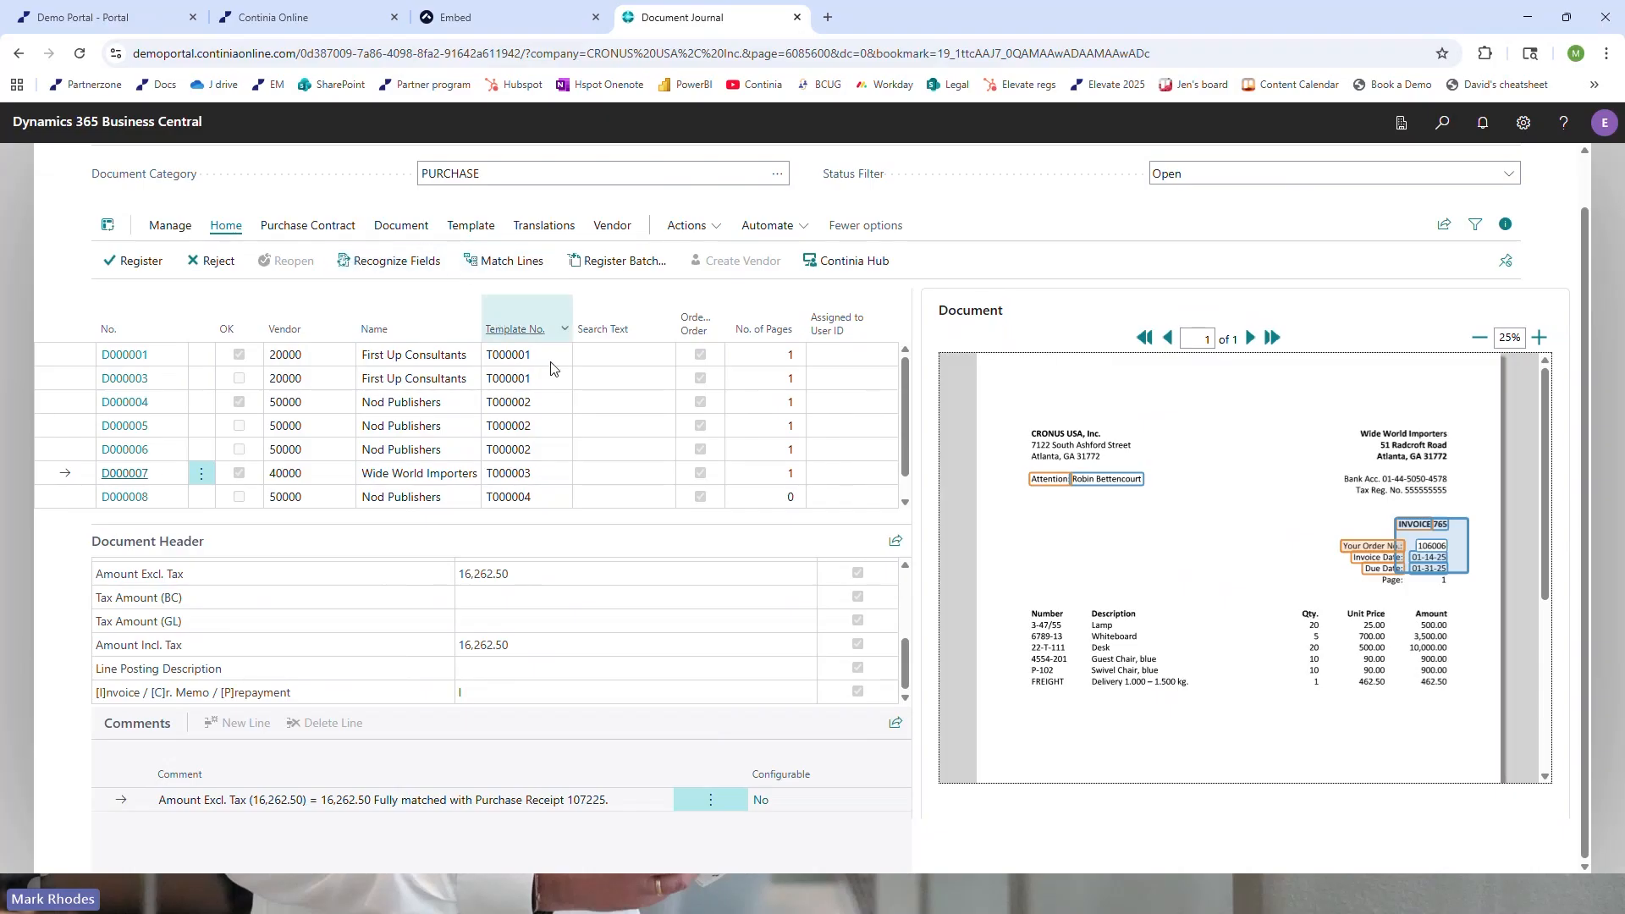
click(602, 427)
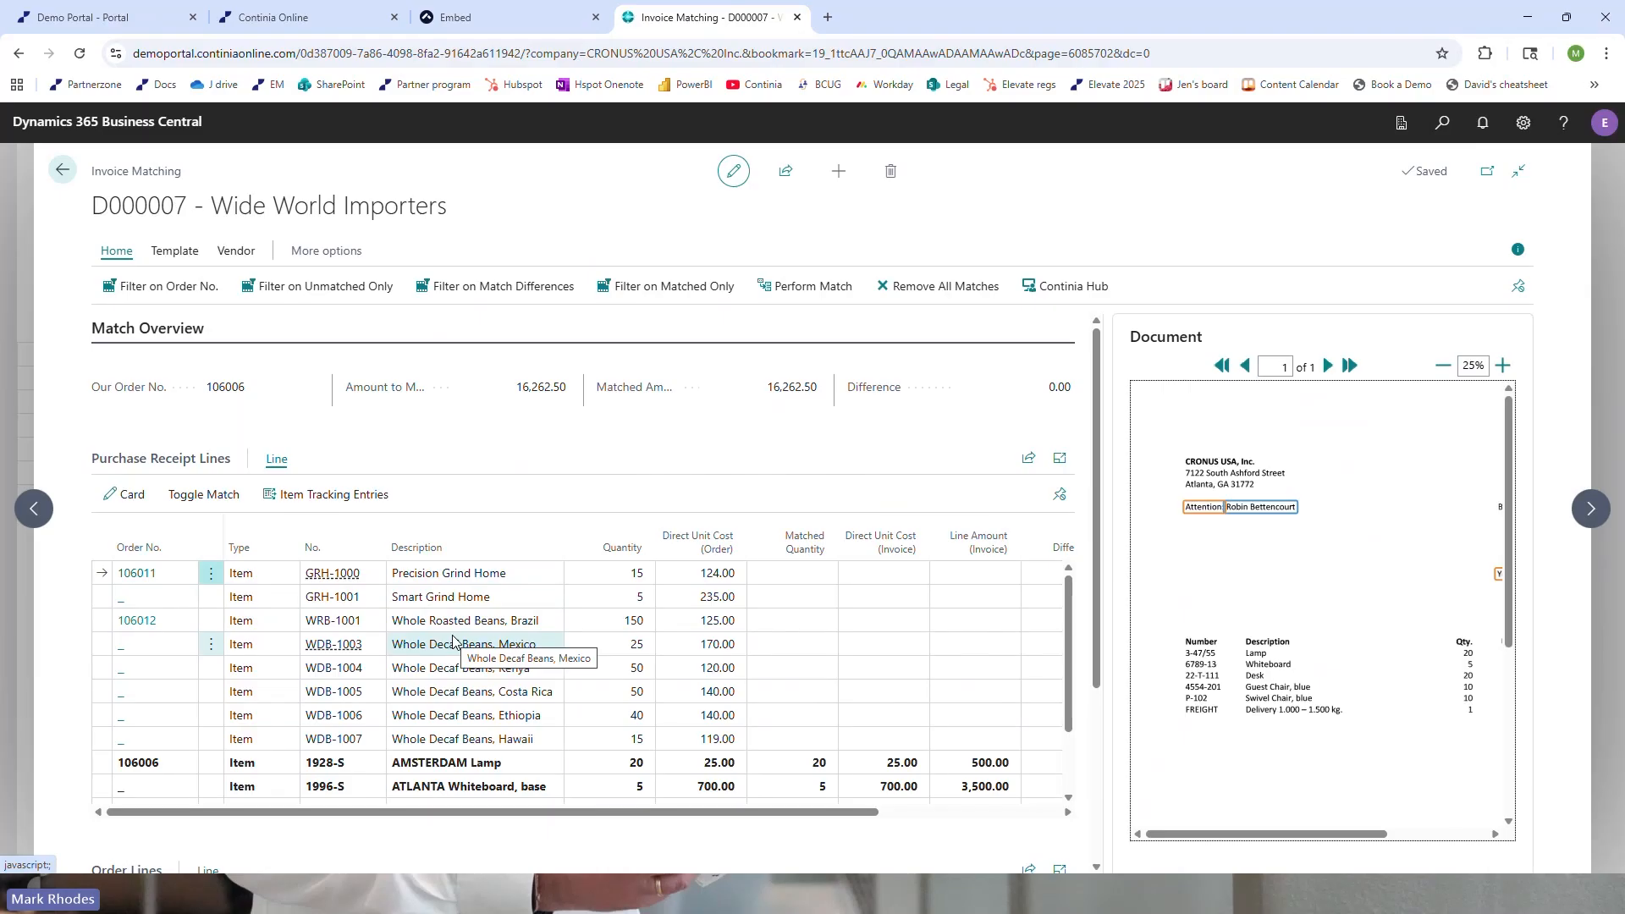
scroll(452, 640, down, 2)
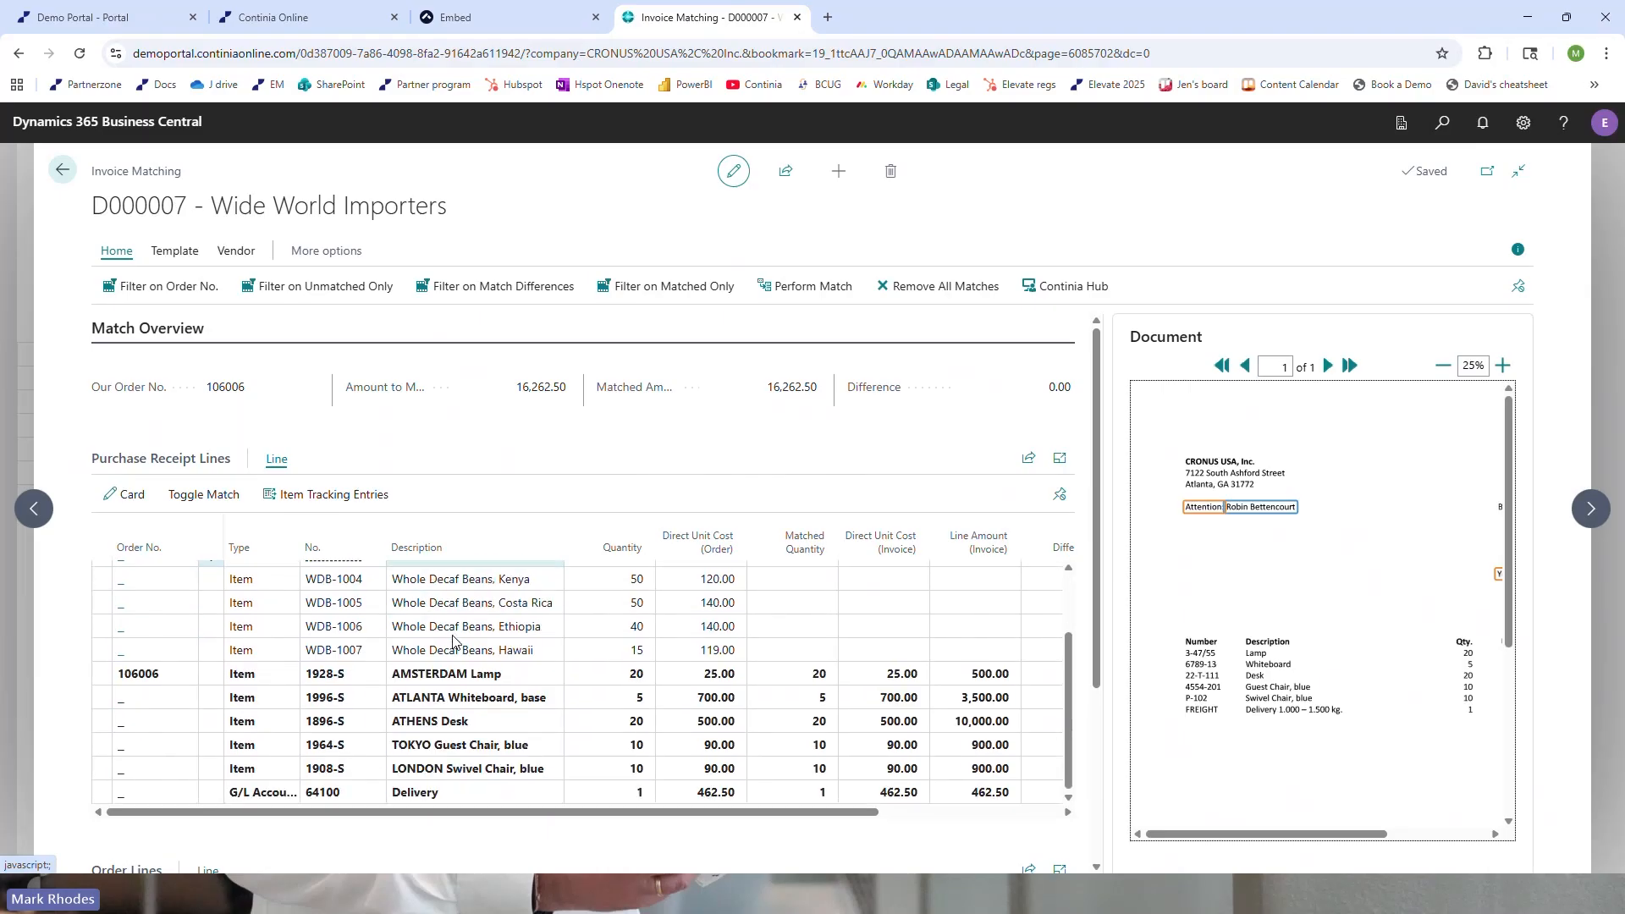
scroll(452, 641, down, 3)
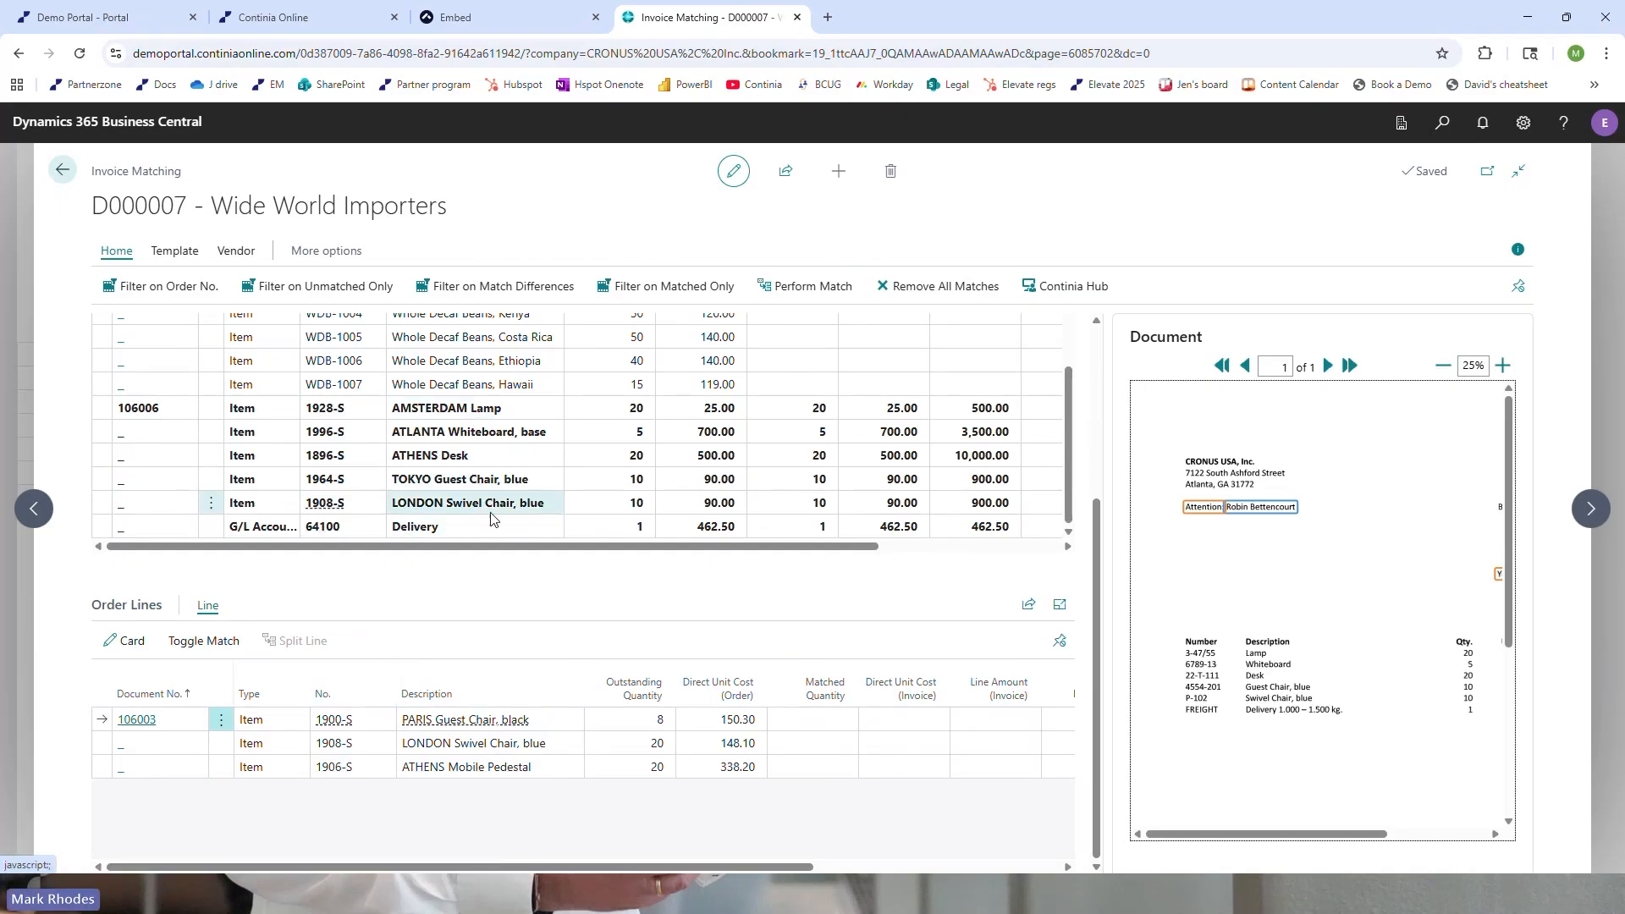
scroll(476, 526, up, 2)
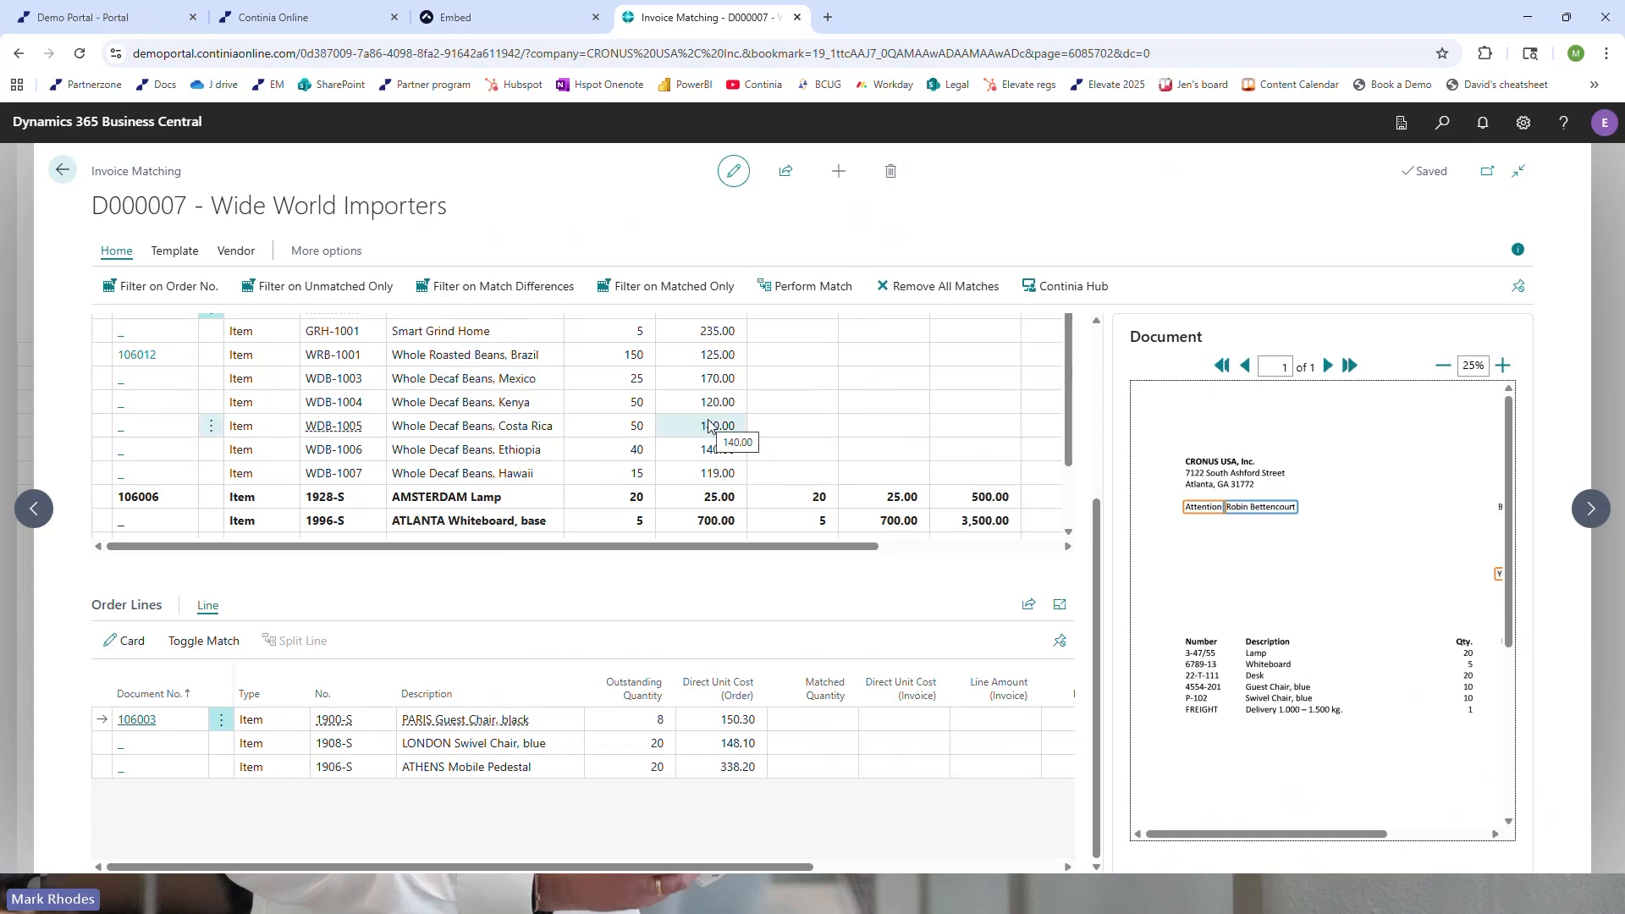
scroll(724, 655, up, 3)
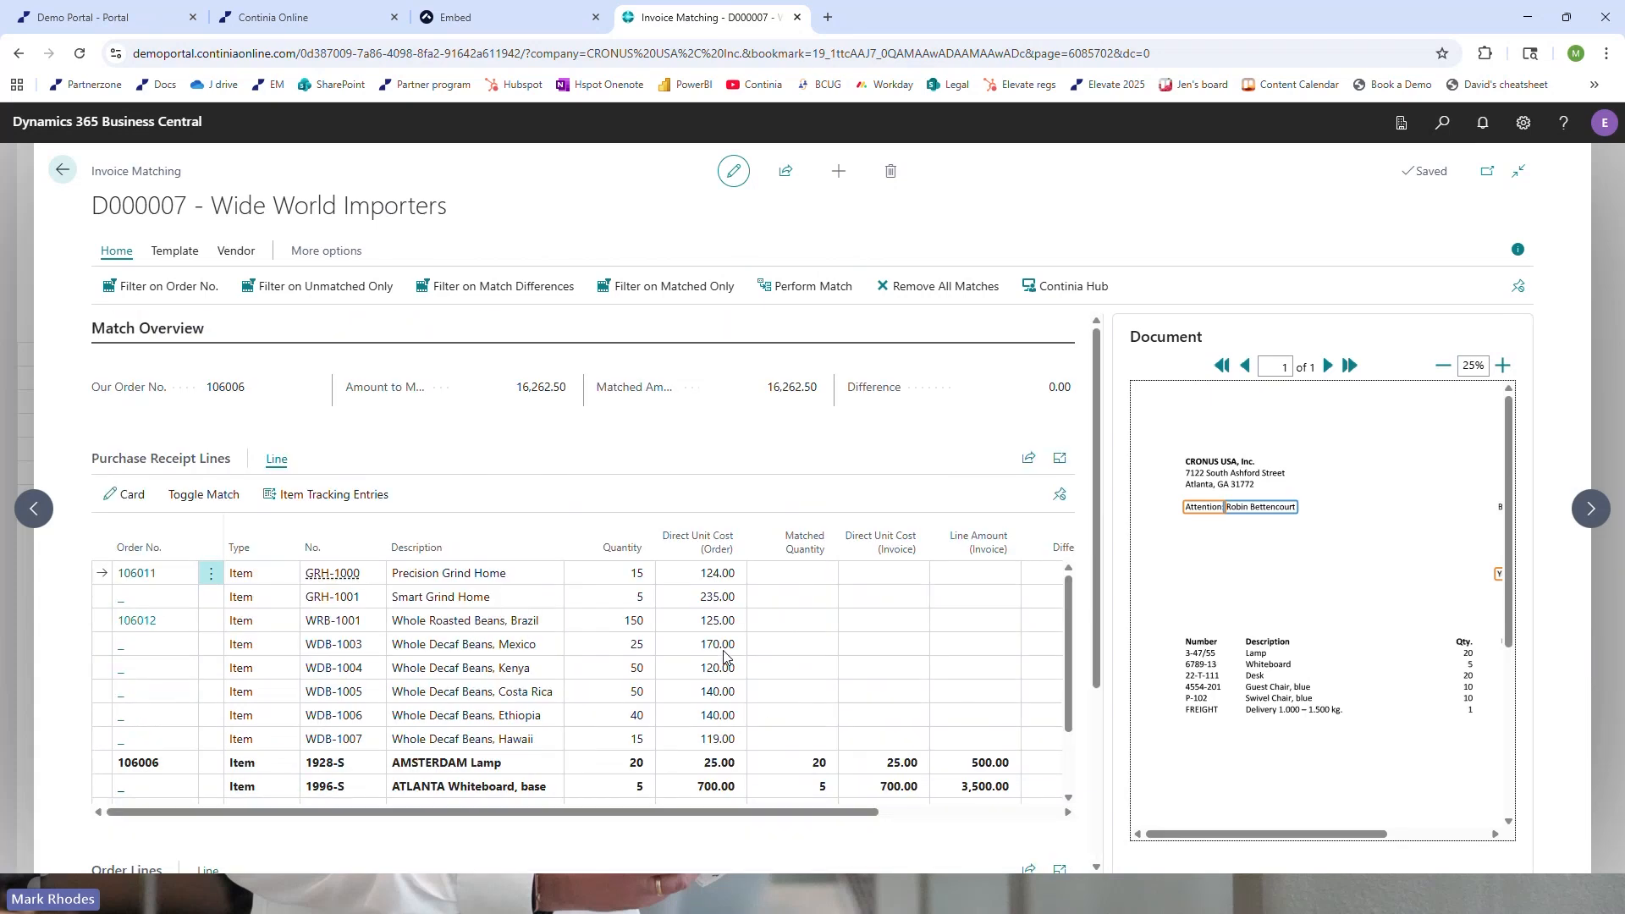
click(61, 173)
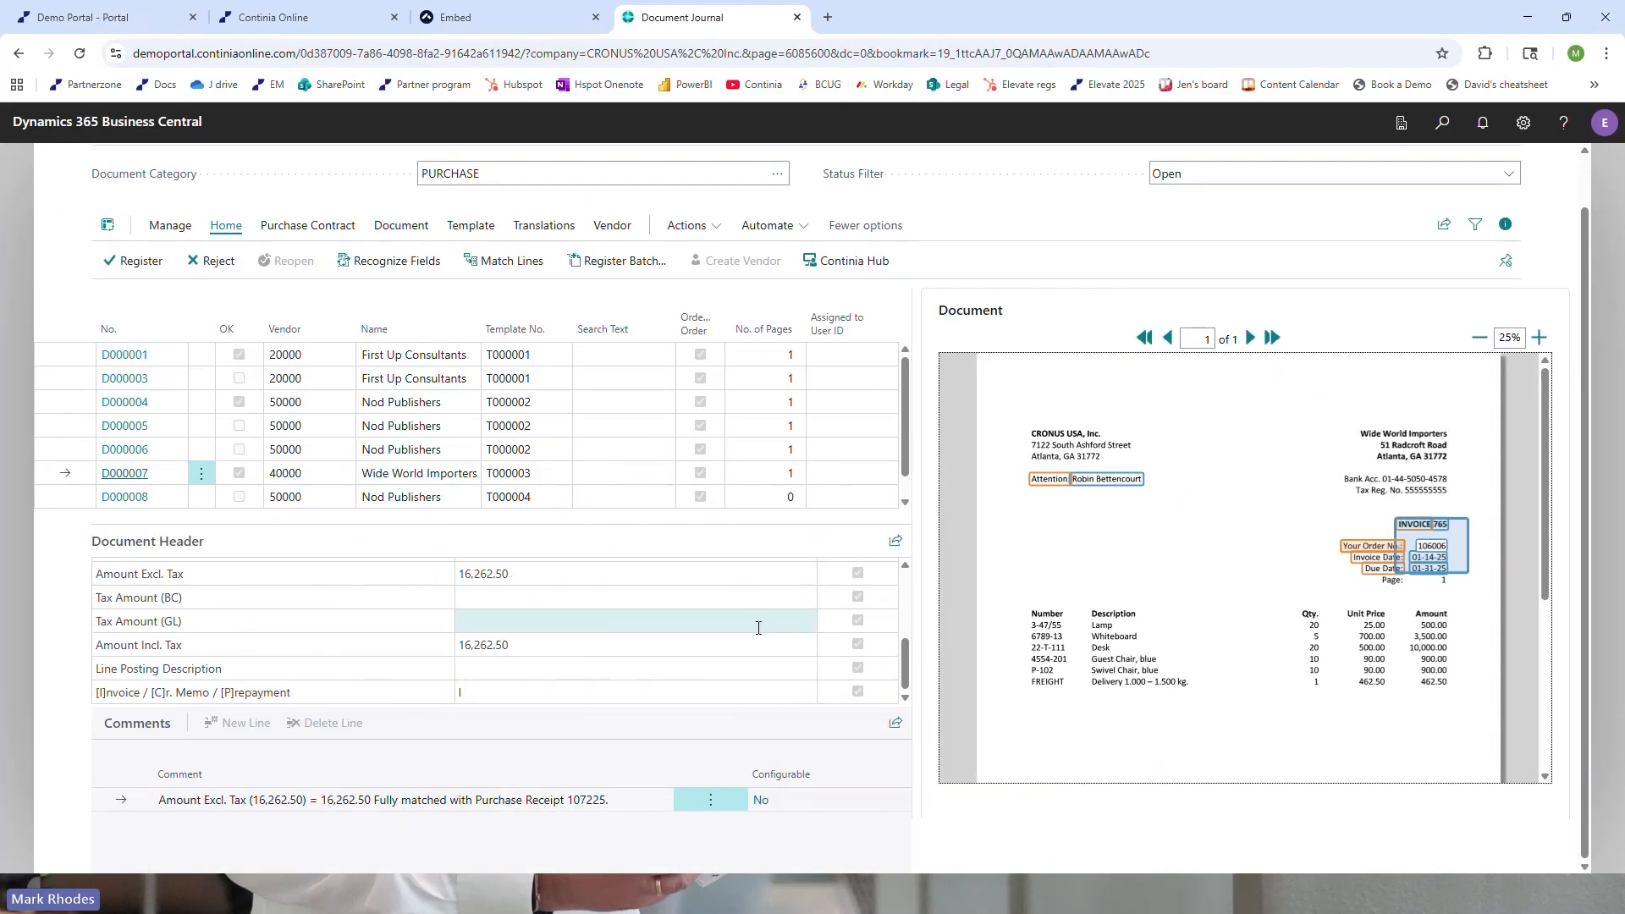
Leave the Document Journal, open Document Search from the Document Capture actions, and search all documents for "first"
scroll(720, 574, up, 1)
scroll(719, 575, up, 3)
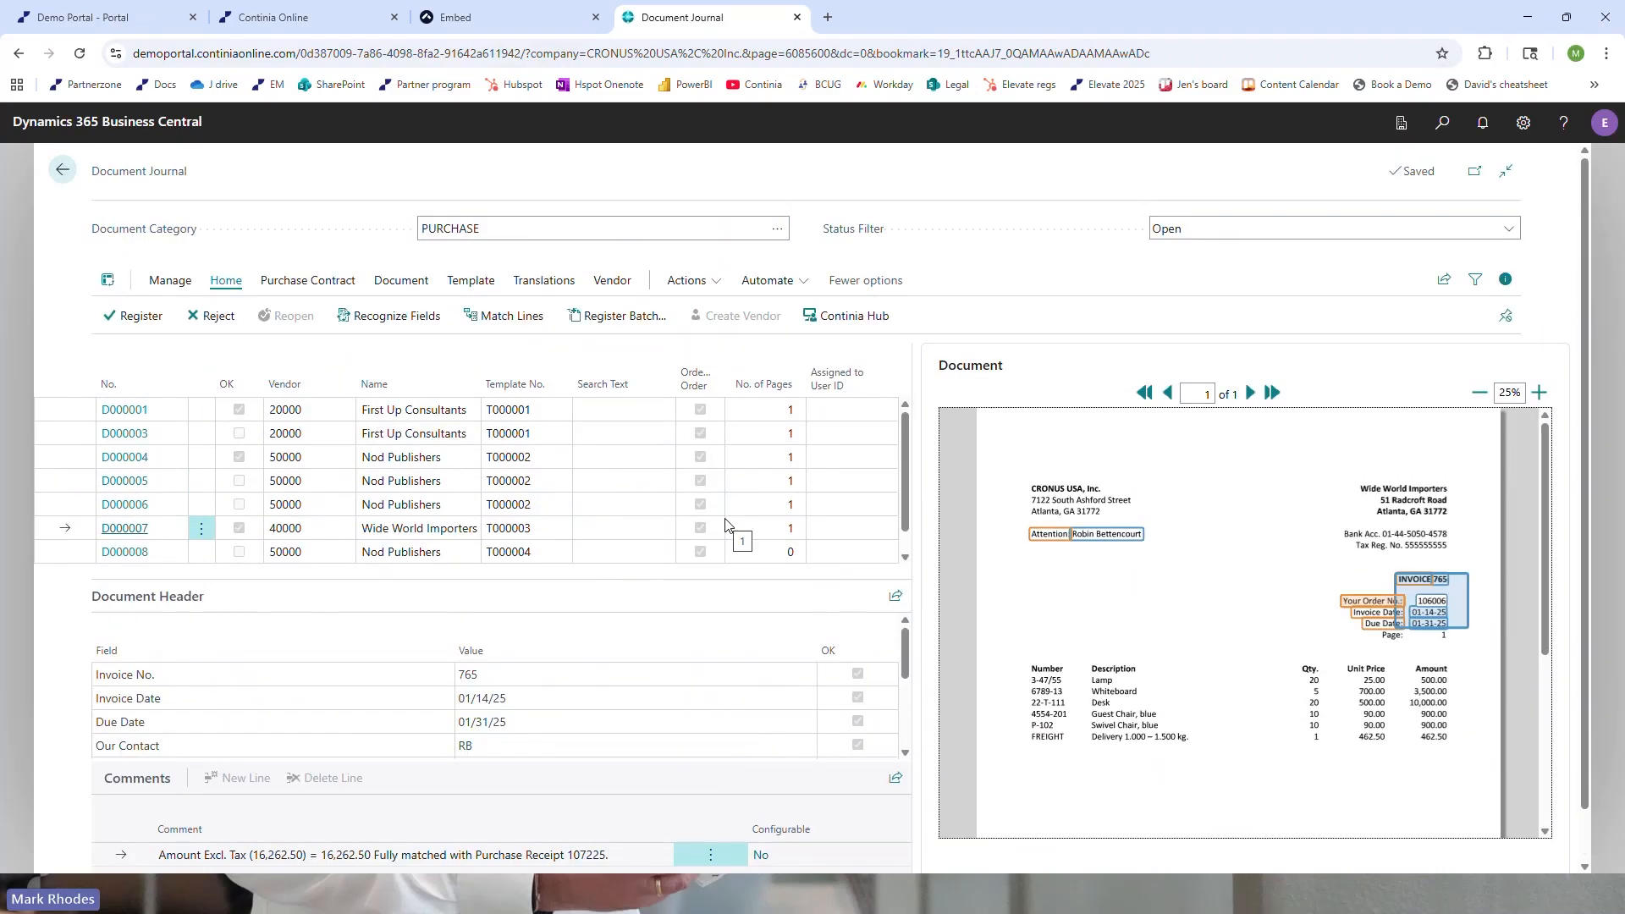
click(66, 172)
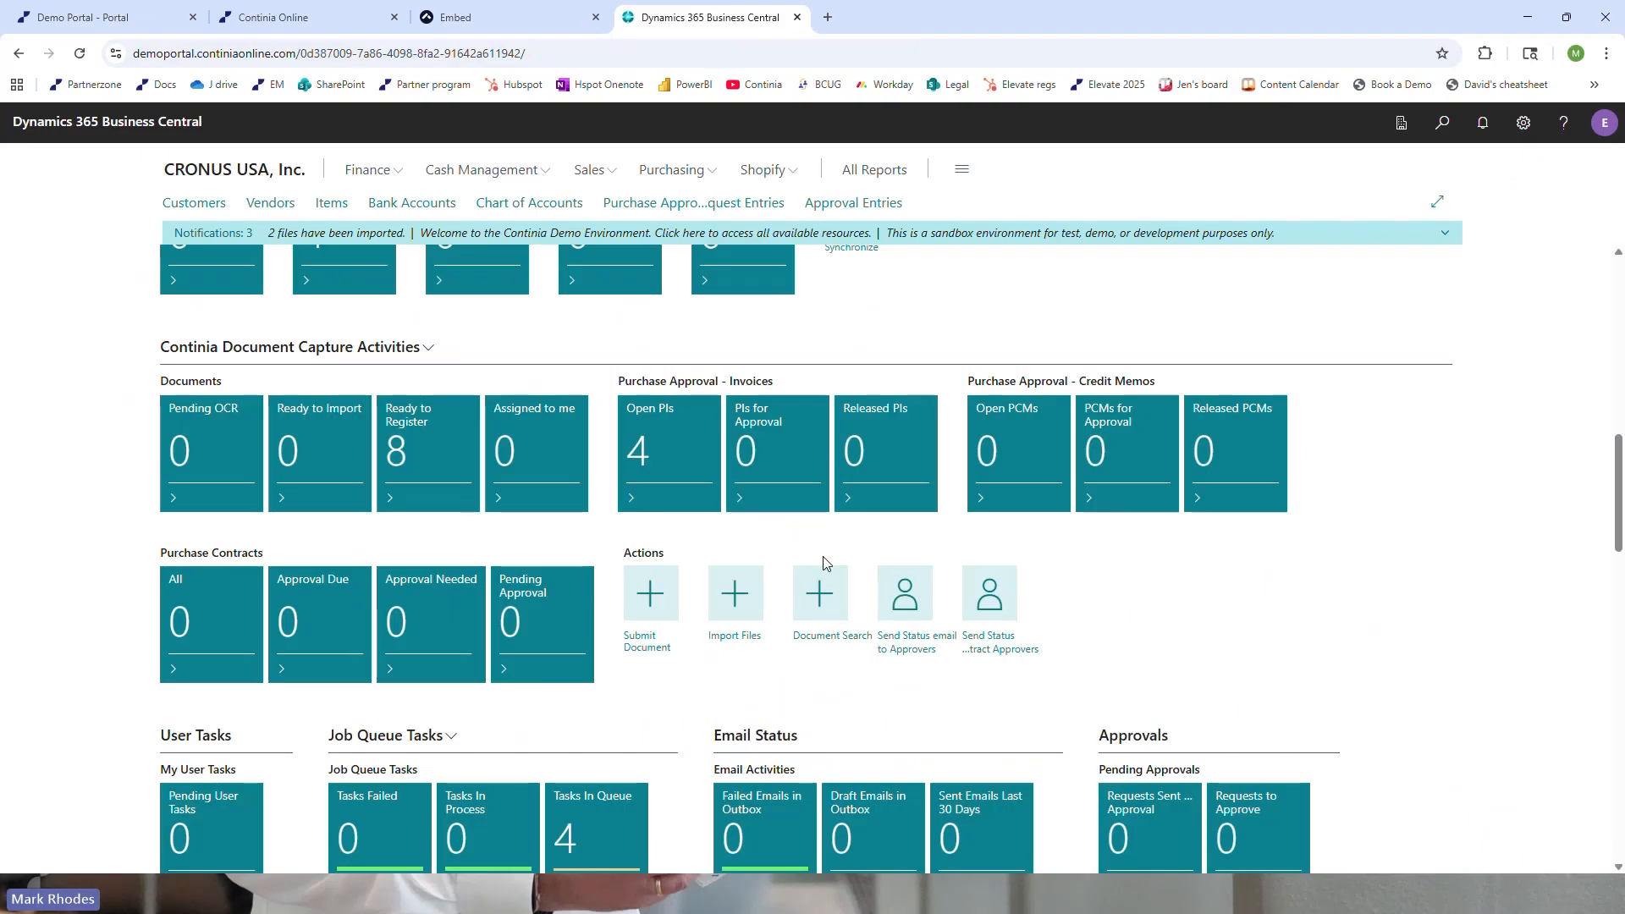
click(825, 642)
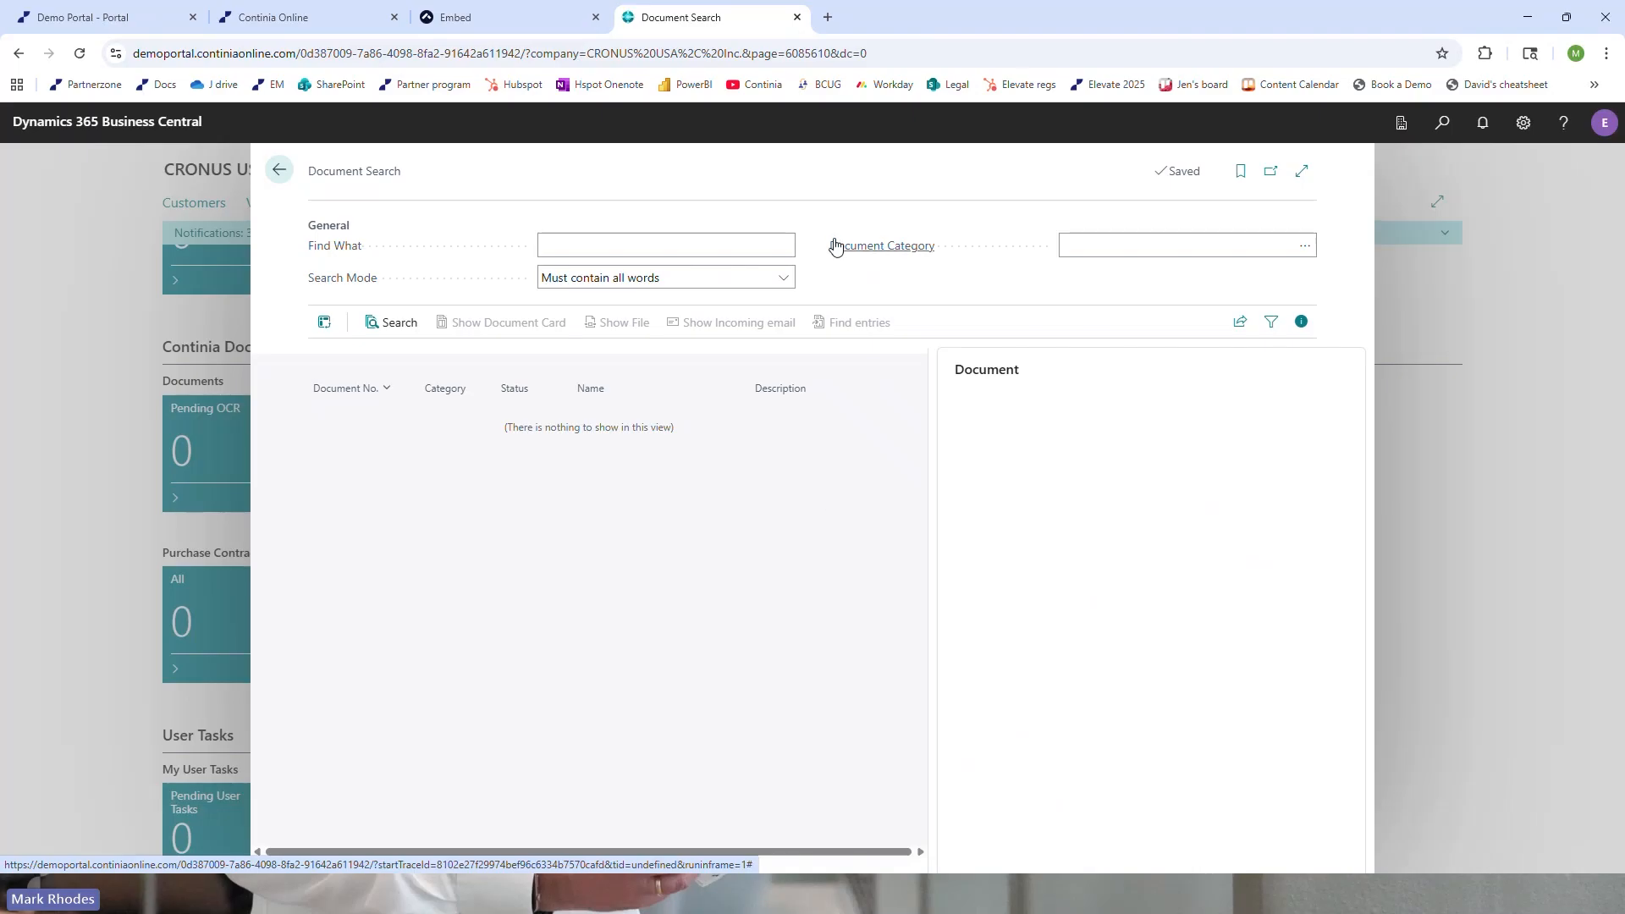
mouse_move(834, 245)
click(727, 242)
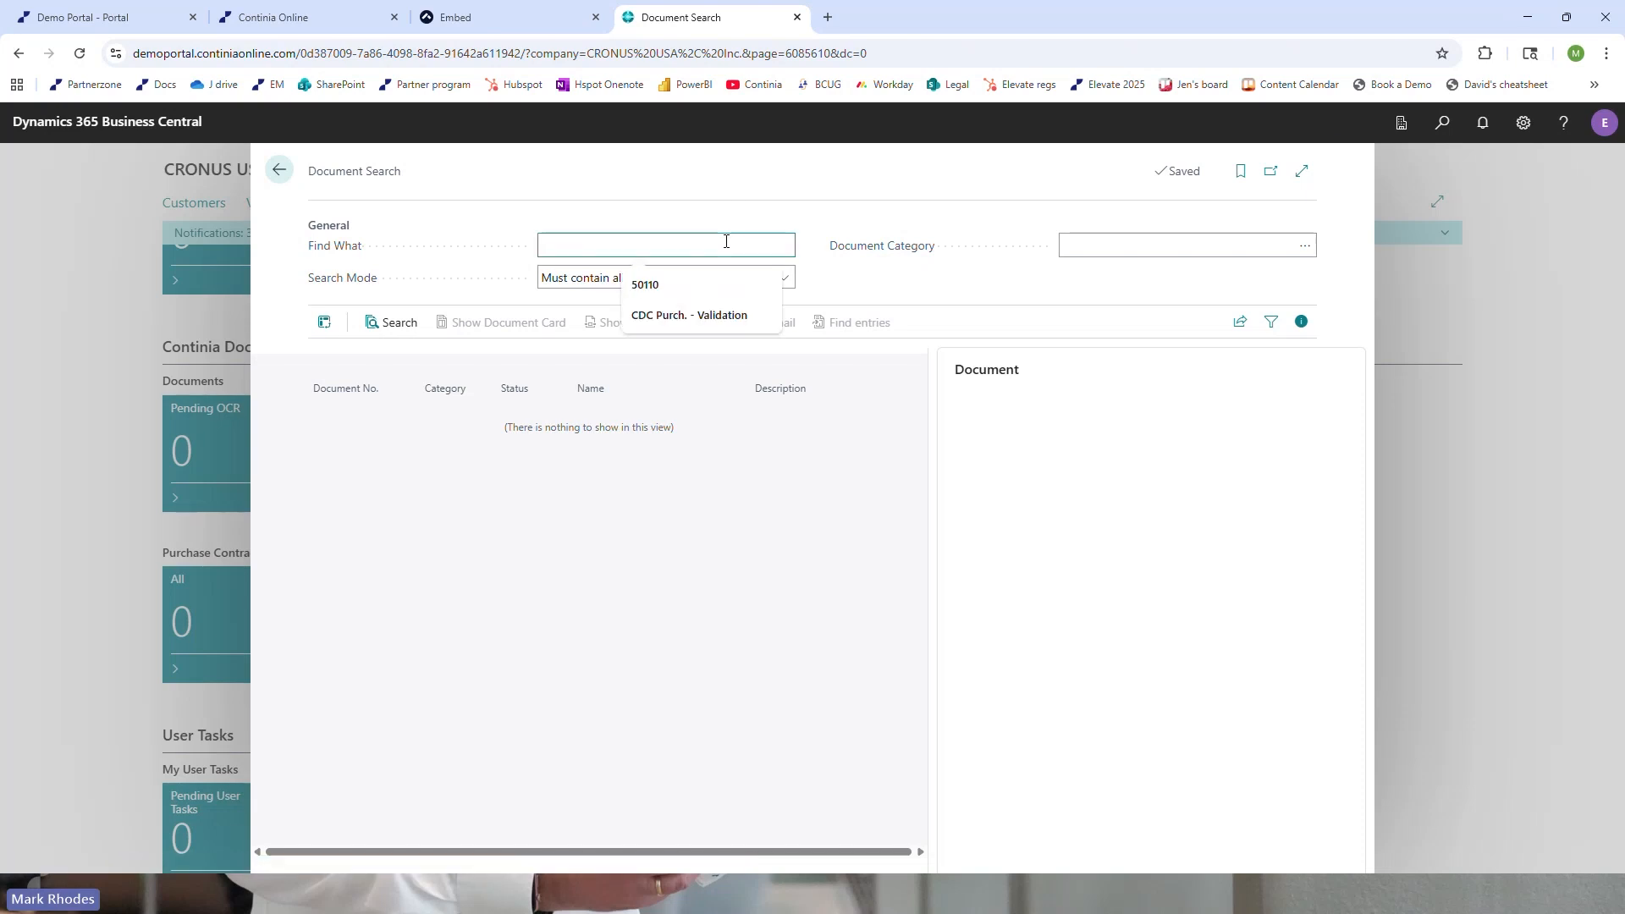
text(first)
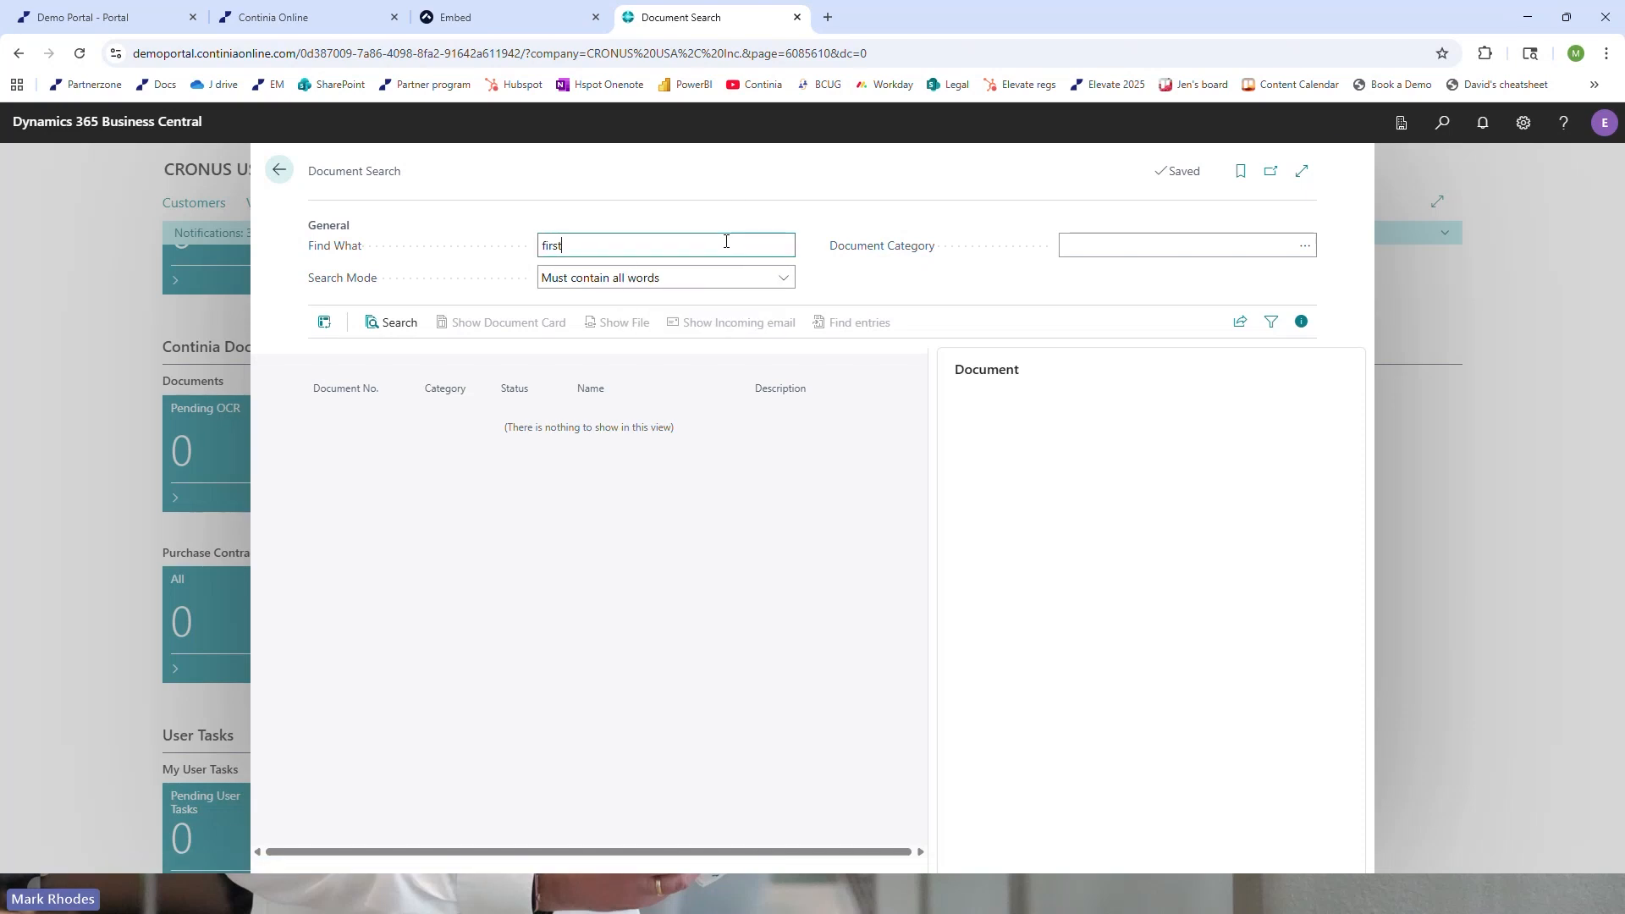
key(Tab)
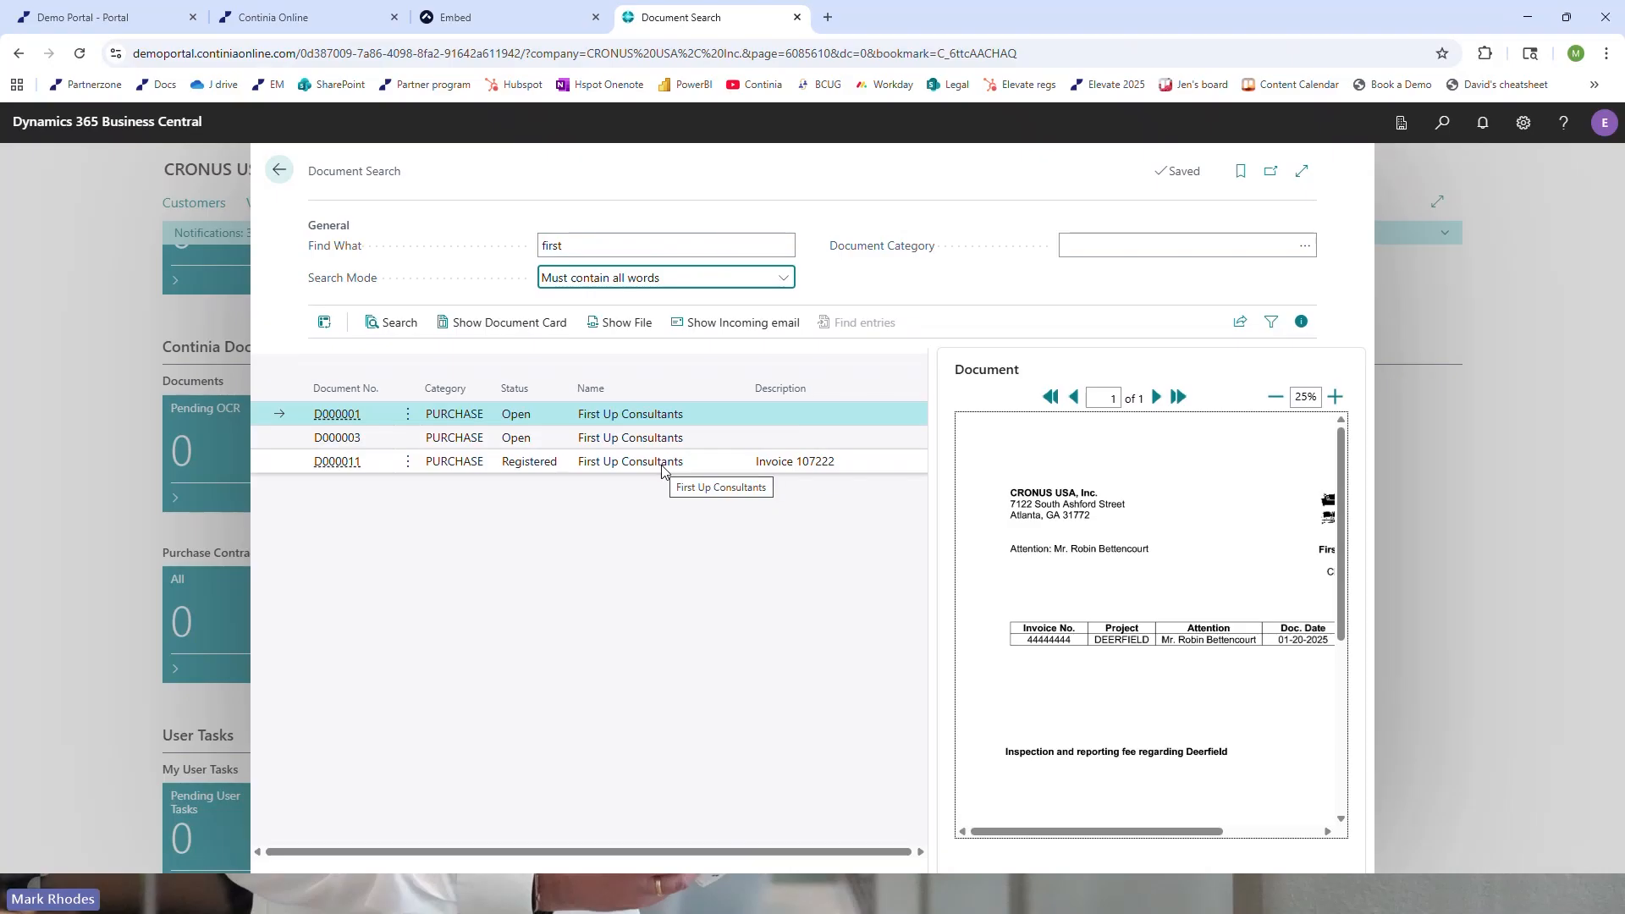
Examine registered First Up Consultants document D000011 in a widened preview and on its document card, and return to Document Search
click(688, 471)
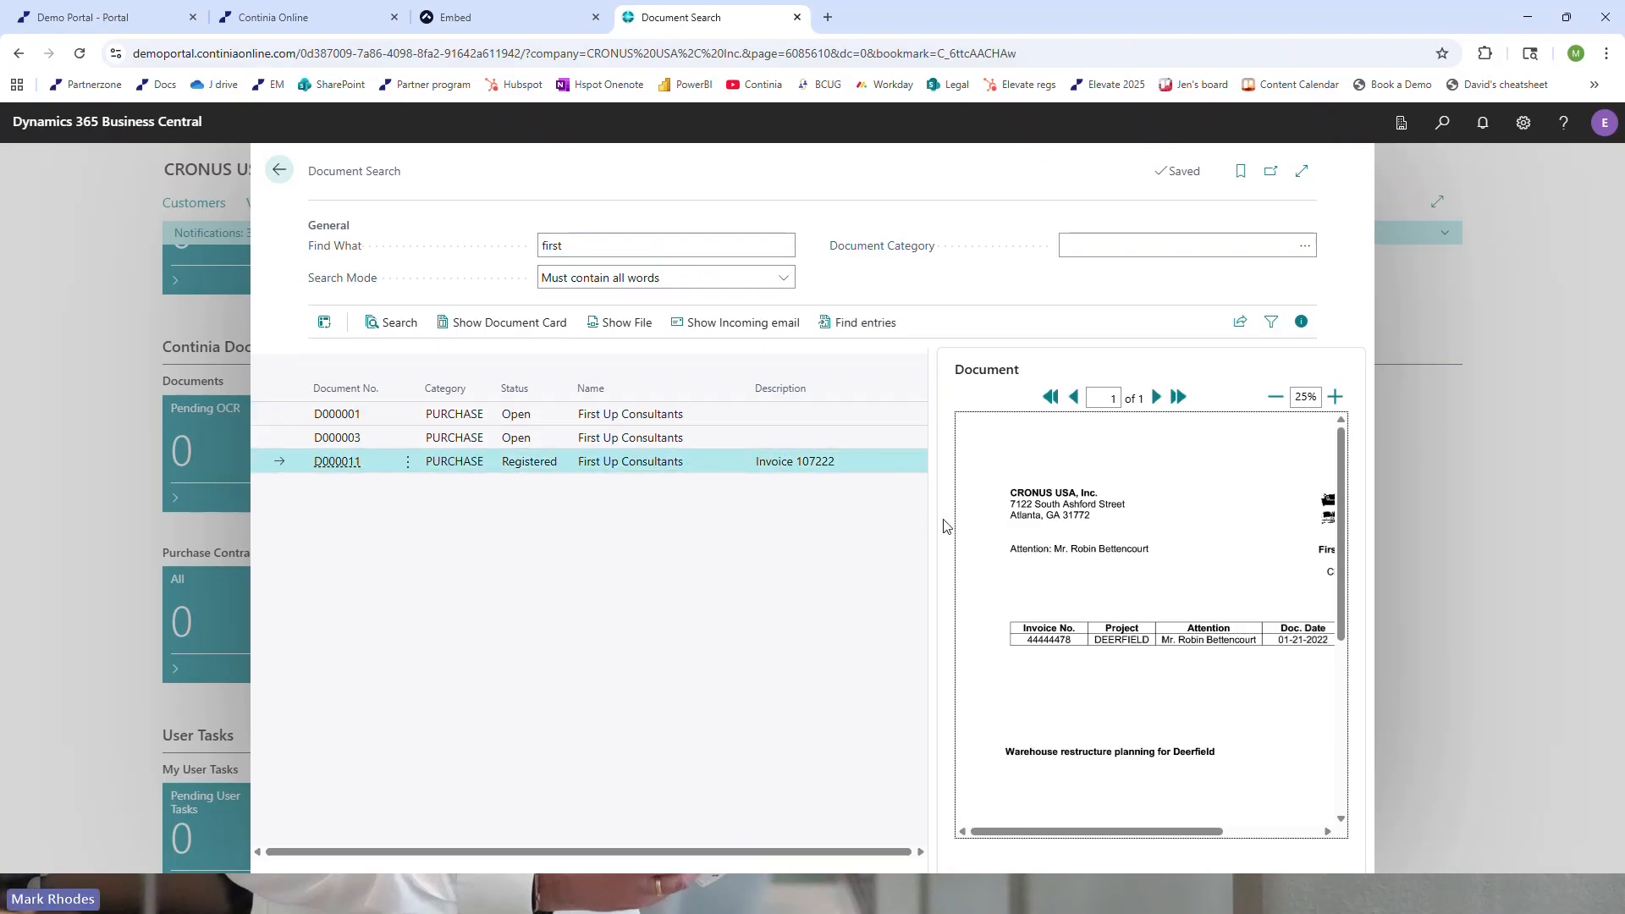
drag(933, 522, 862, 523)
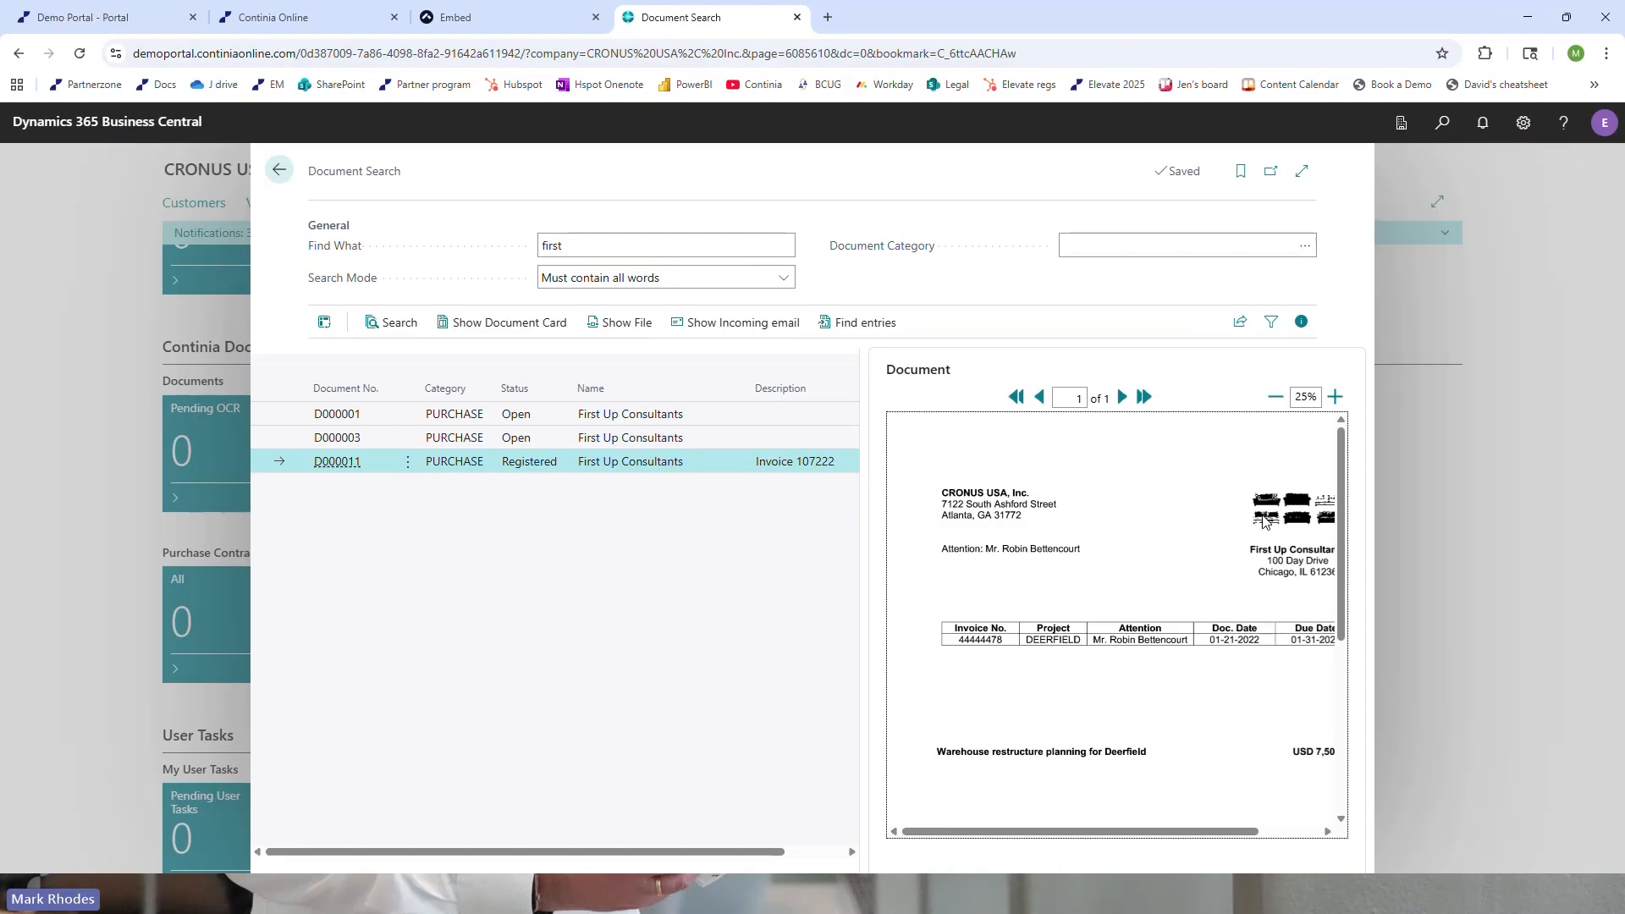
scroll(1204, 667, down, 3)
scroll(1203, 667, up, 3)
click(473, 324)
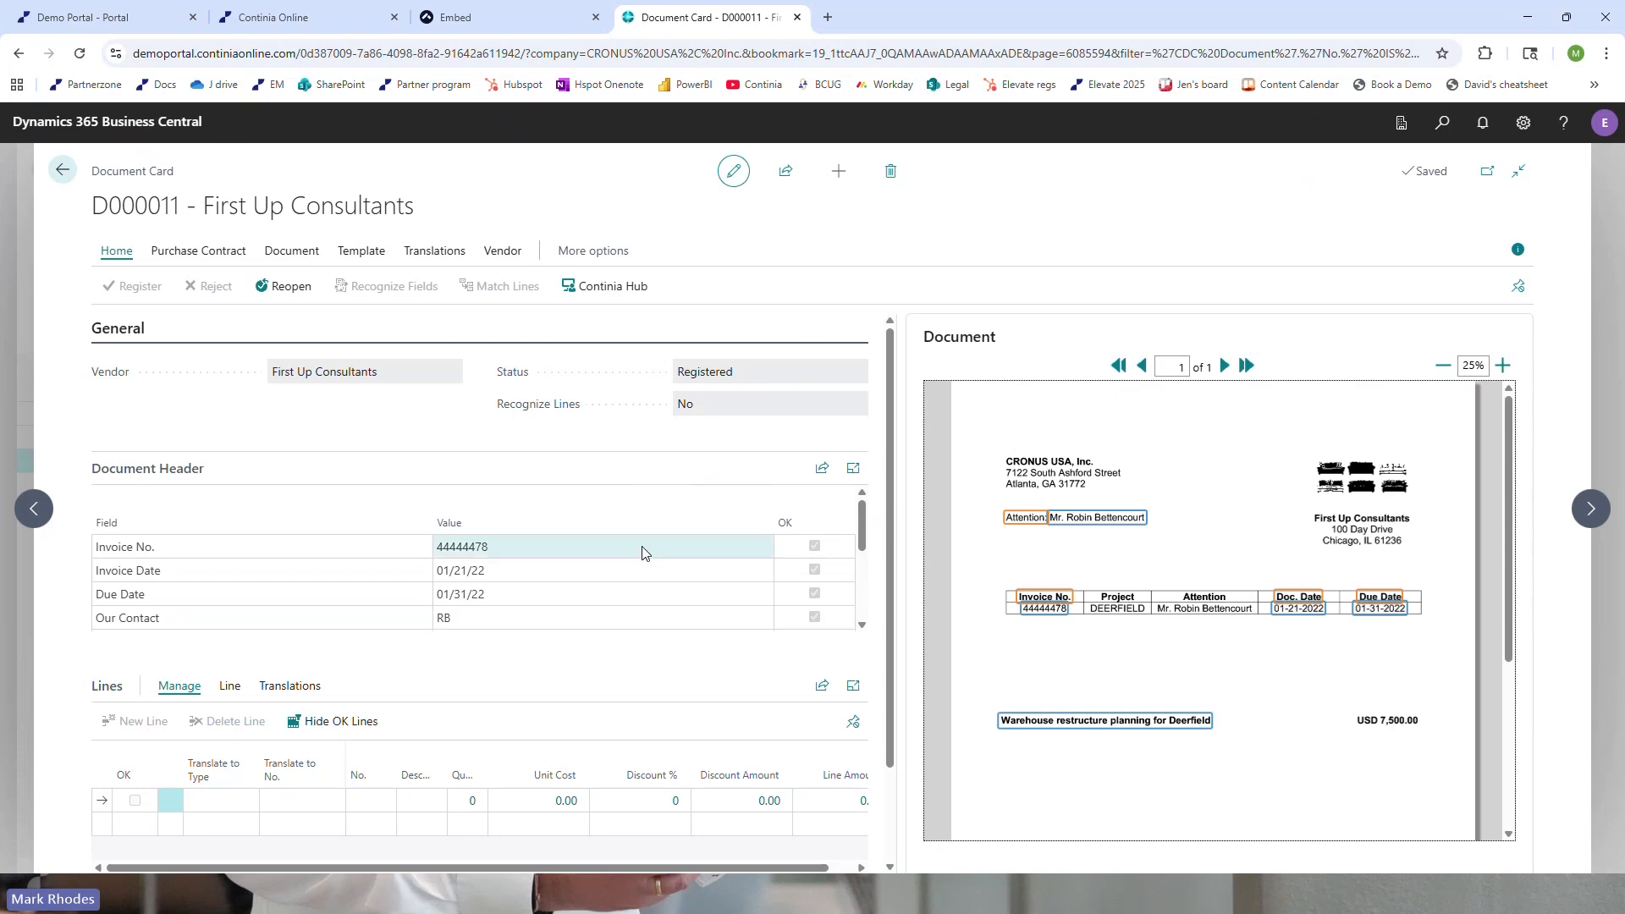
click(64, 174)
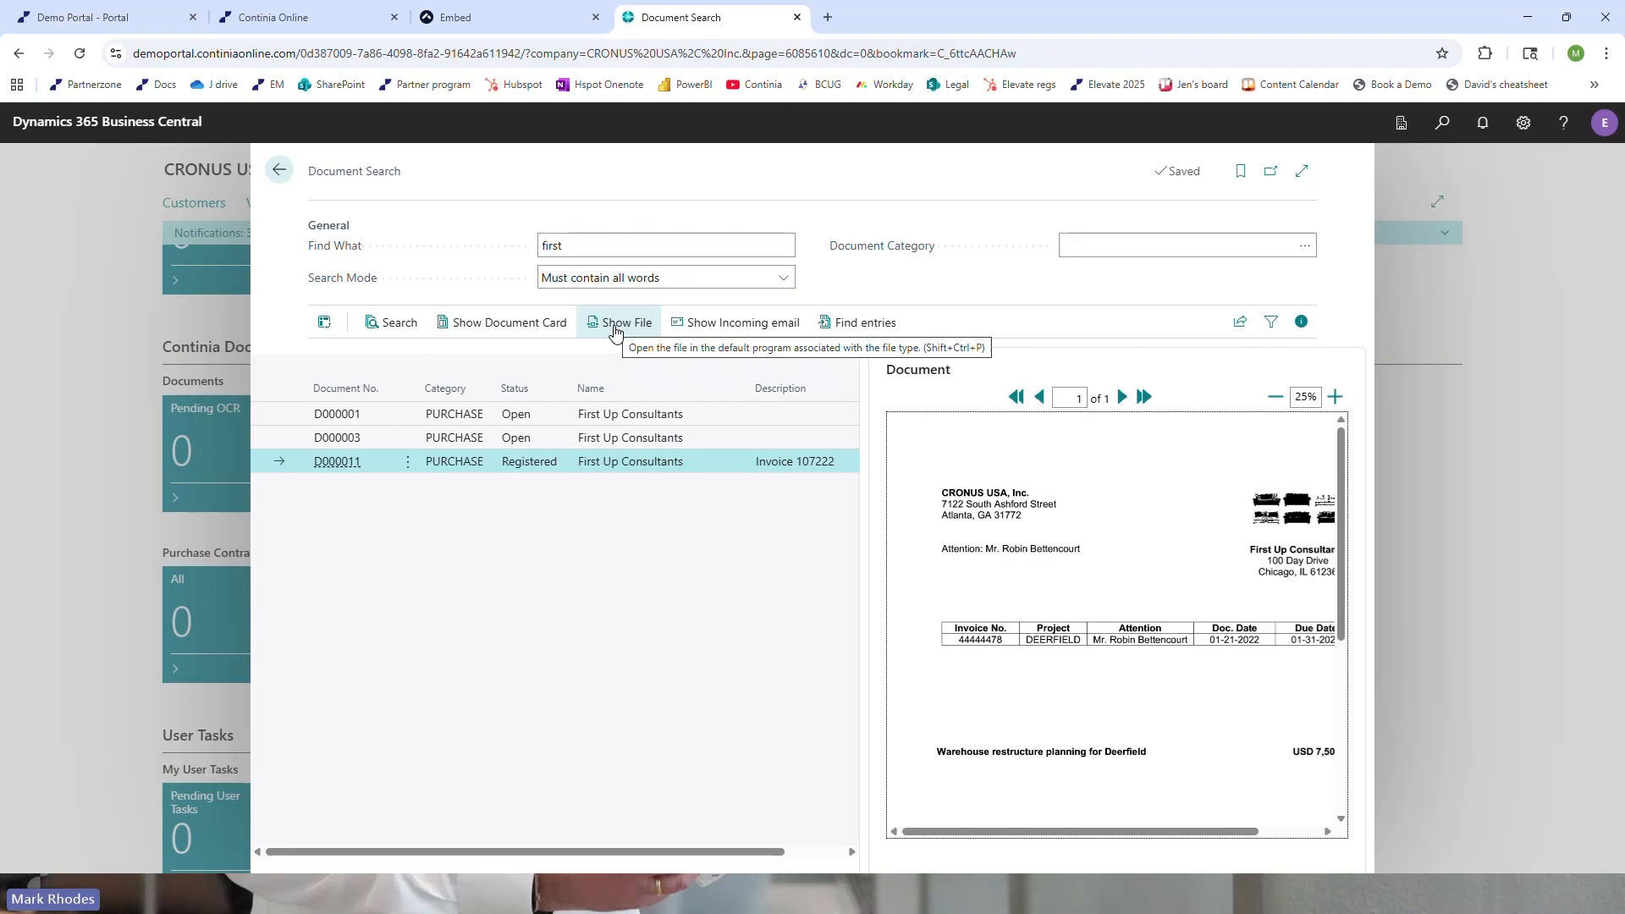
Open the incoming email of document D000011 in Outlook to view its attachments, and close the message
click(741, 329)
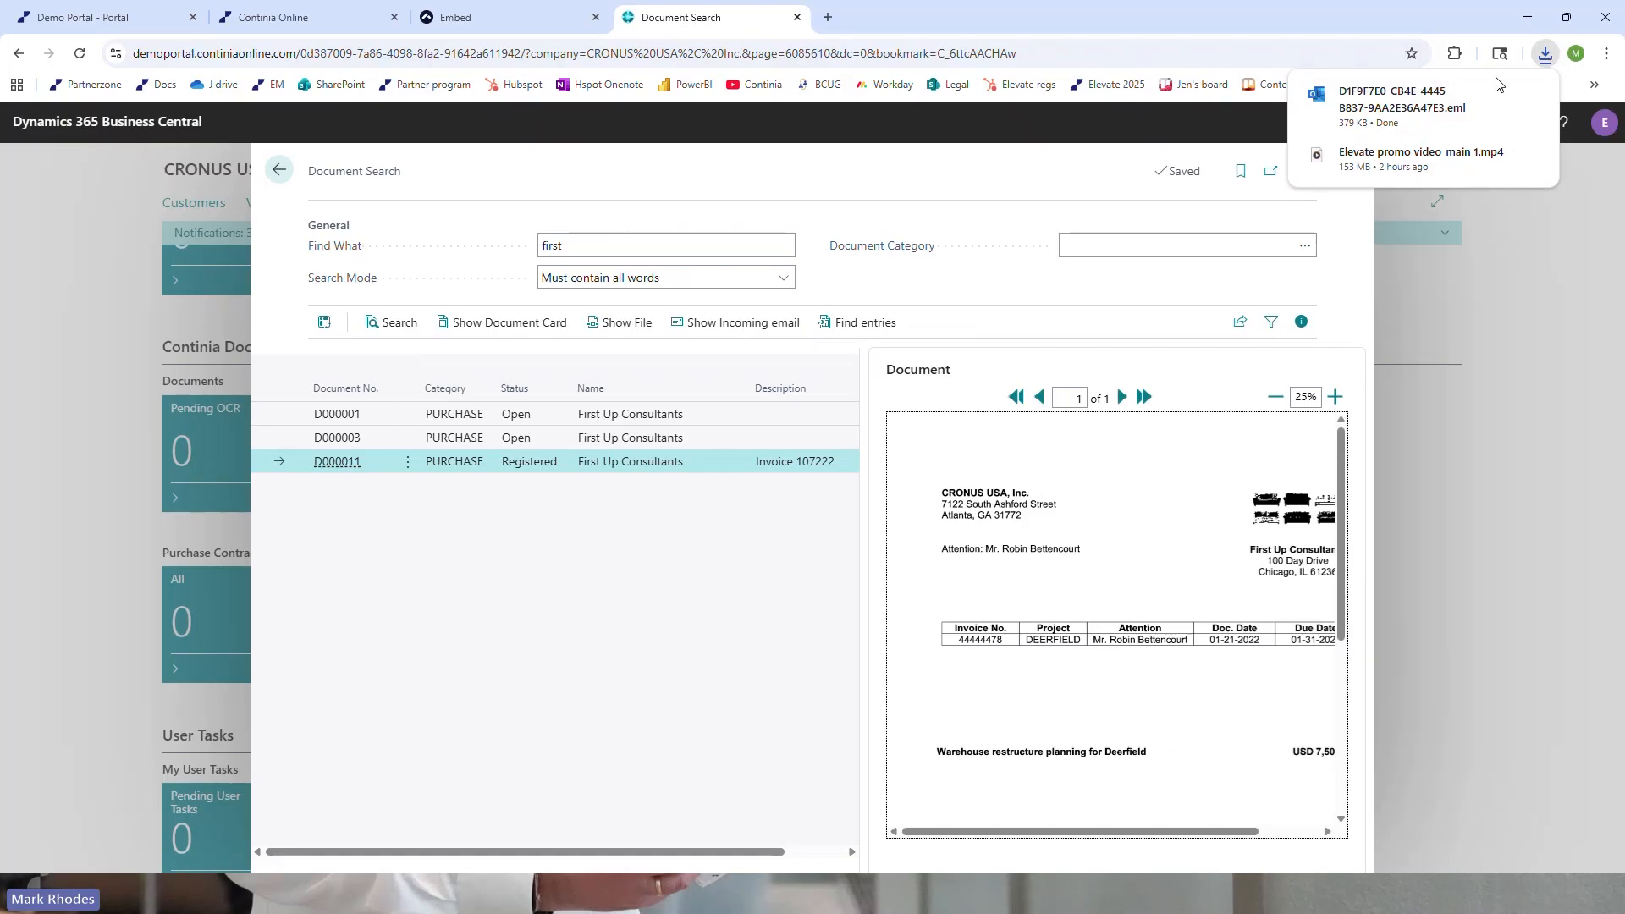
click(1388, 119)
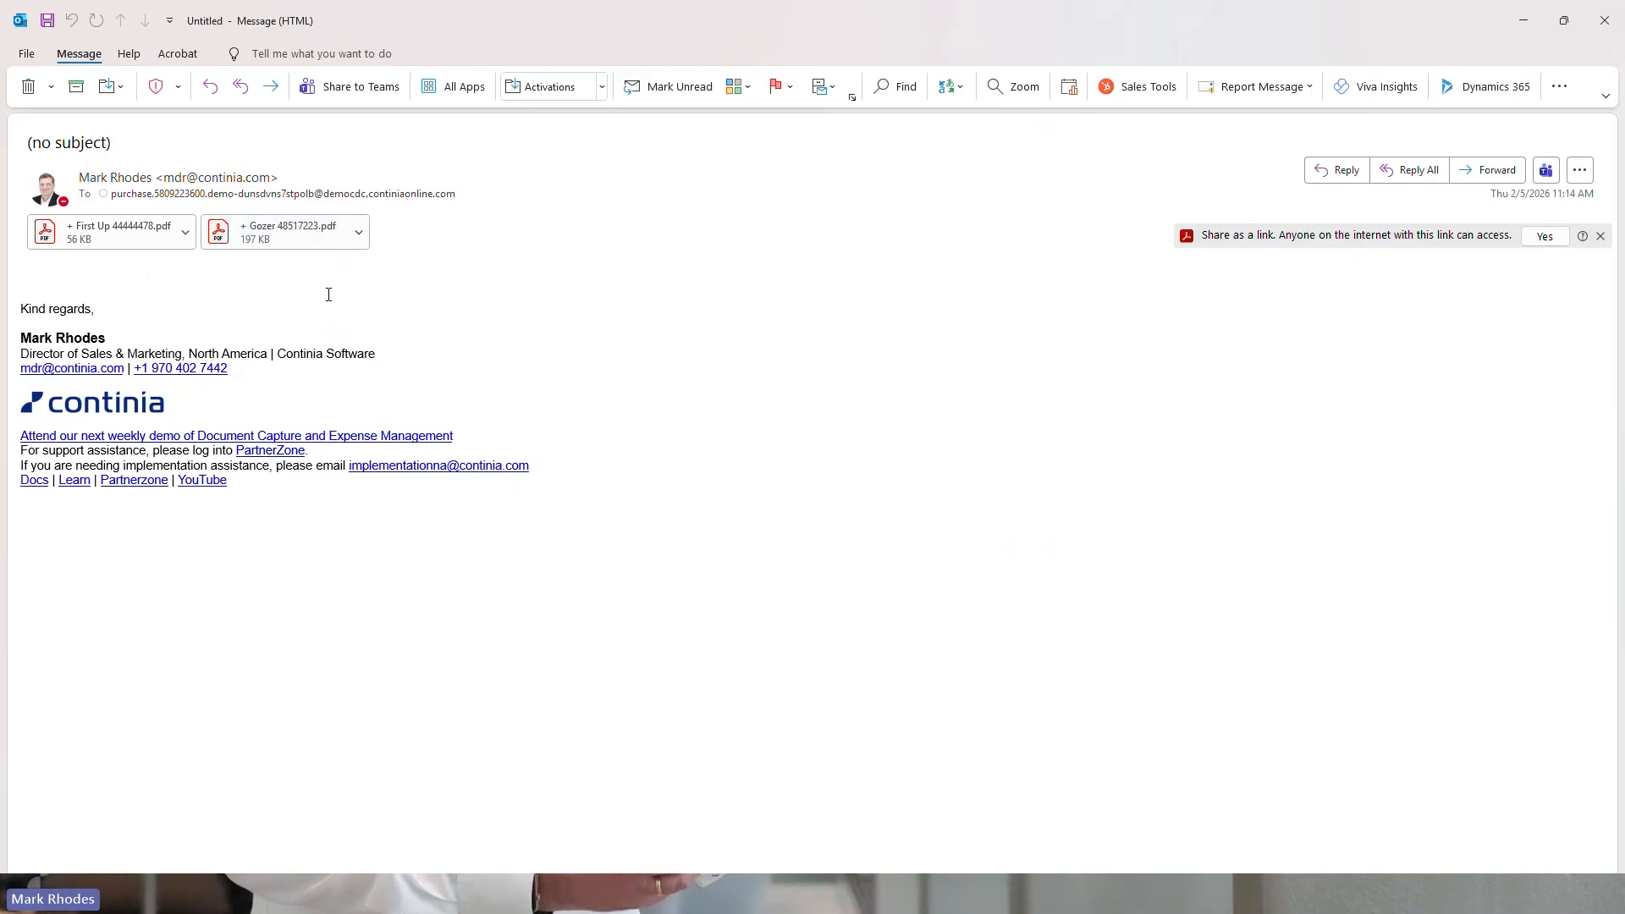
click(1605, 20)
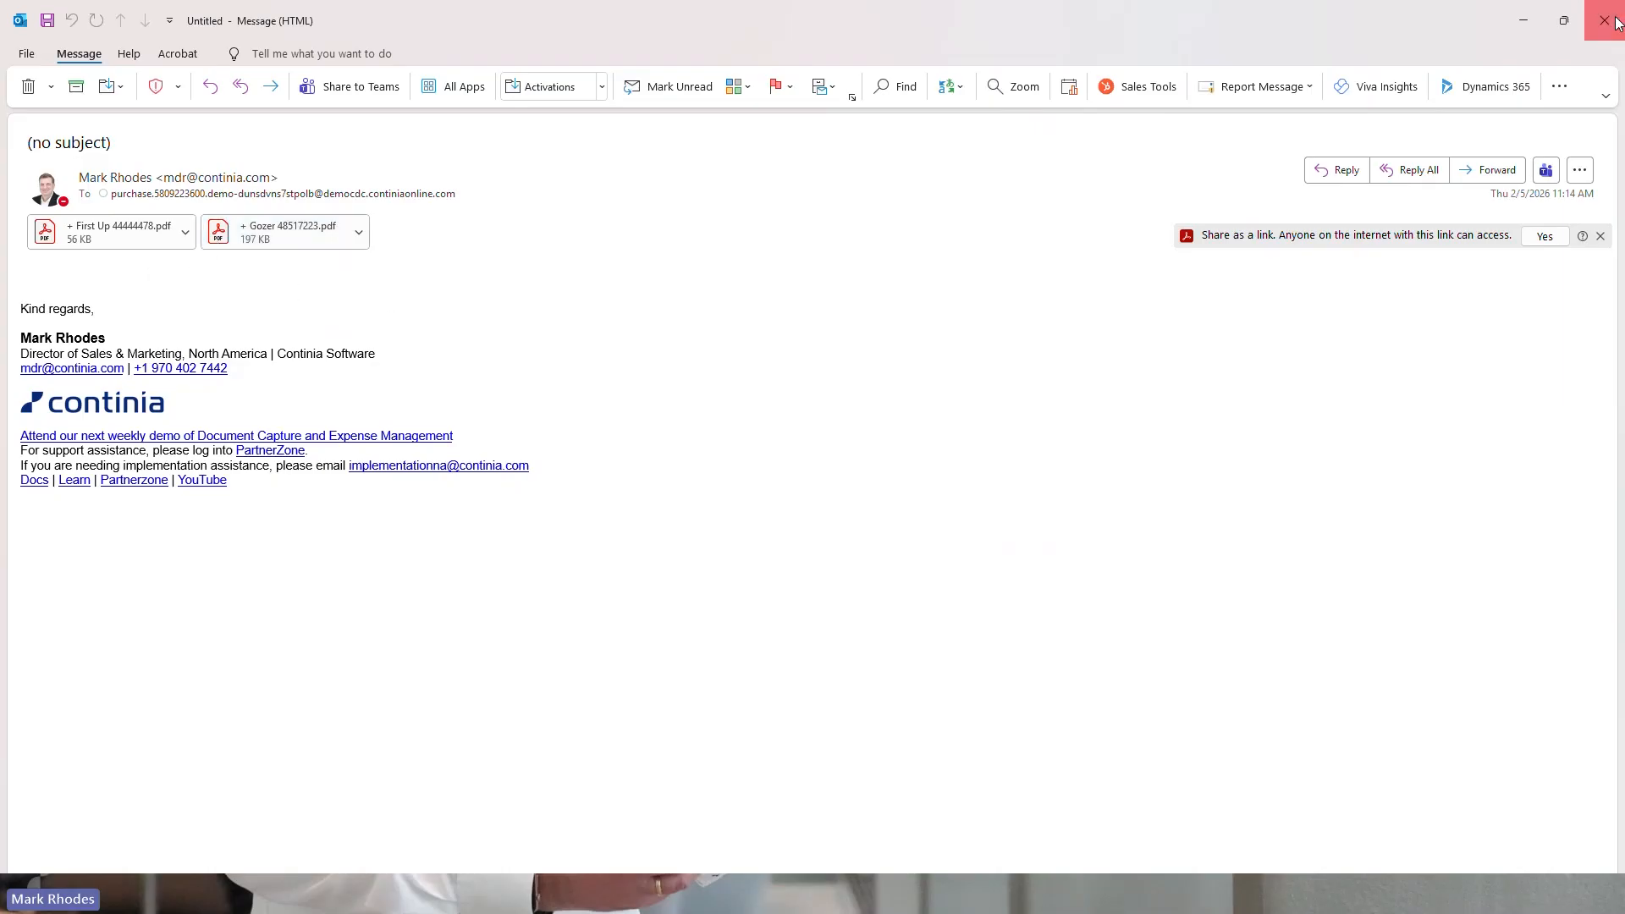
click(818, 503)
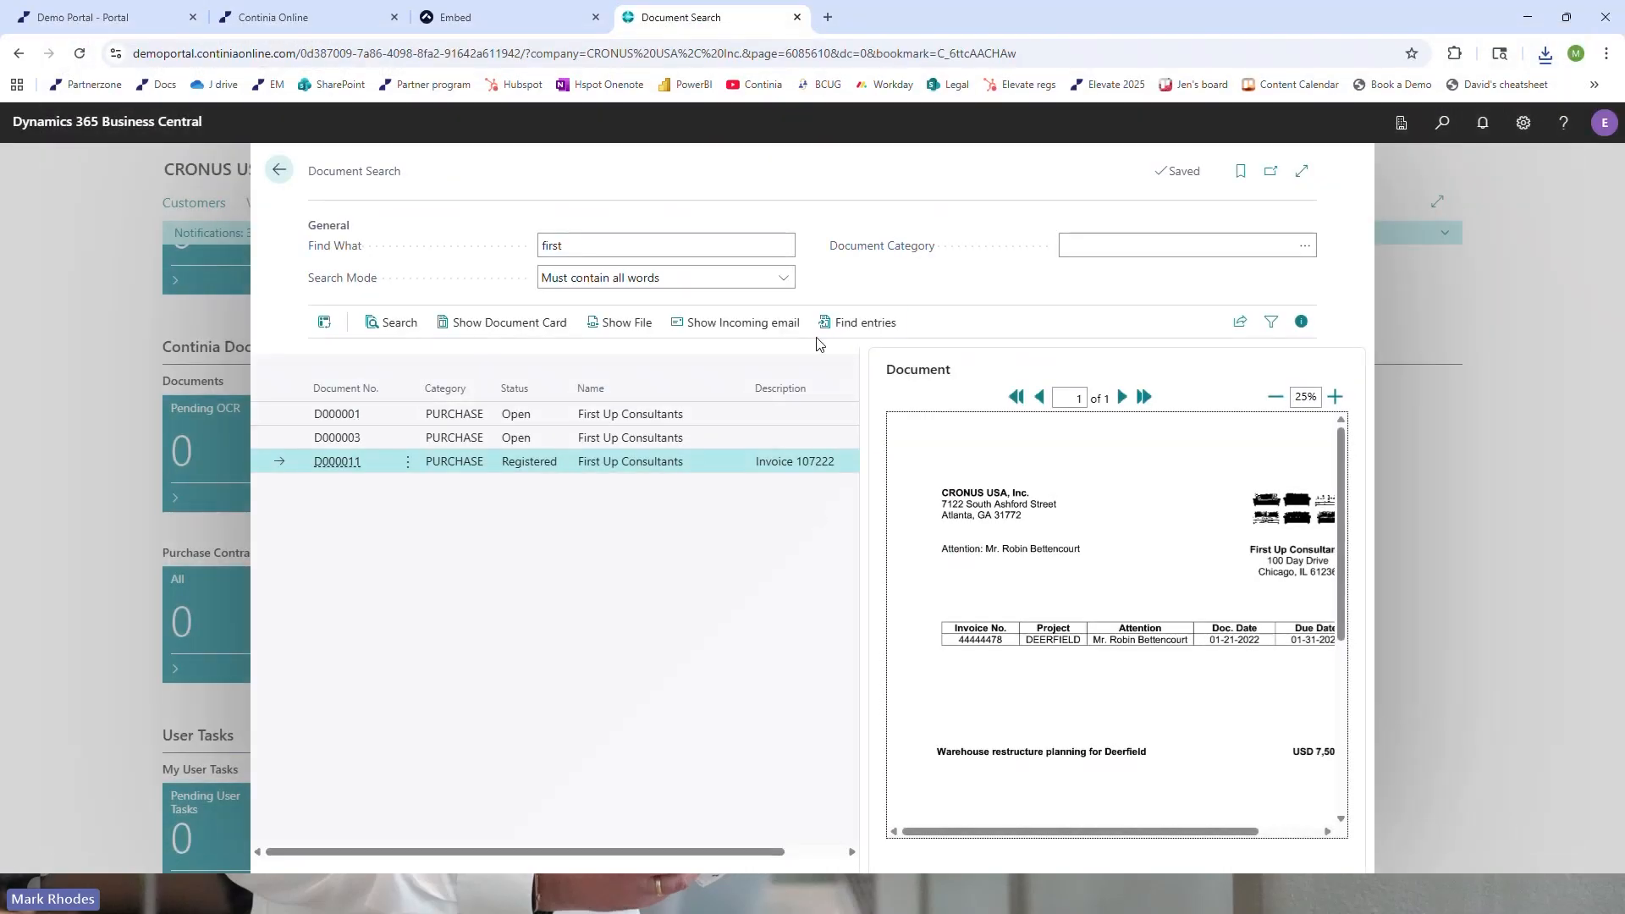
Find the entries related to document D000011, examine its general ledger entries and amounts, and return to Document Search
click(843, 325)
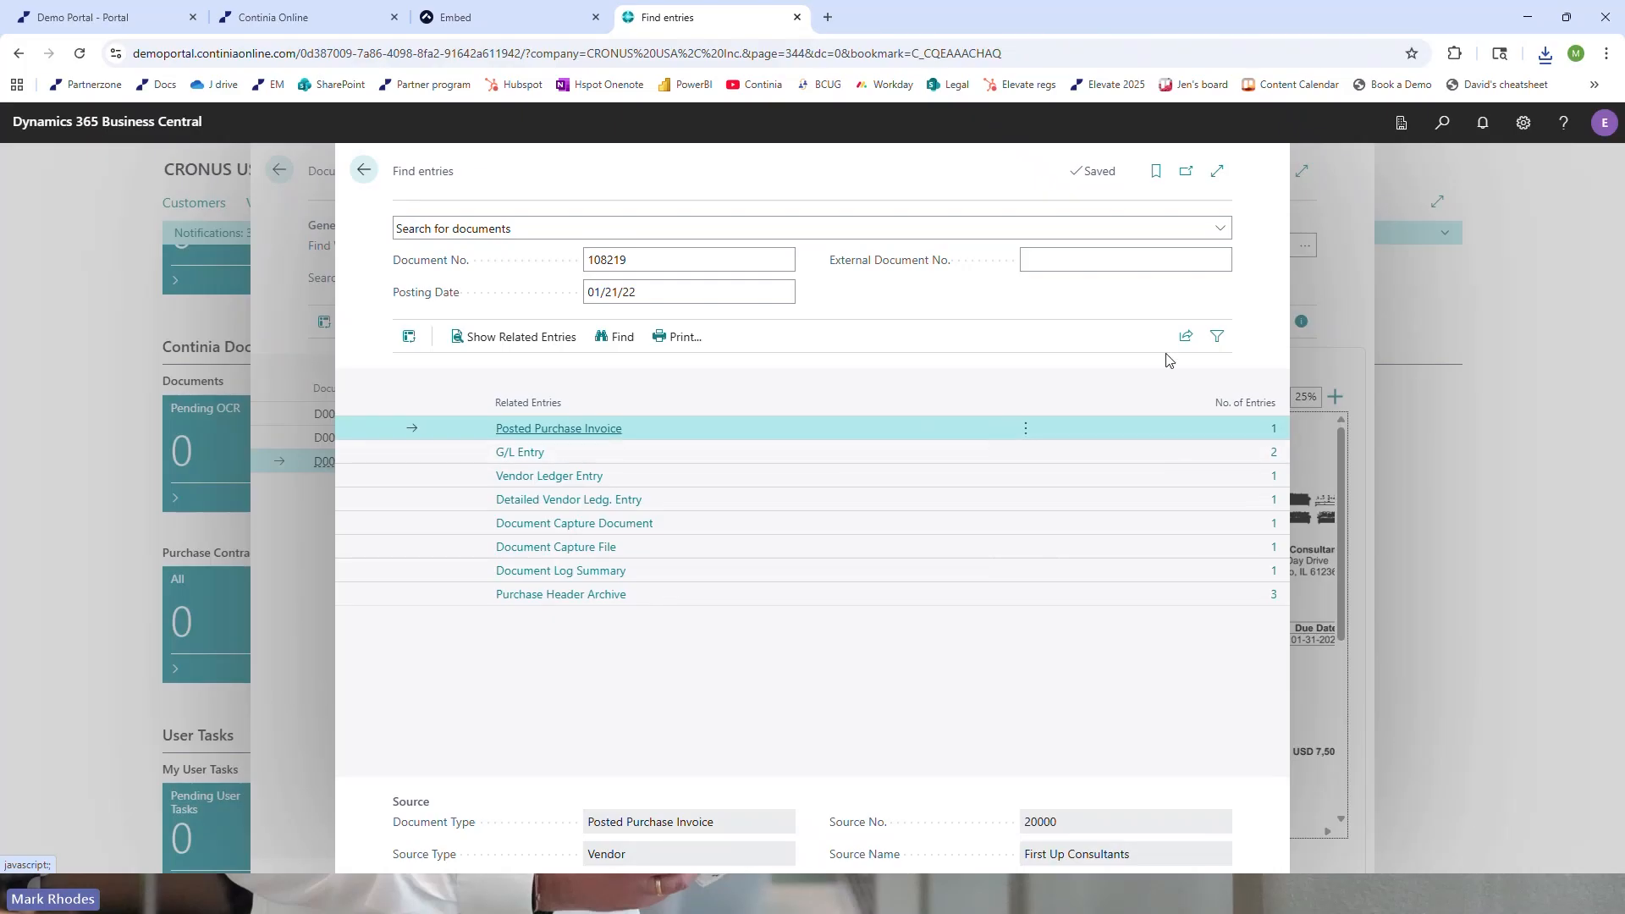
click(1259, 453)
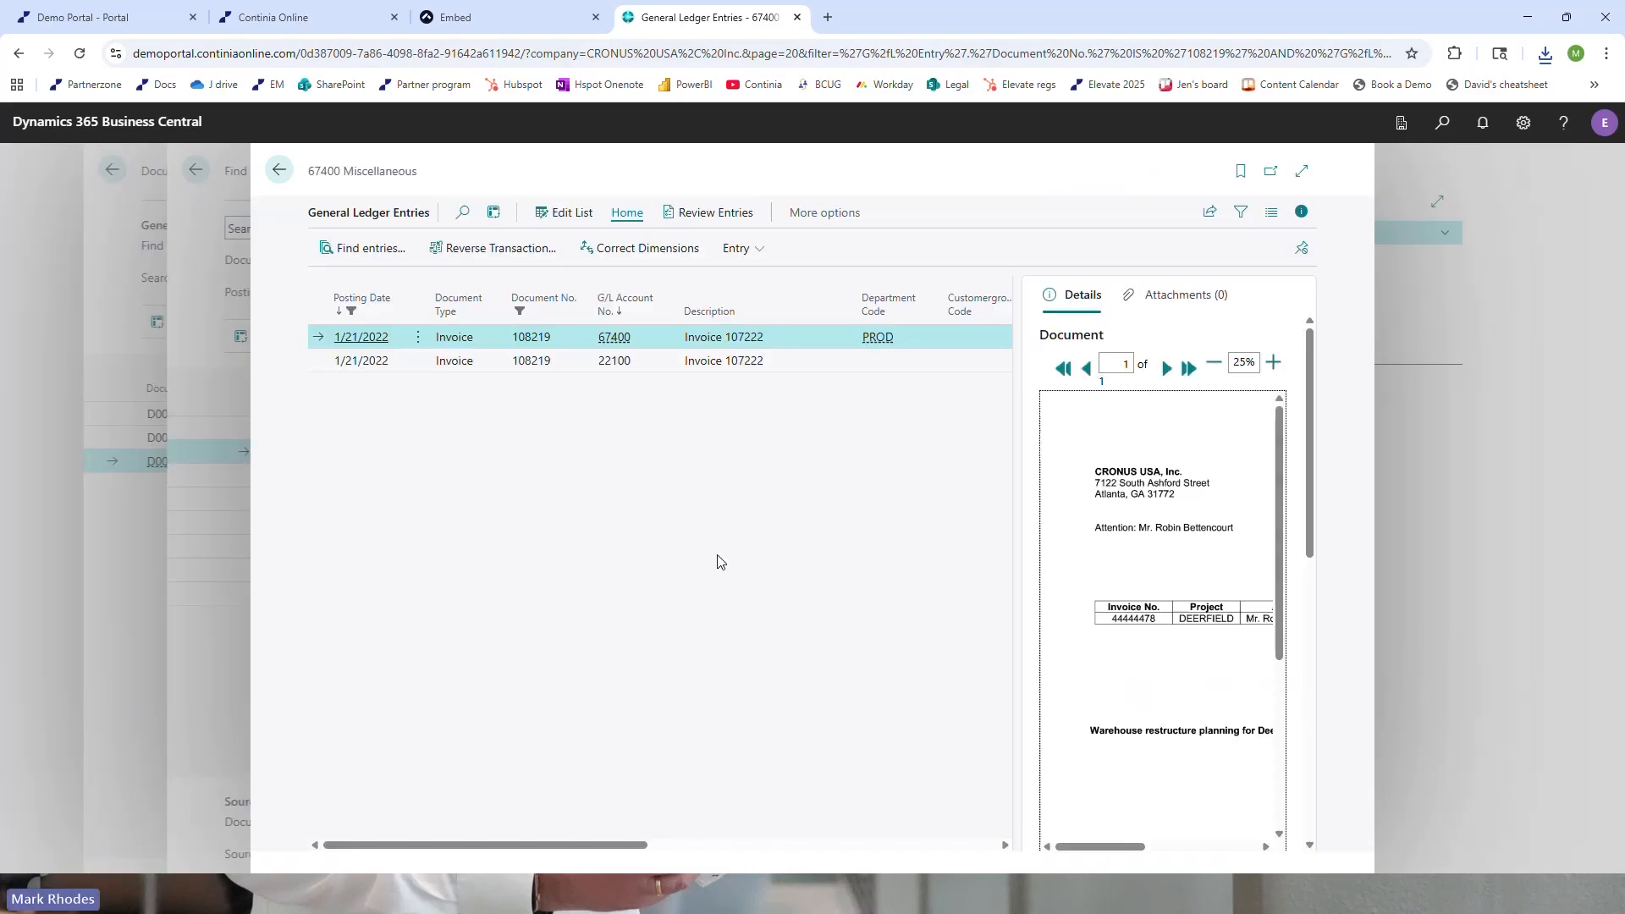
drag(631, 846, 907, 860)
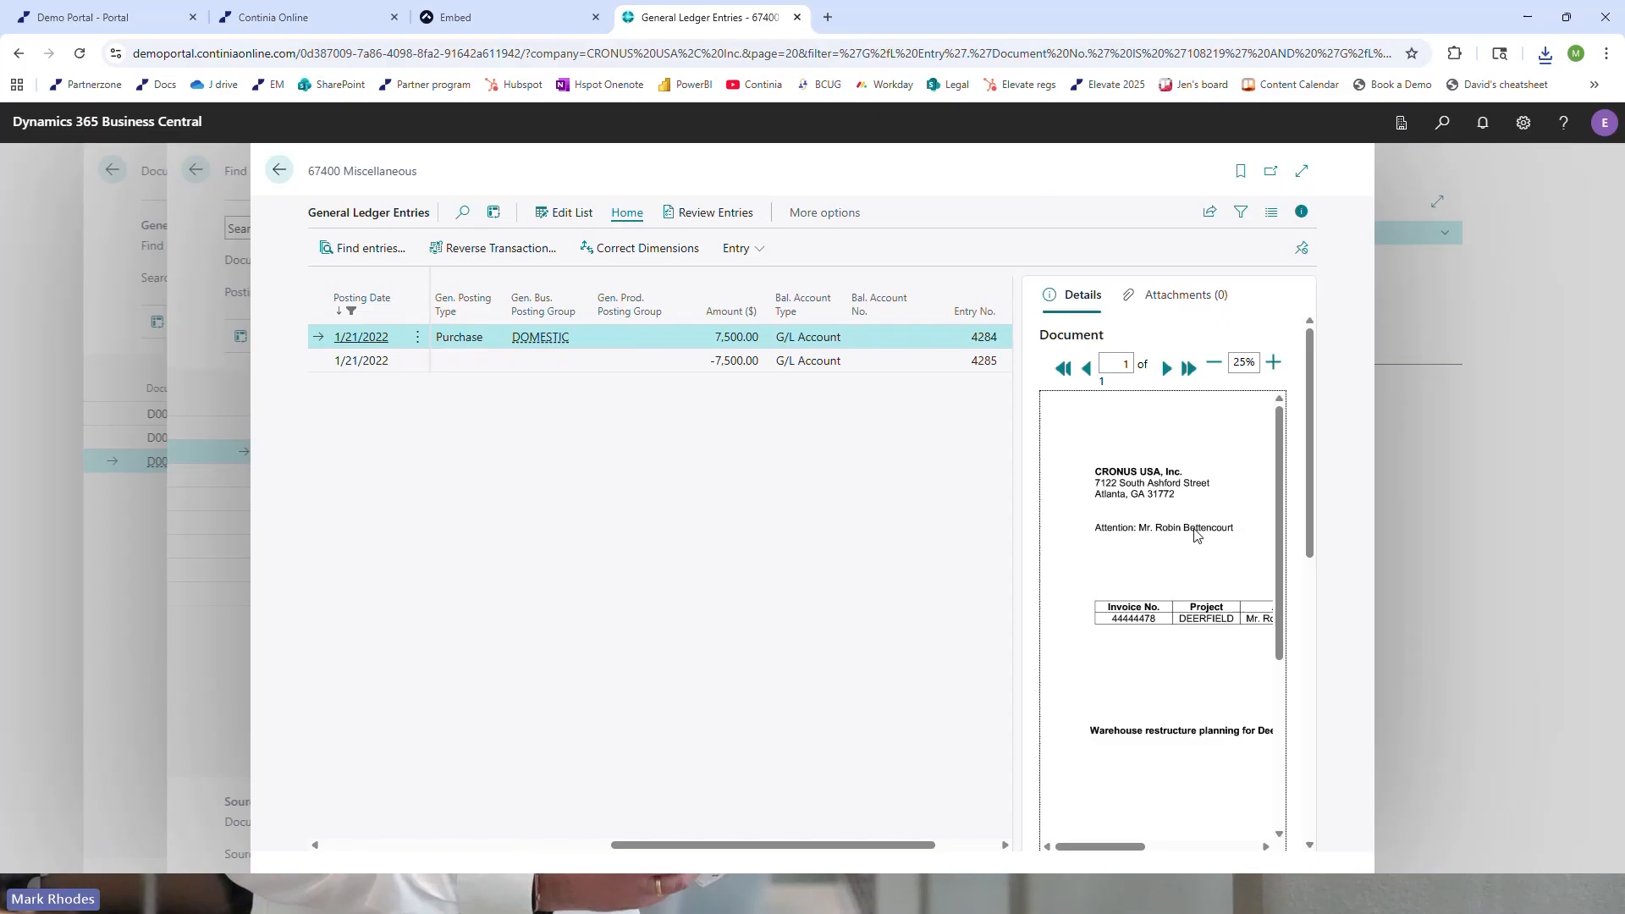
click(282, 172)
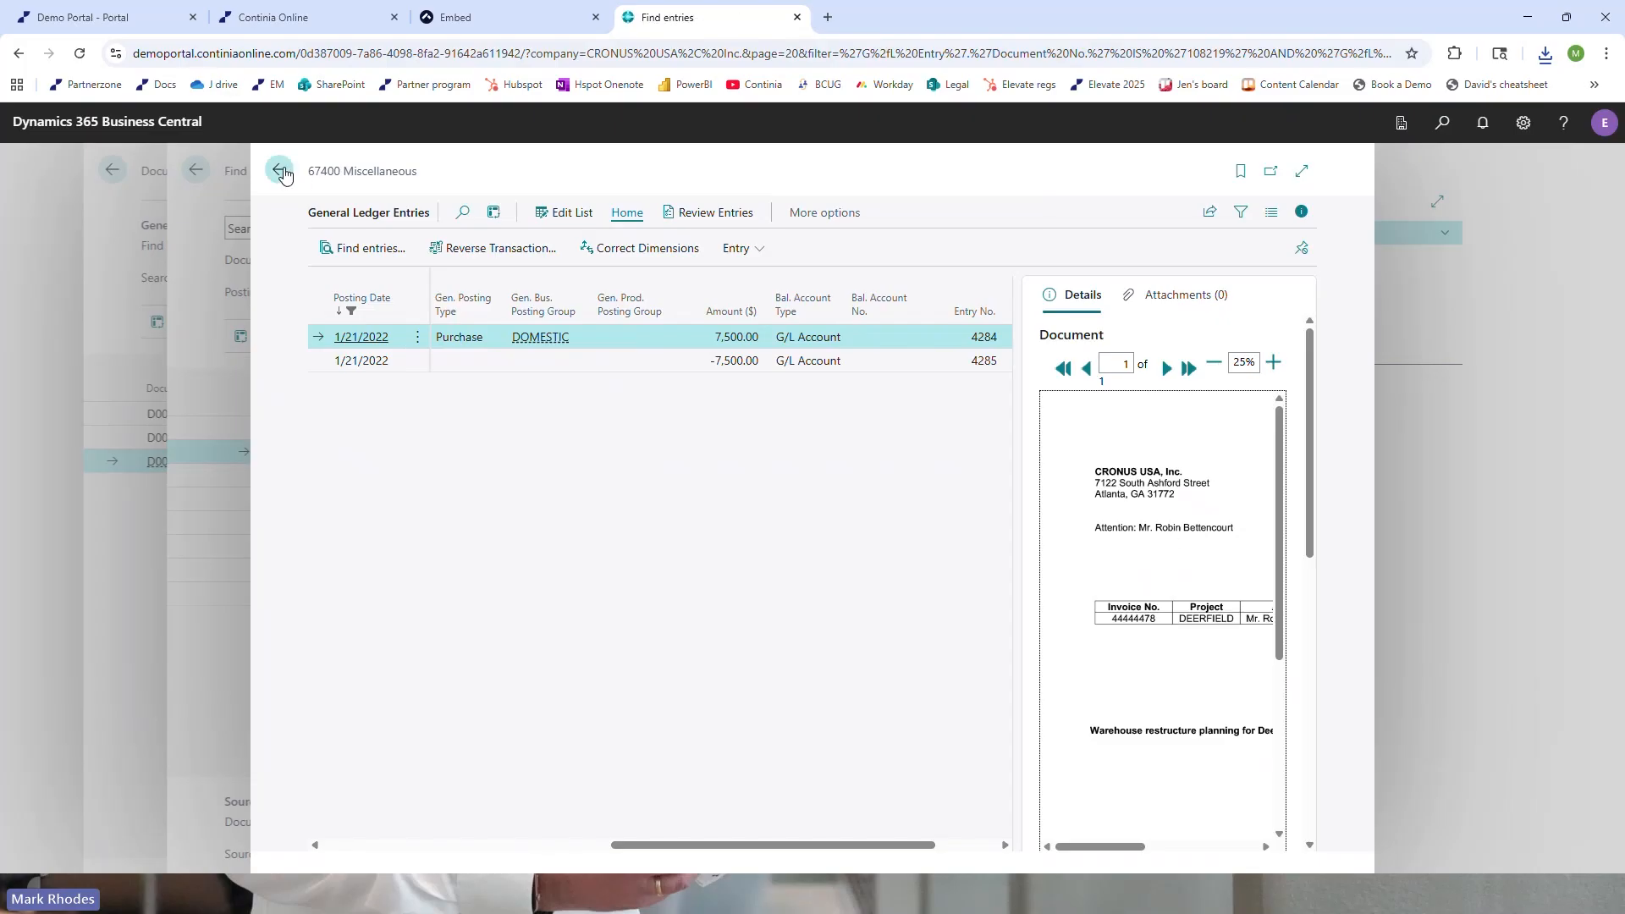
click(282, 172)
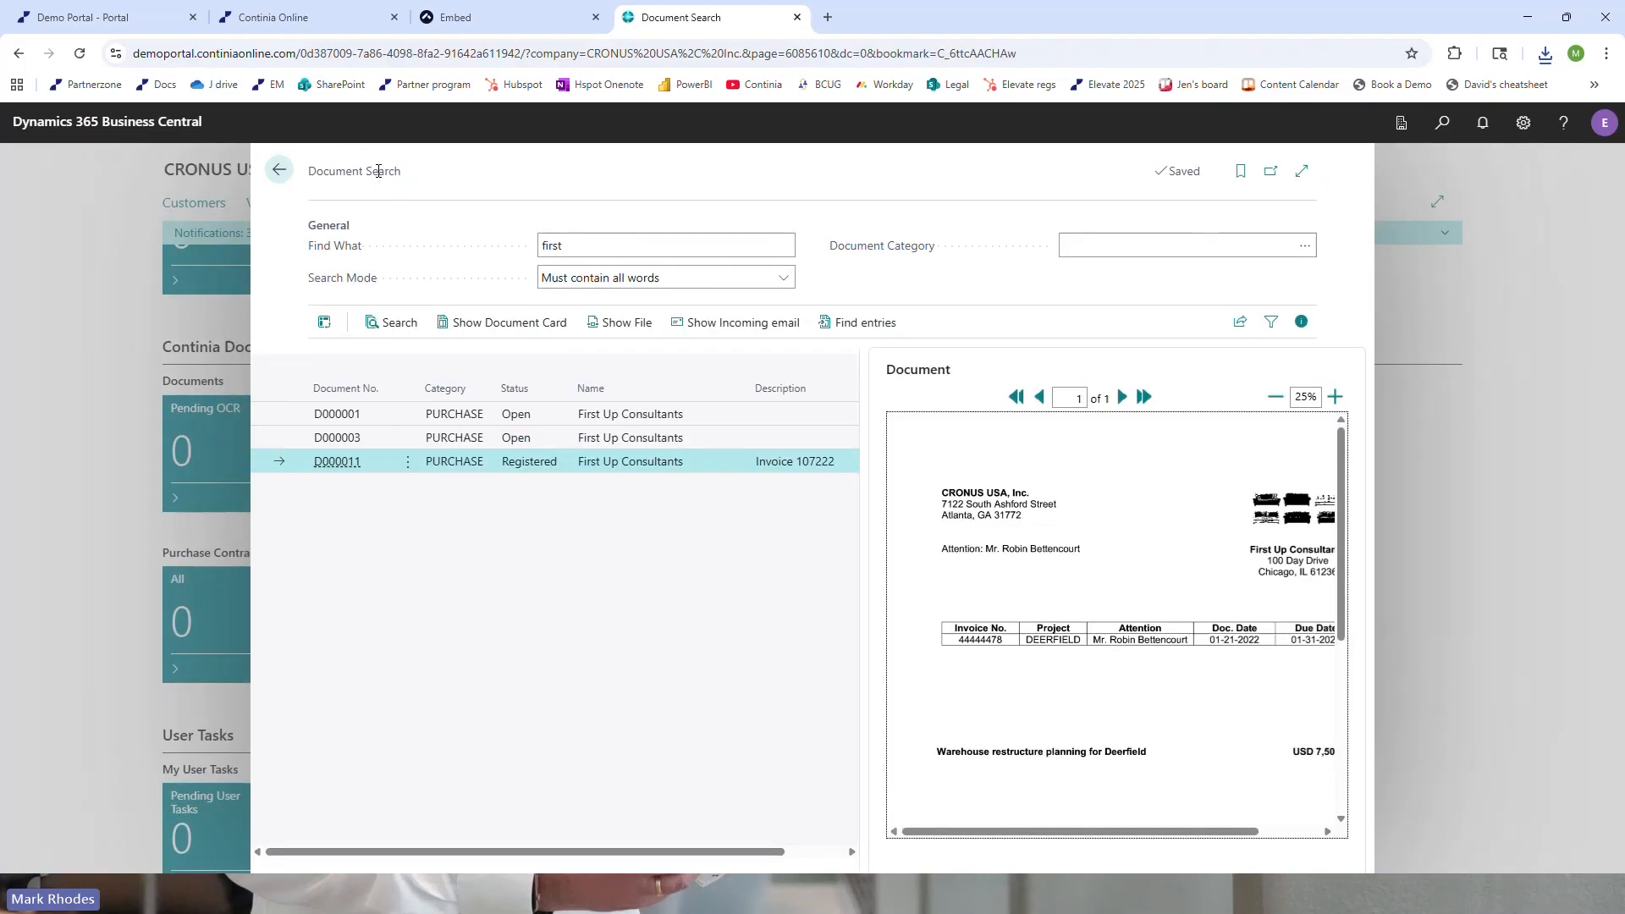
Search all documents for "st" and preview the registered Gozer Enterprises document D000012
click(596, 244)
text(st)
key(Tab)
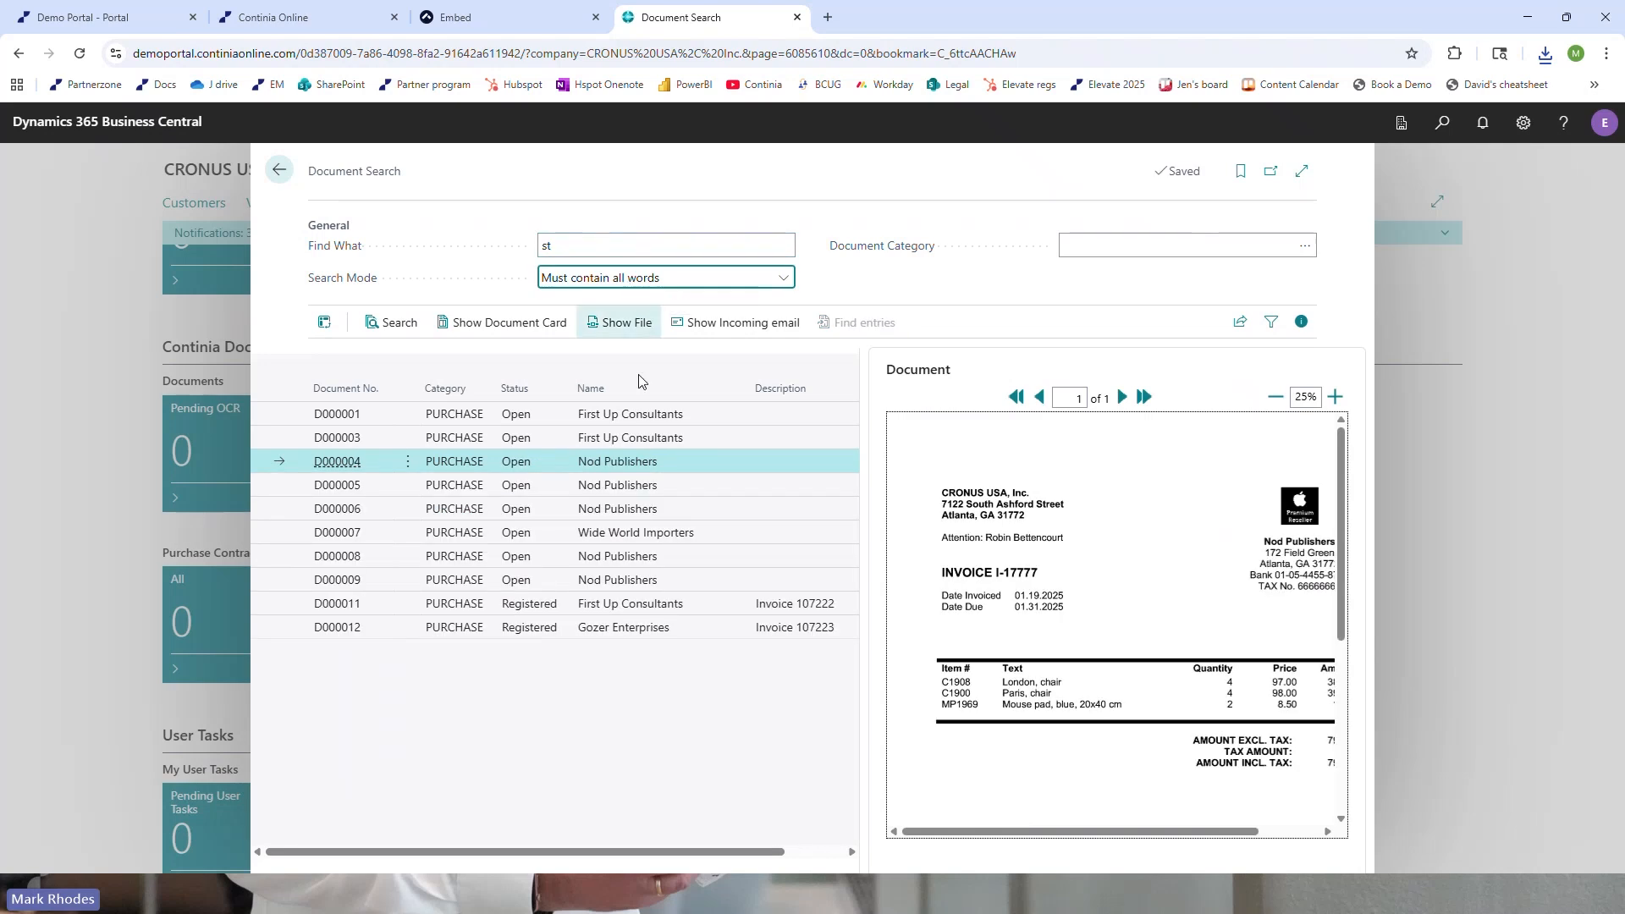
click(642, 635)
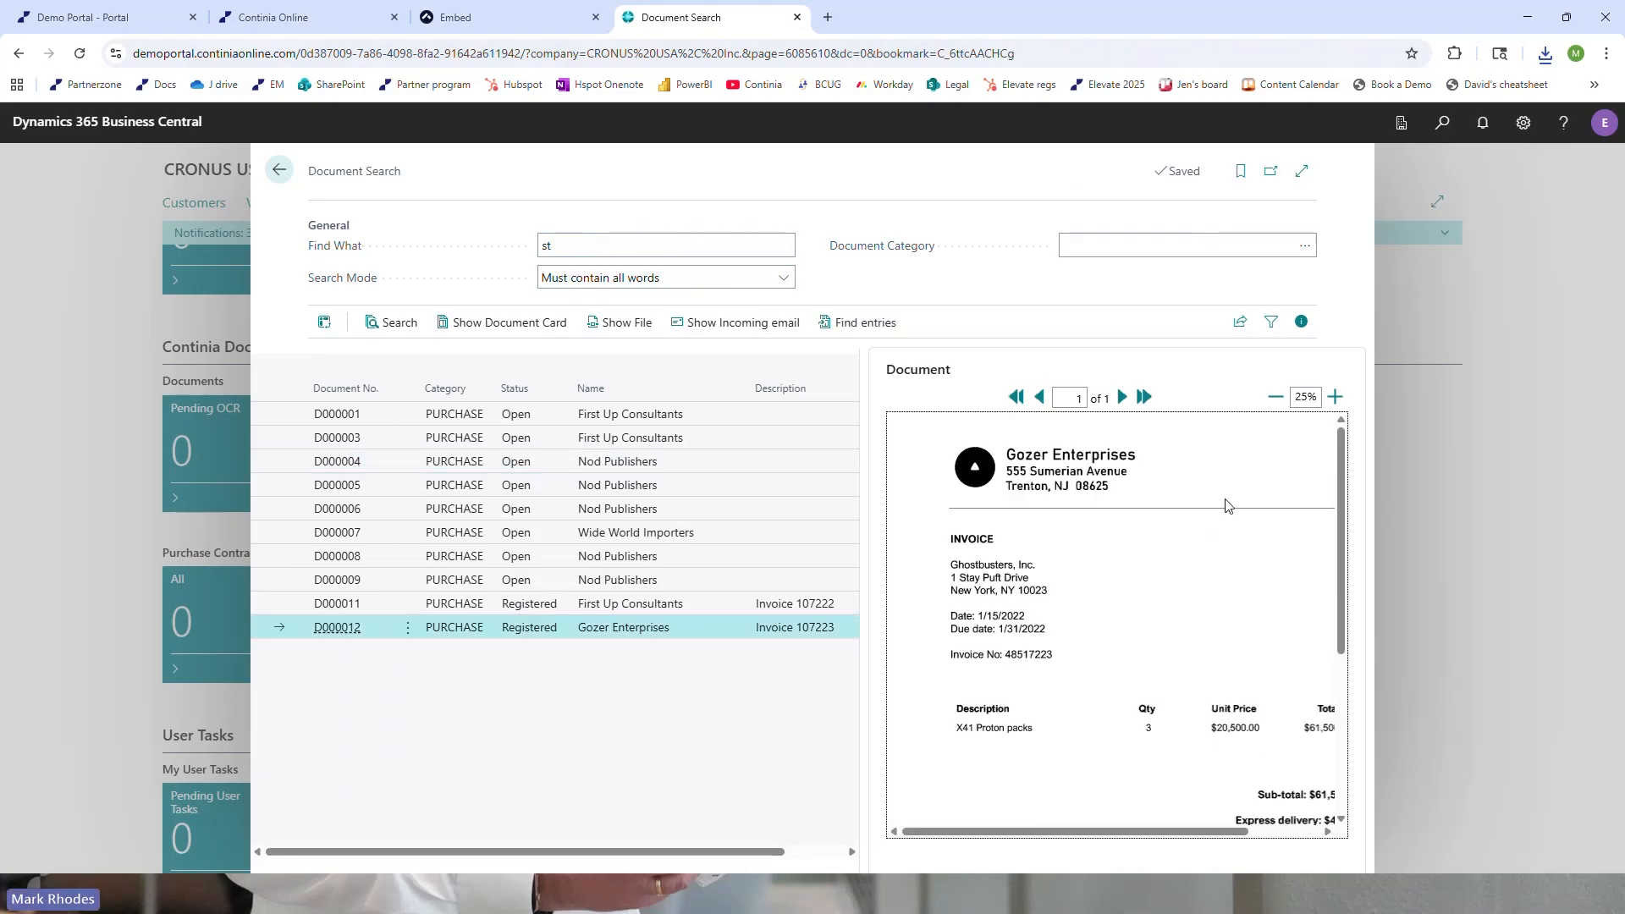
scroll(1226, 505, down, 3)
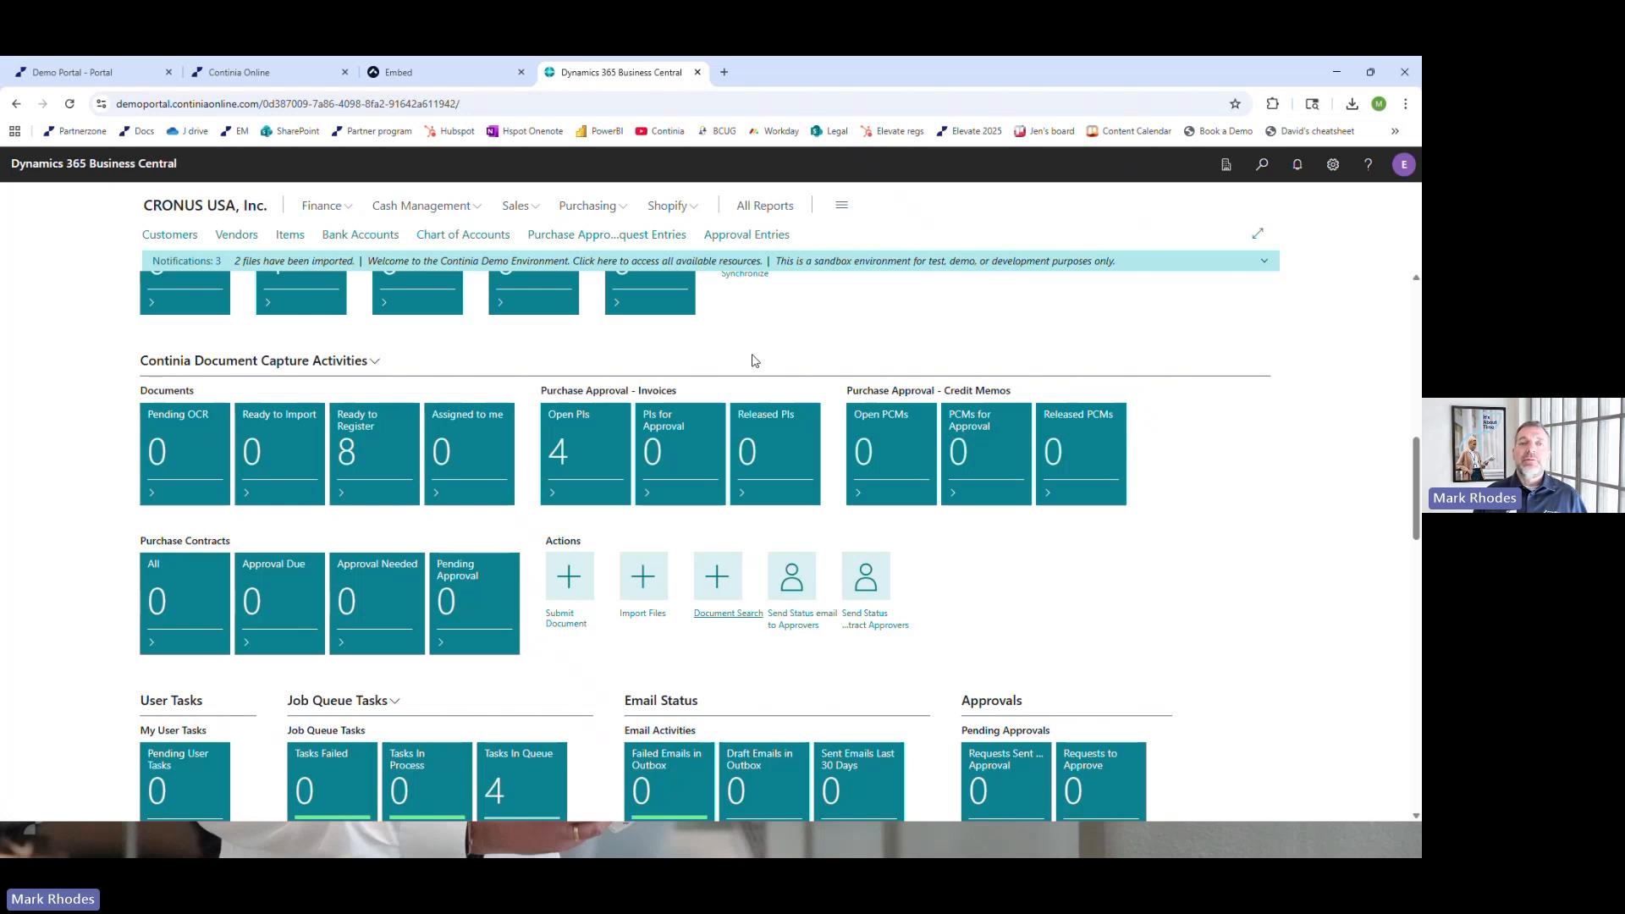
Switch to the expense app emulator and start a new expense from the stored Food Market receipt of USD 5.41
click(483, 82)
click(712, 484)
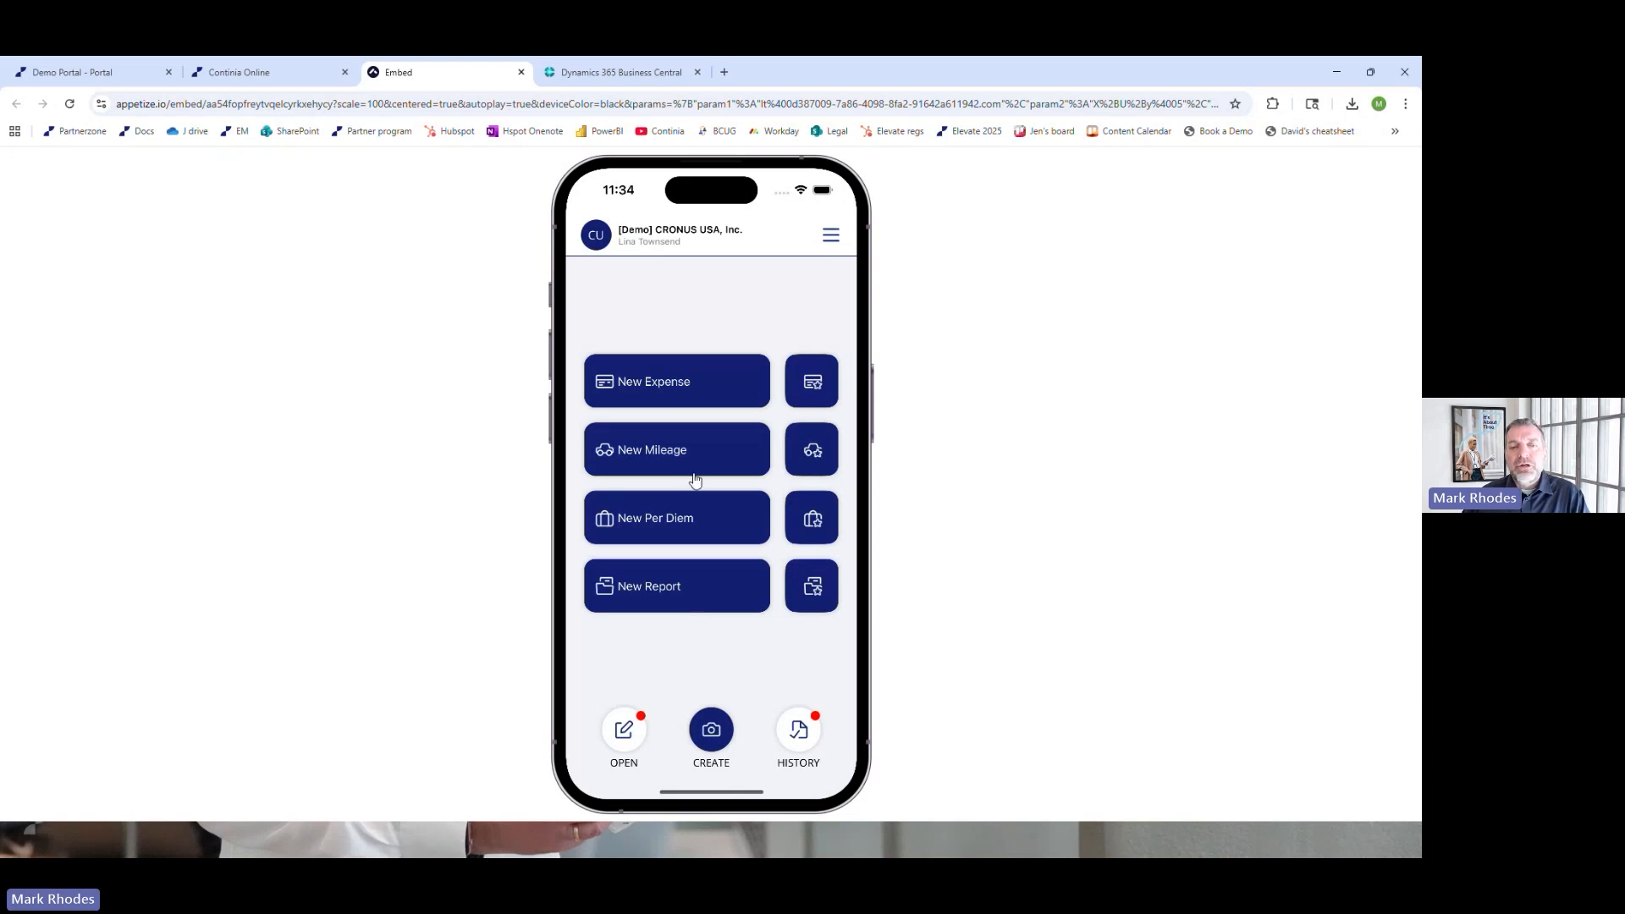
click(690, 386)
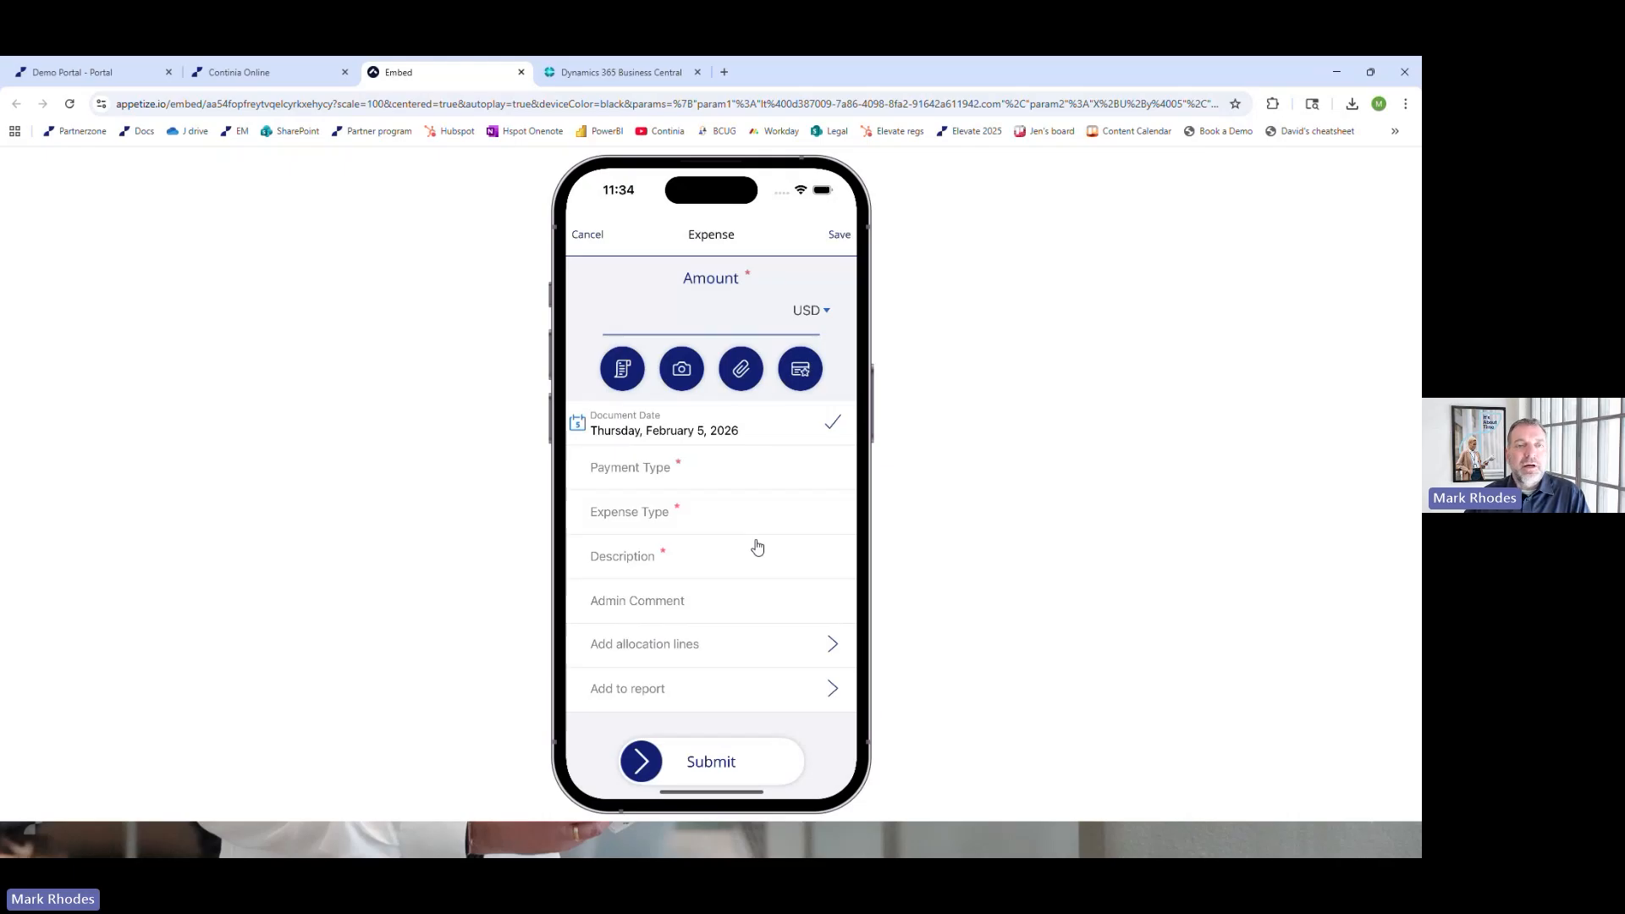
click(620, 373)
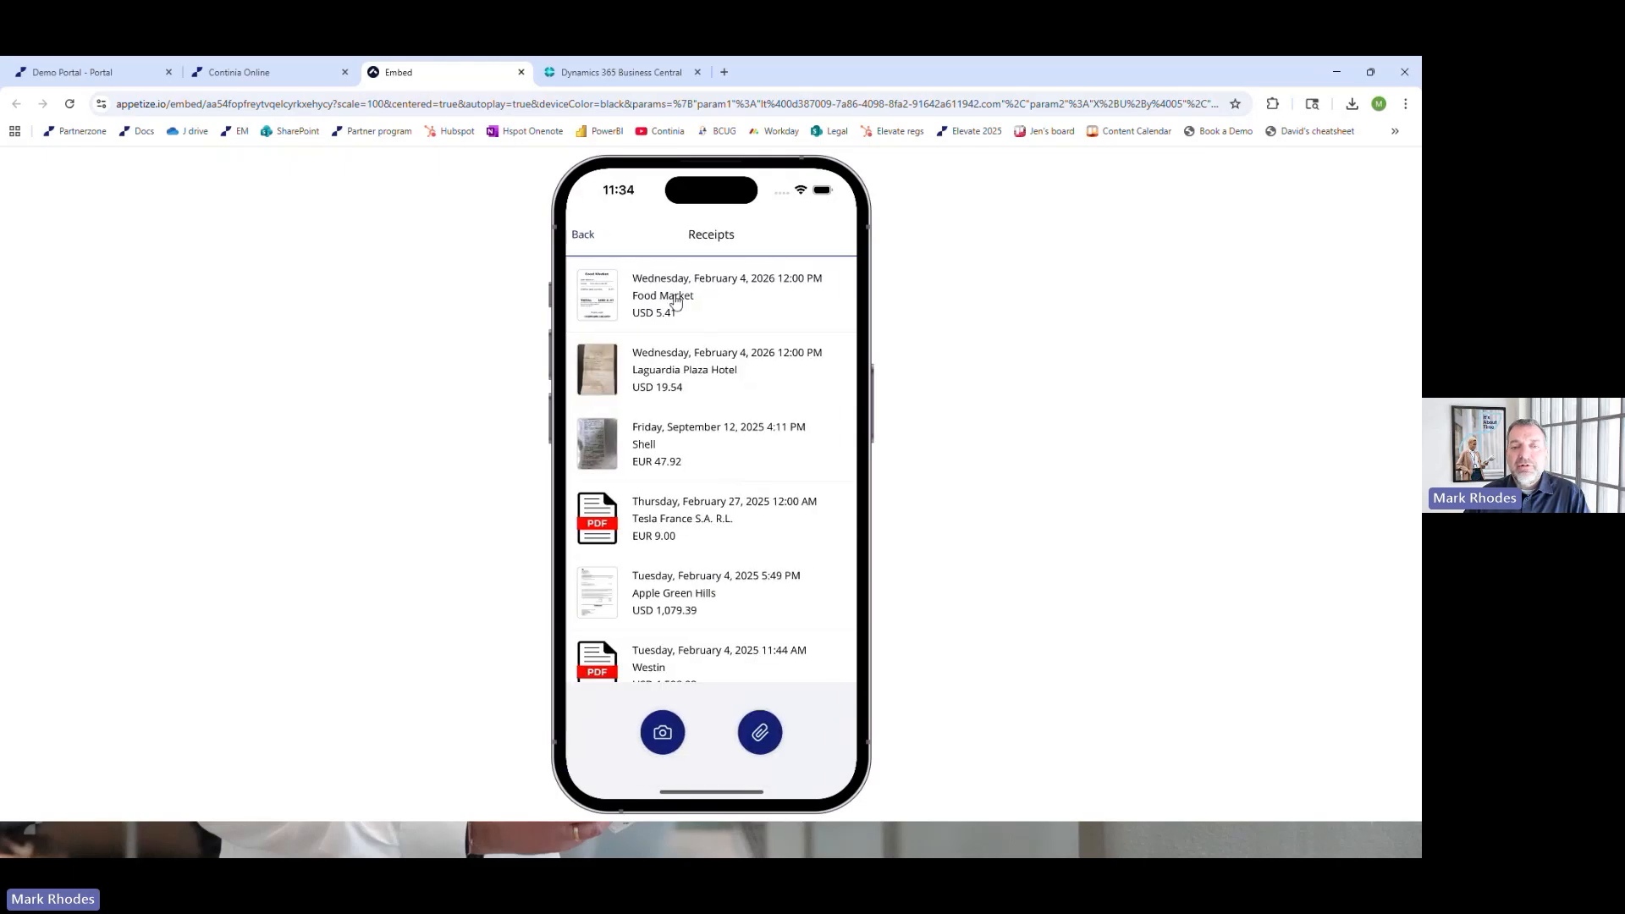
click(676, 302)
click(833, 235)
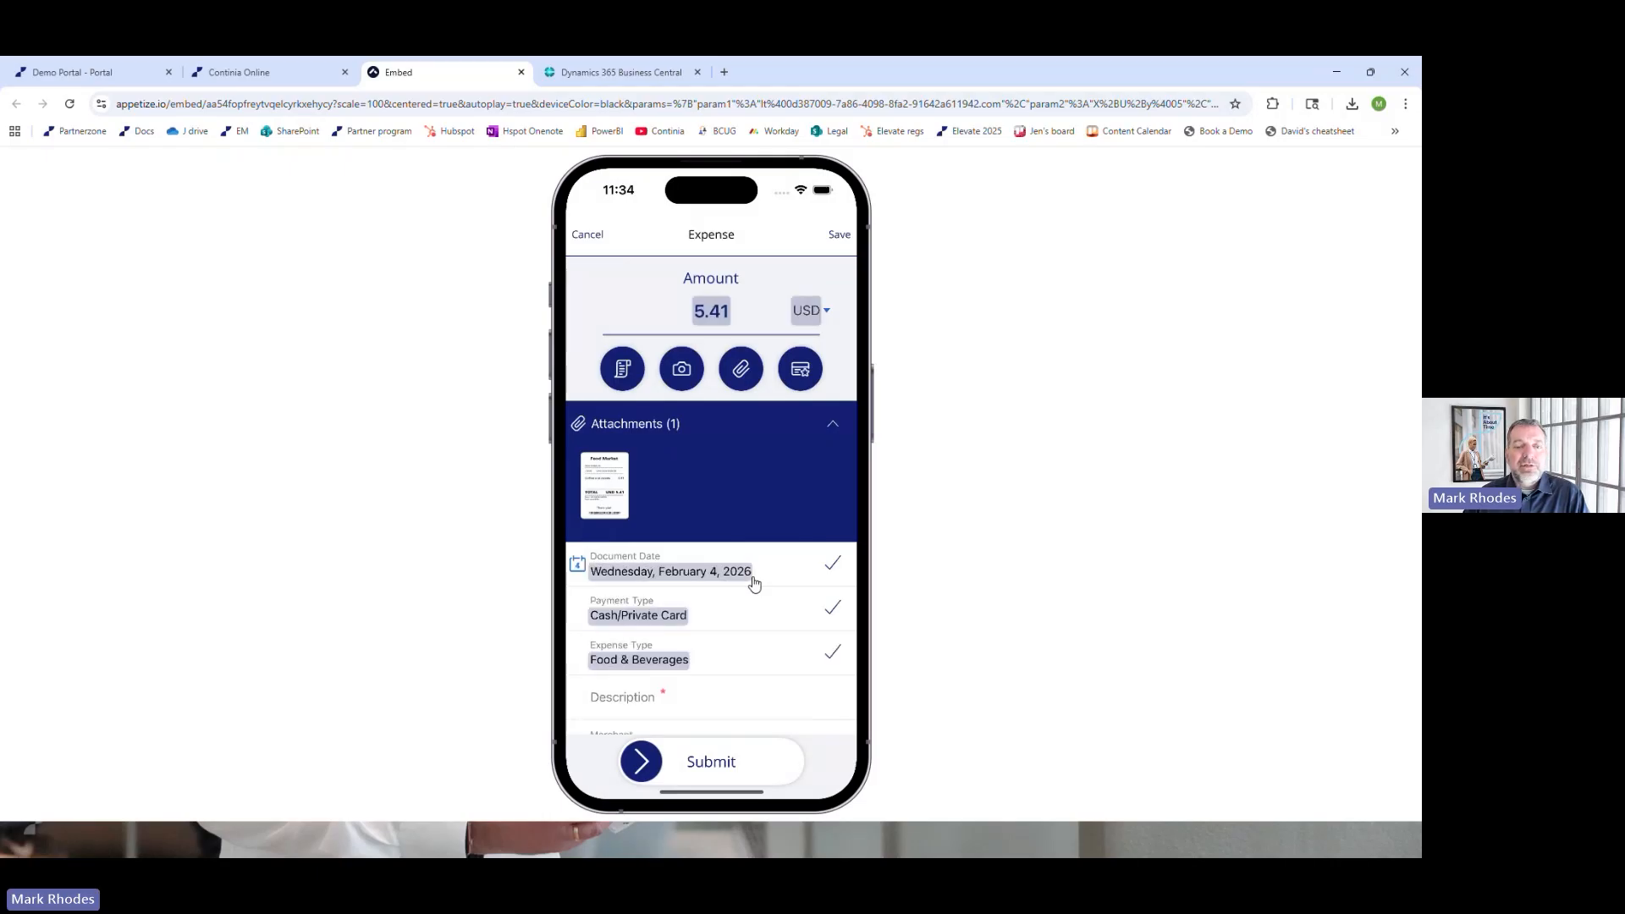
Collapse the expense's attachments, enter "Coffee" as the description, and submit the expense
click(834, 428)
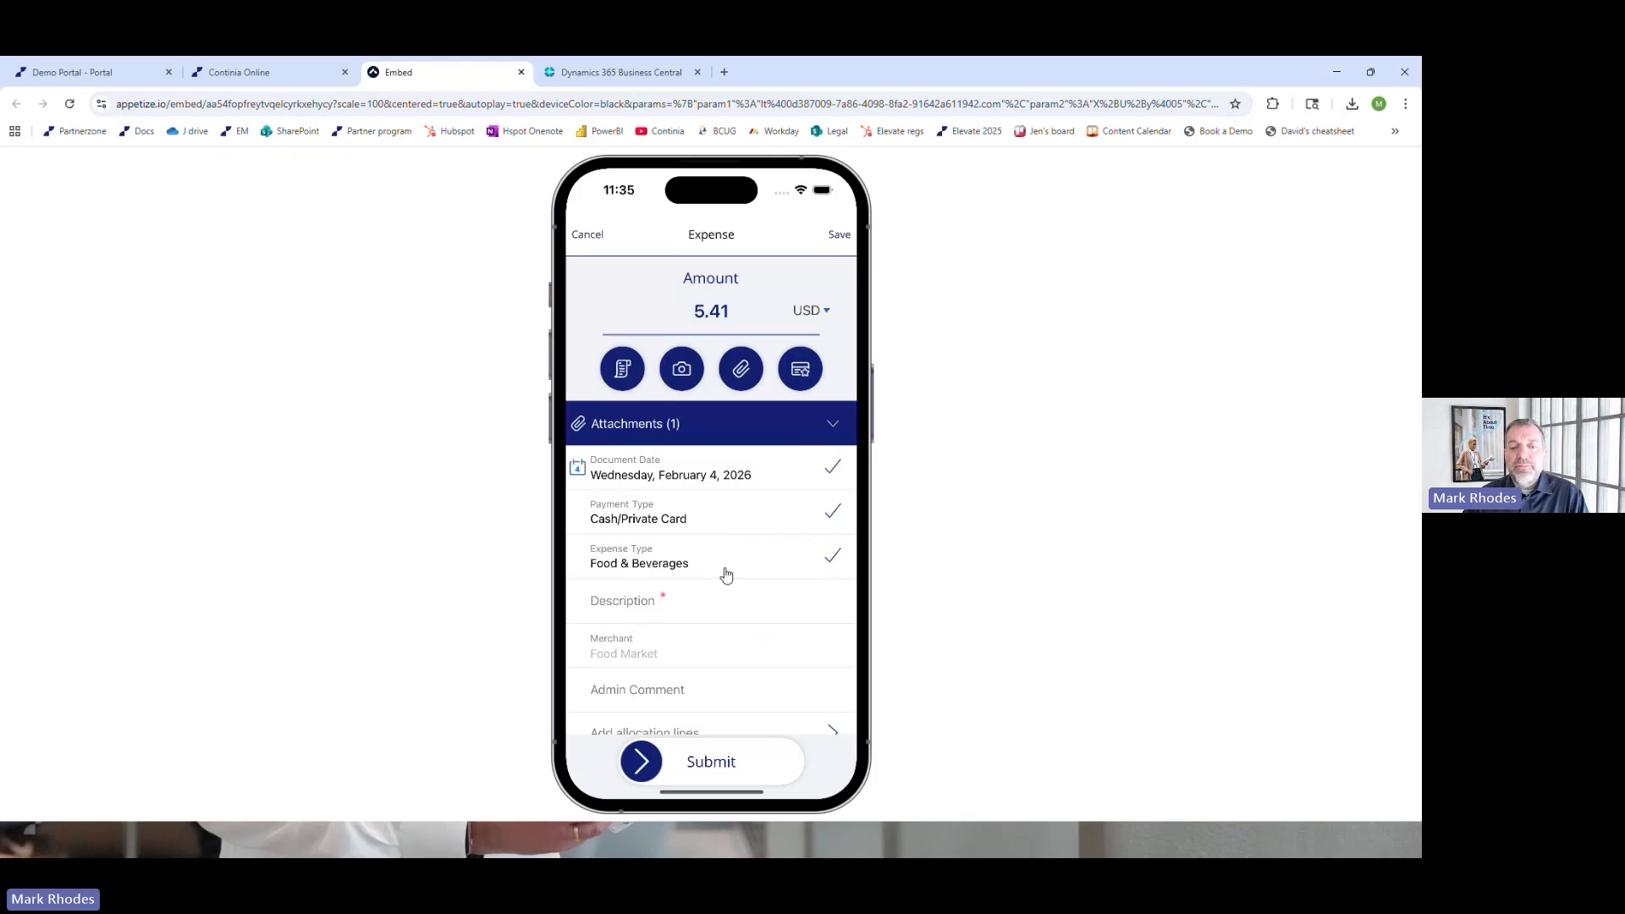
click(649, 611)
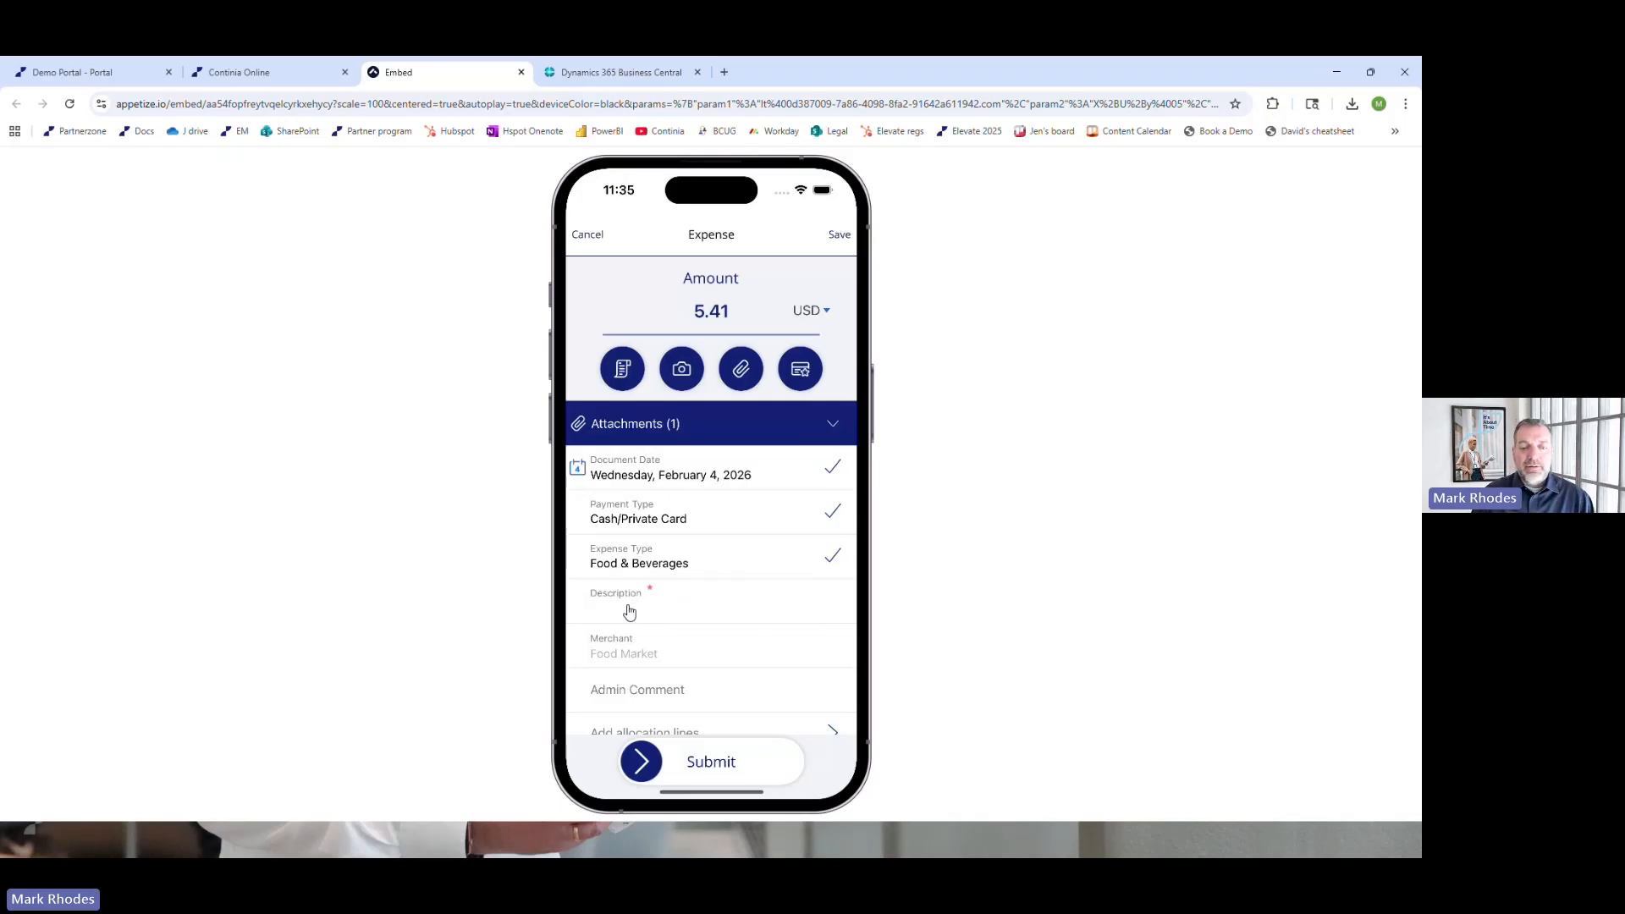
text(Coffe)
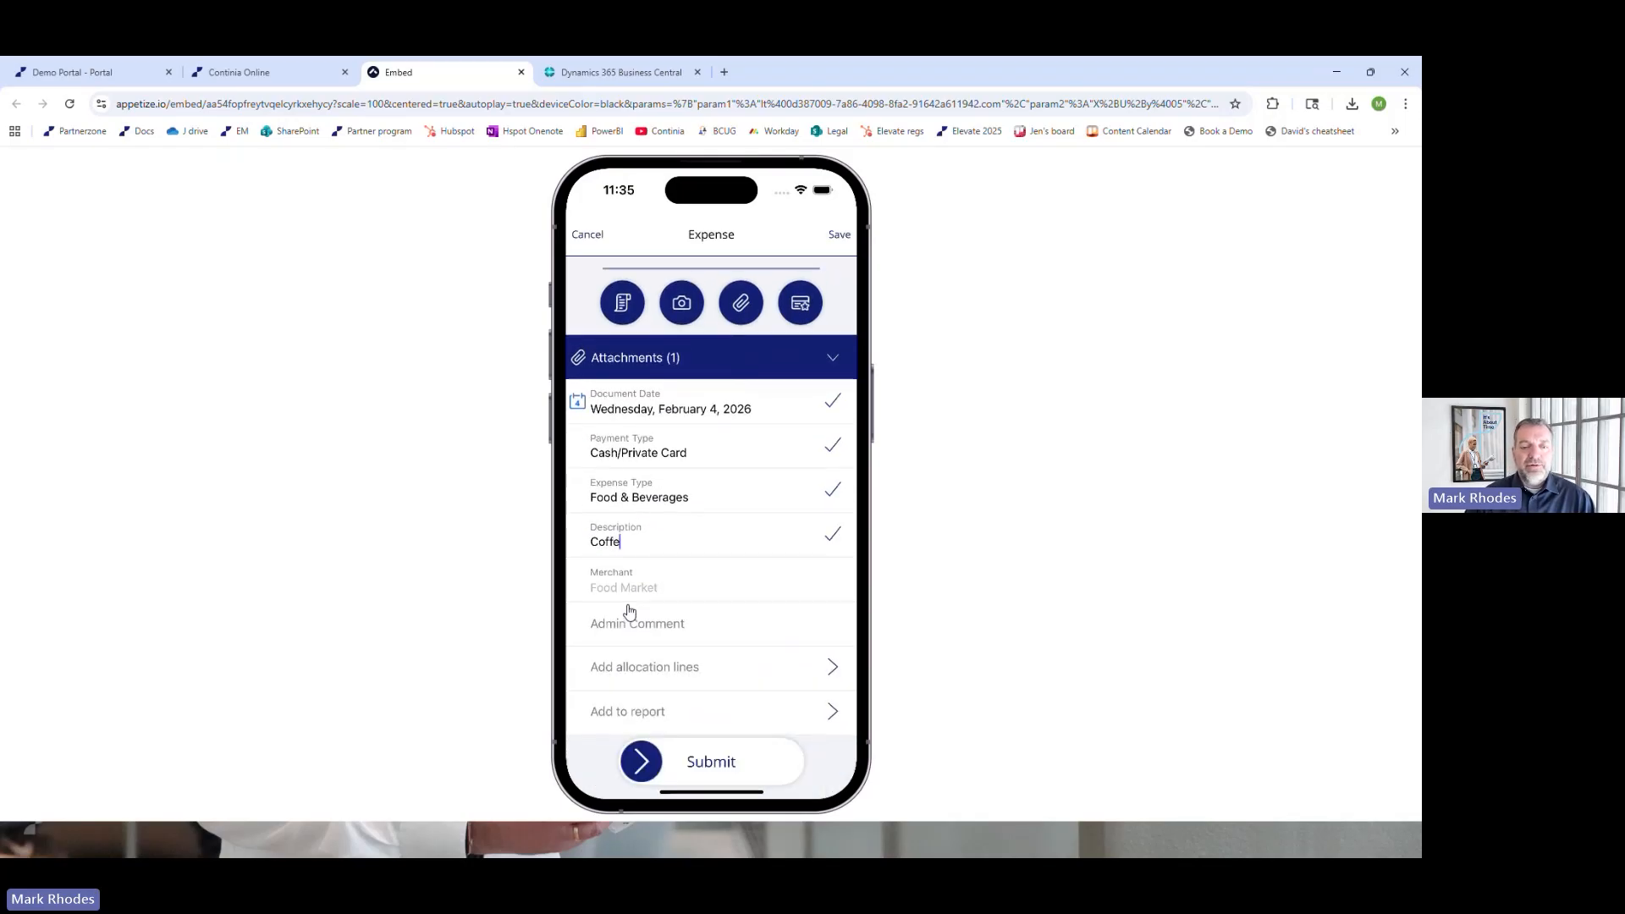
text(e)
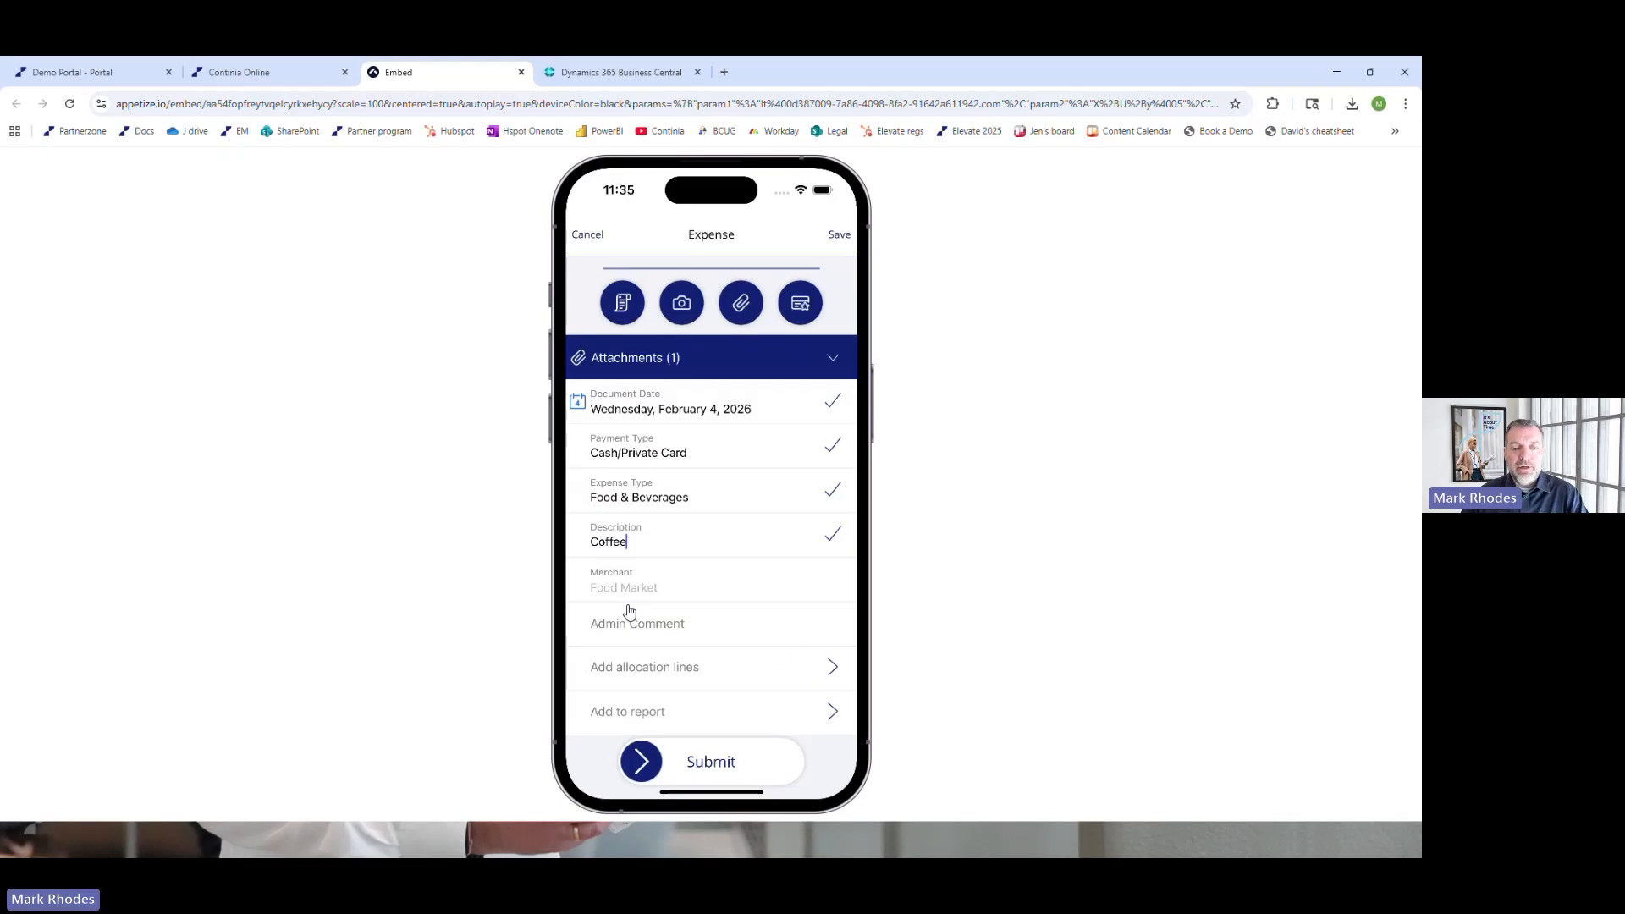
drag(643, 765, 803, 771)
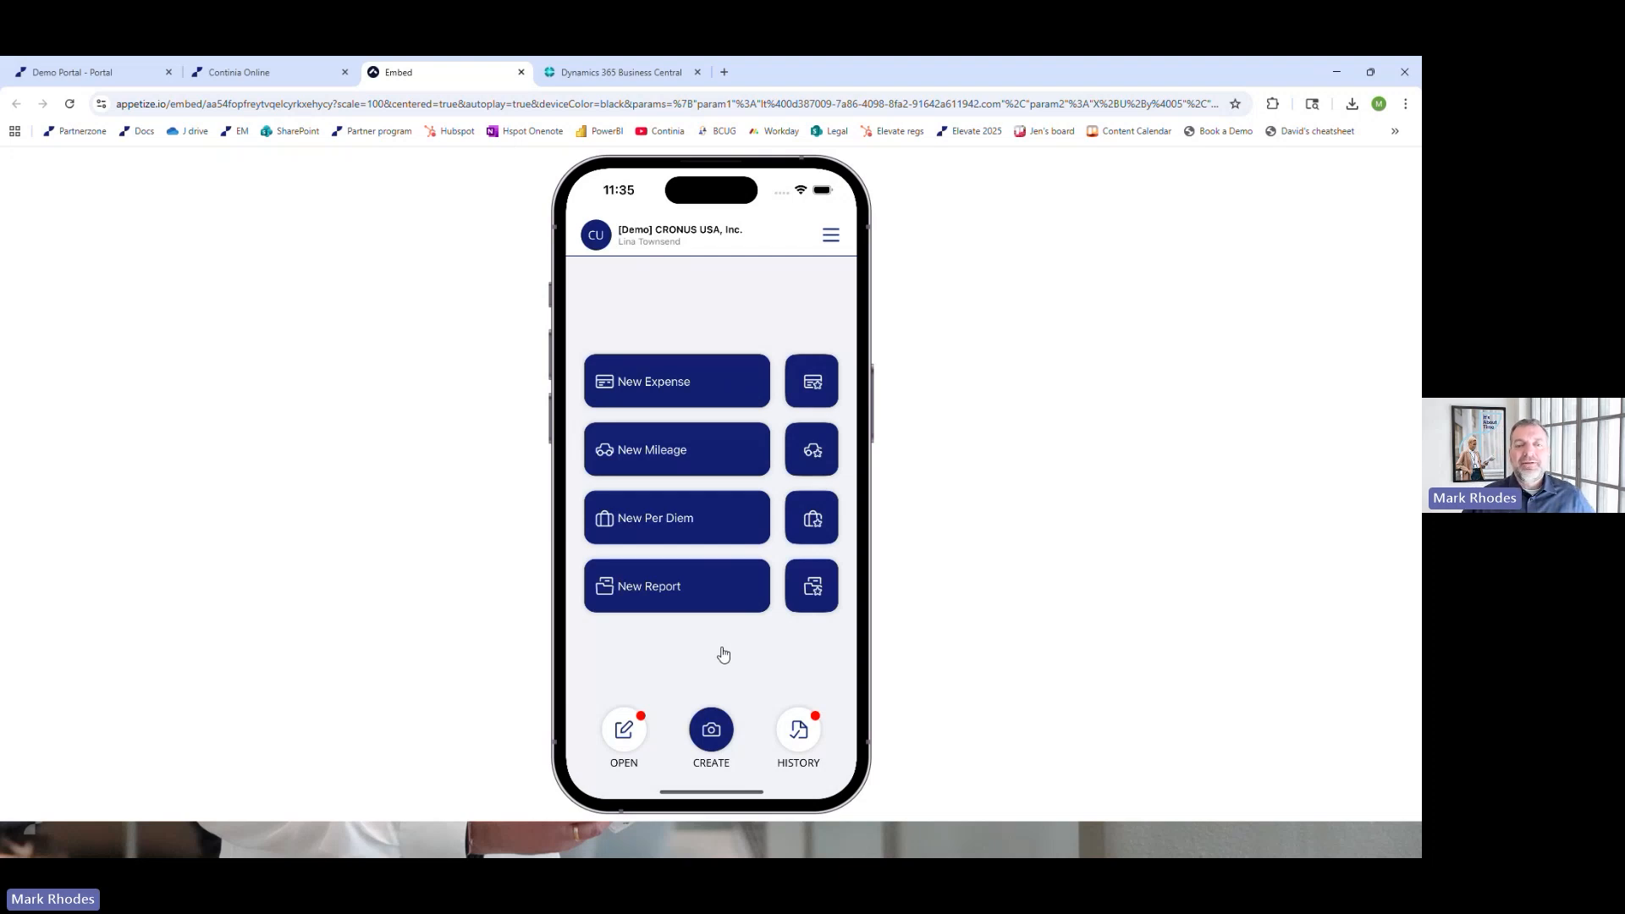
Switch to Business Central and synchronize the Continia Expense Management activities with Continia Online
click(585, 76)
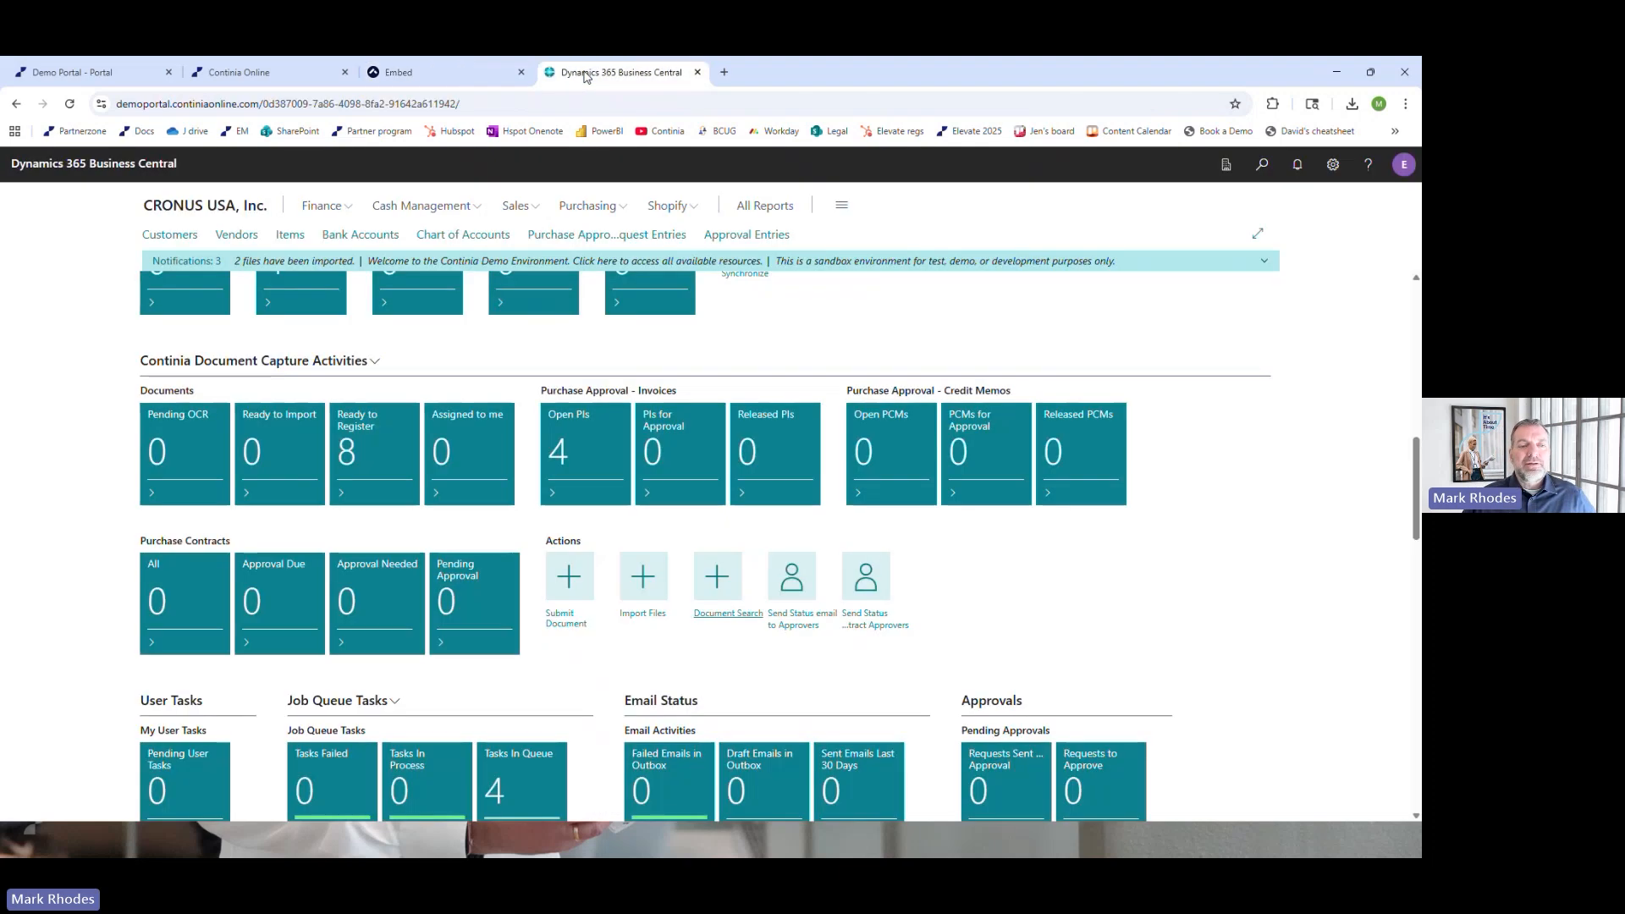
scroll(703, 444, up, 2)
scroll(703, 443, up, 1)
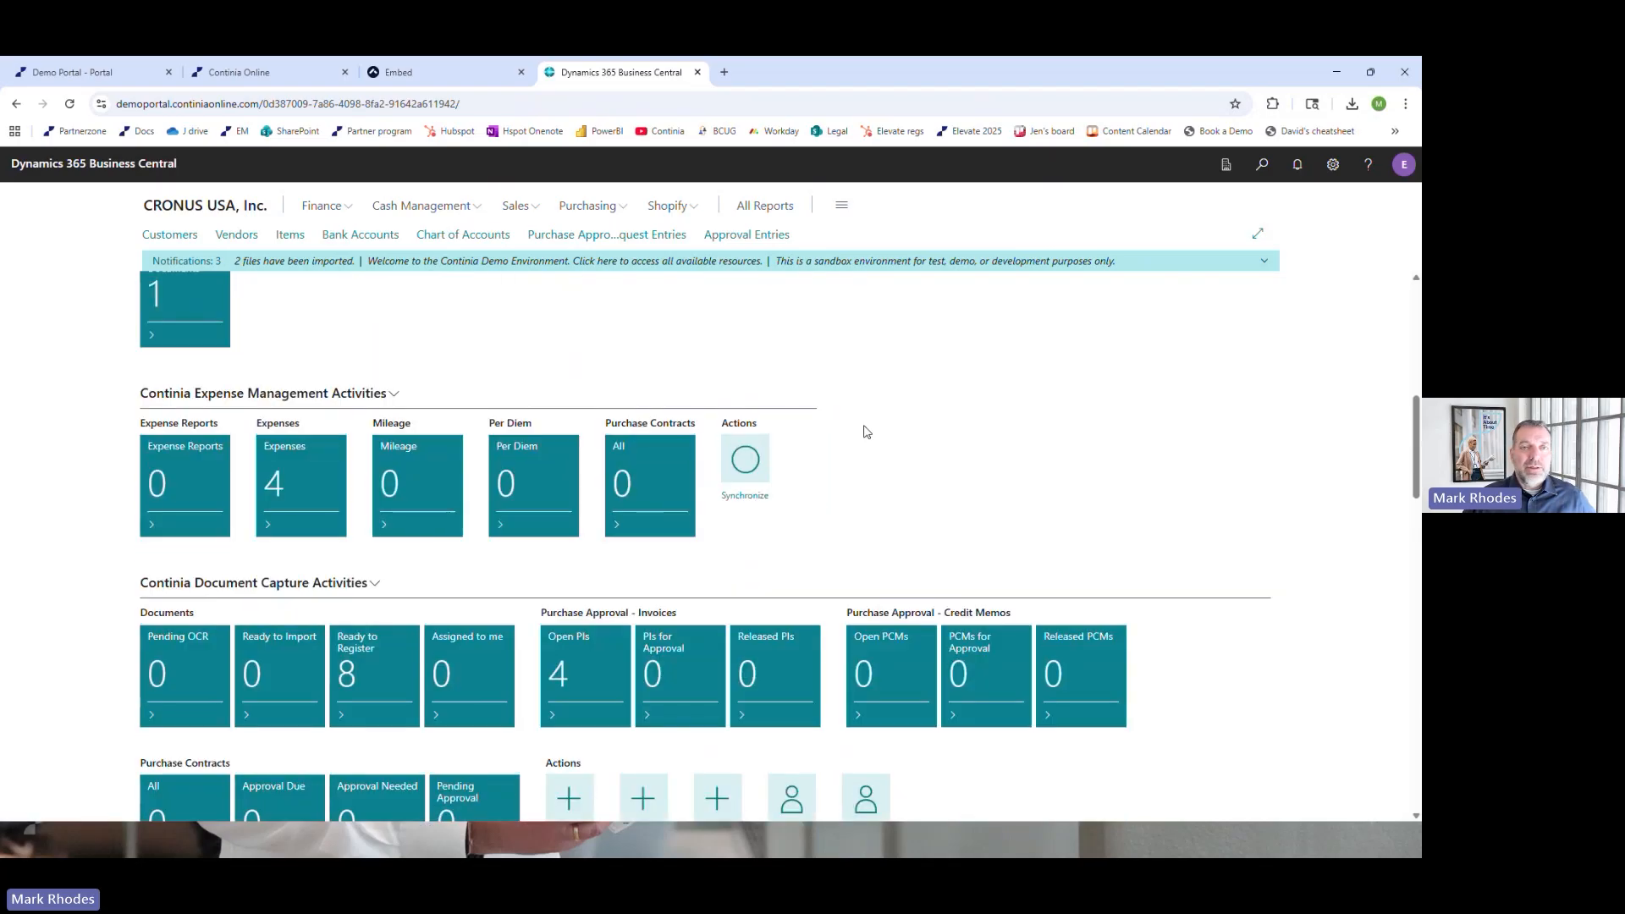
click(738, 501)
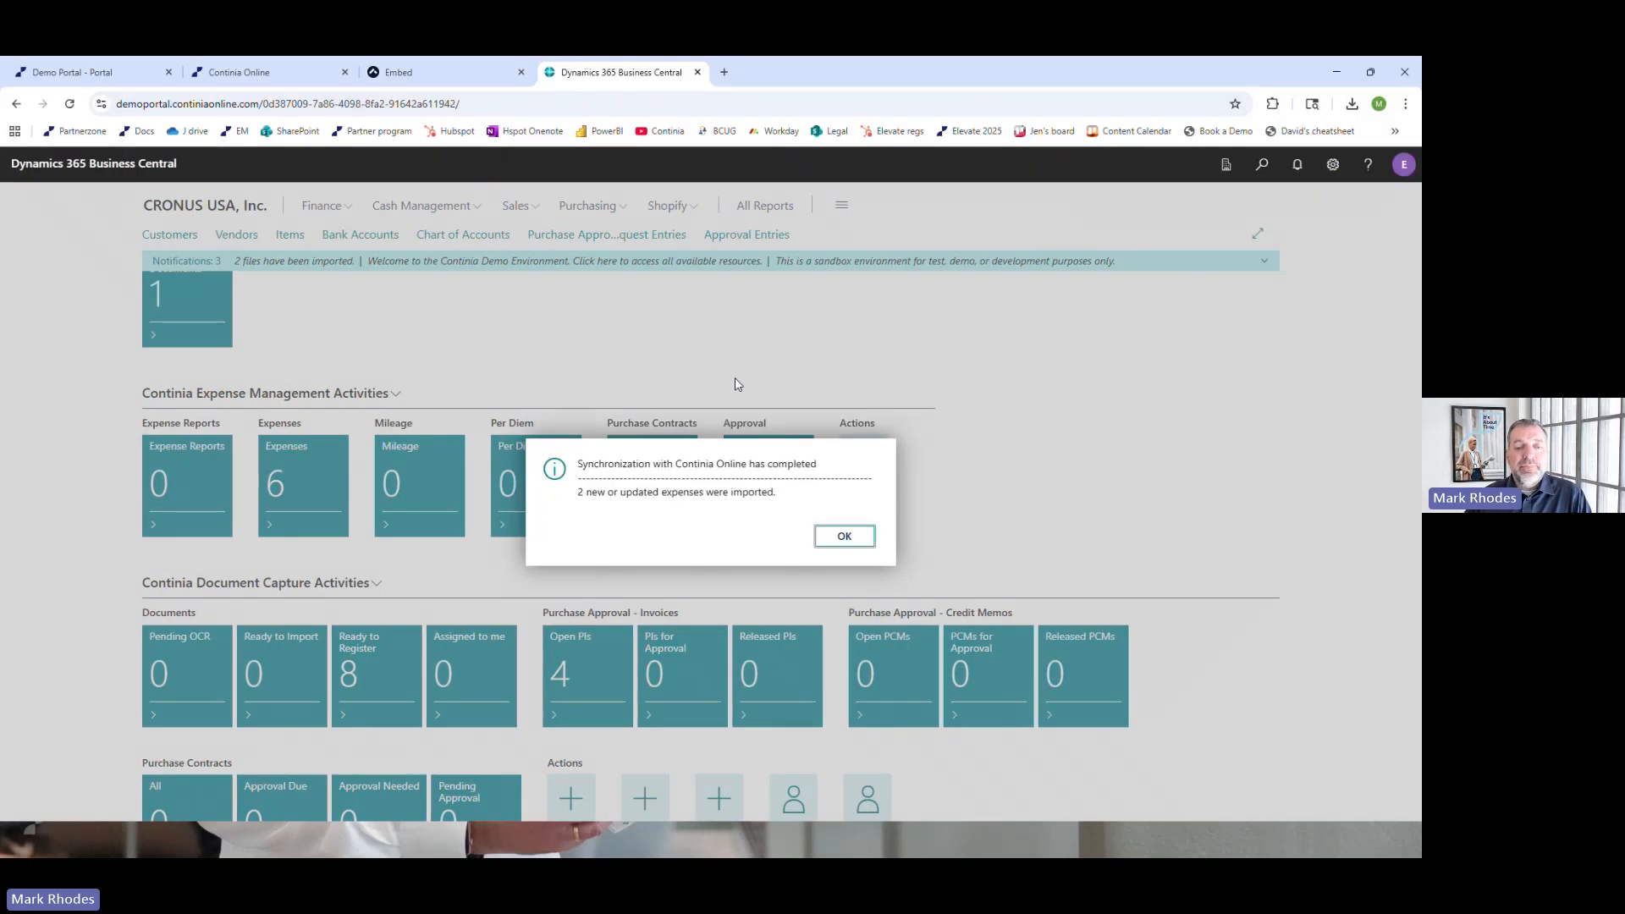
click(847, 538)
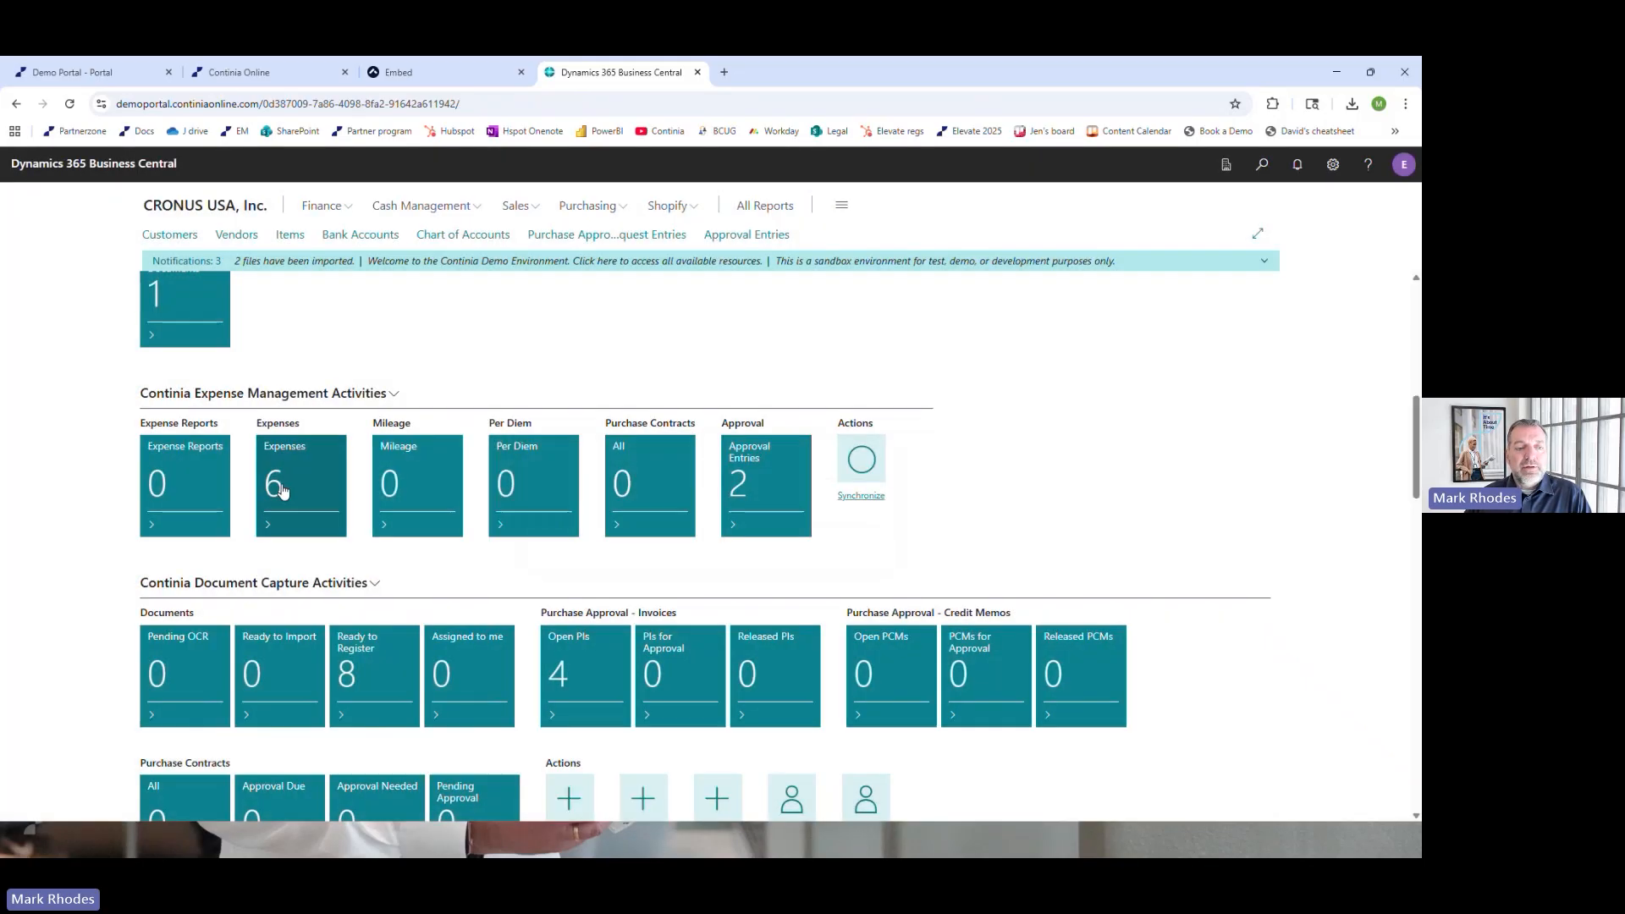
Open the Expenses list and examine the receipts, status and approver of the Lunch and Coffee expenses
click(295, 483)
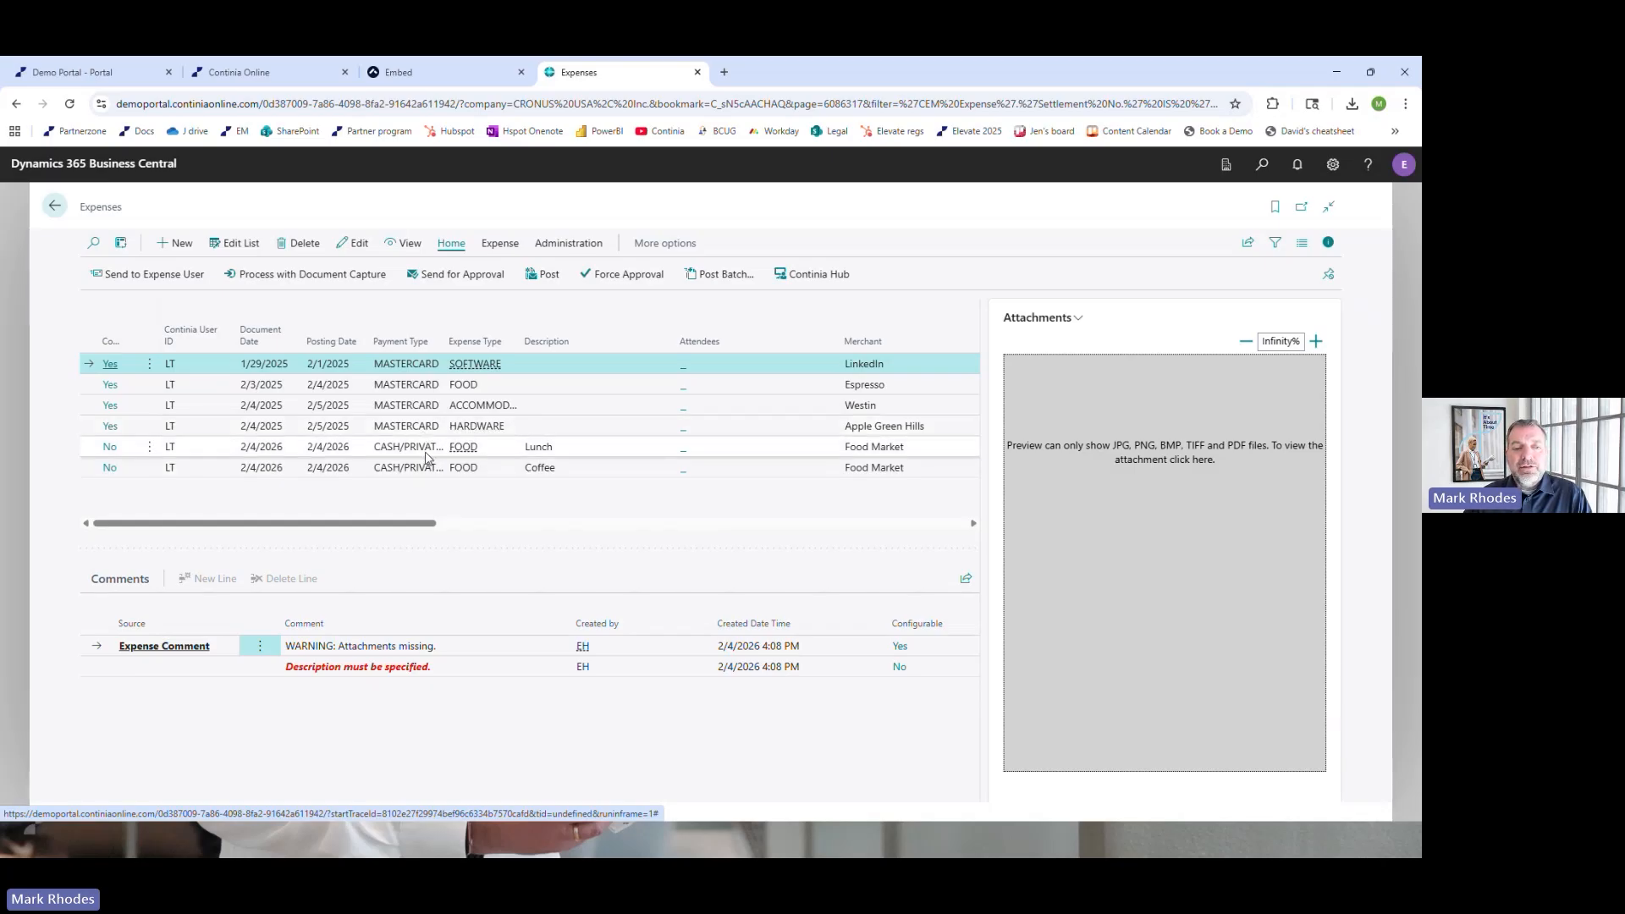
click(428, 458)
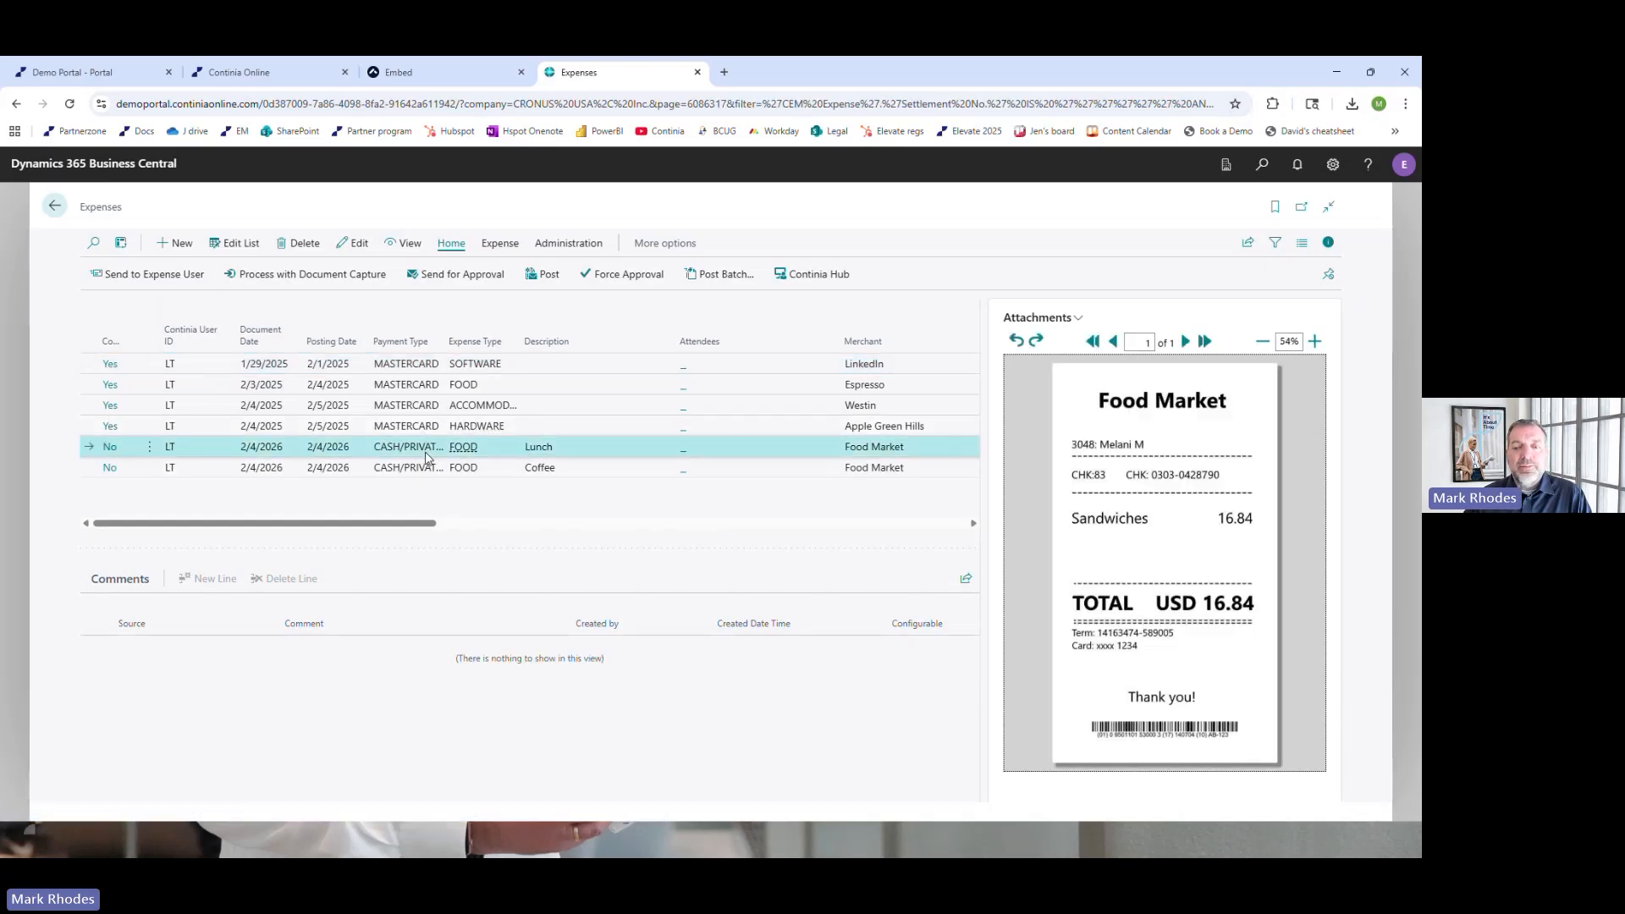
click(421, 474)
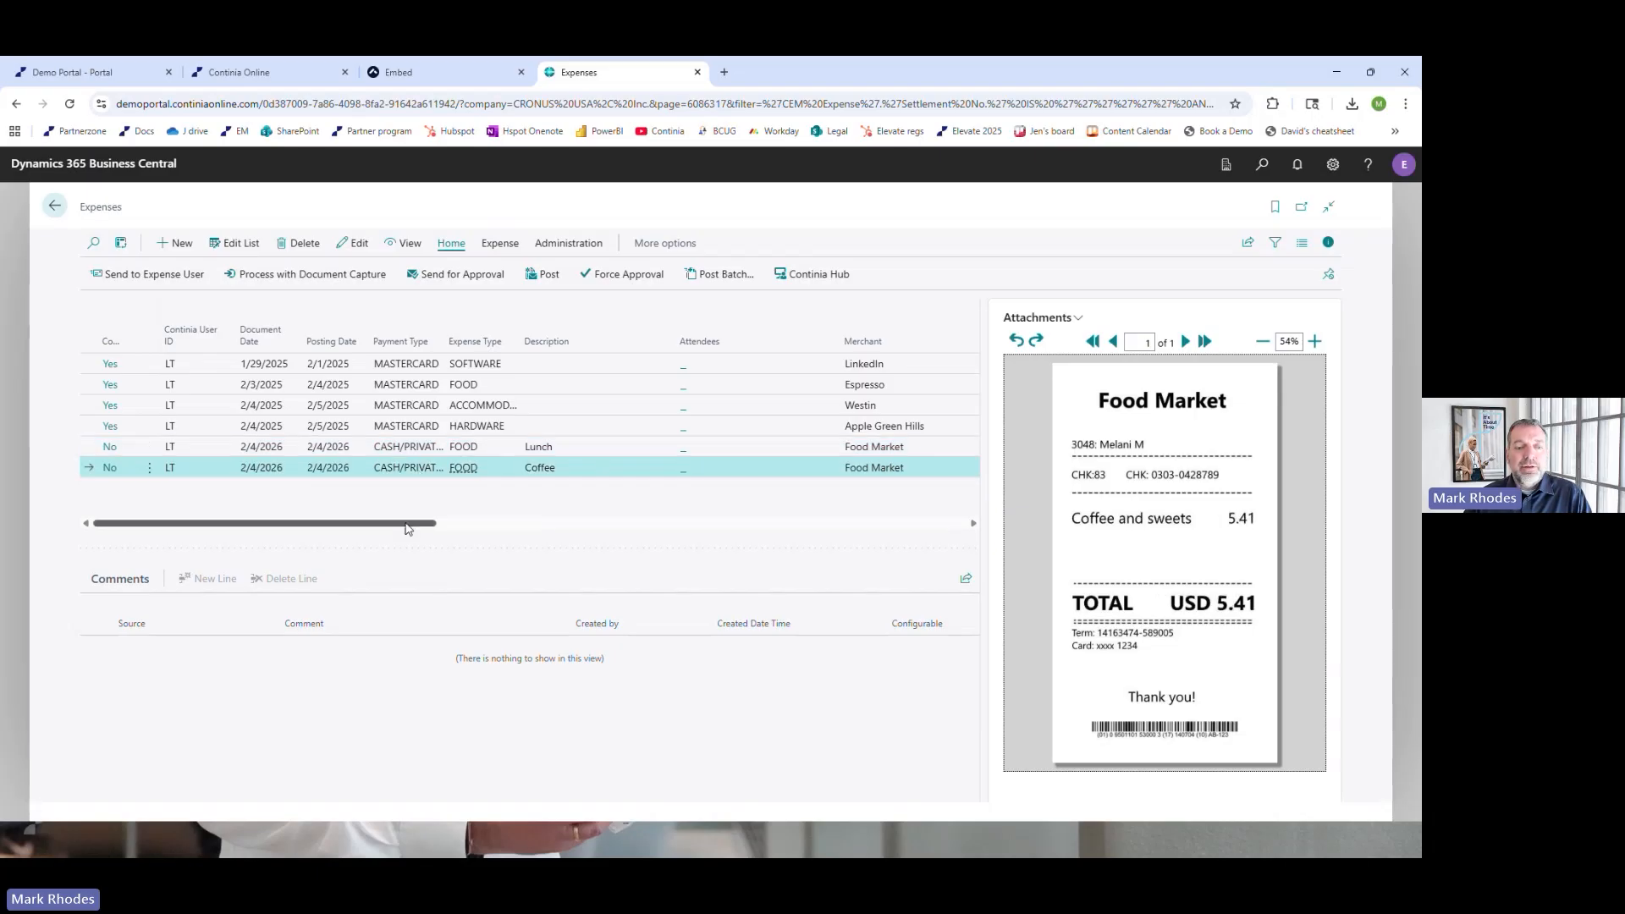
drag(406, 523, 657, 548)
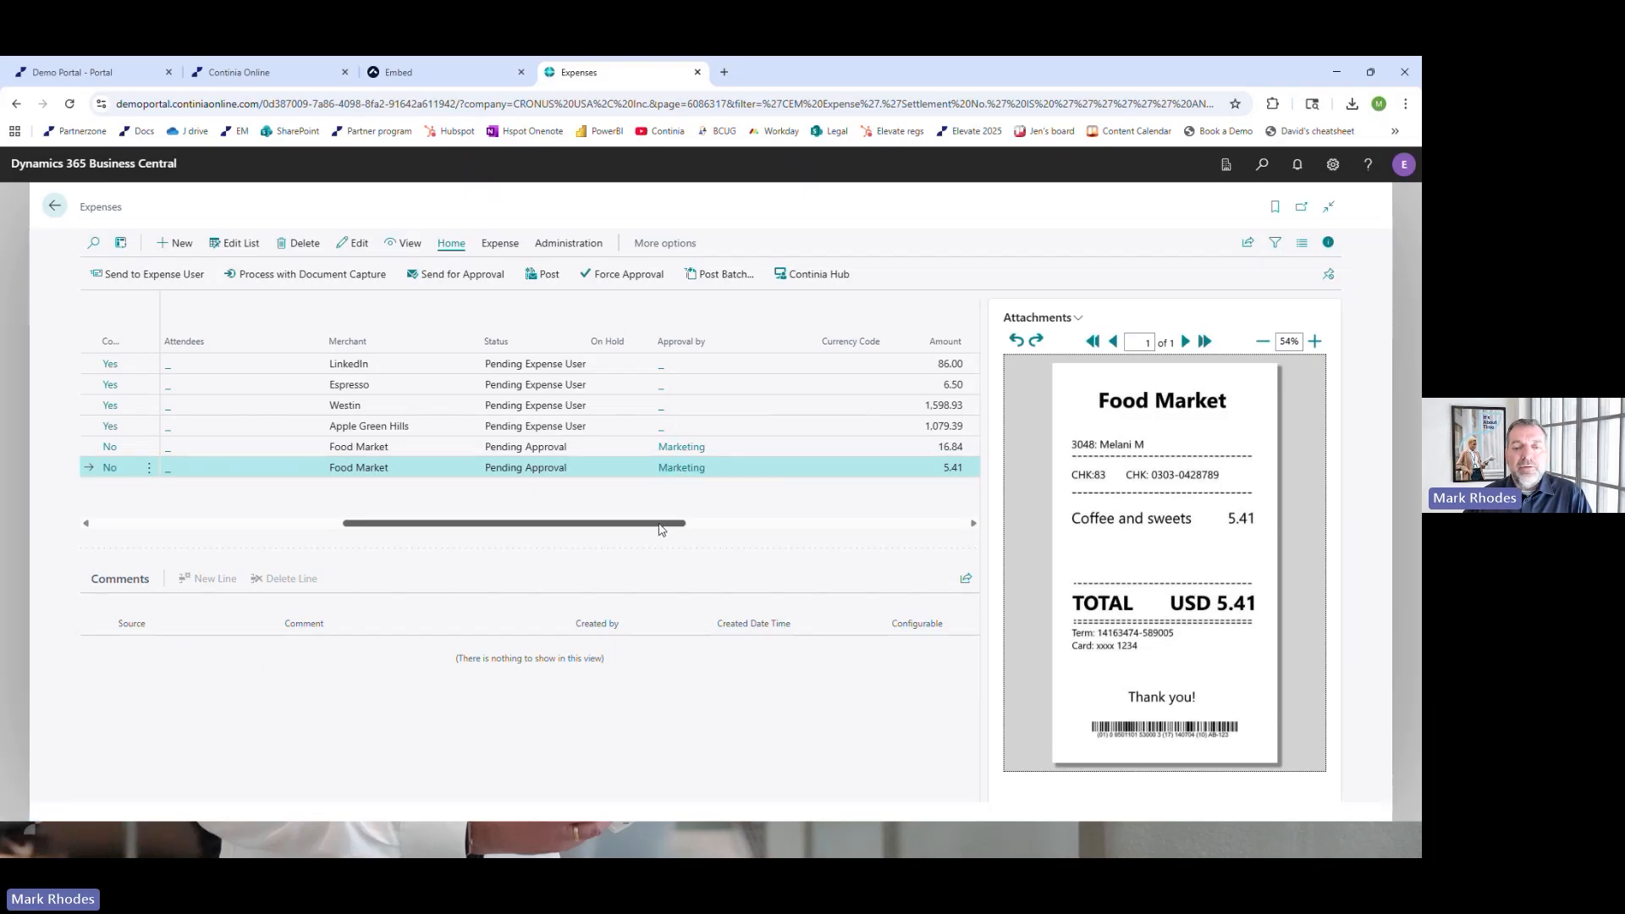
drag(660, 529, 274, 534)
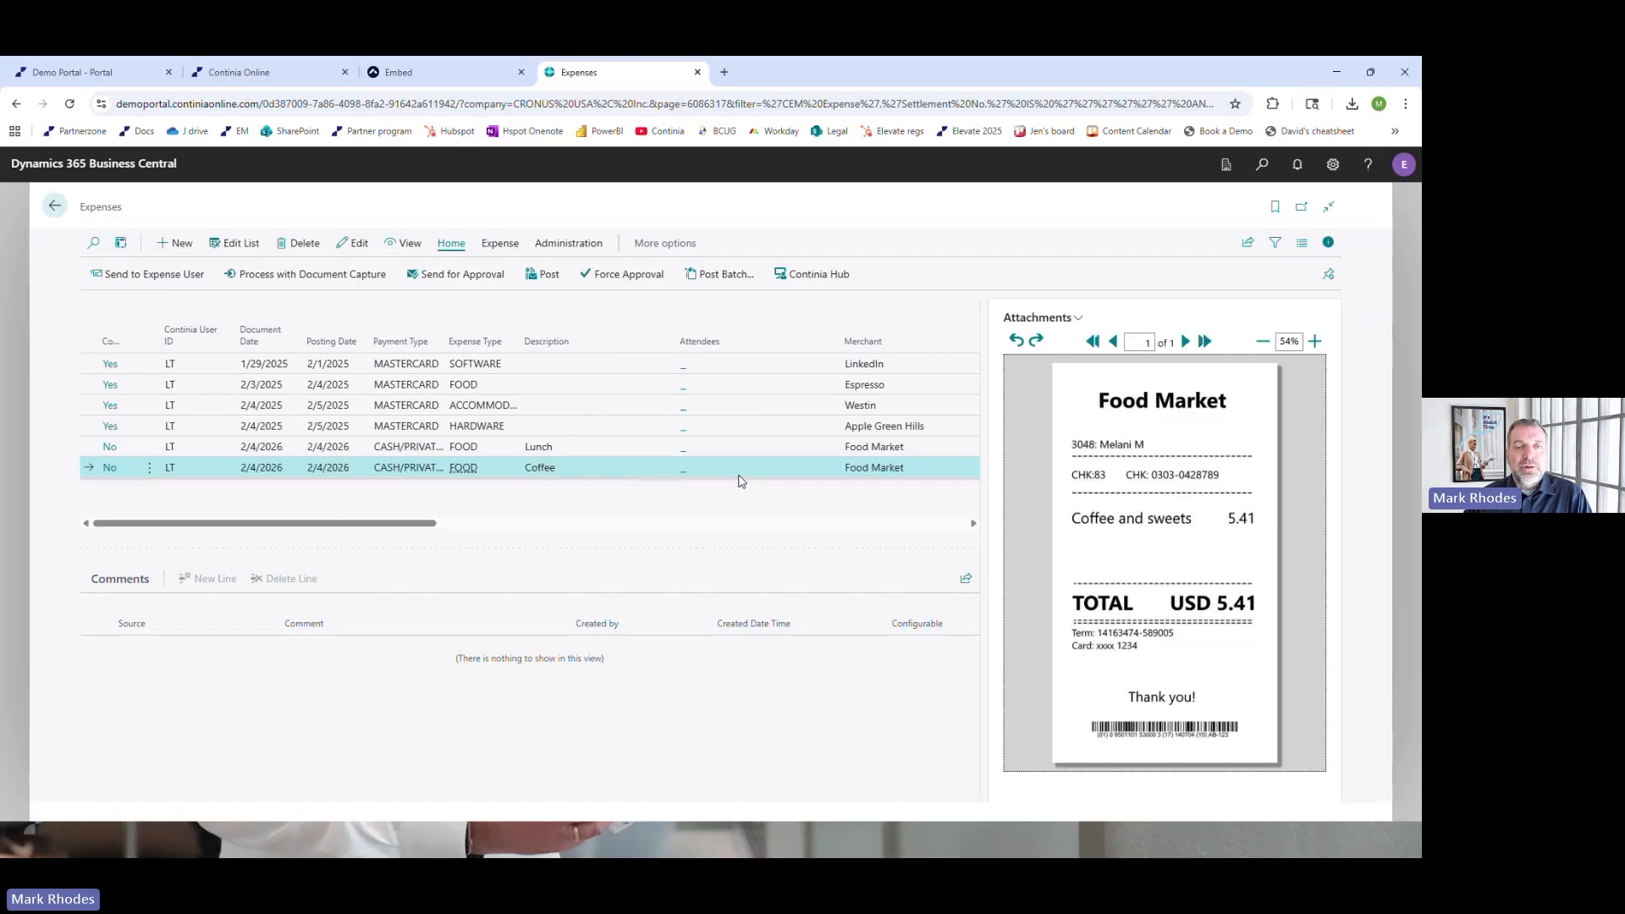
click(407, 76)
click(257, 75)
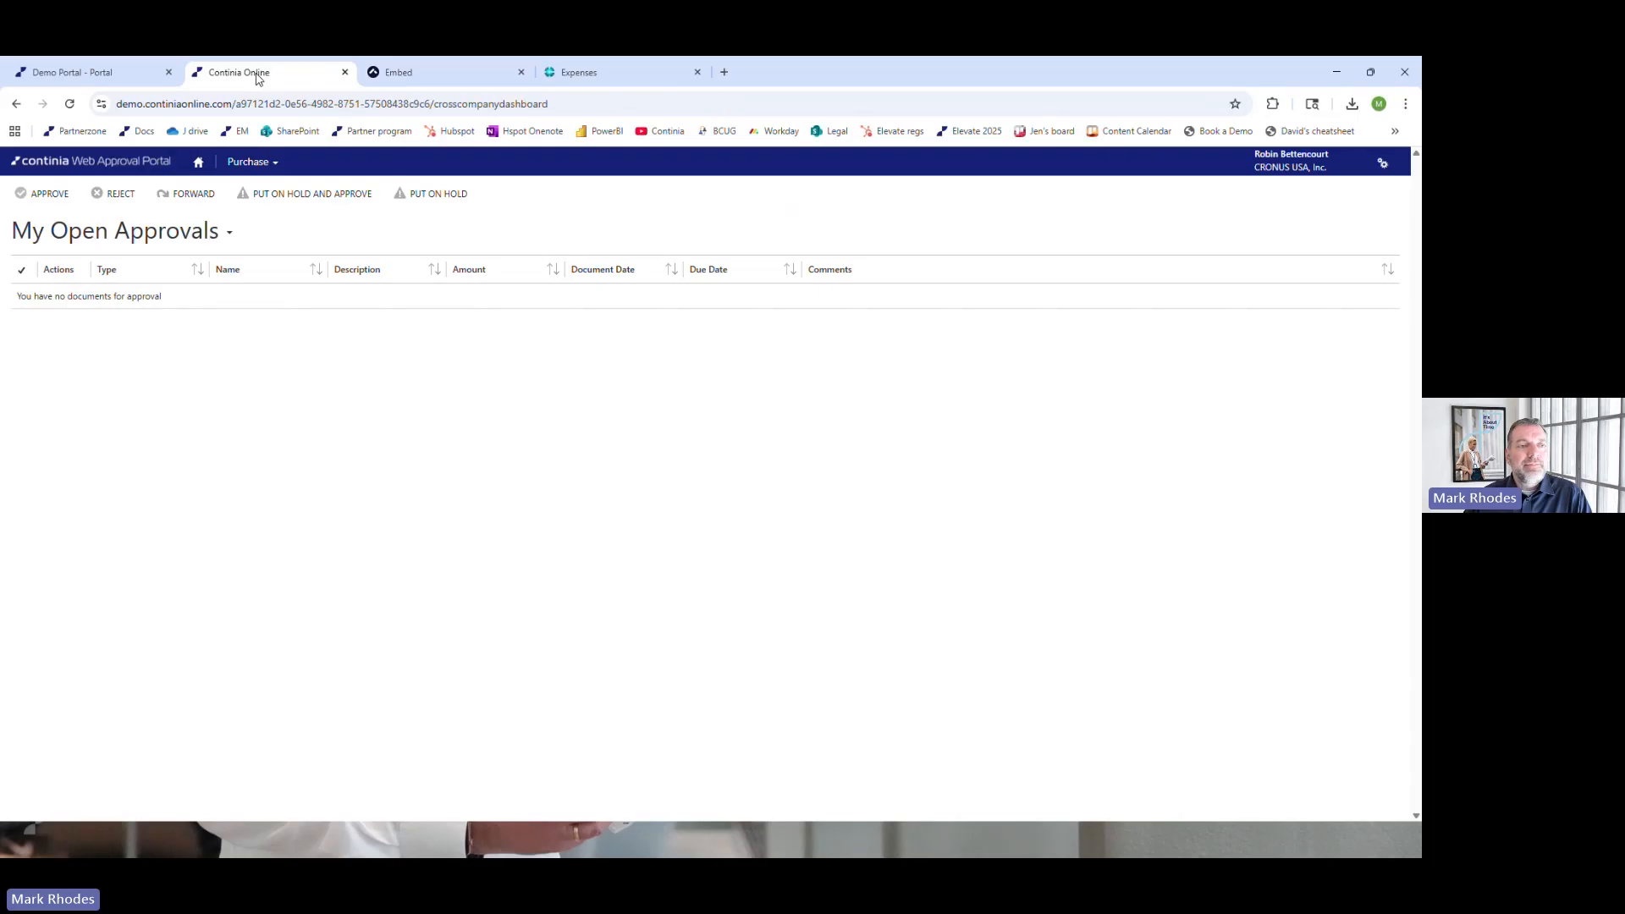
click(345, 72)
click(101, 73)
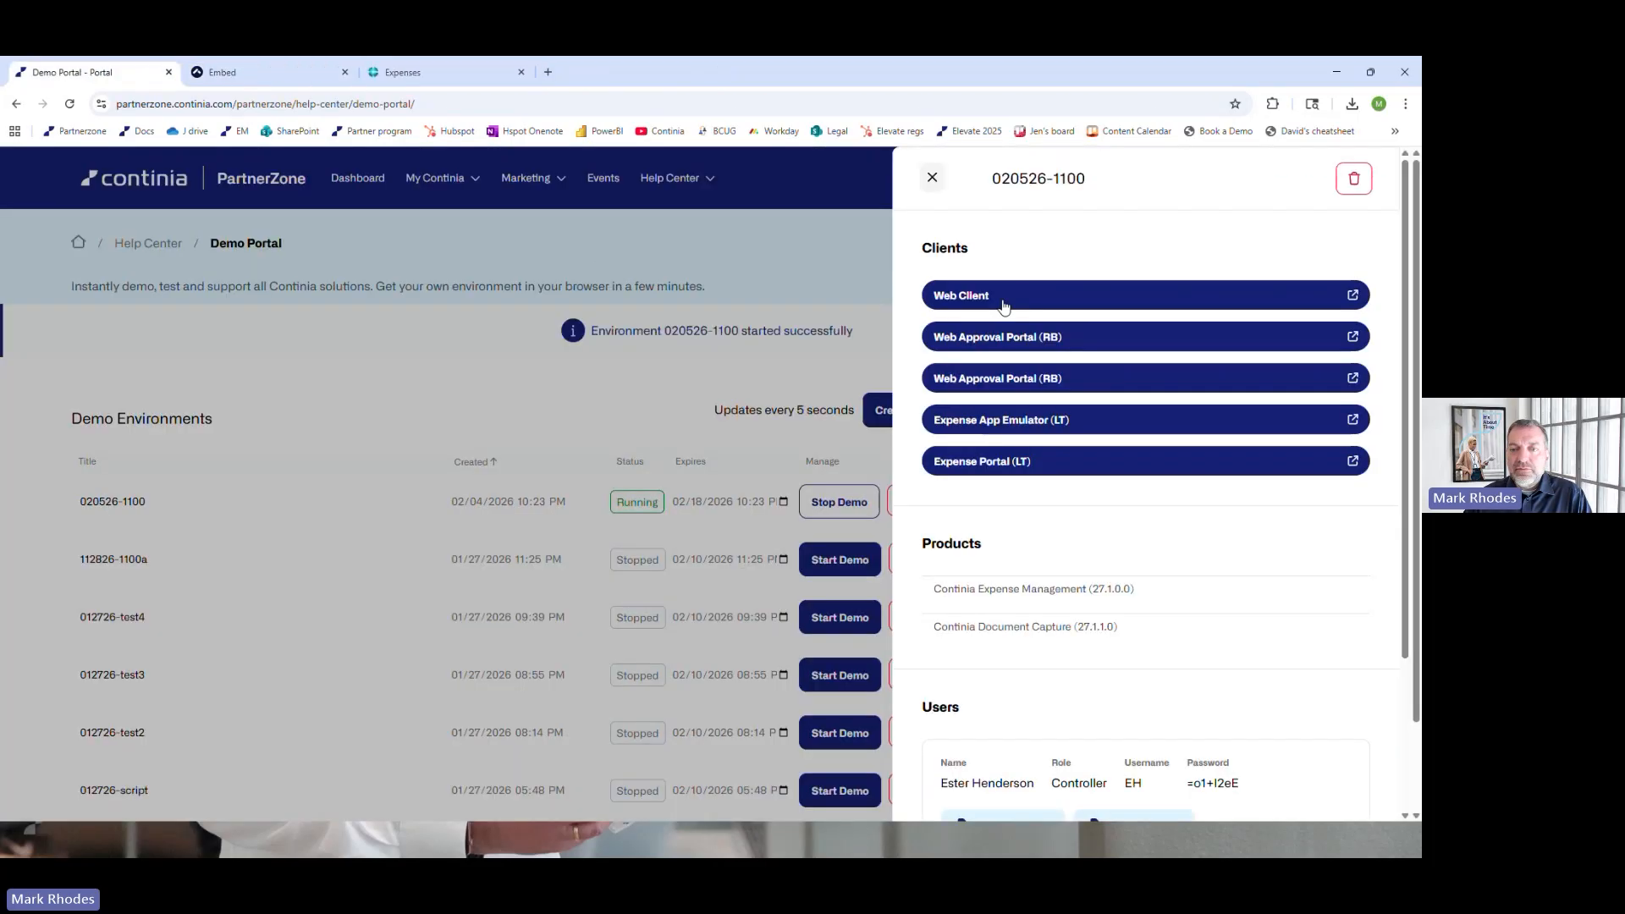
click(1004, 304)
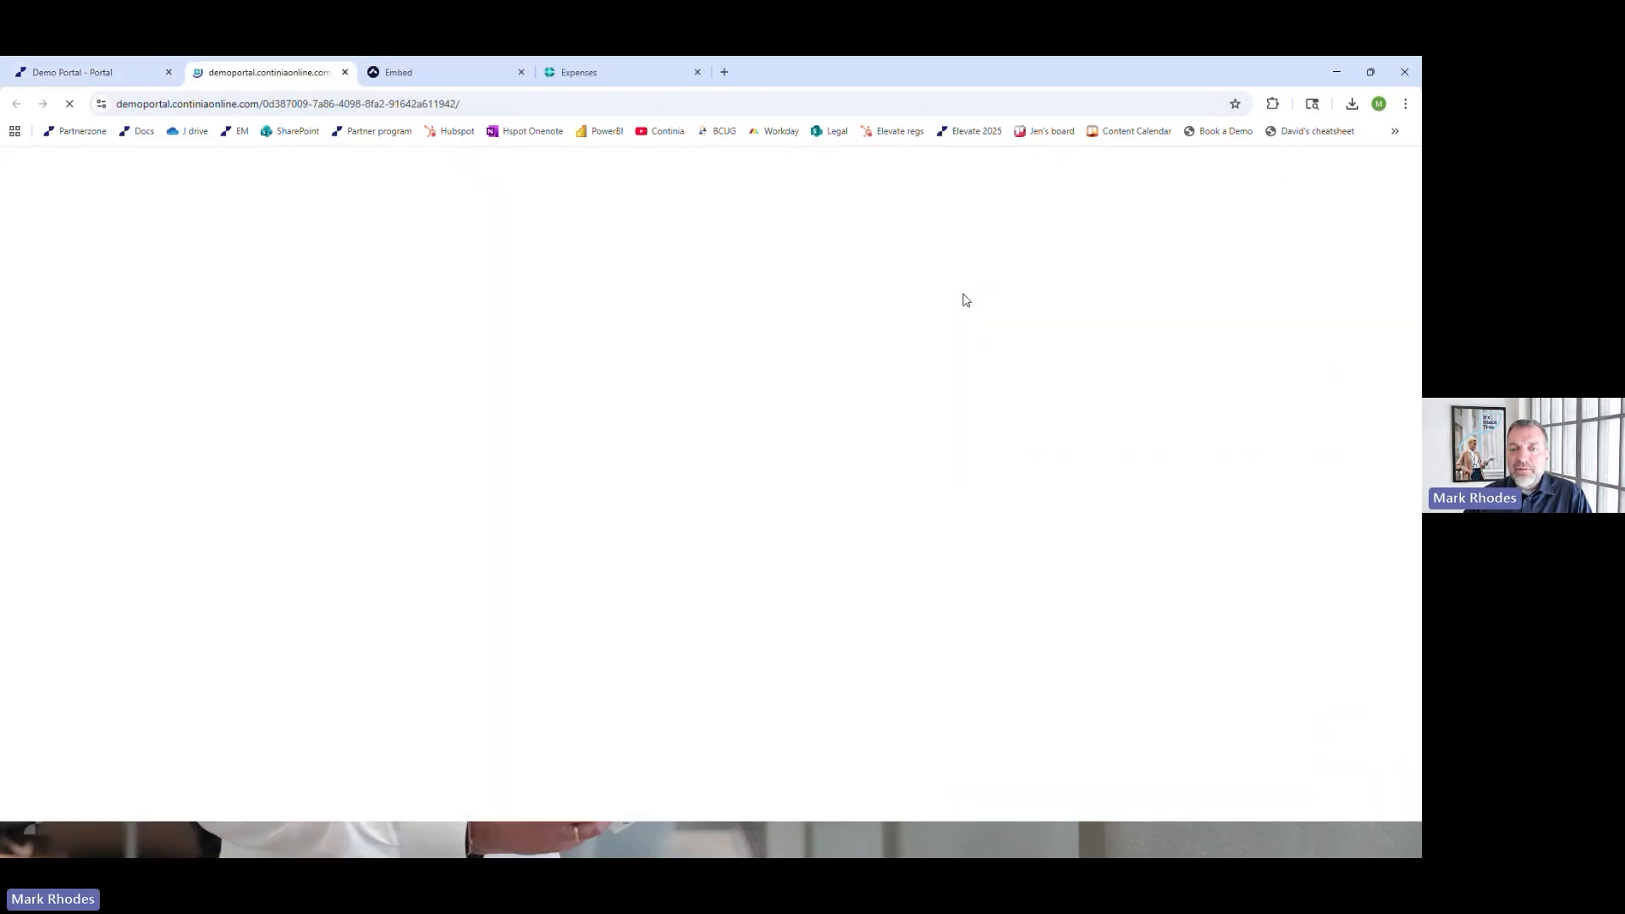
click(344, 72)
click(1046, 336)
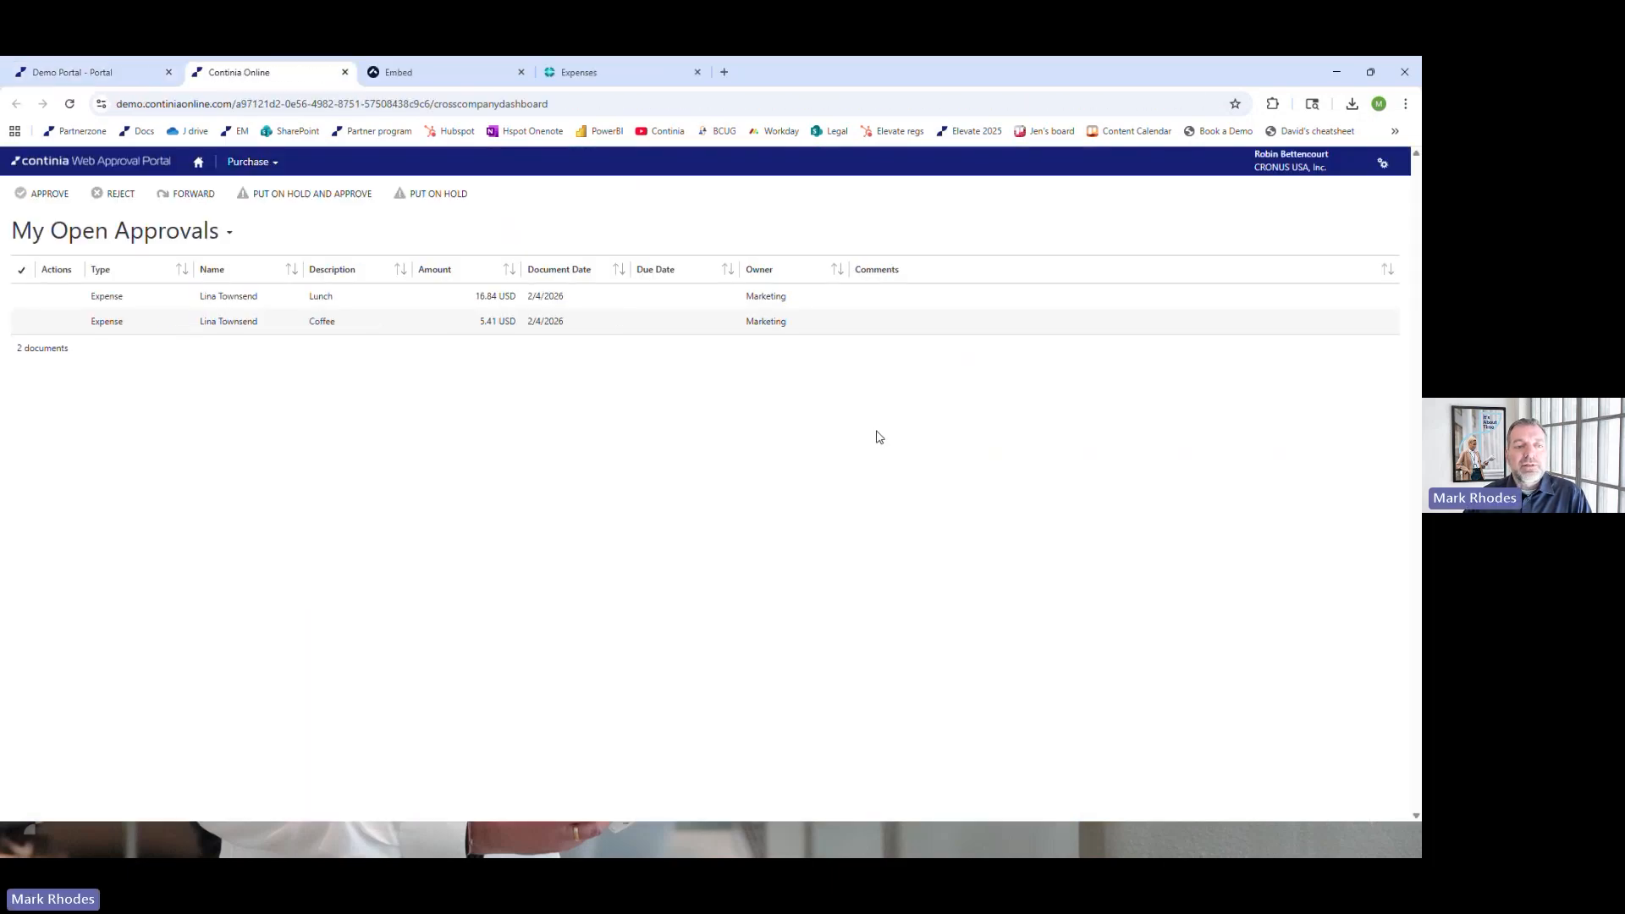
Open the Lunch expense in My Open Approvals, review its receipt and allocation fields, and approve both the Lunch and Coffee expenses
click(358, 296)
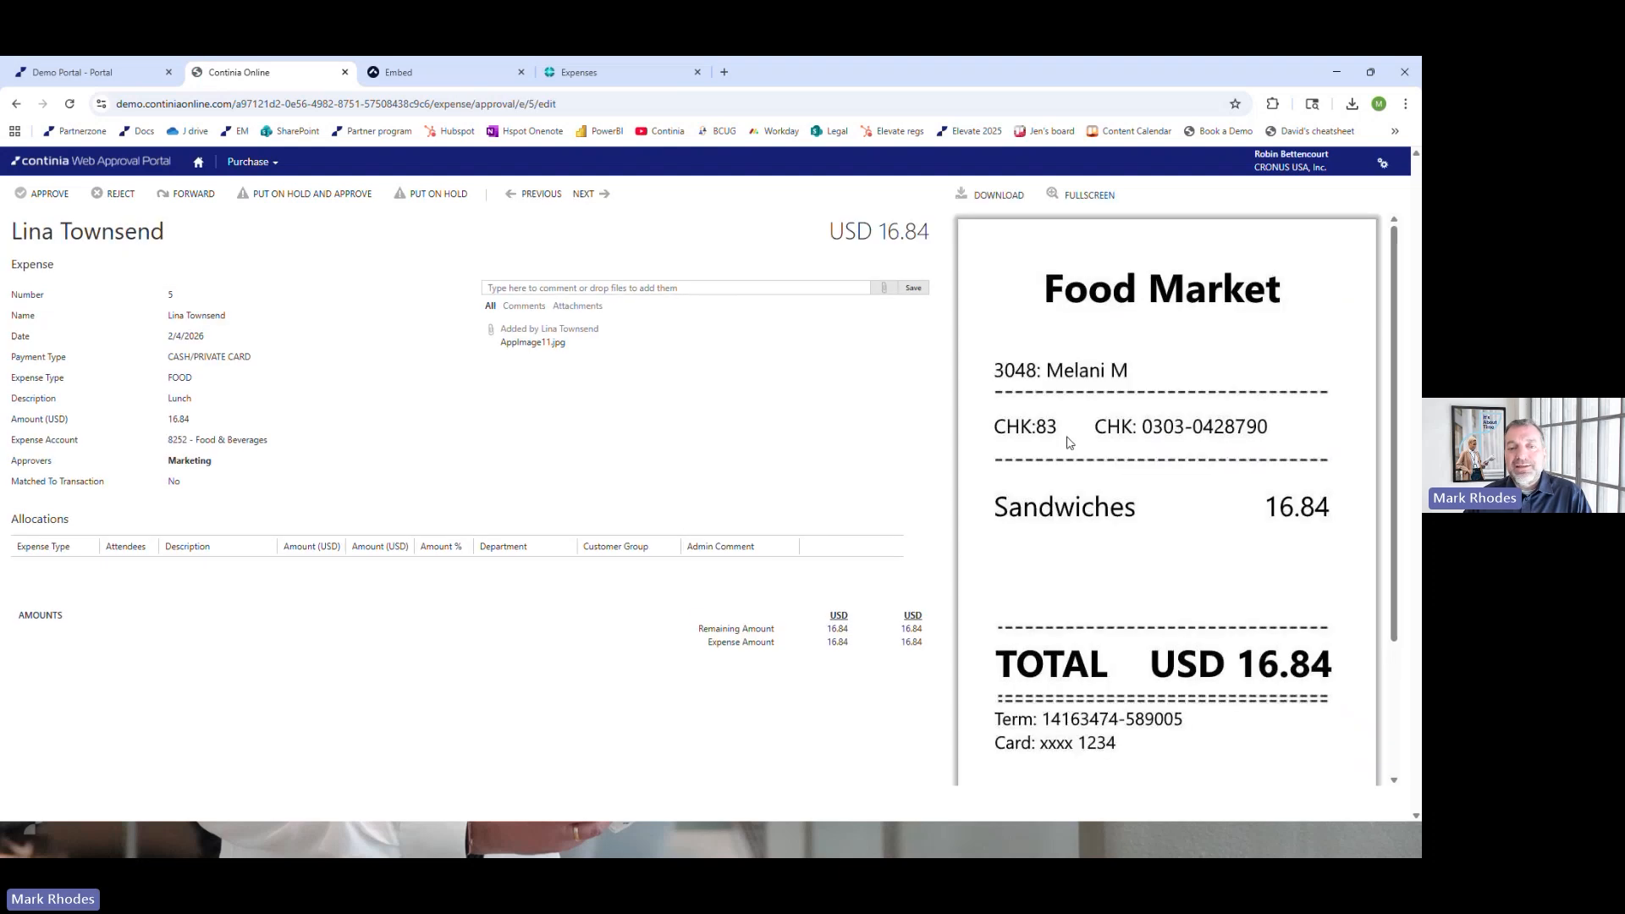
click(254, 570)
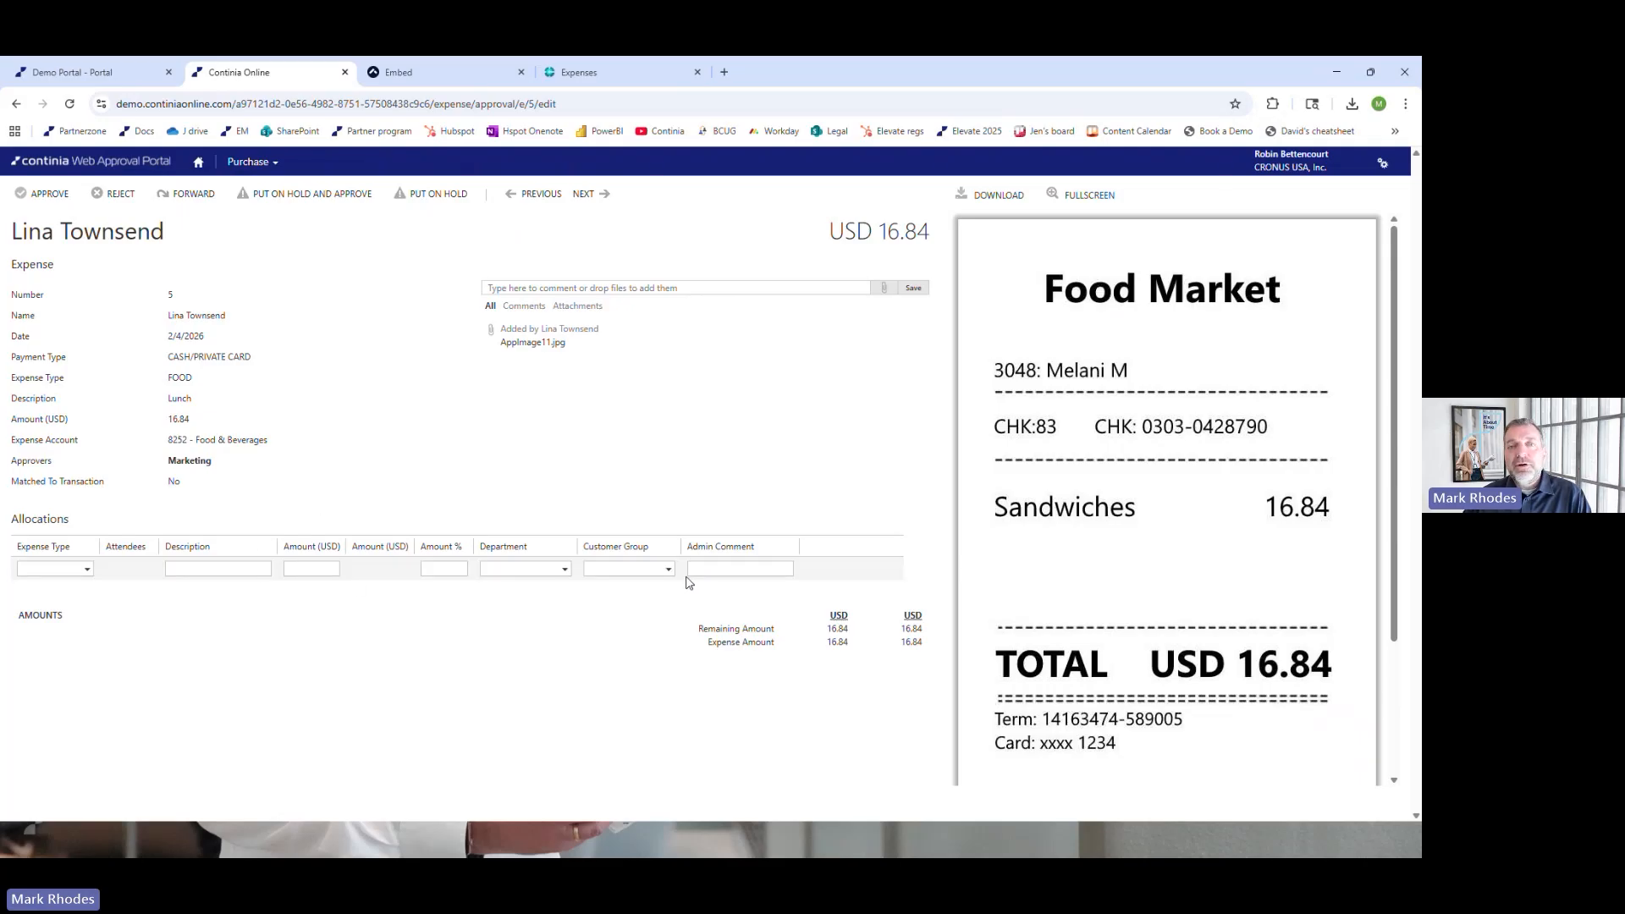
click(42, 196)
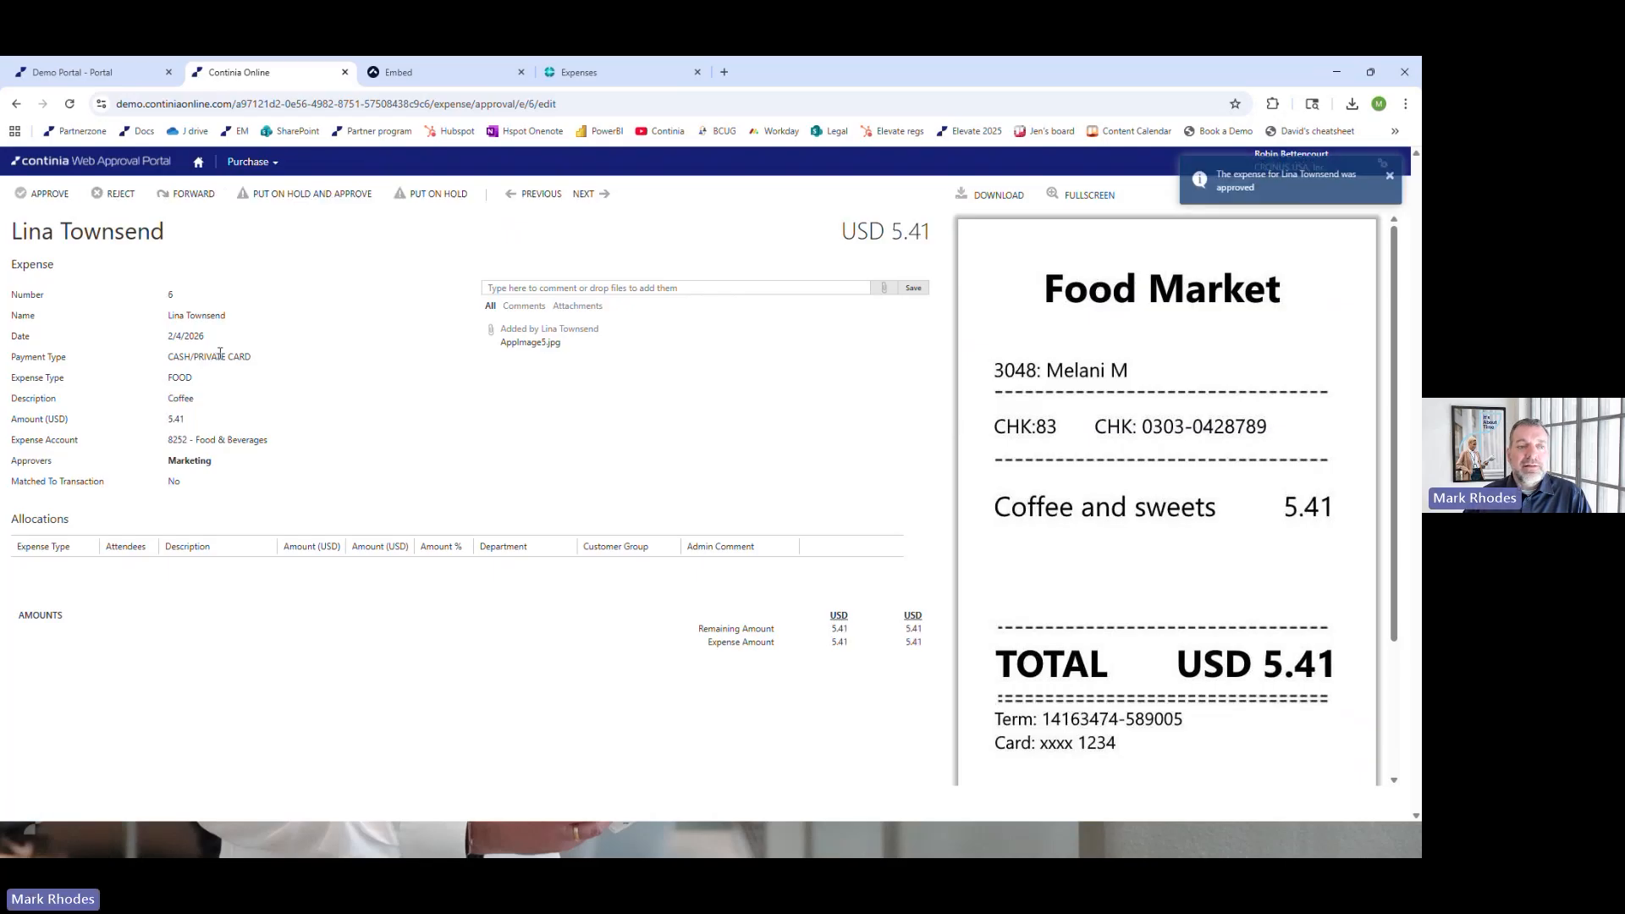
click(40, 196)
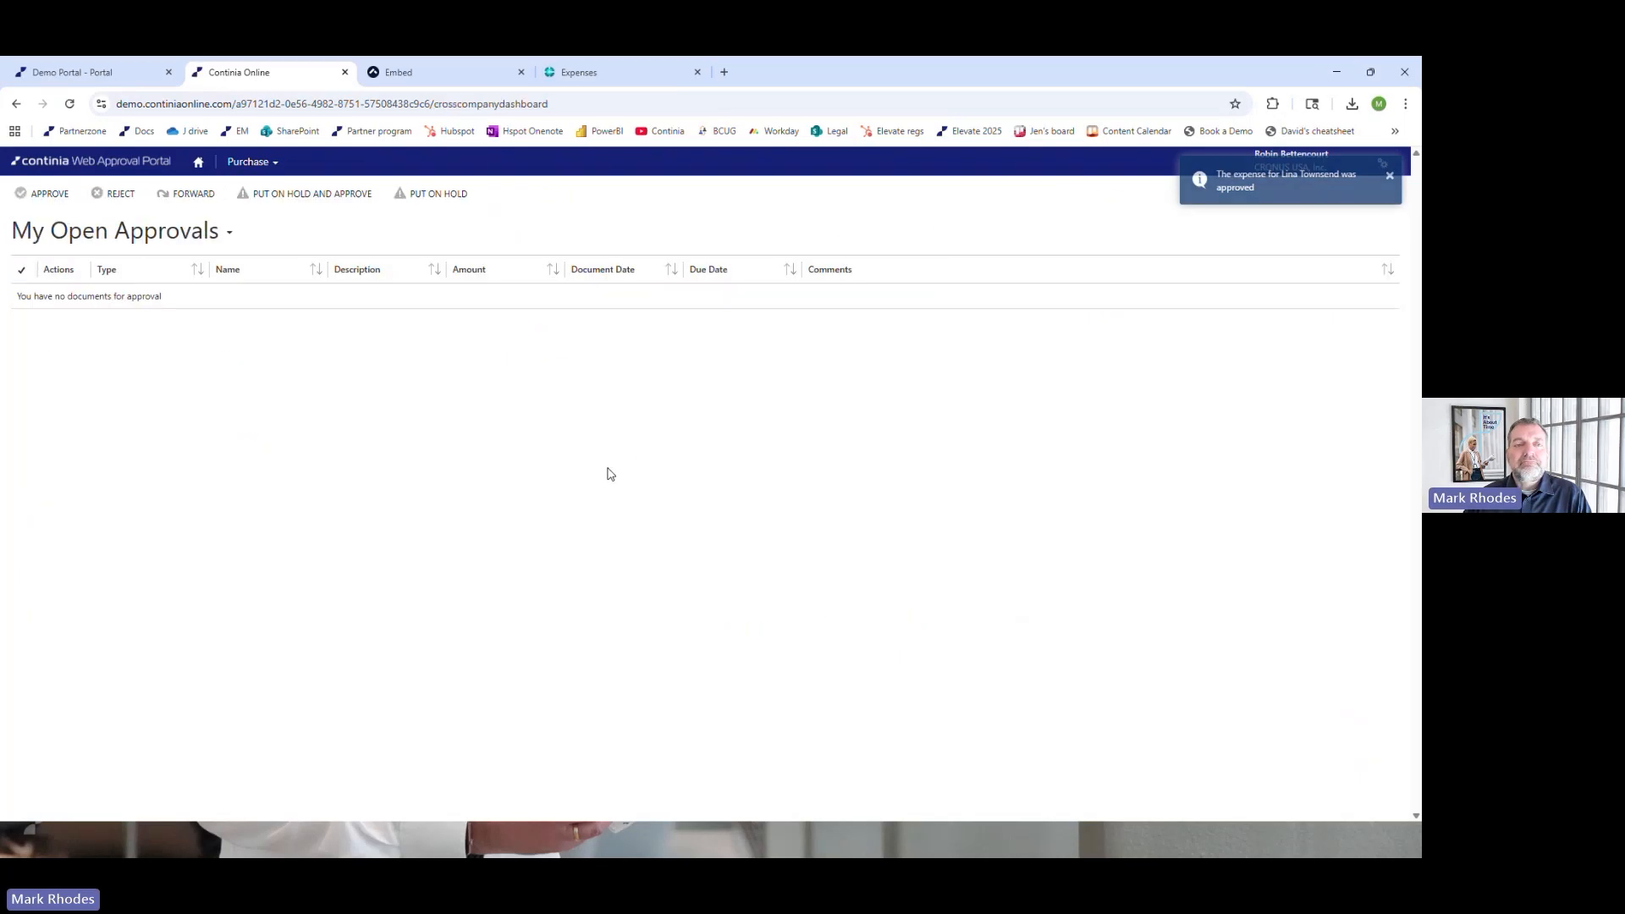
Return to Business Central, reload it, dismiss the welcome banner, and reopen the Expenses list to check the expenses' approval status
click(561, 73)
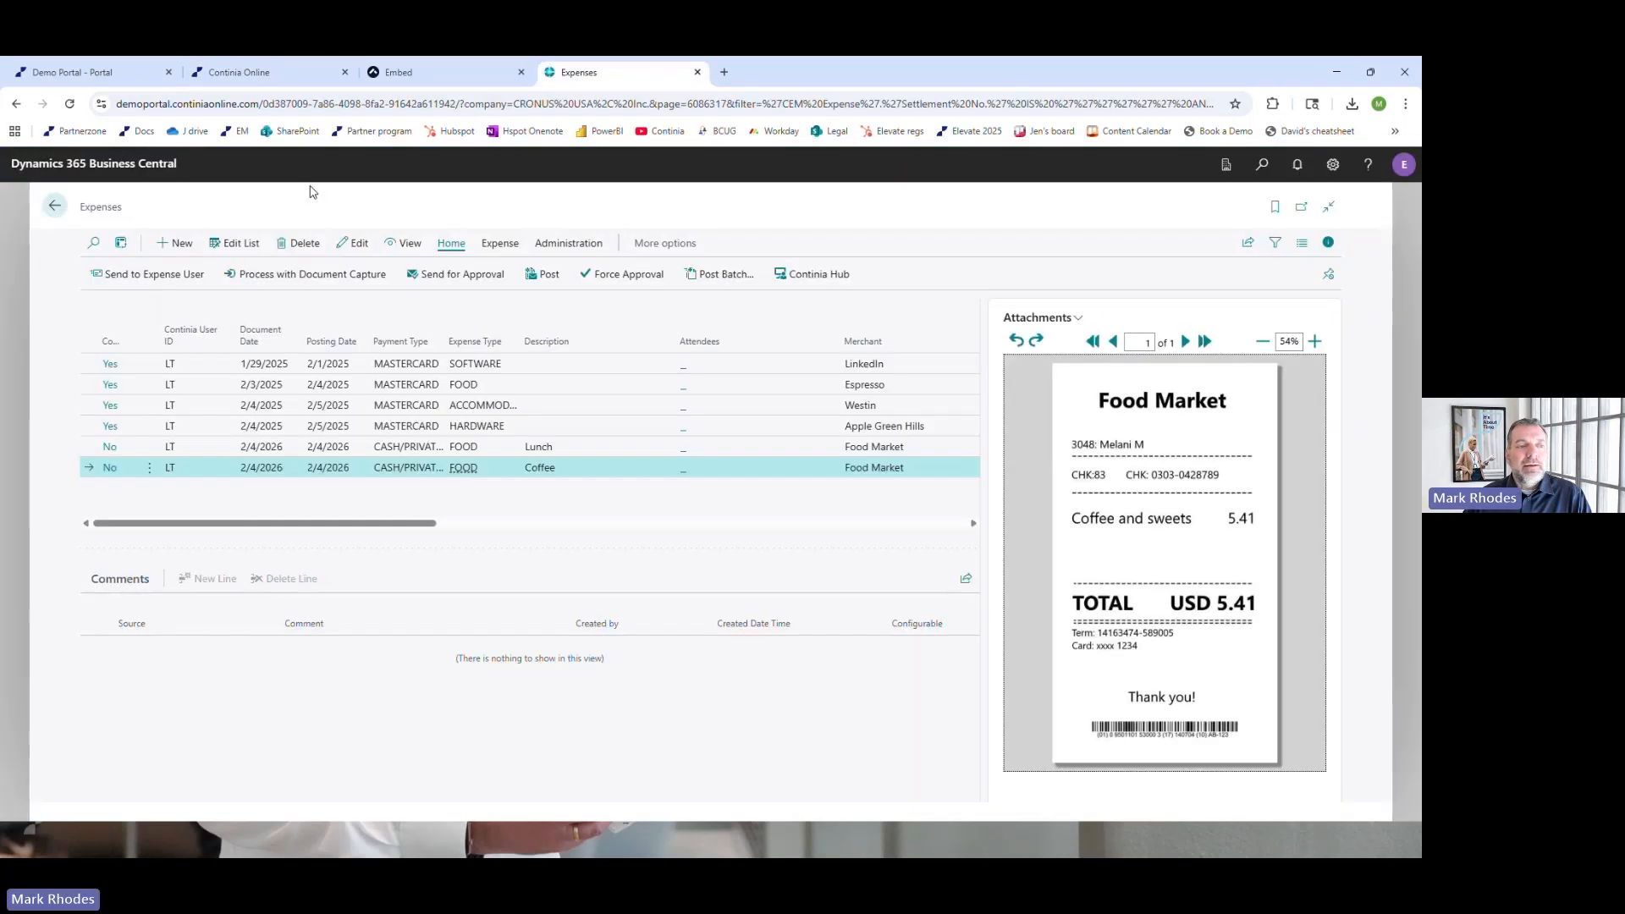
click(69, 103)
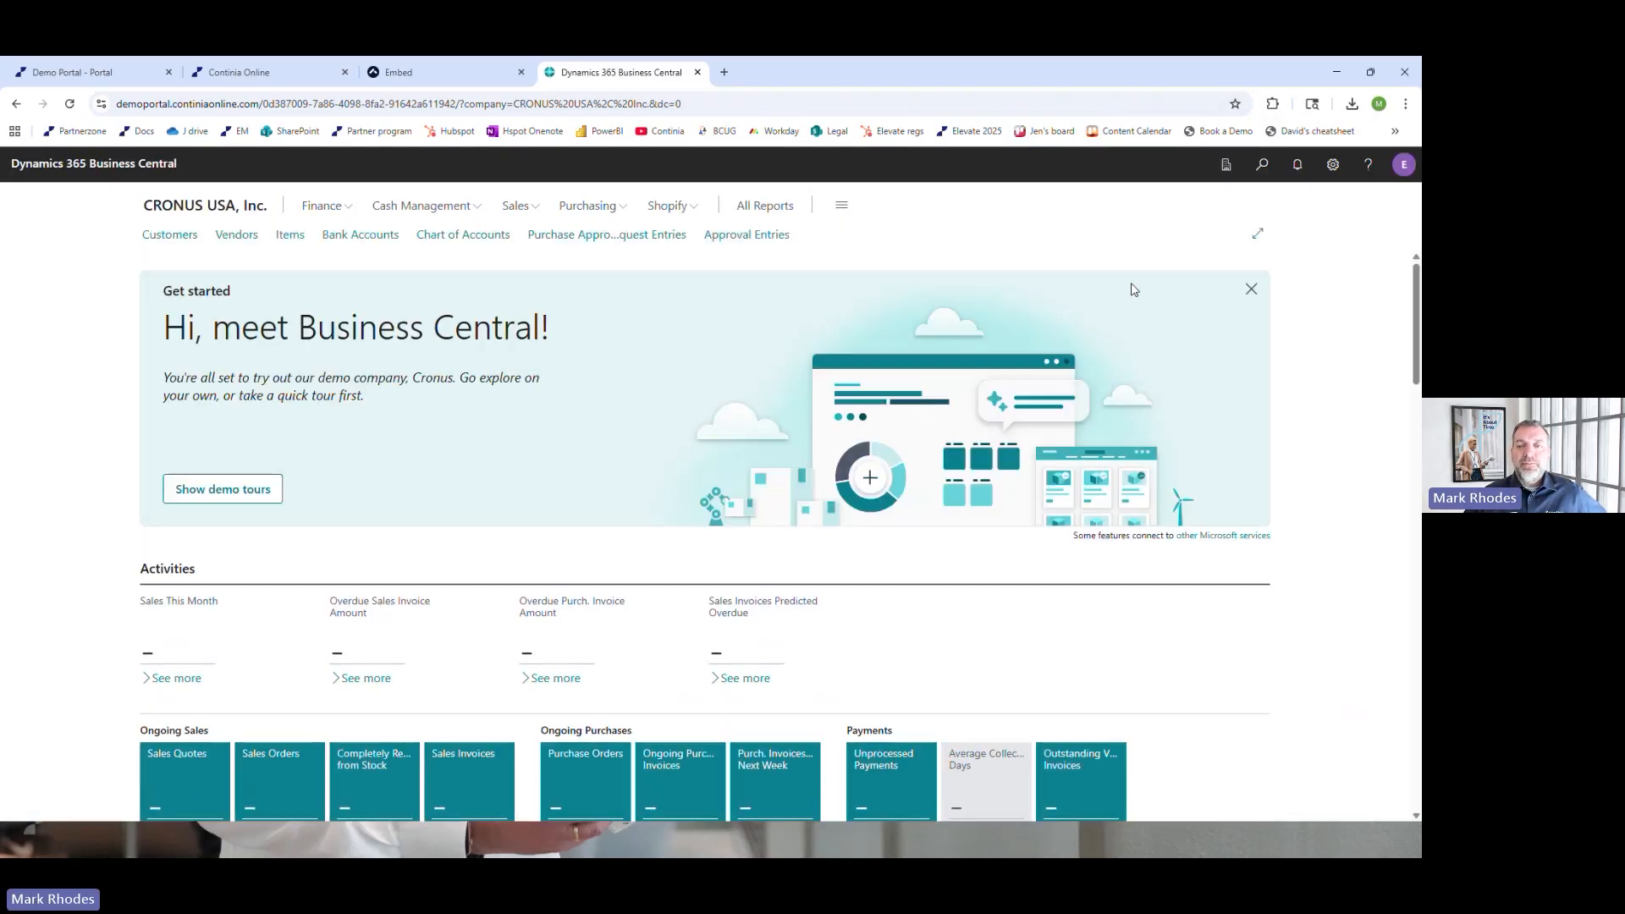
click(1251, 289)
scroll(677, 406, down, 5)
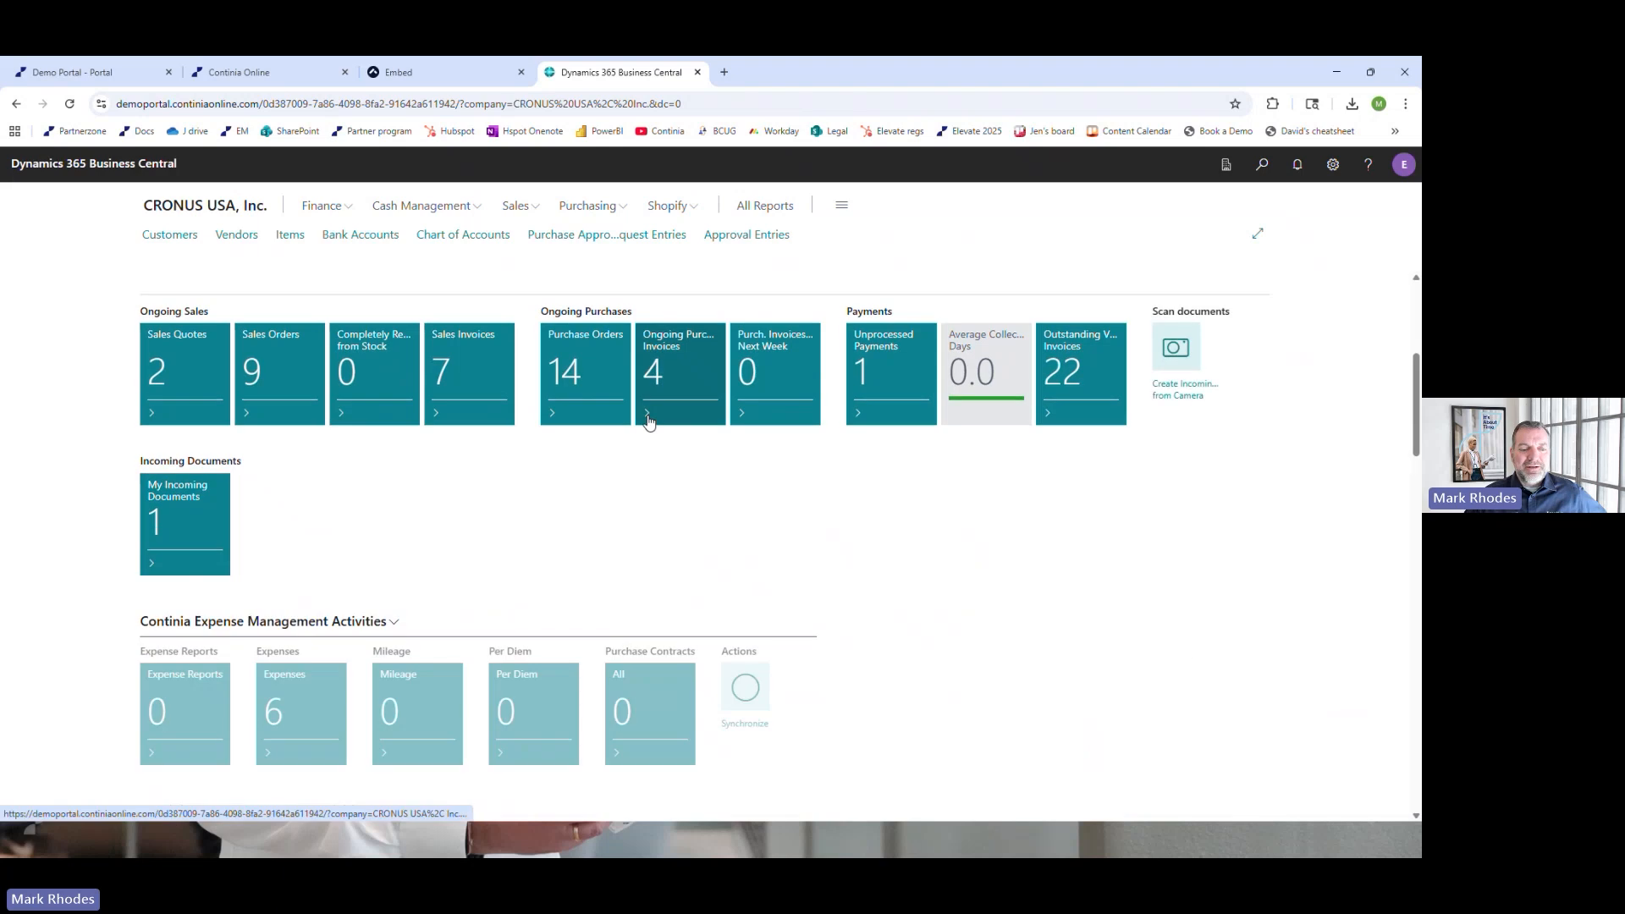
scroll(648, 422, down, 3)
click(274, 420)
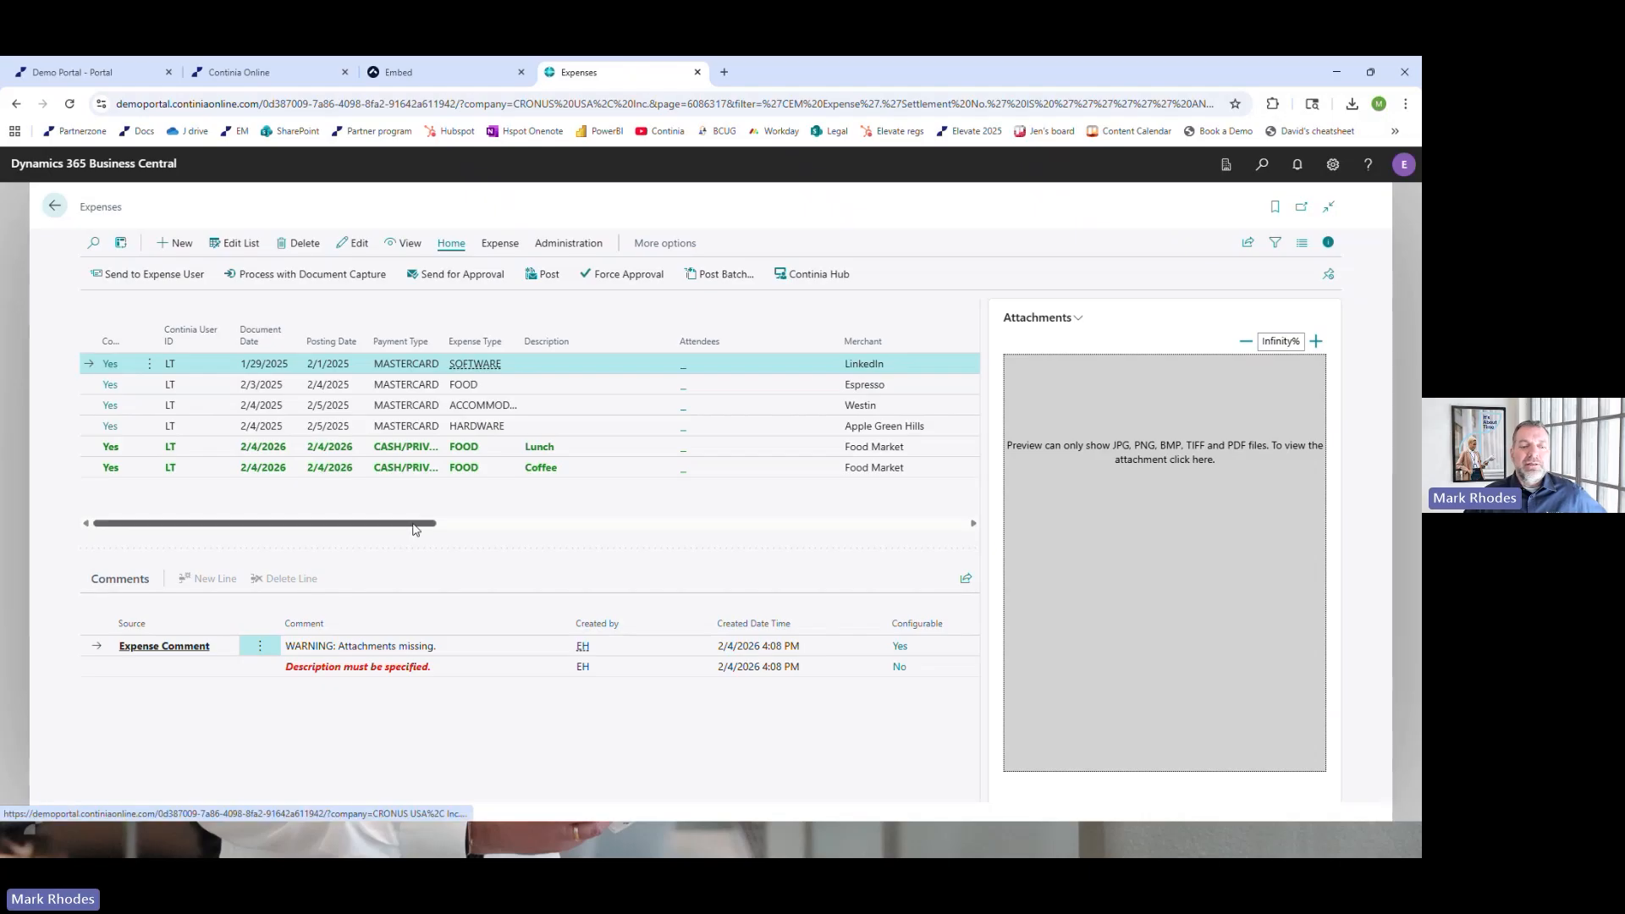
drag(432, 520, 626, 499)
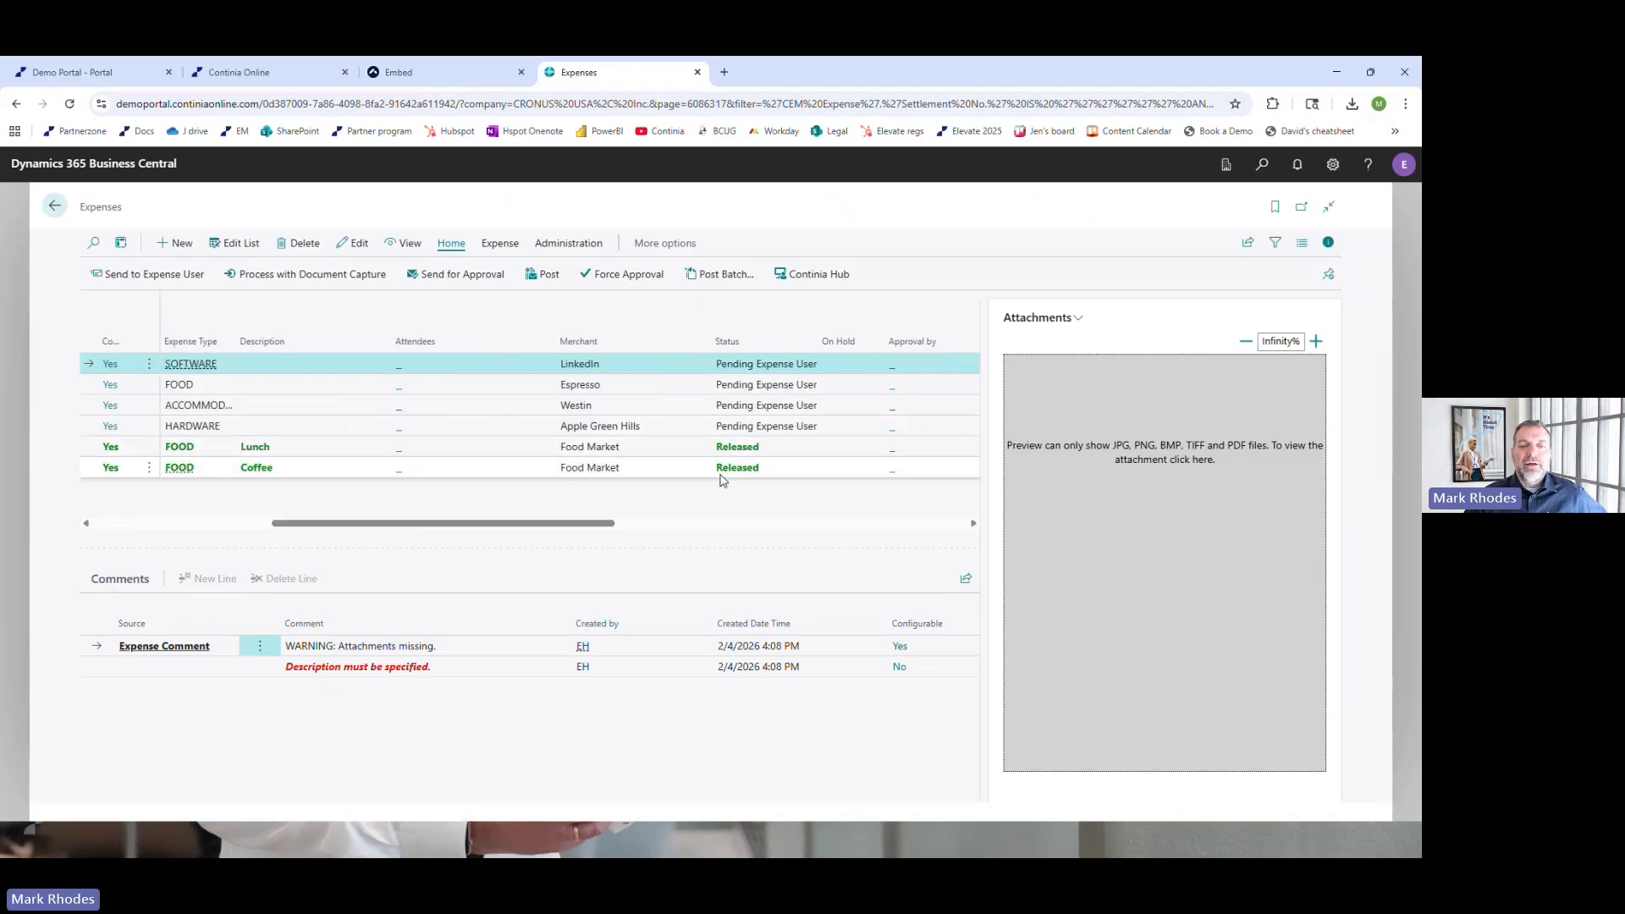
Post the released Lunch expense from Food Market
click(683, 450)
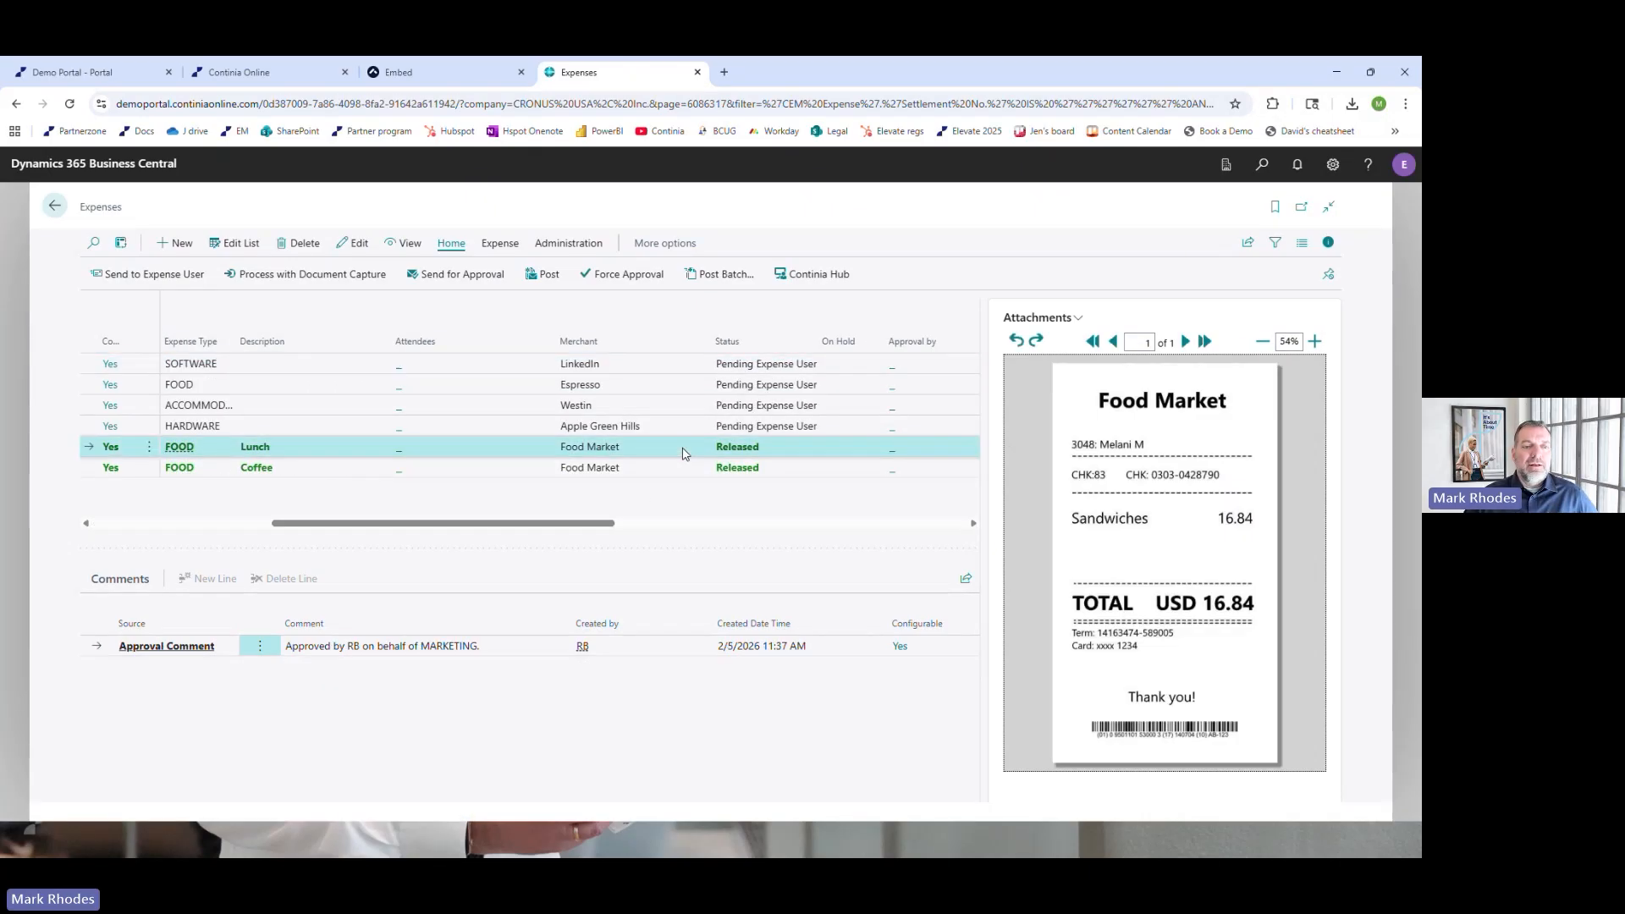
key(F9)
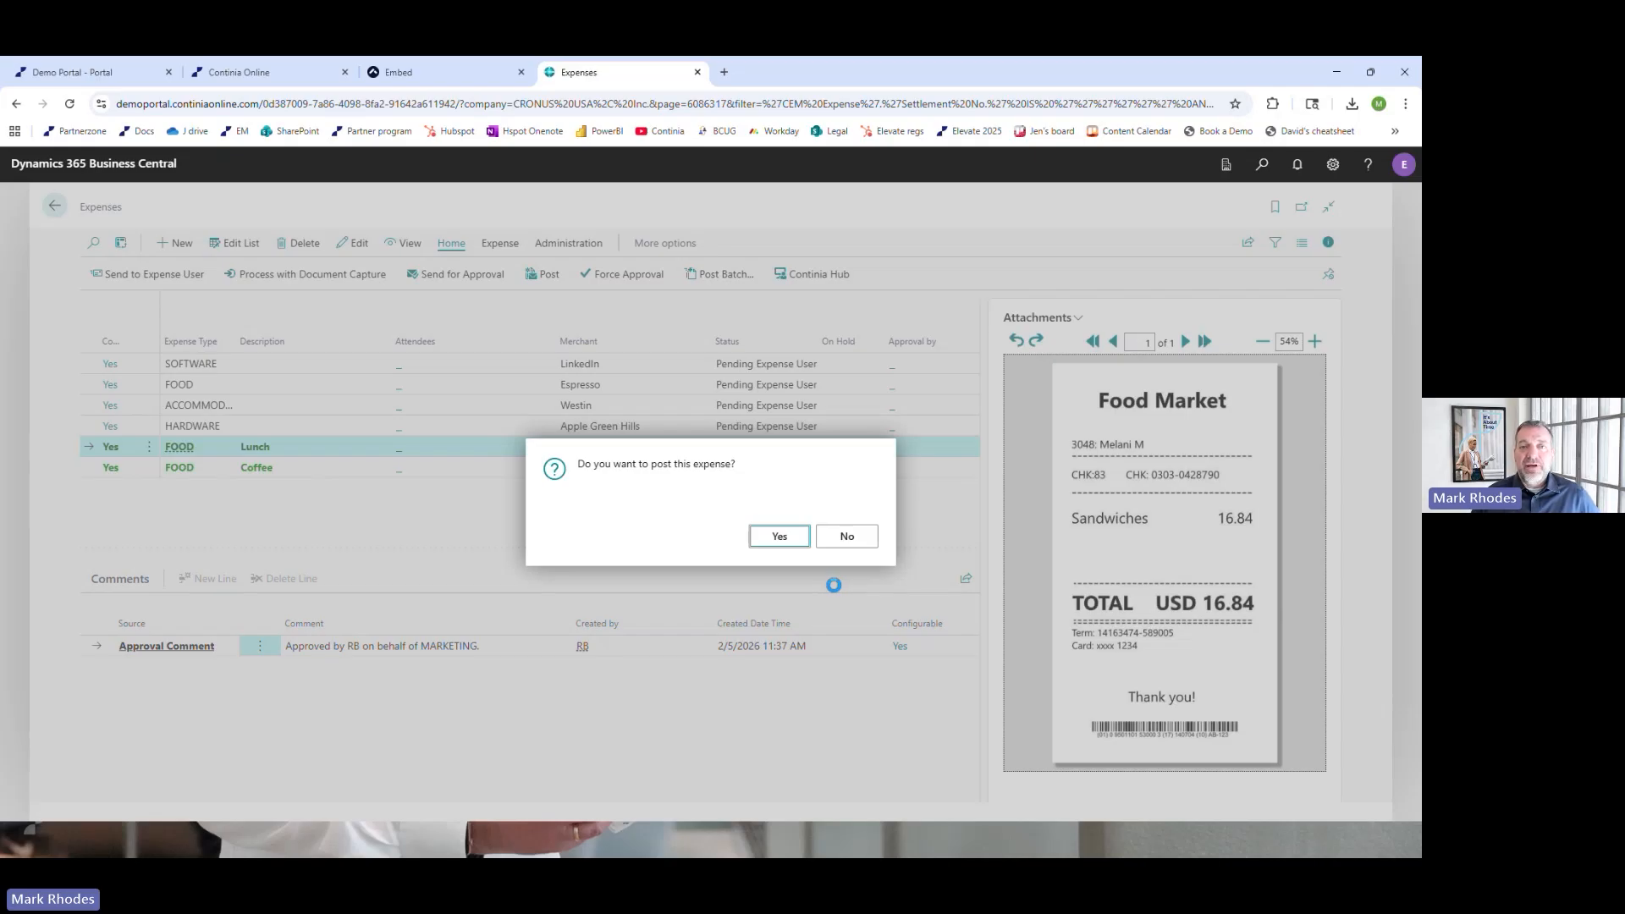
key(Return)
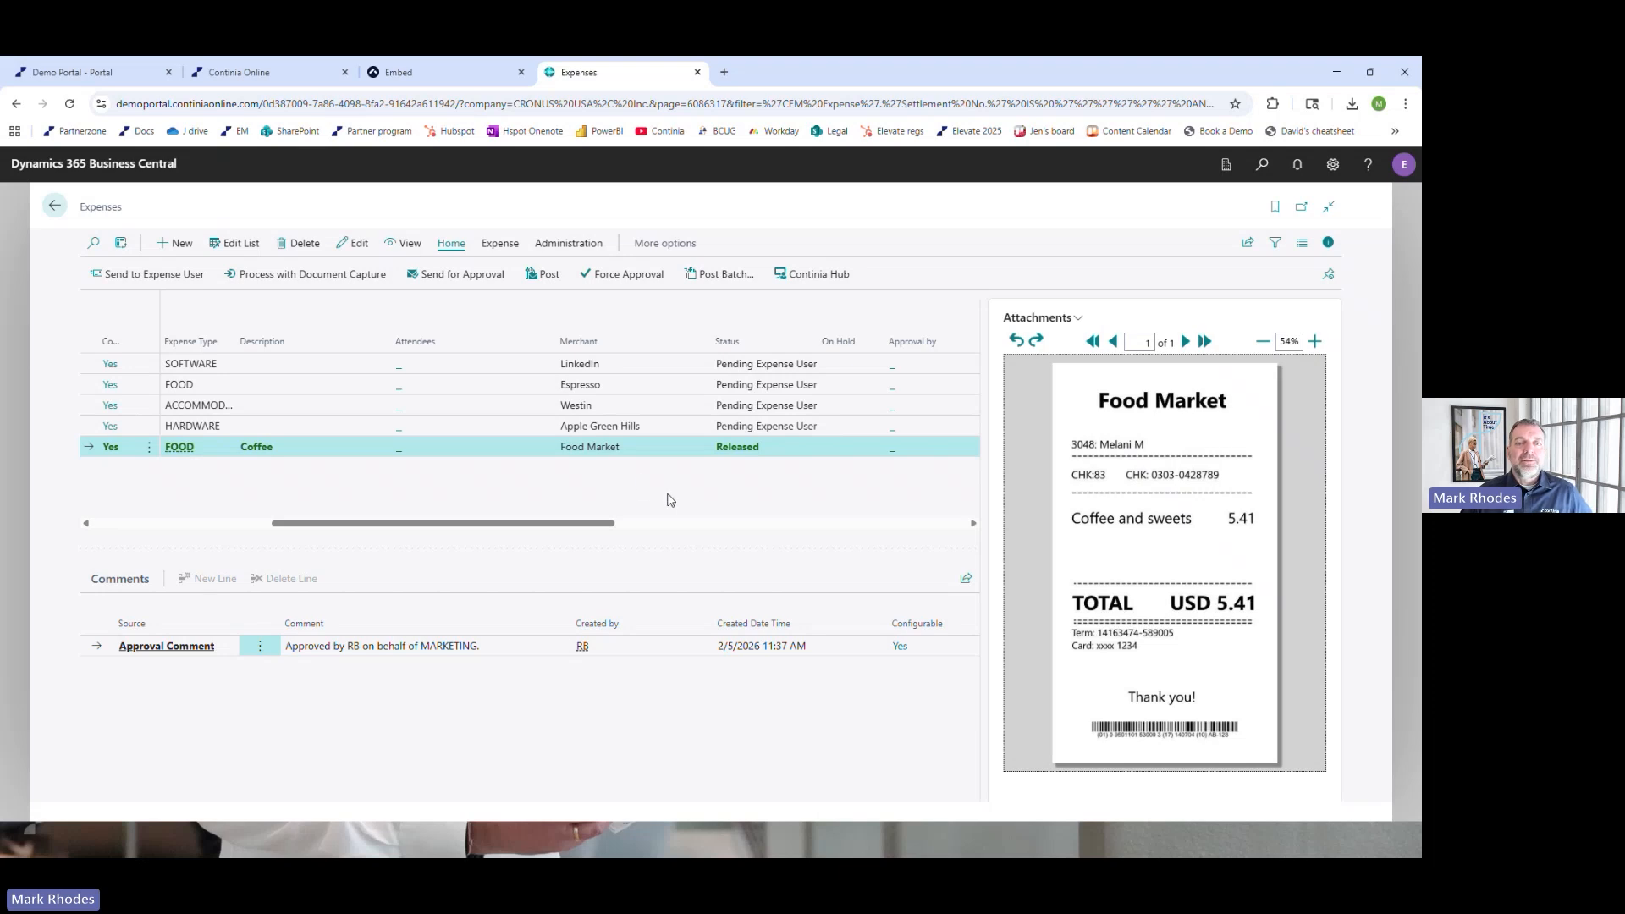
Leave the Expenses list, switch to the mobile expense app, preview the Laguardia Plaza Hotel receipt, and attach the Shell receipt to the expense instead
click(54, 209)
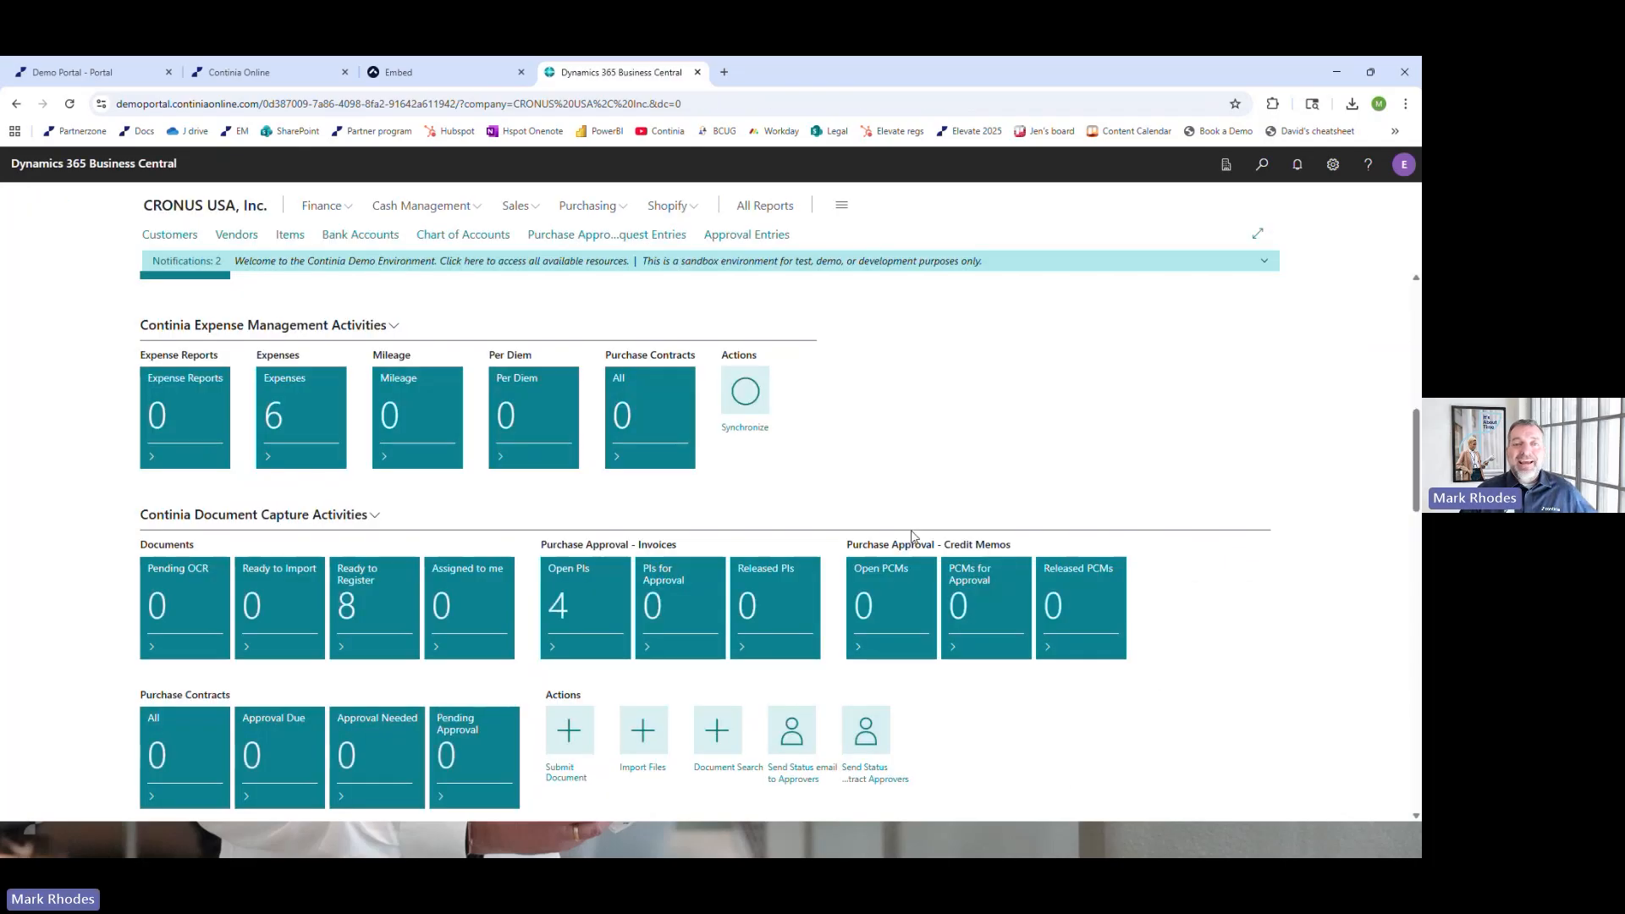
click(432, 77)
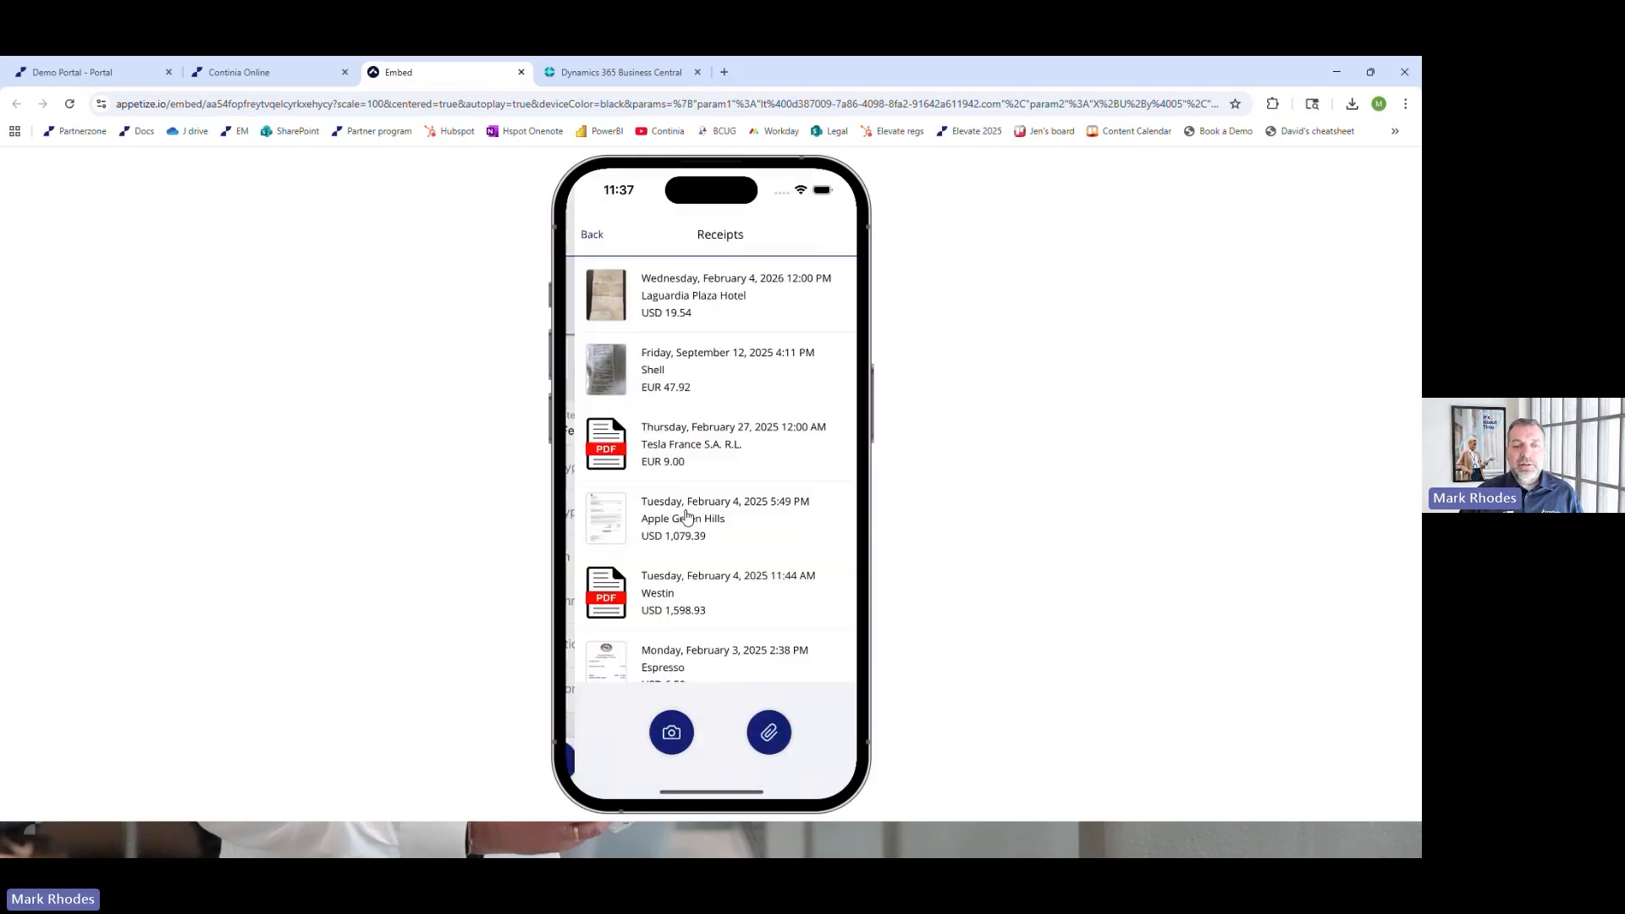
click(700, 325)
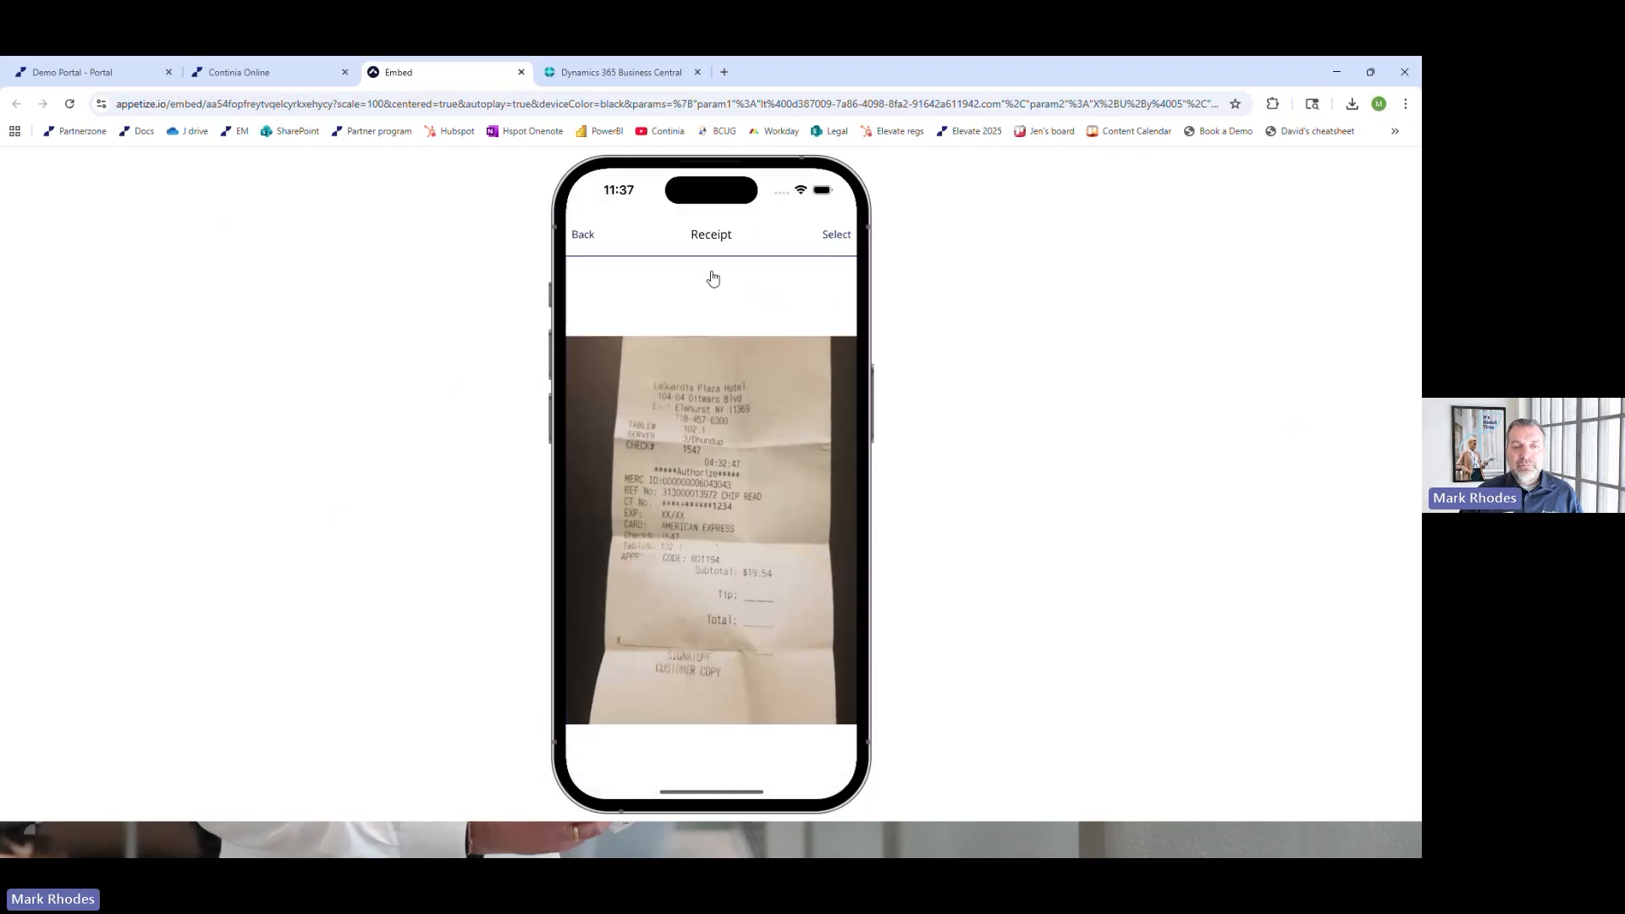
click(581, 244)
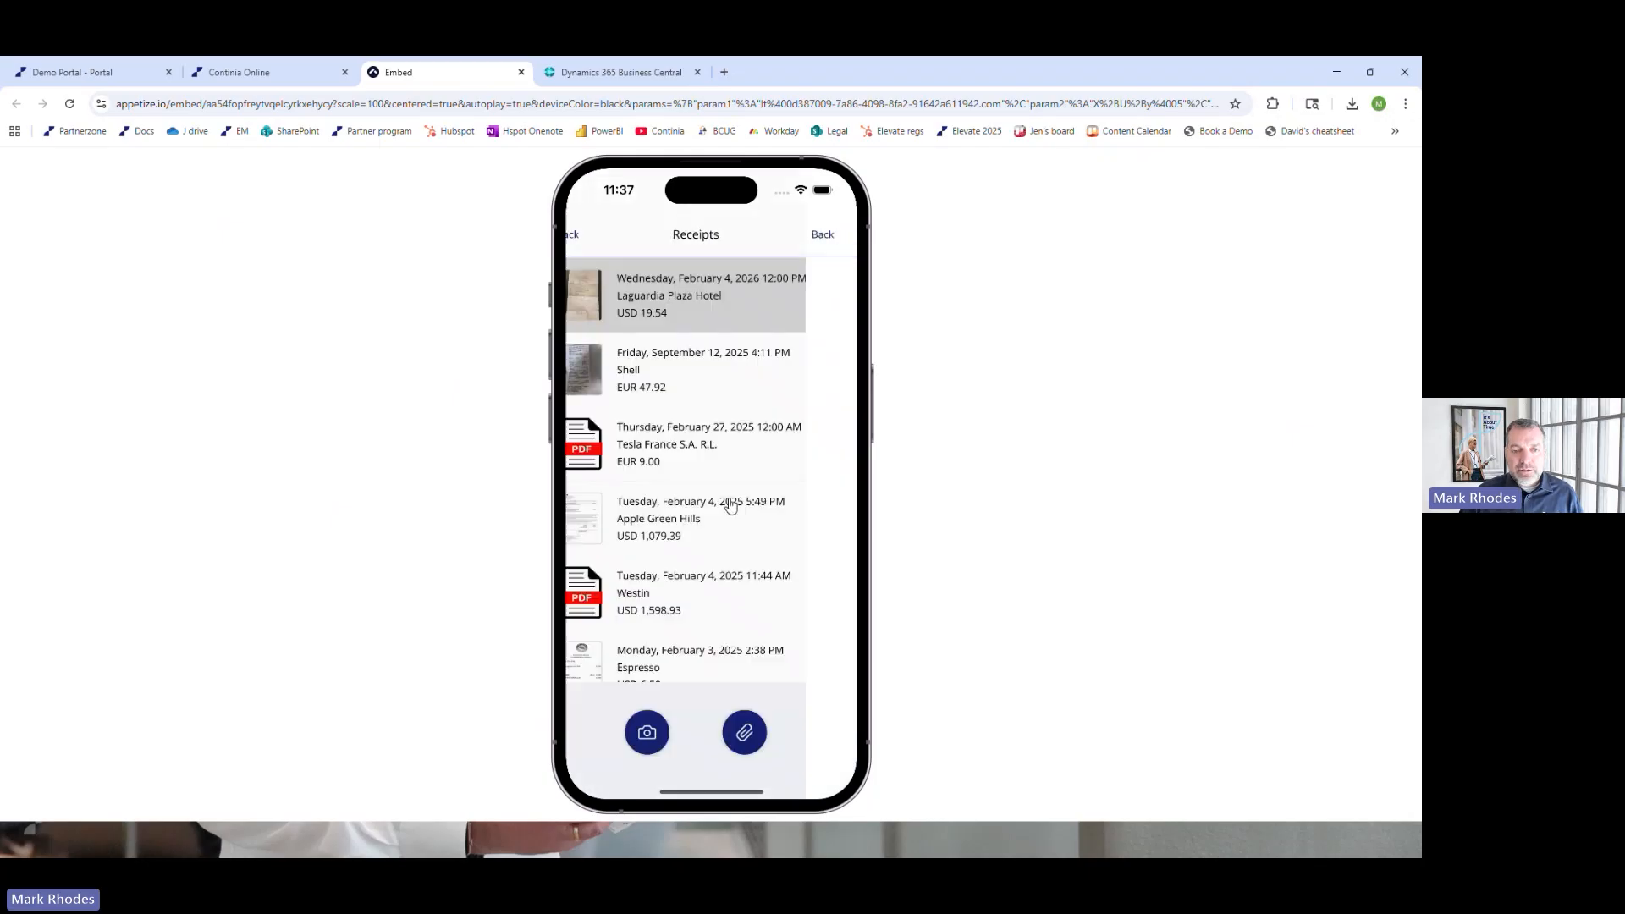
click(689, 372)
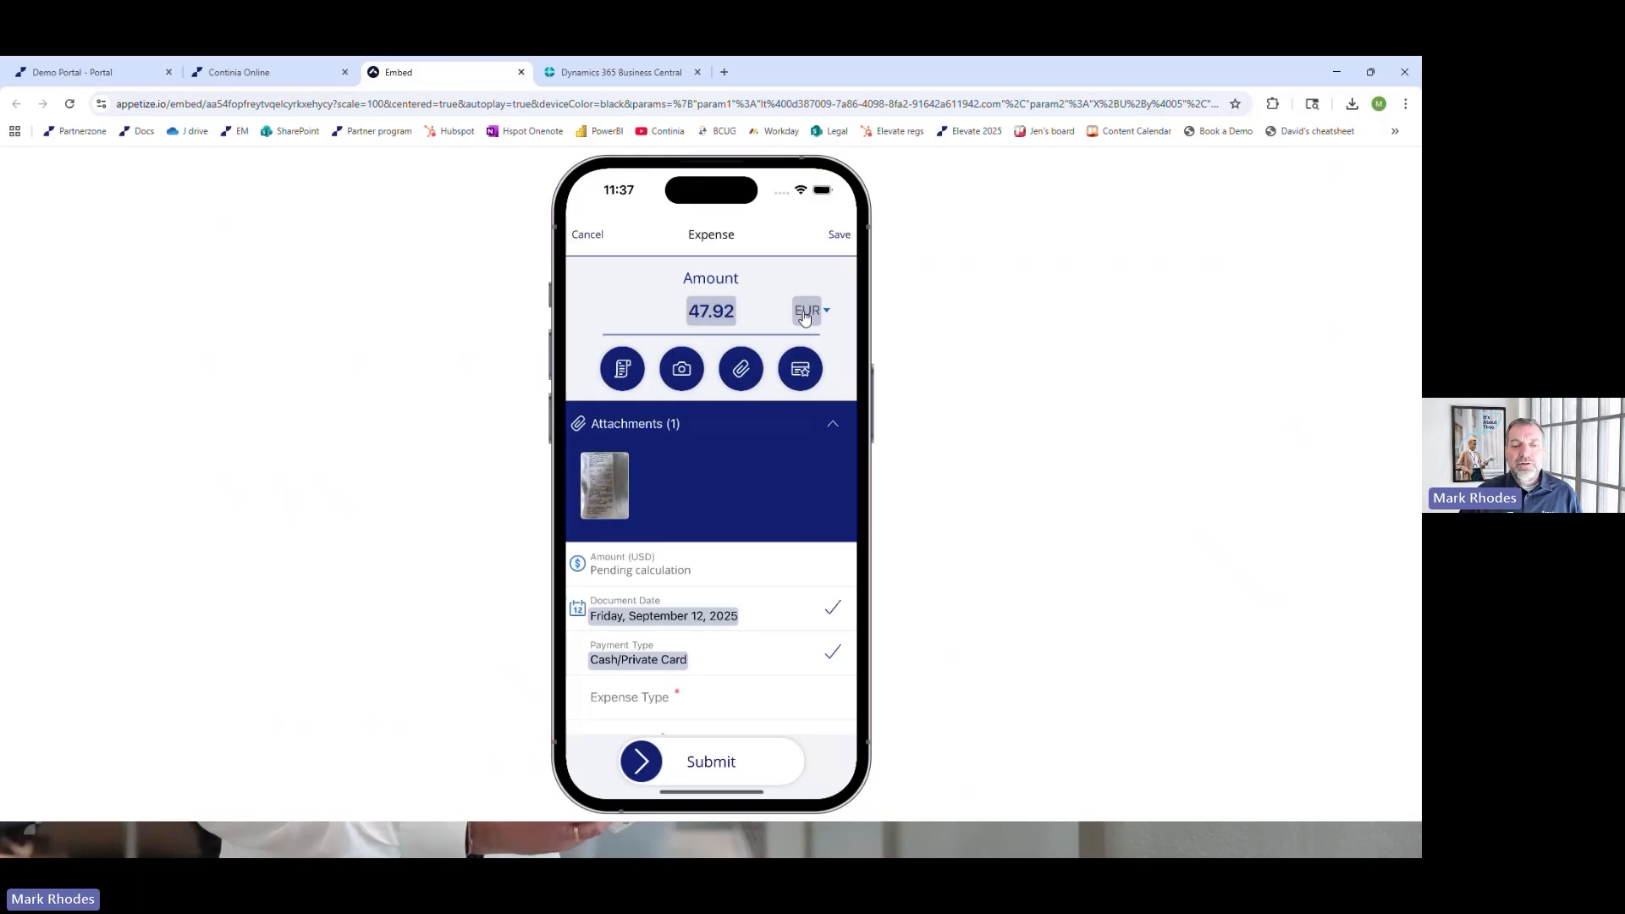
Collapse the Shell expense's attachments, set its expense type to Hardware, and enter Tool as the description
click(833, 429)
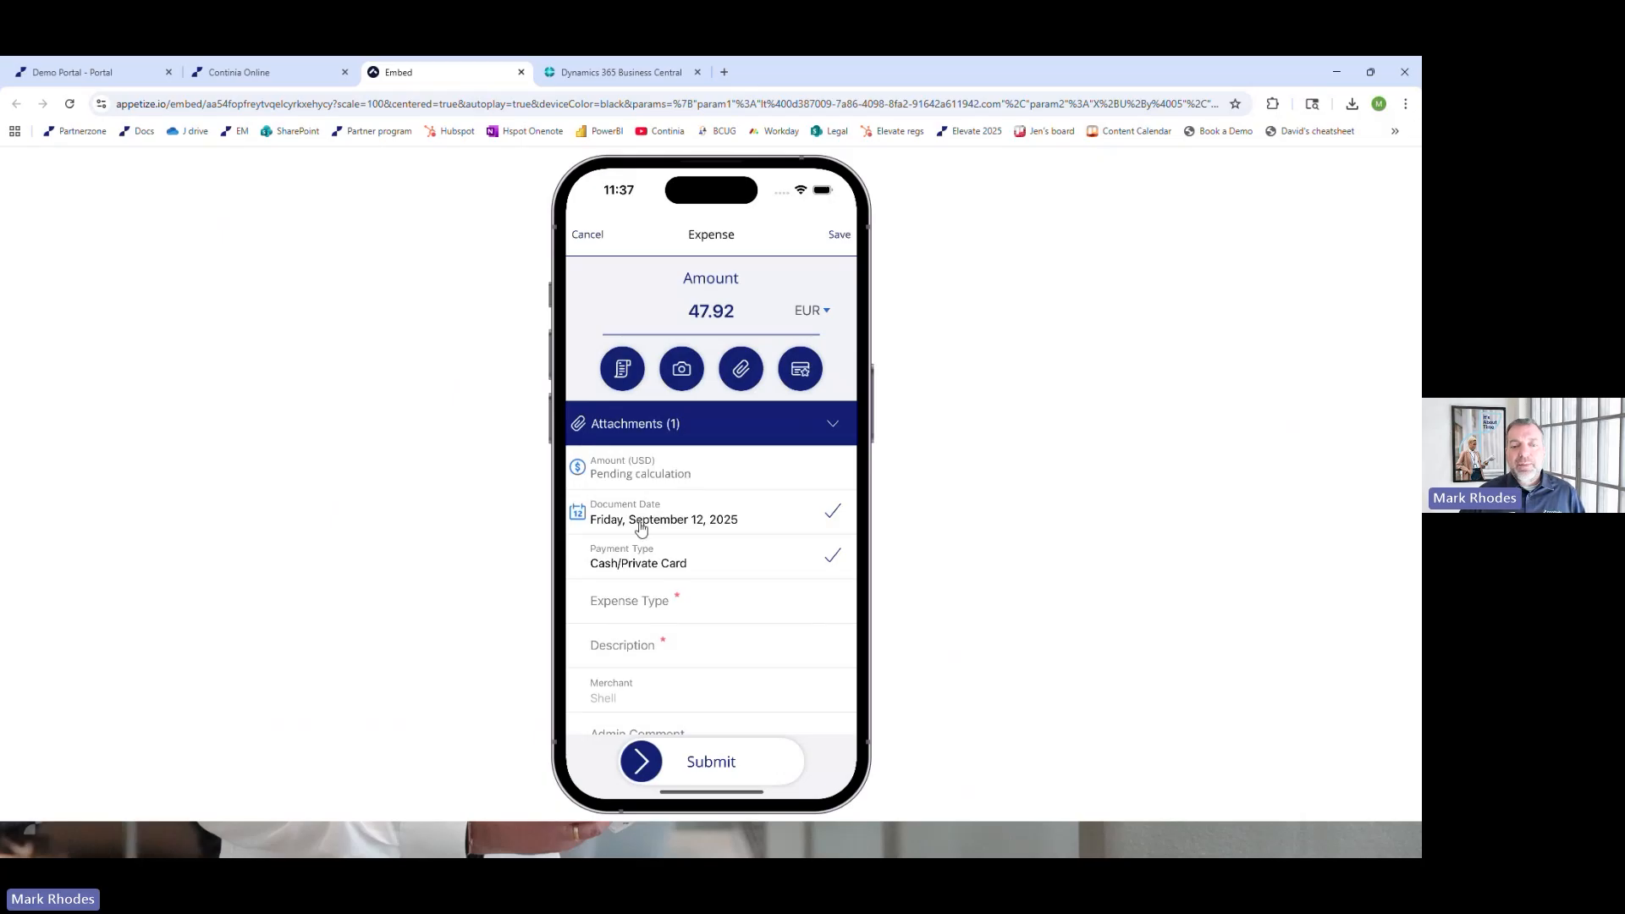
click(658, 609)
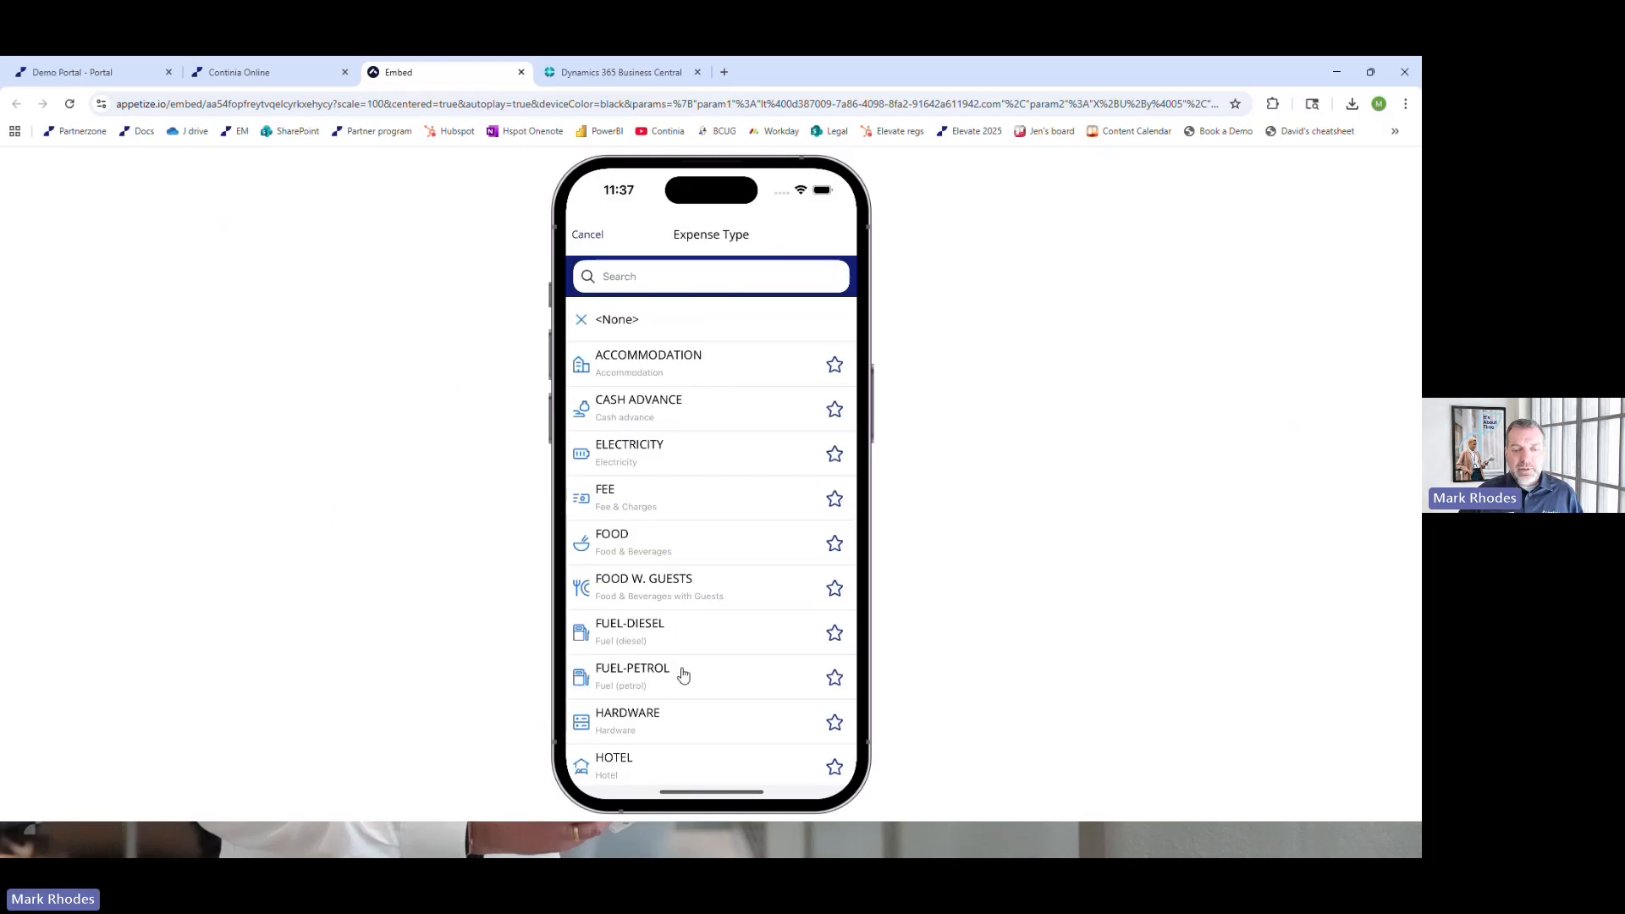
click(665, 724)
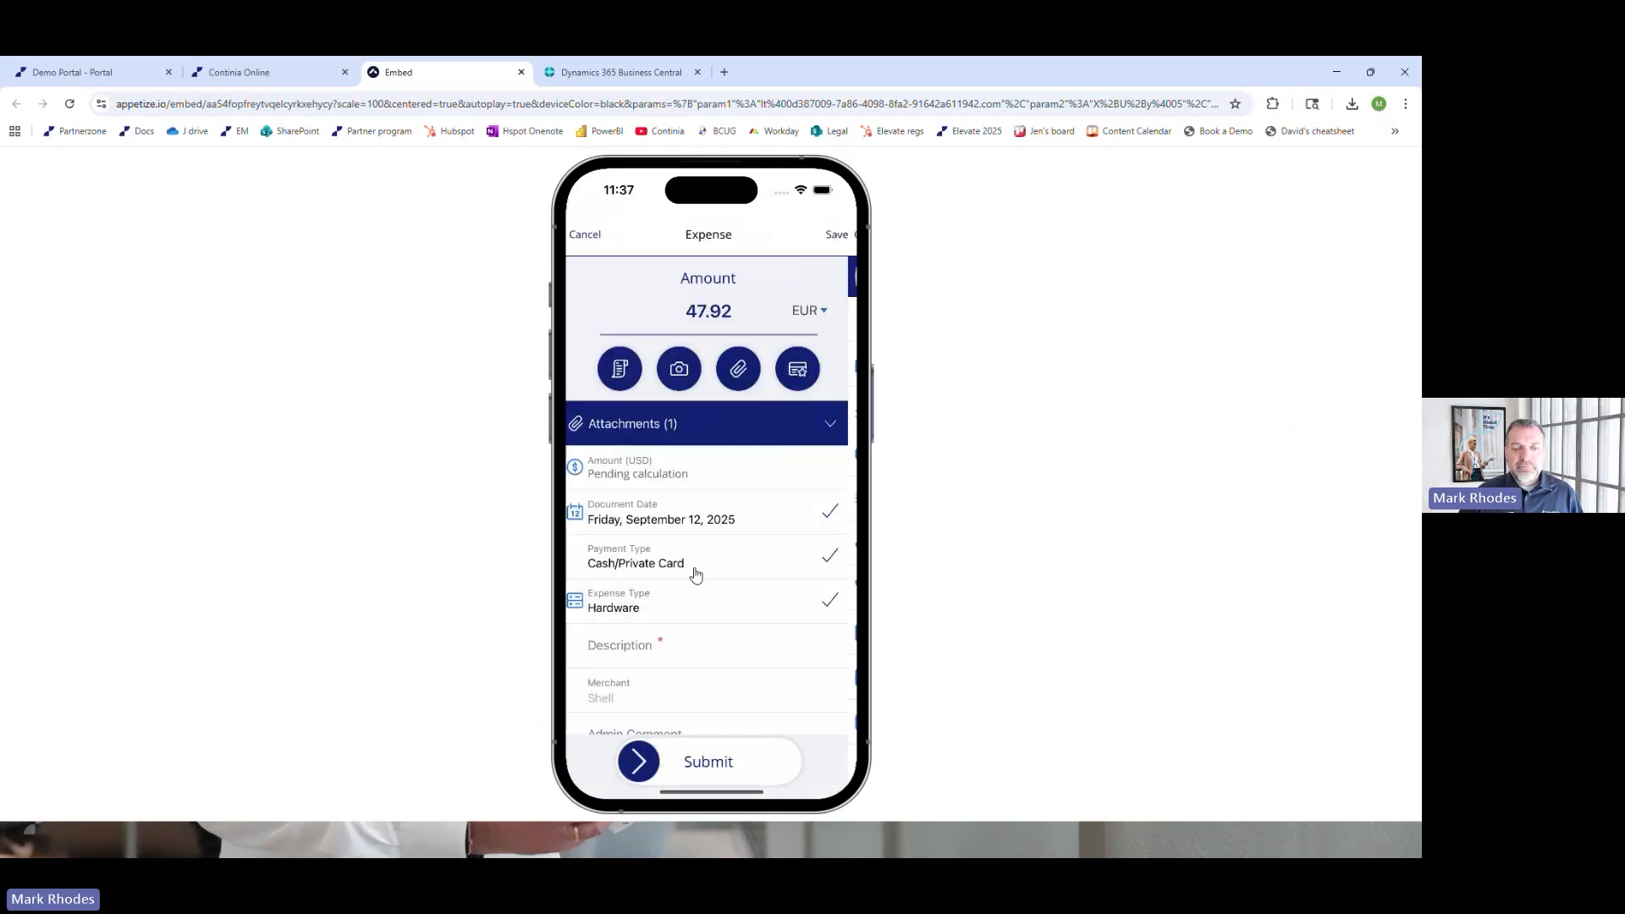
click(632, 653)
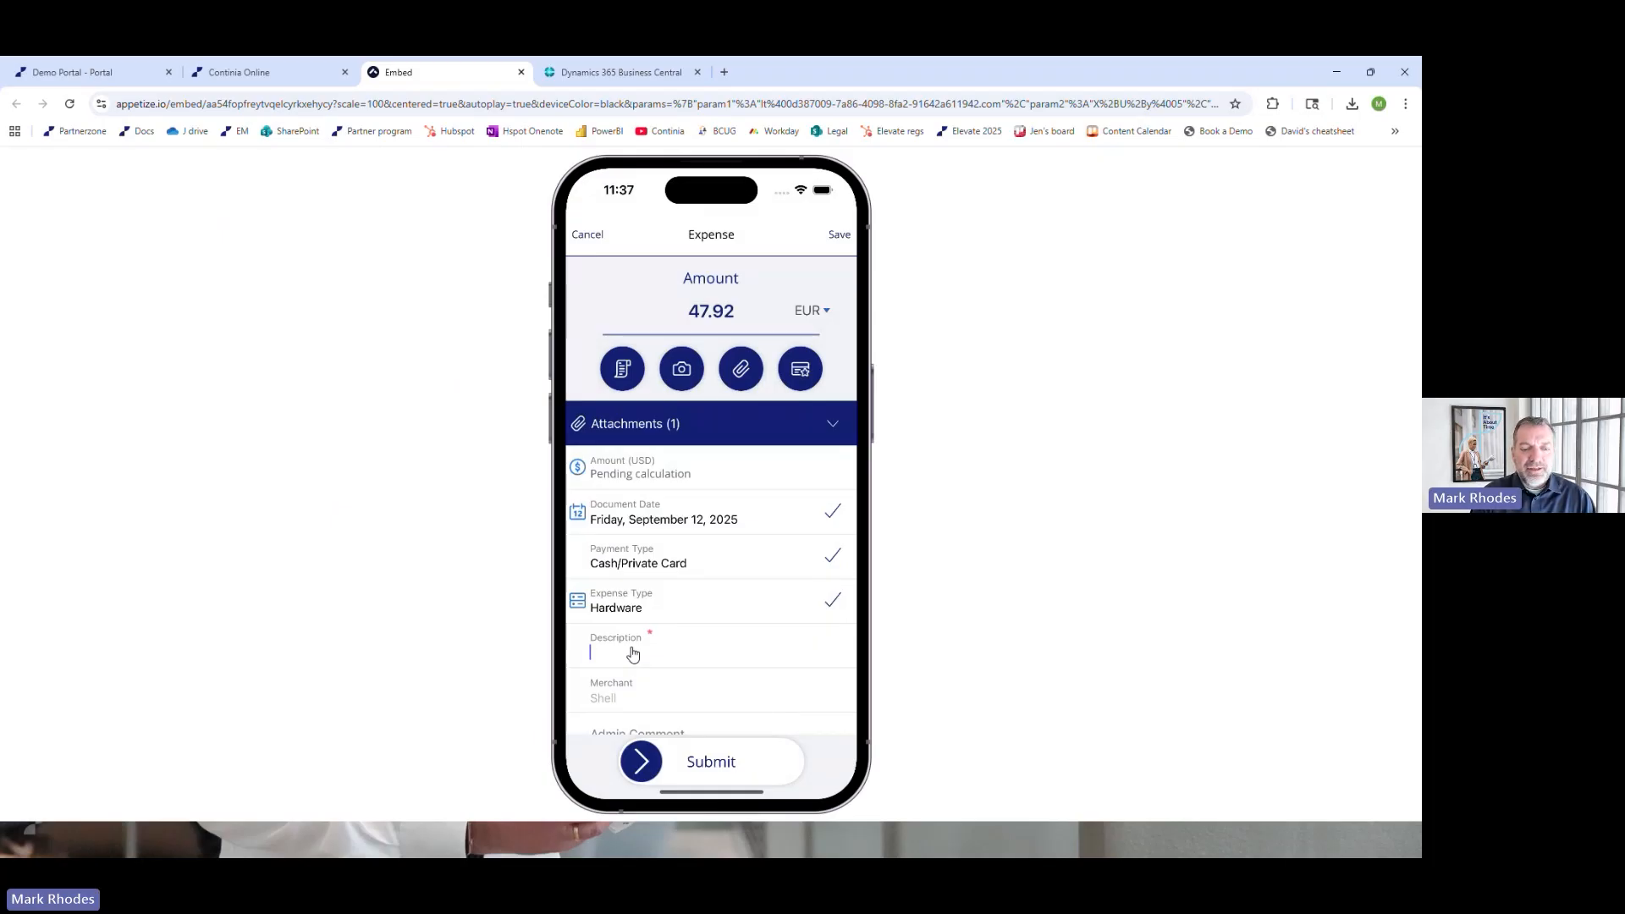
text(Tool)
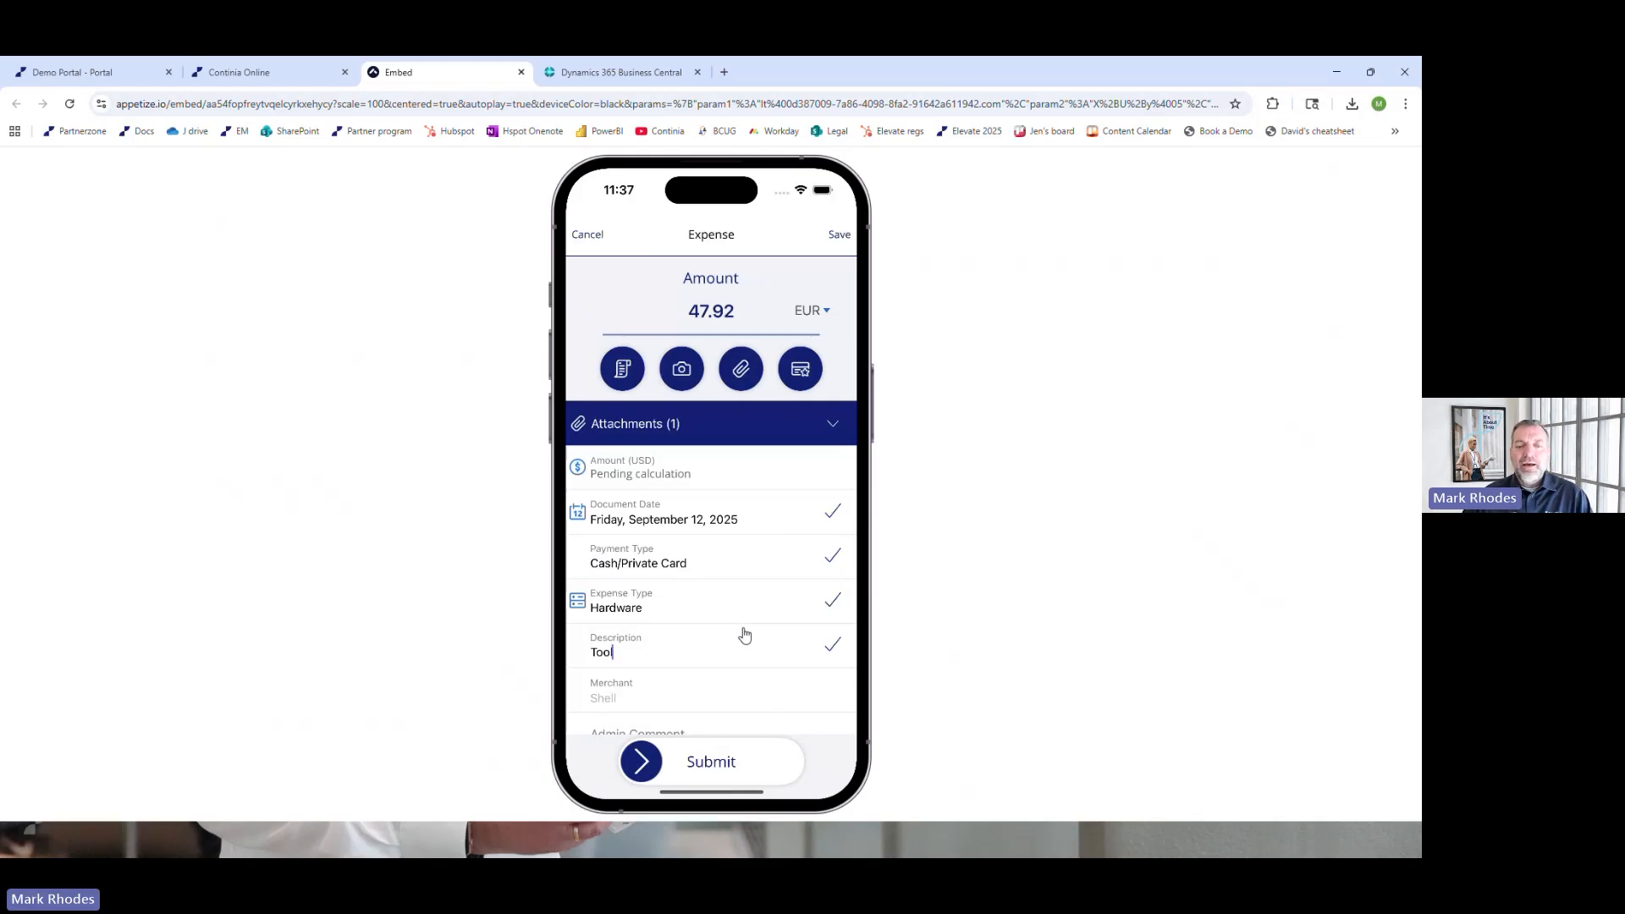
Look at the allocation options for the Shell expense and return to the expense without adding a line
scroll(762, 532, down, 2)
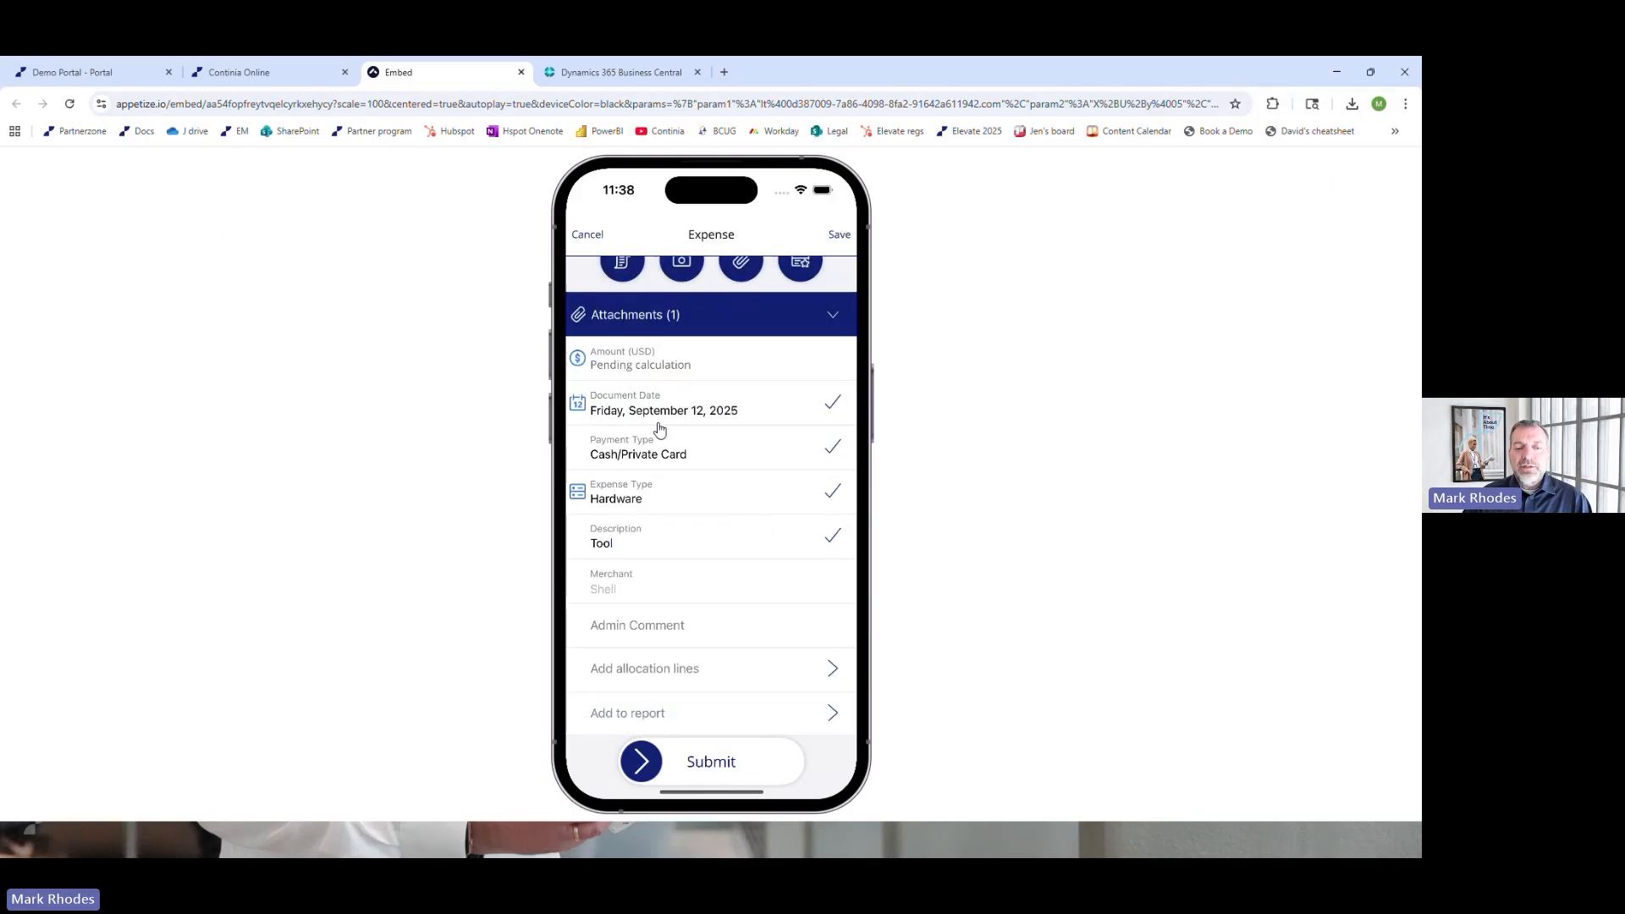
click(669, 678)
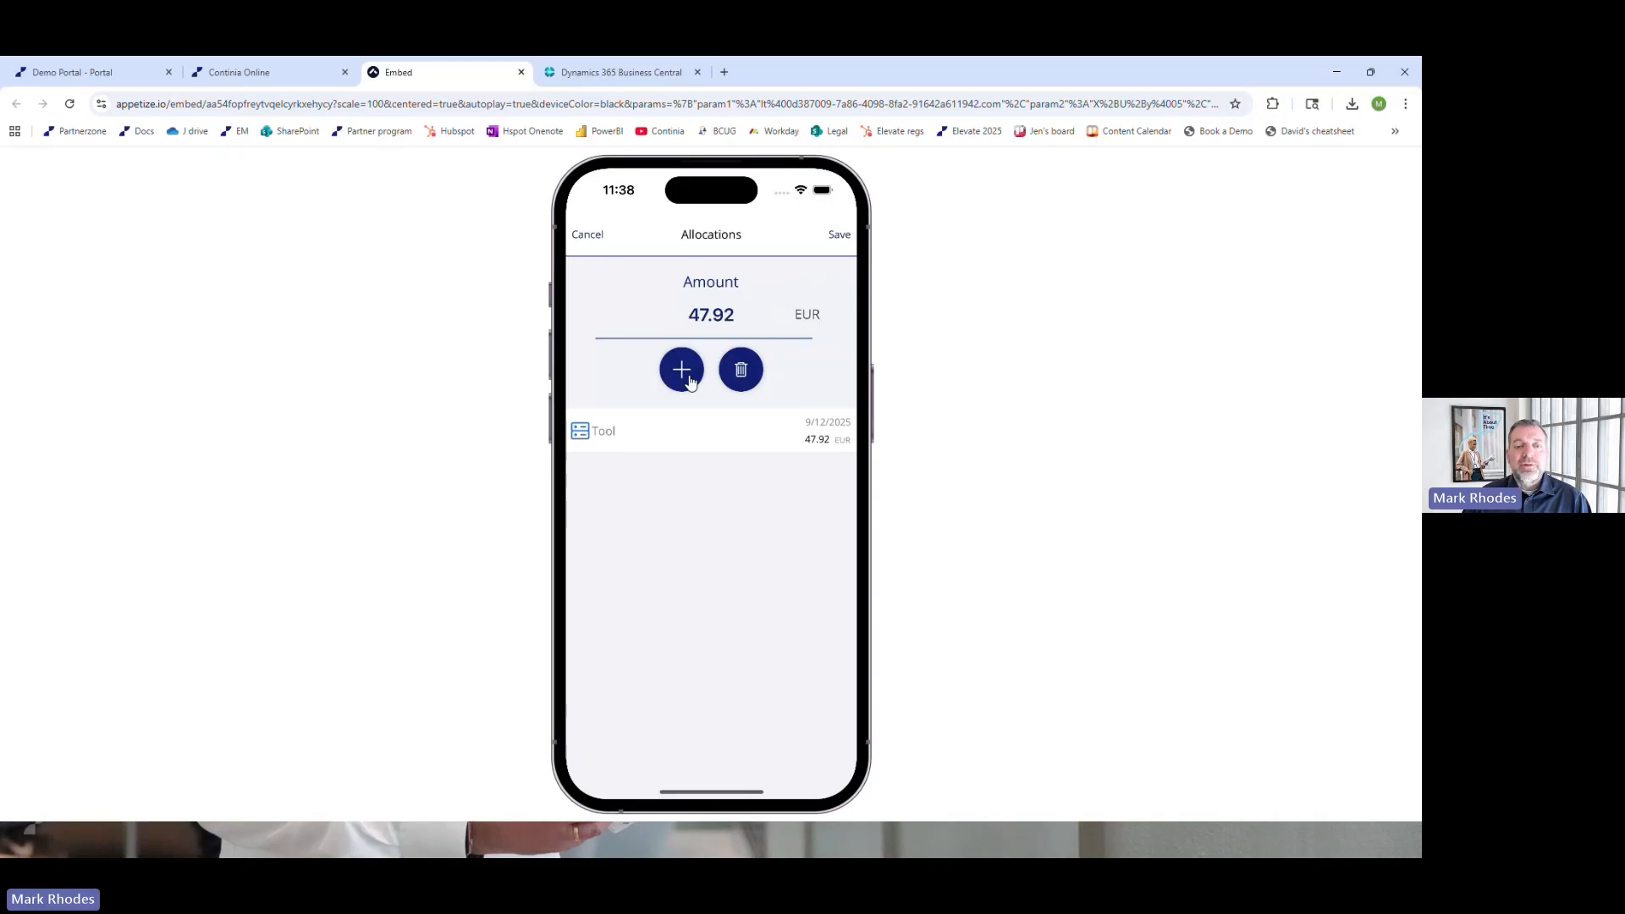
click(591, 236)
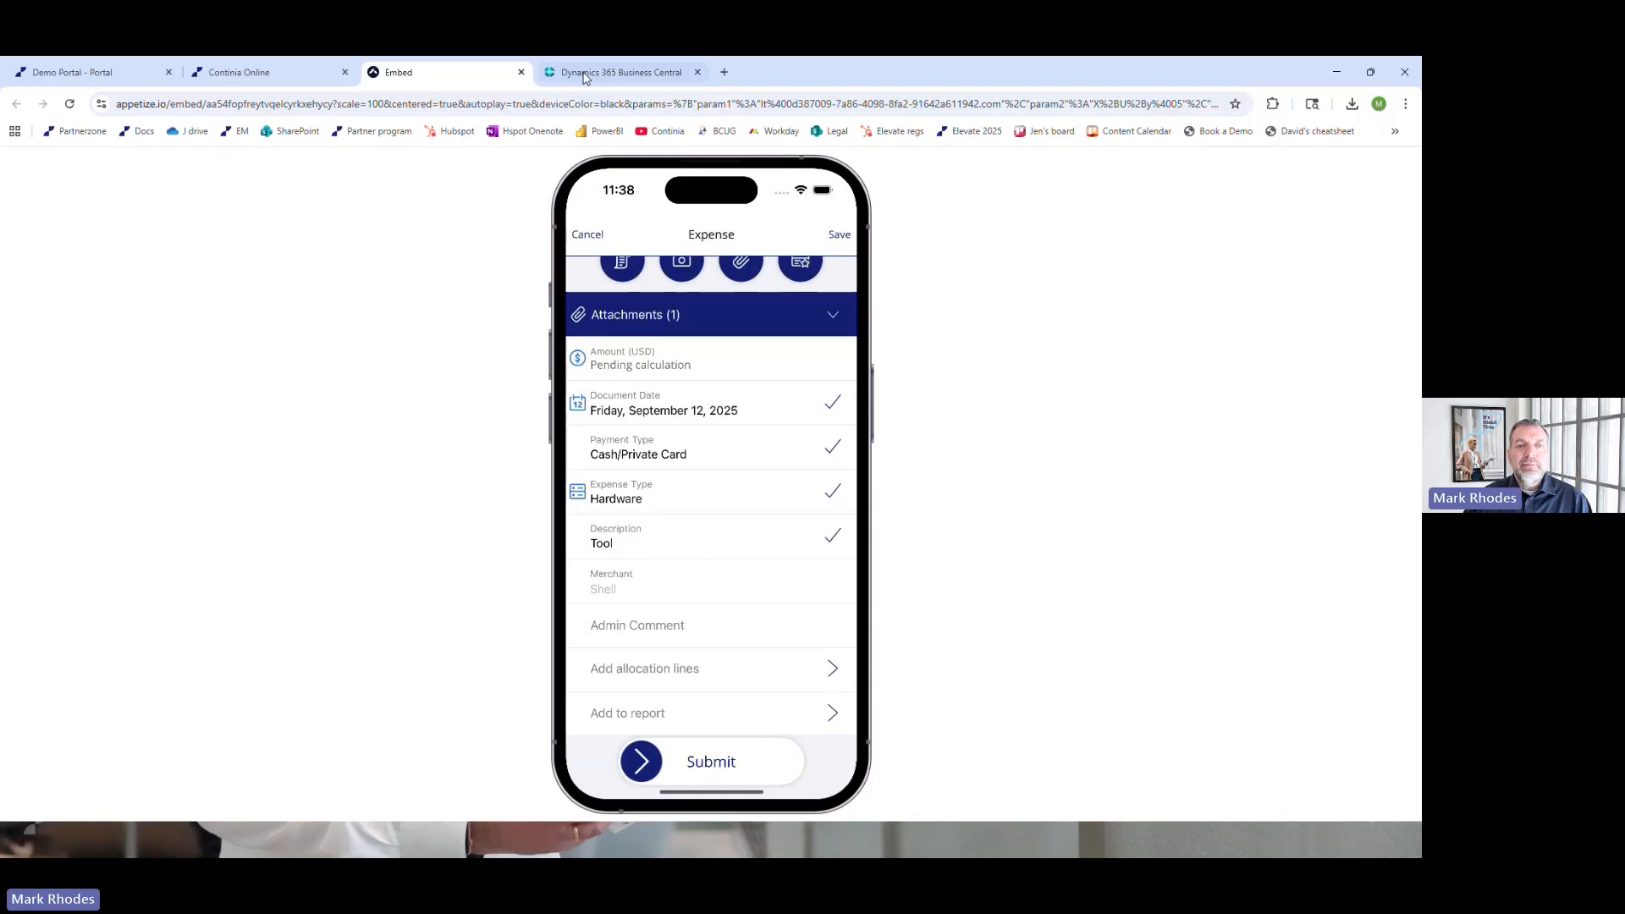
Switch to Business Central, search for the Configured Fields page, and review the header fields set up for Expense
click(620, 72)
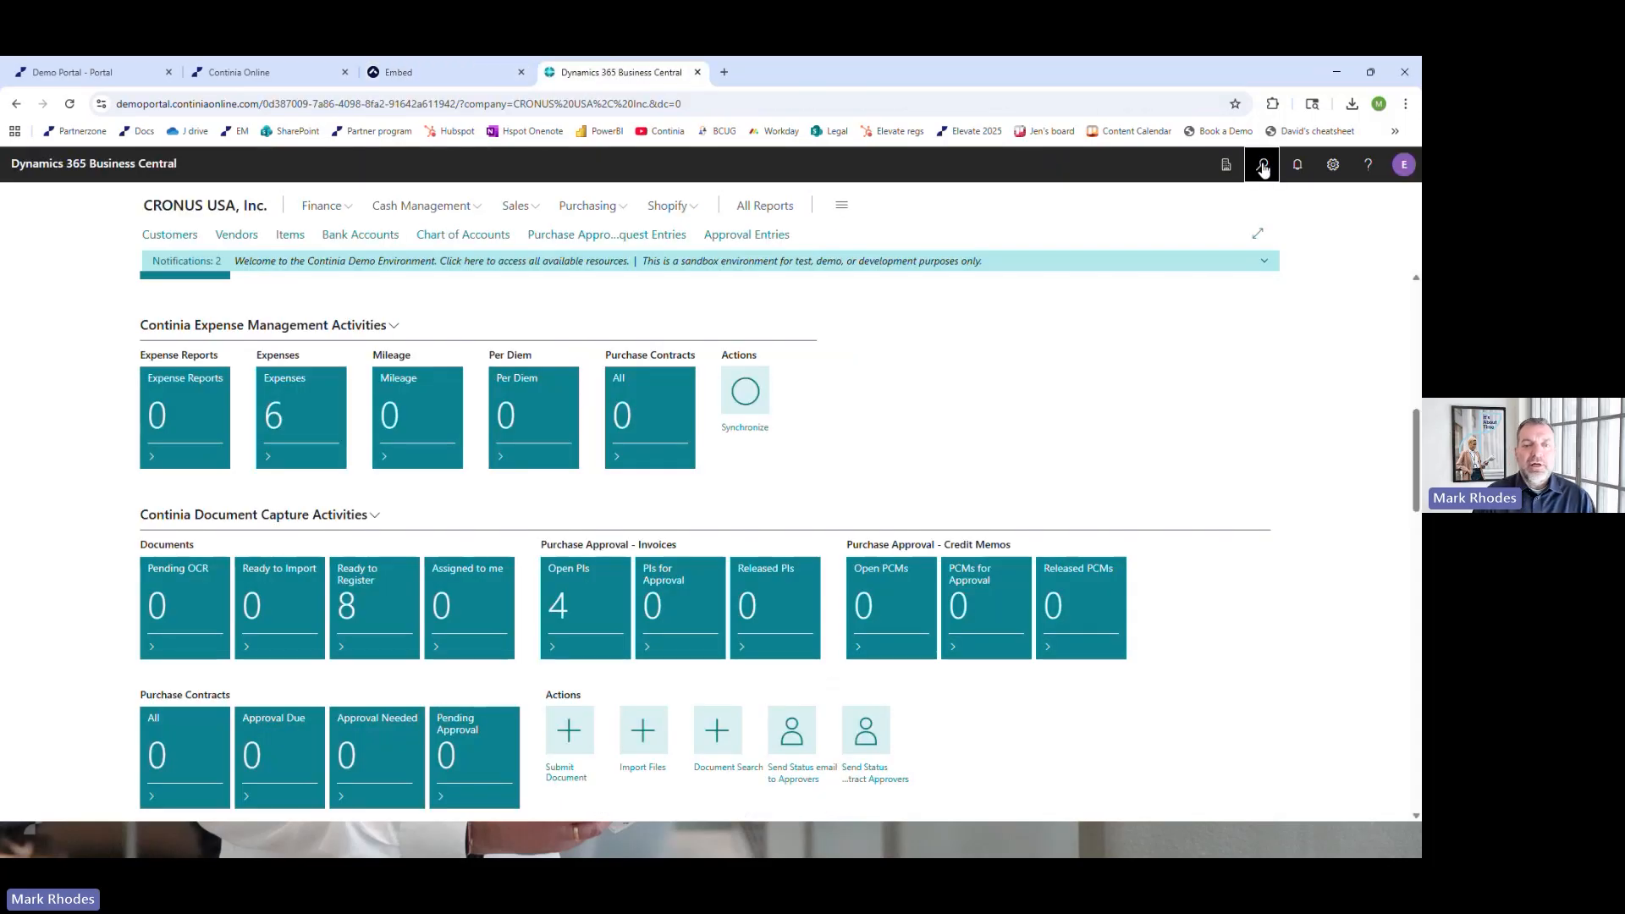
click(1262, 165)
text(config fie)
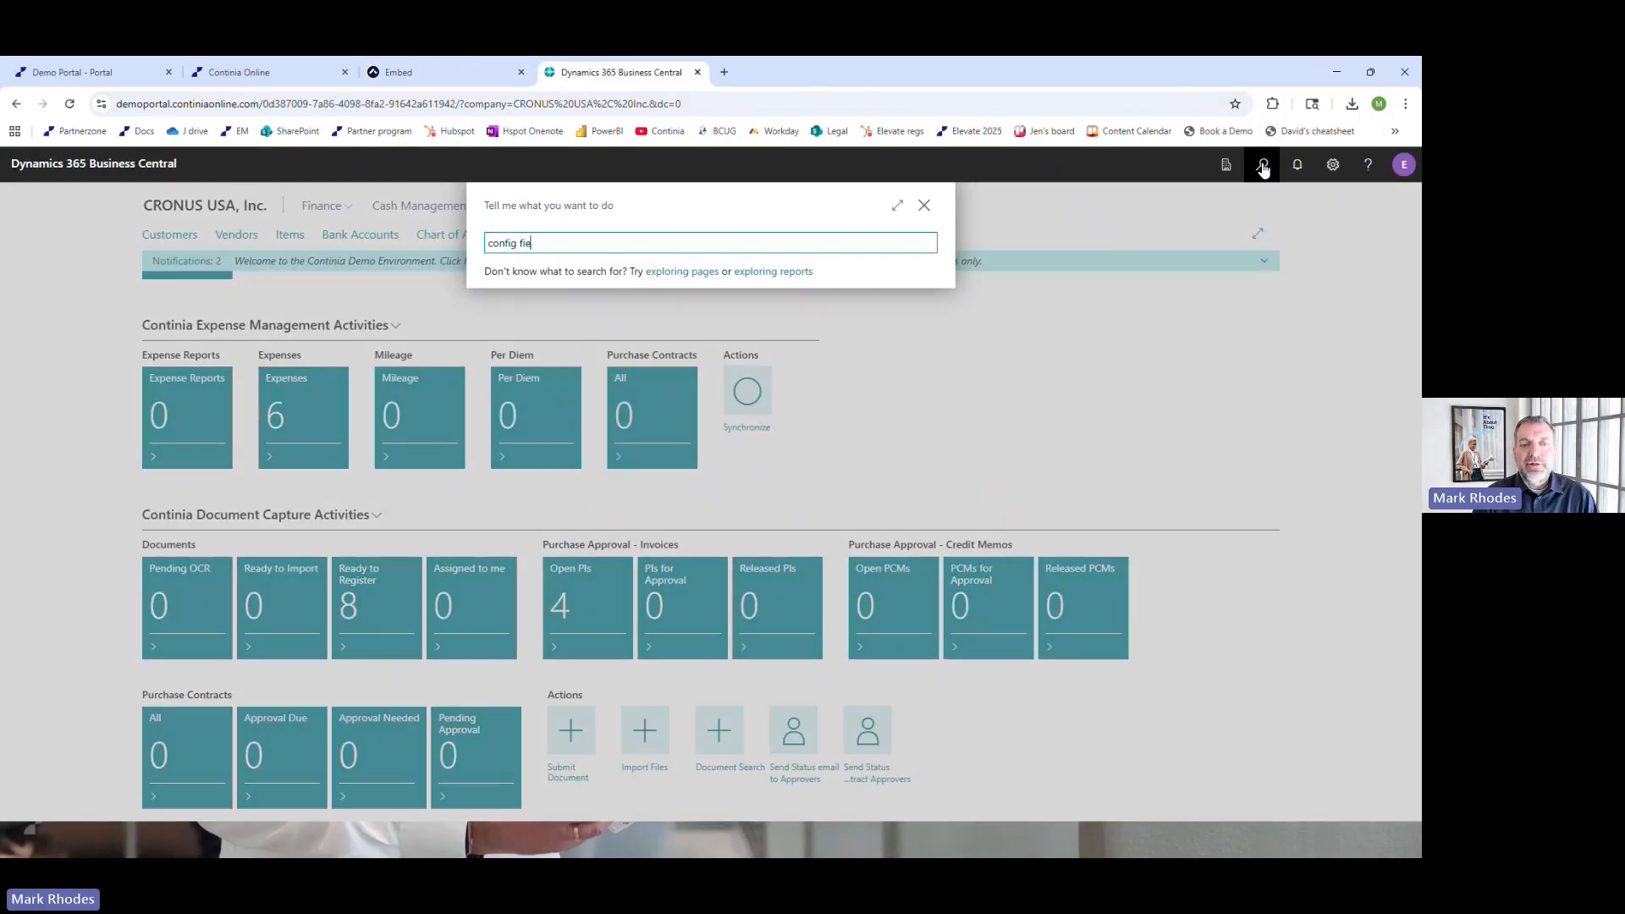
text(l)
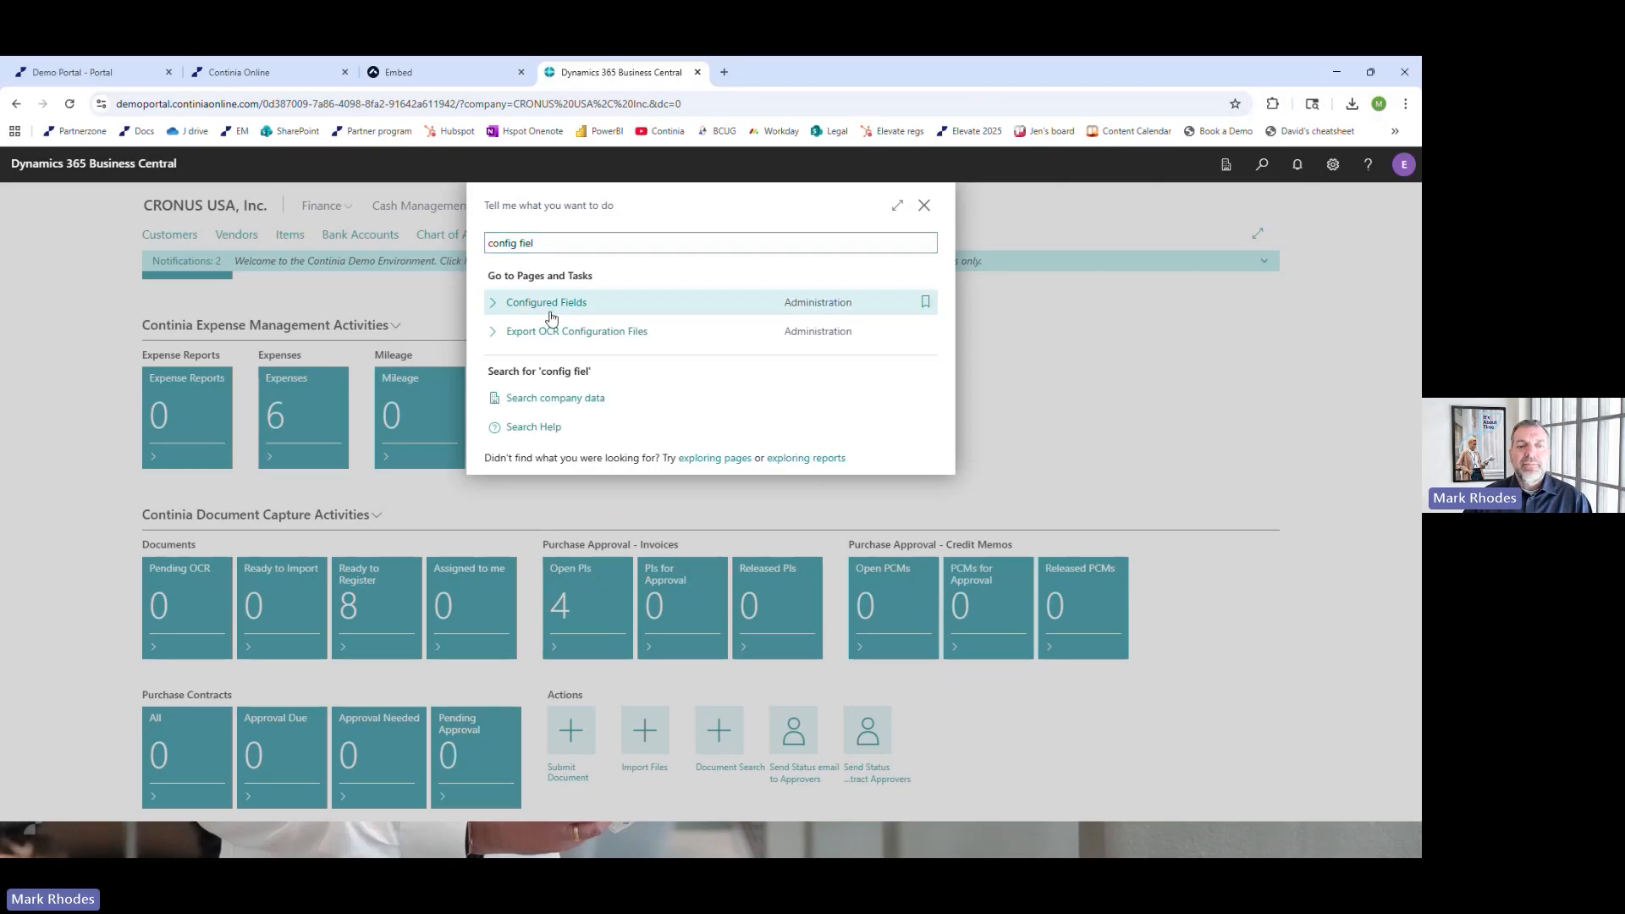
click(549, 305)
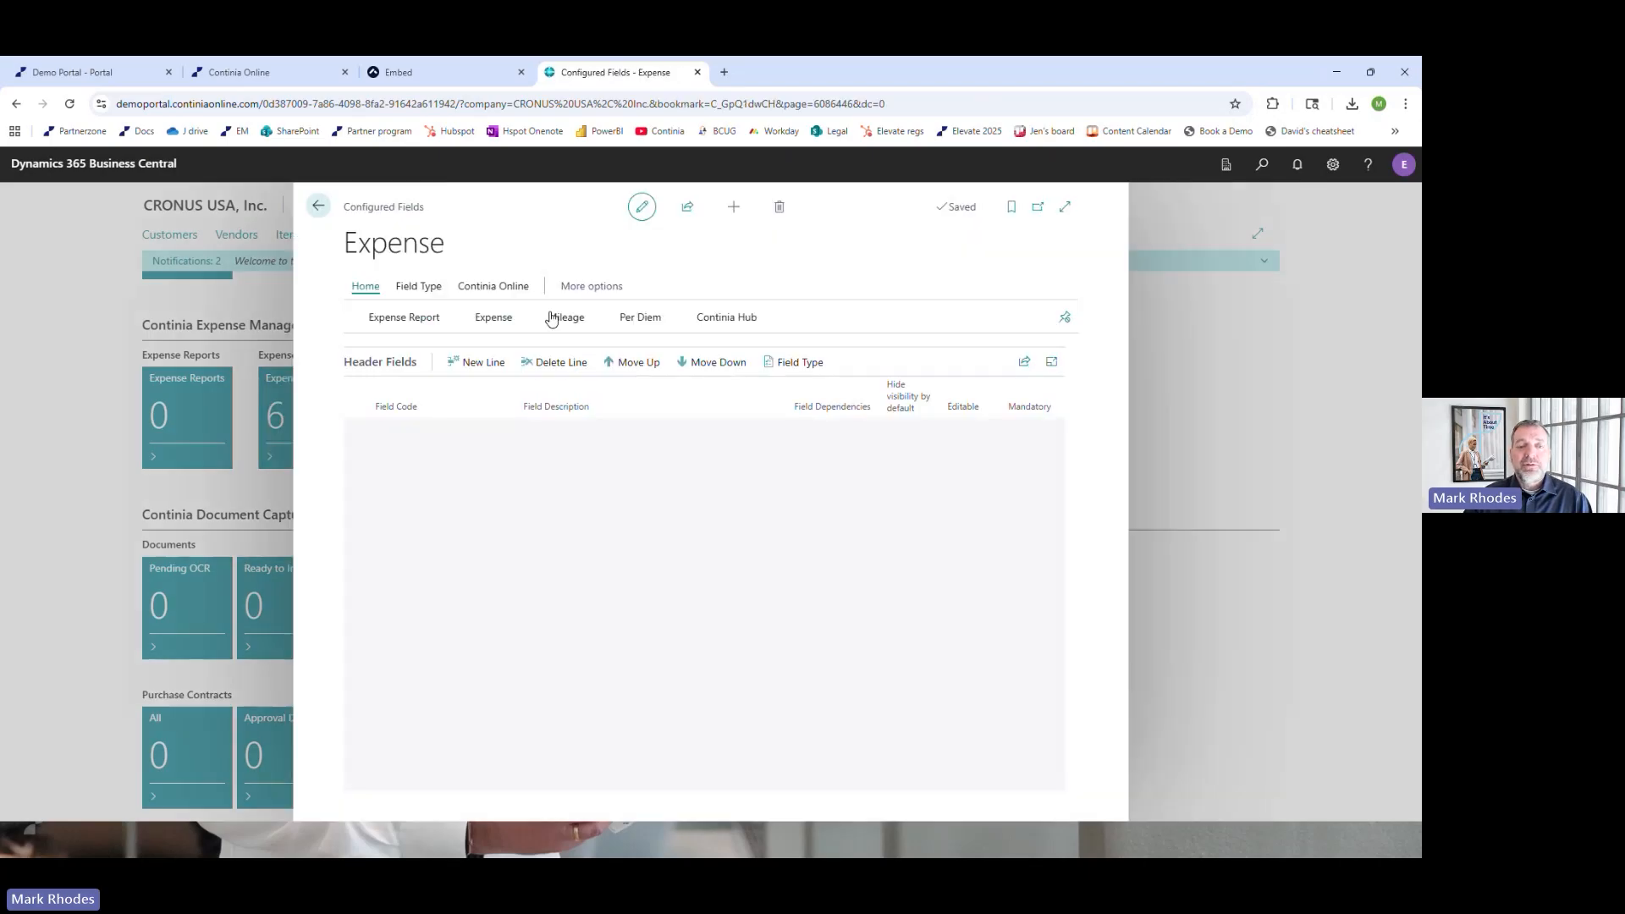
scroll(592, 529, down, 3)
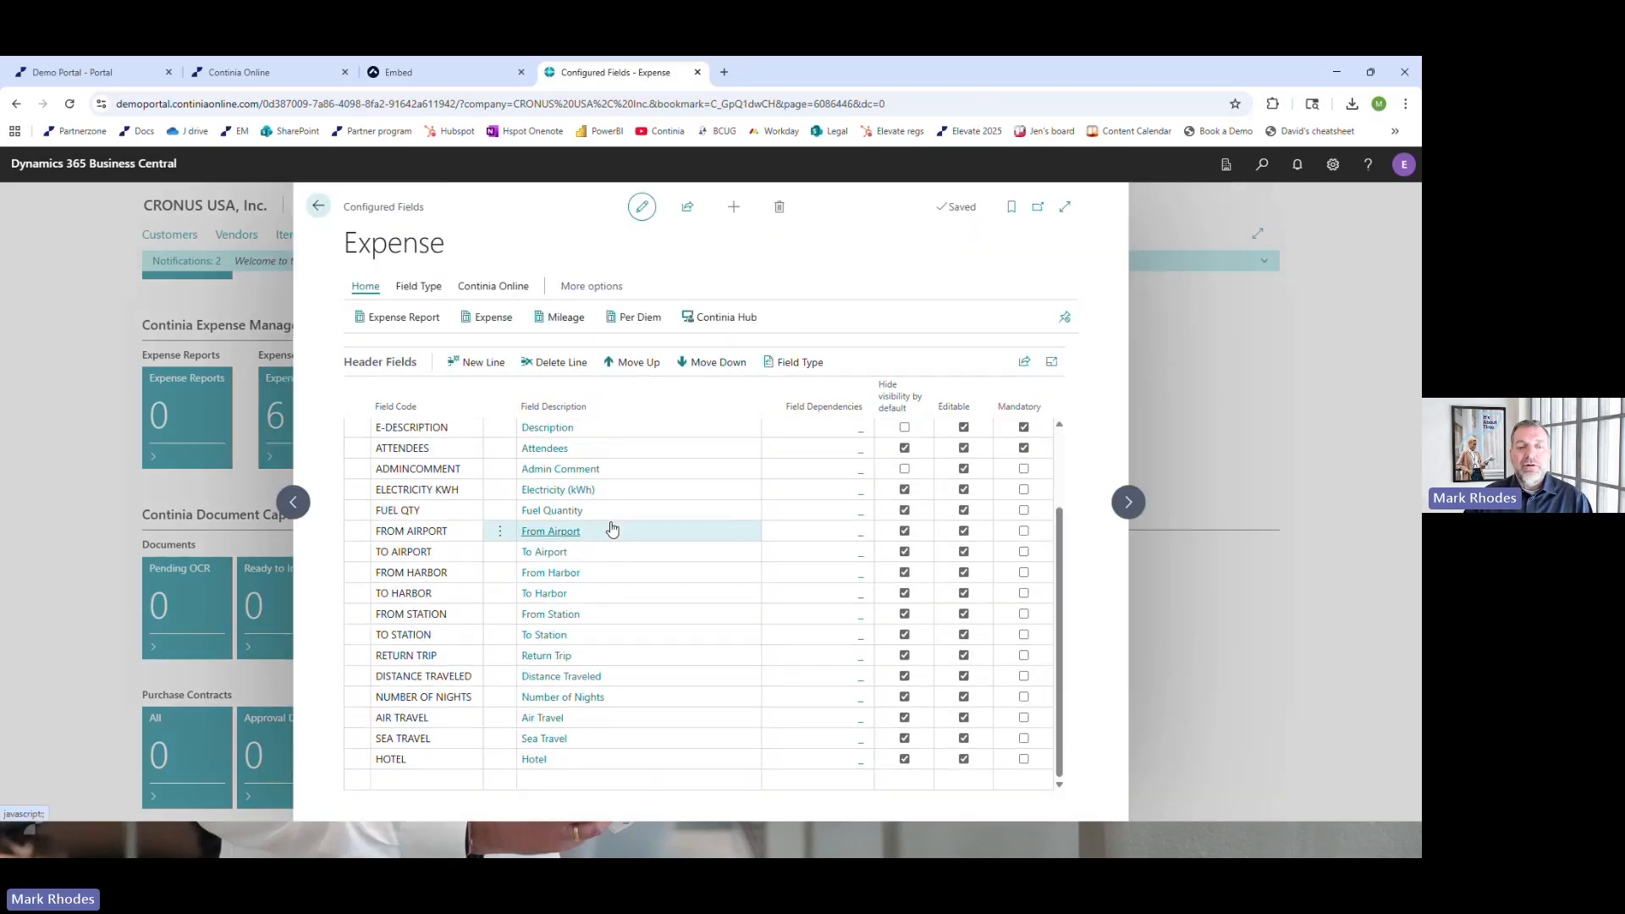
scroll(611, 528, up, 3)
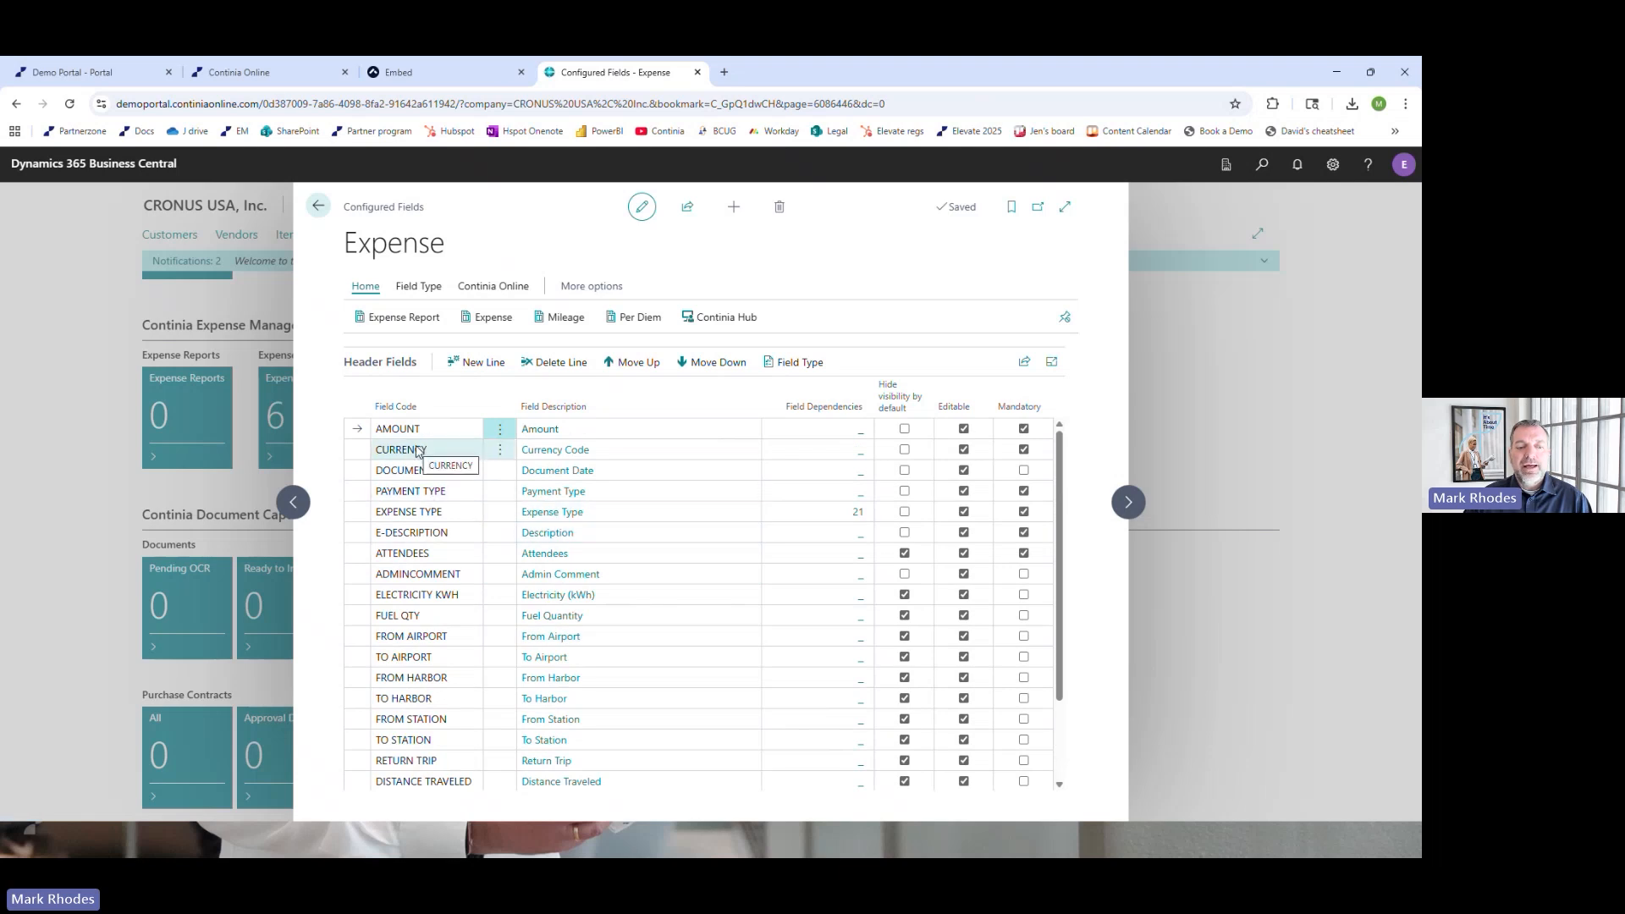
Insert an empty header field line above Attendees, browse the available field codes, and close Configured Fields without choosing one
click(353, 556)
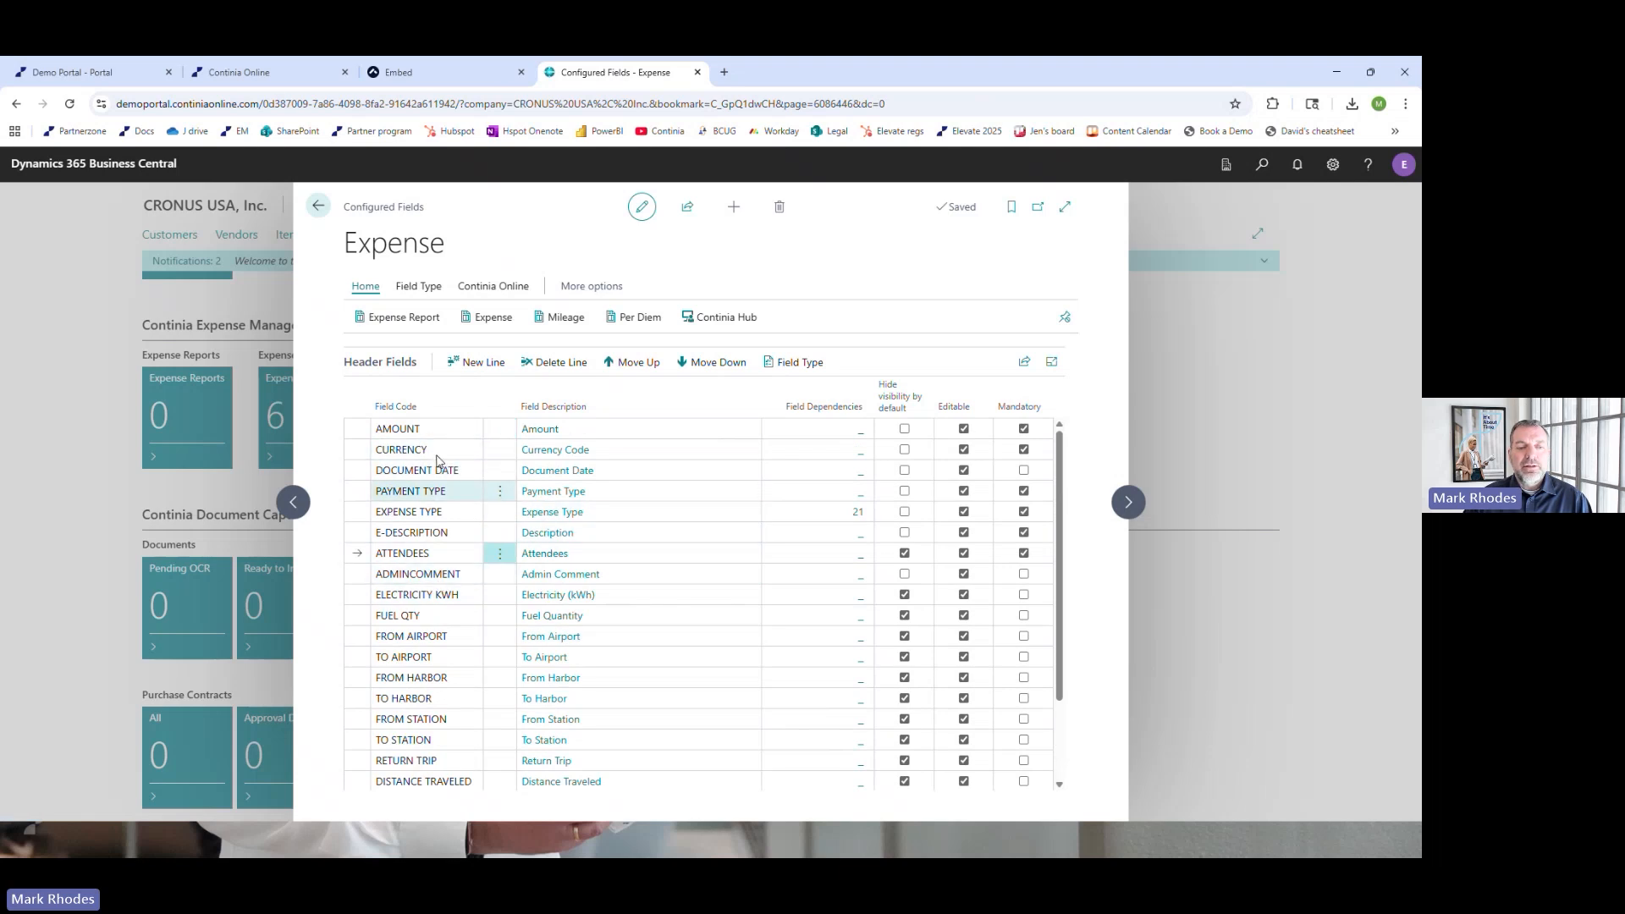
click(461, 364)
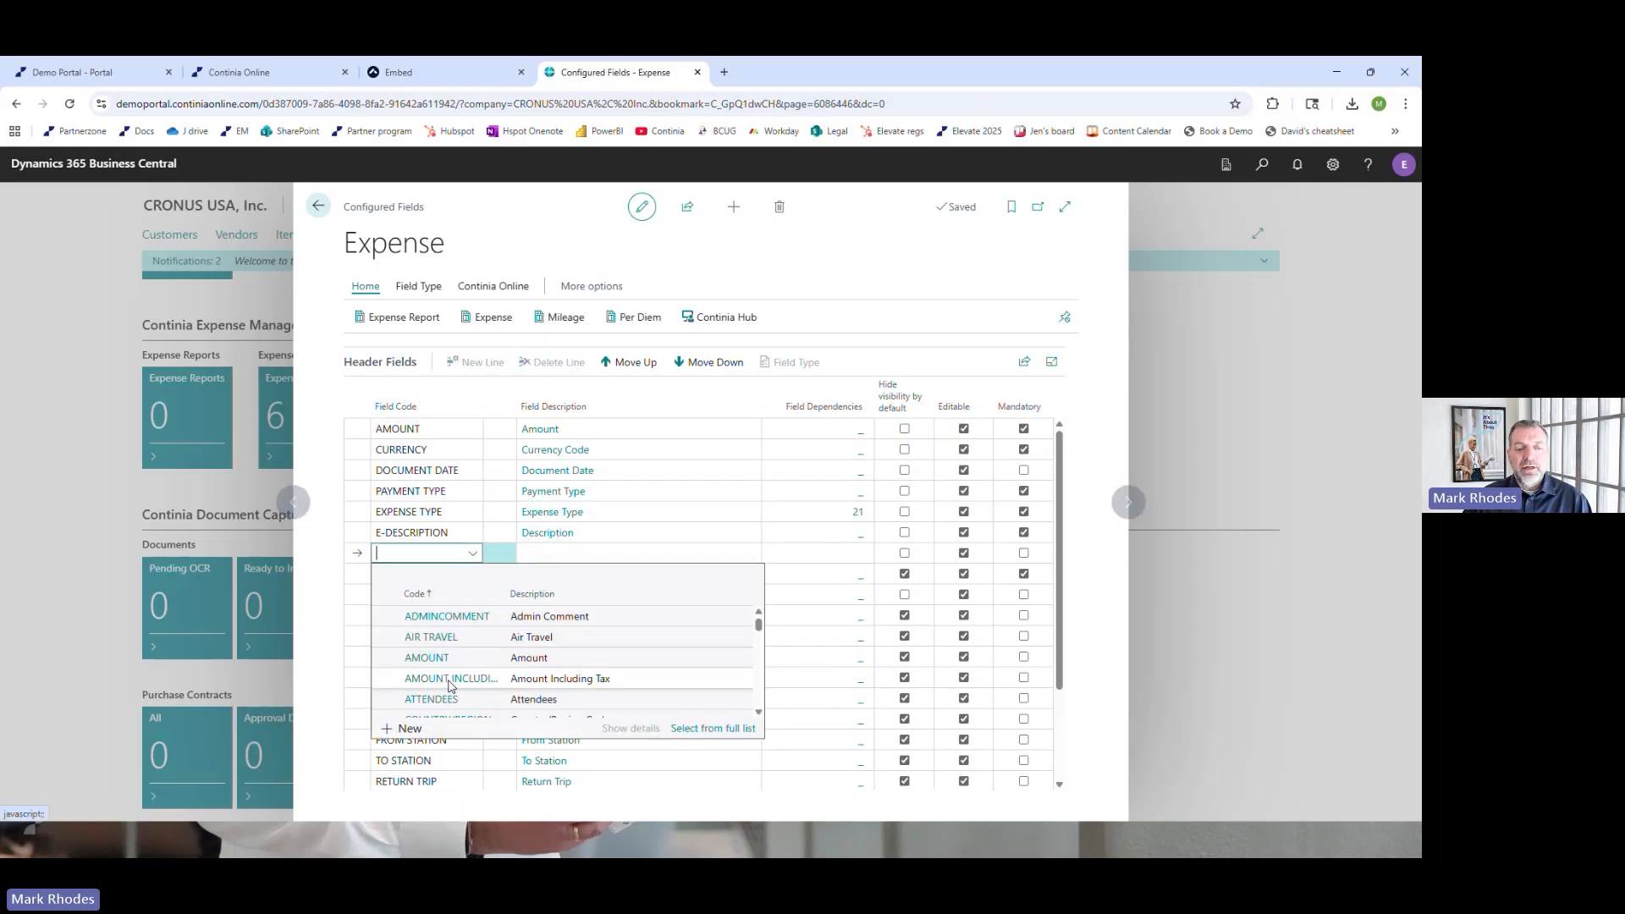
scroll(465, 668, down, 3)
scroll(465, 673, up, 2)
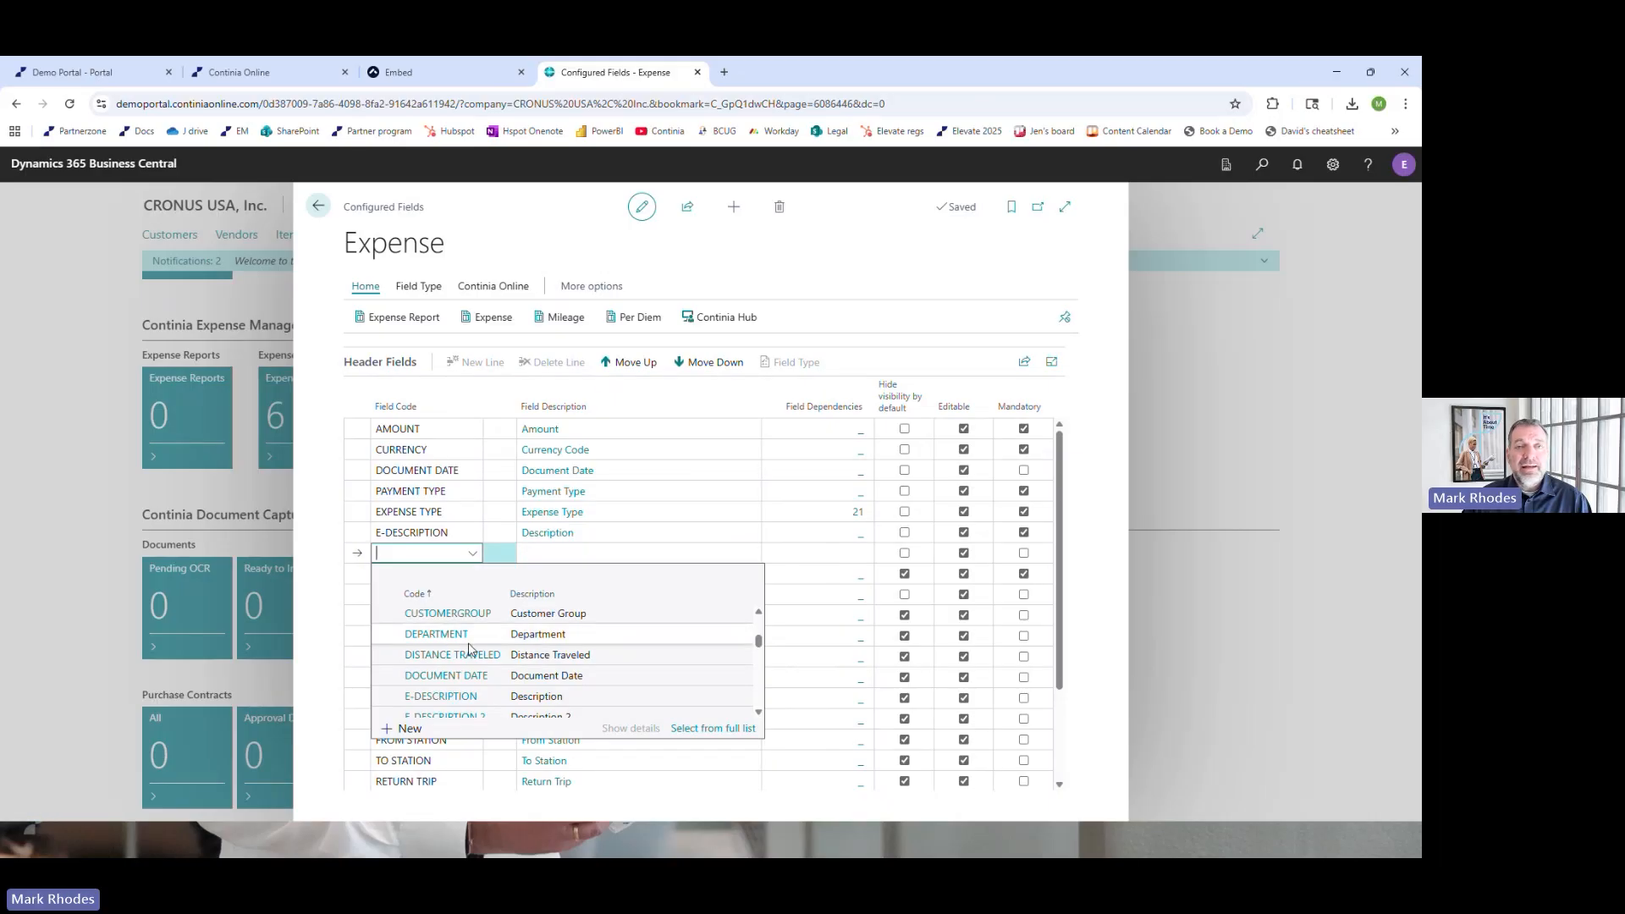
click(546, 222)
click(319, 209)
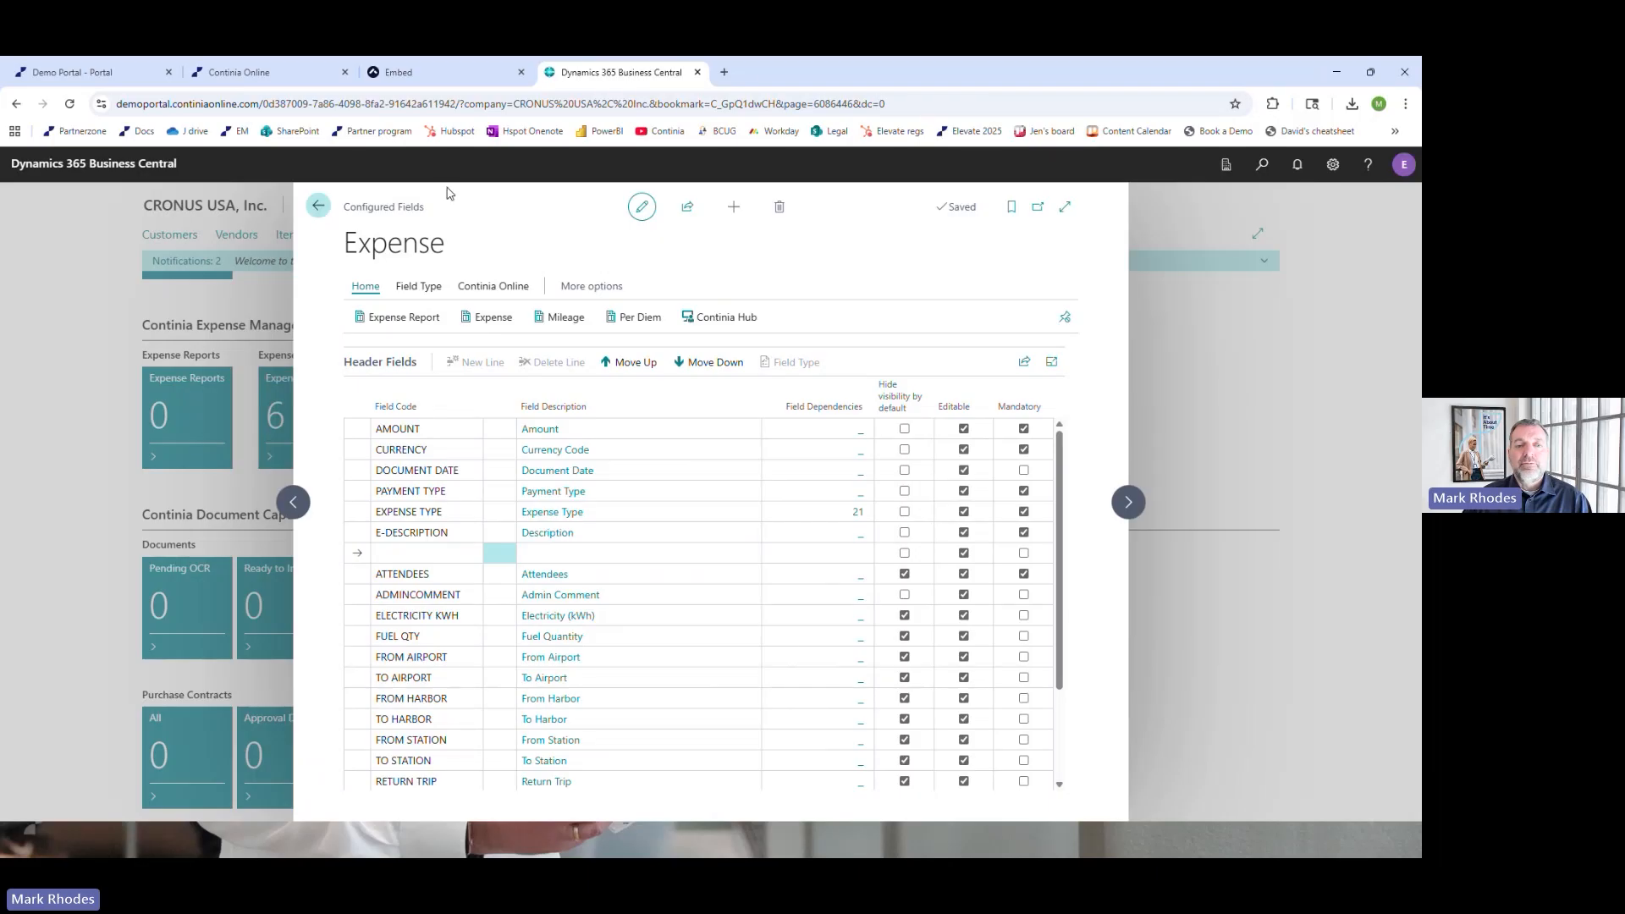
Return to the mobile app, change the Shell expense's type to FOOD W. GUESTS to check the required fields, and discard the expense
click(463, 74)
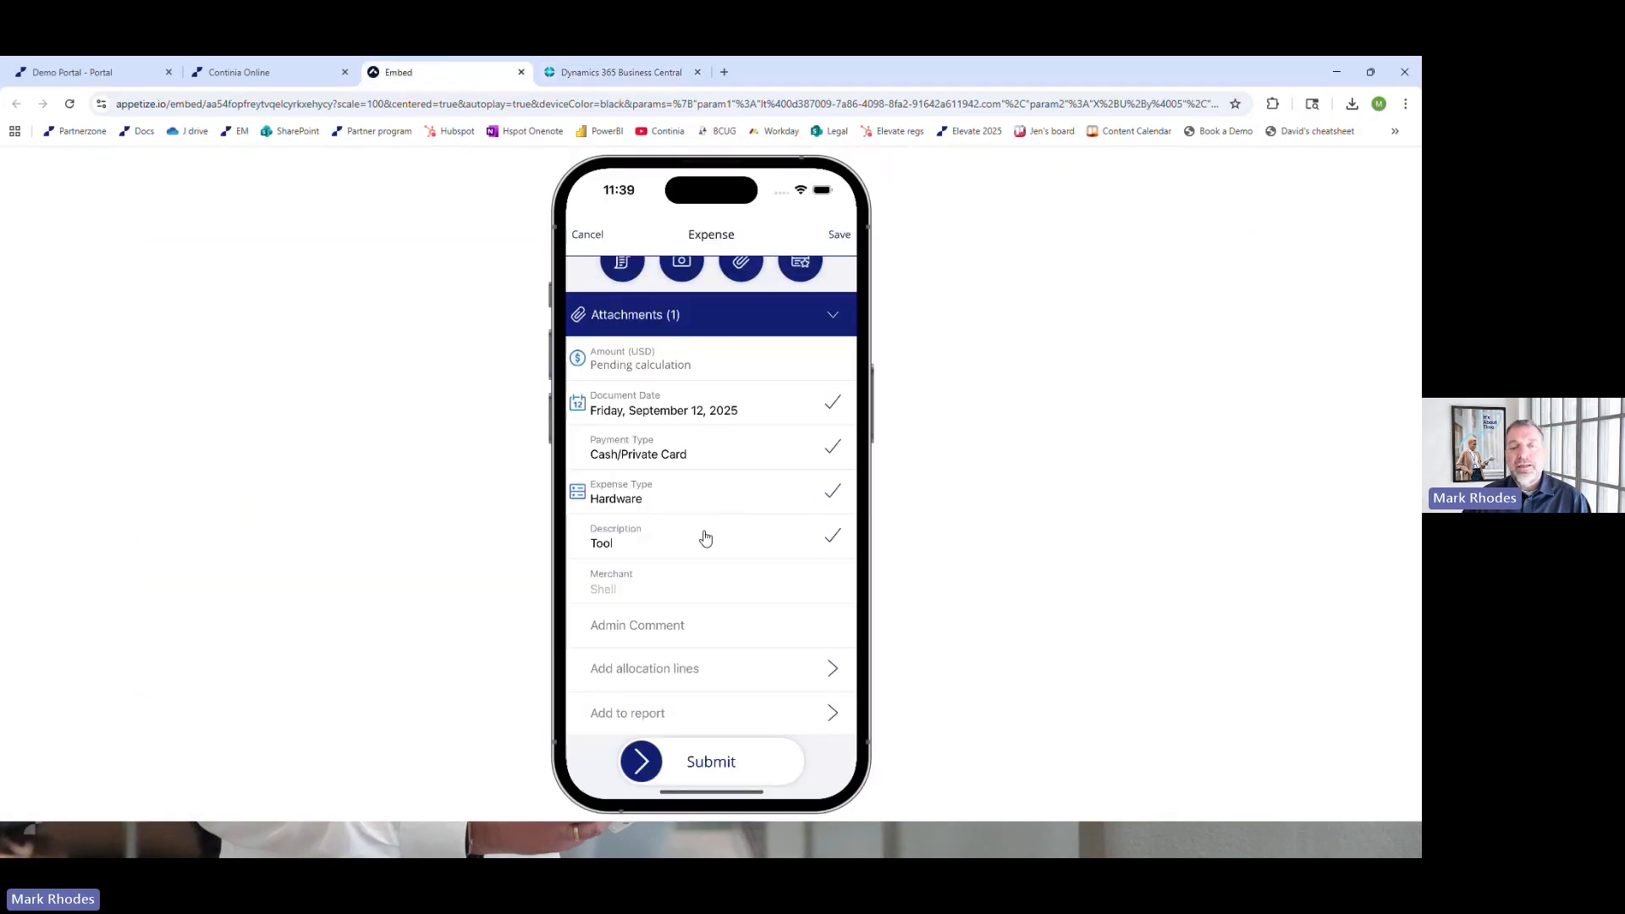
click(647, 506)
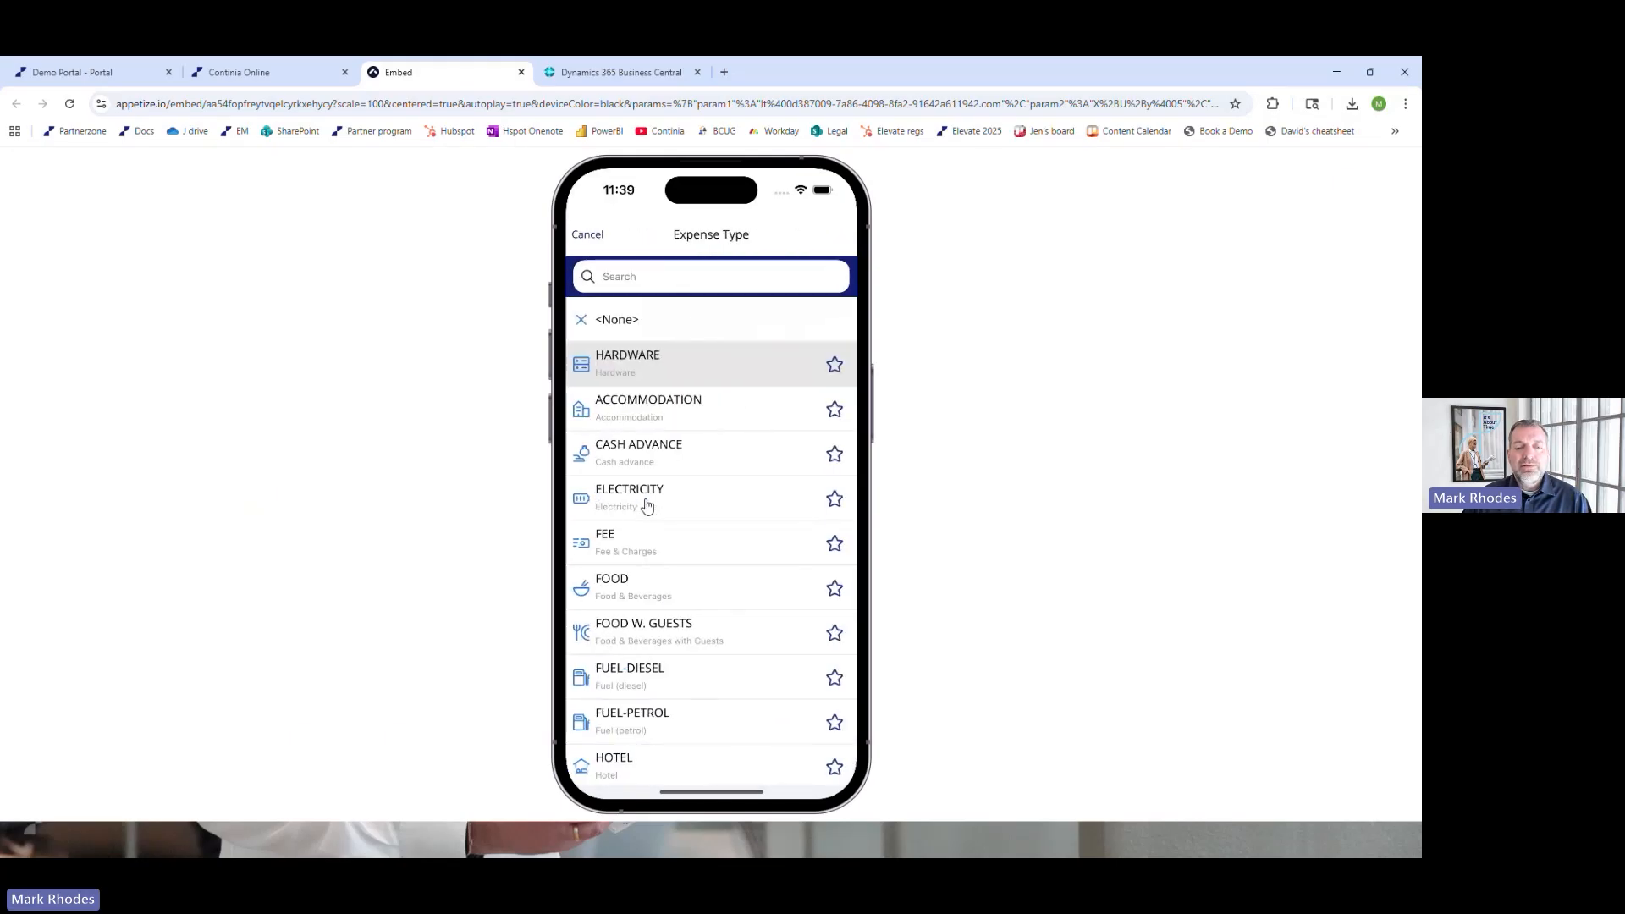
click(641, 631)
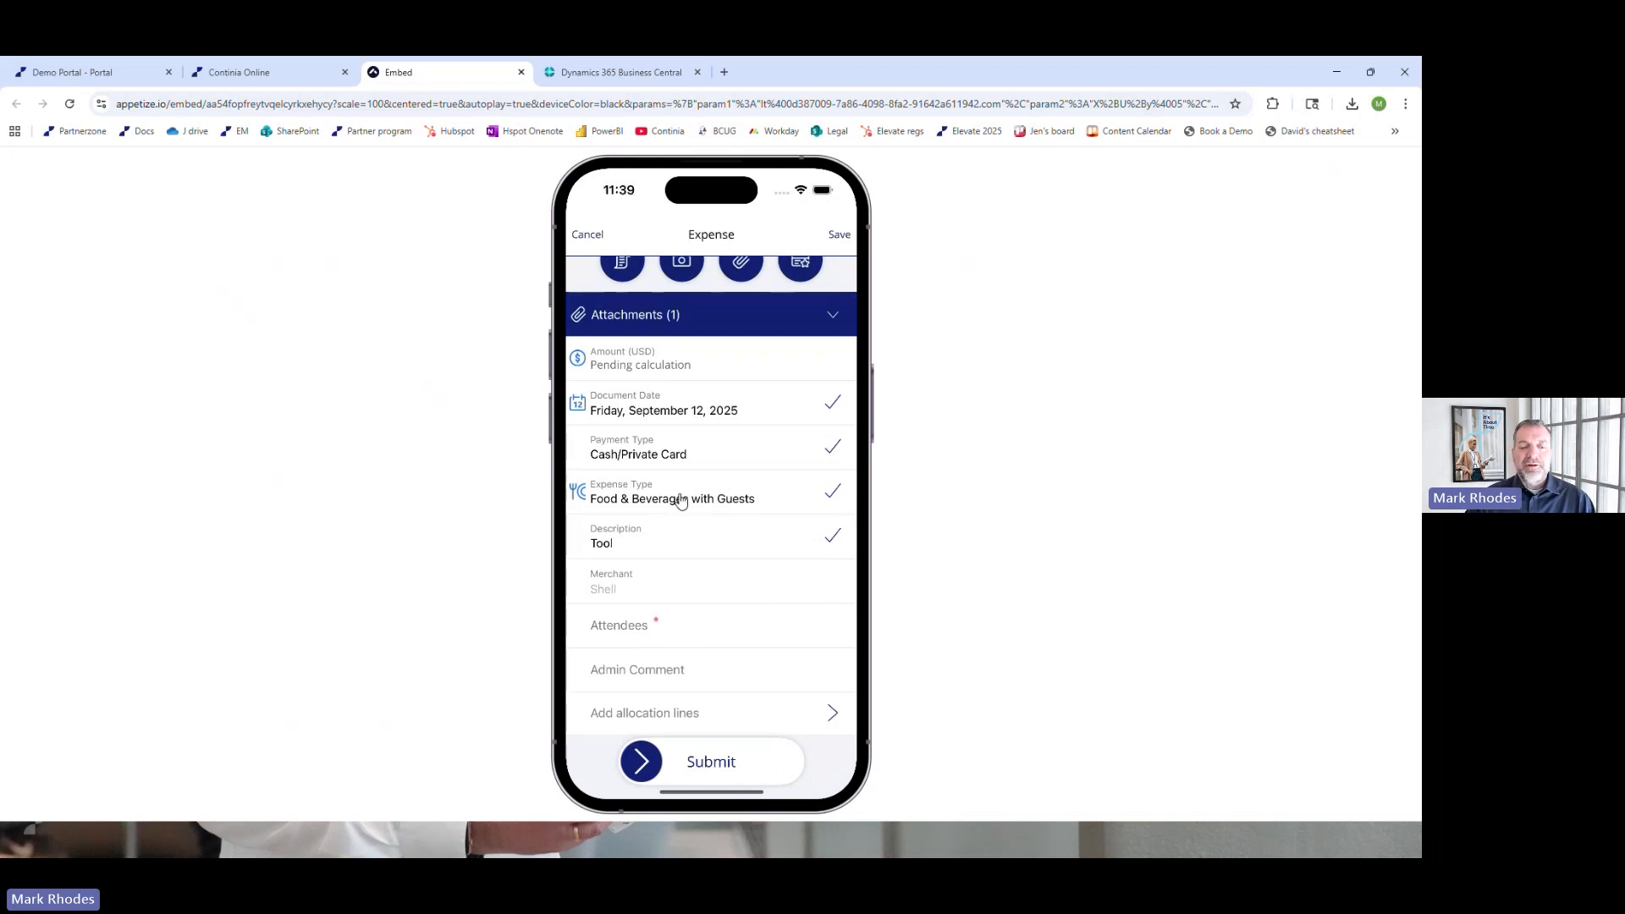
click(586, 236)
click(762, 531)
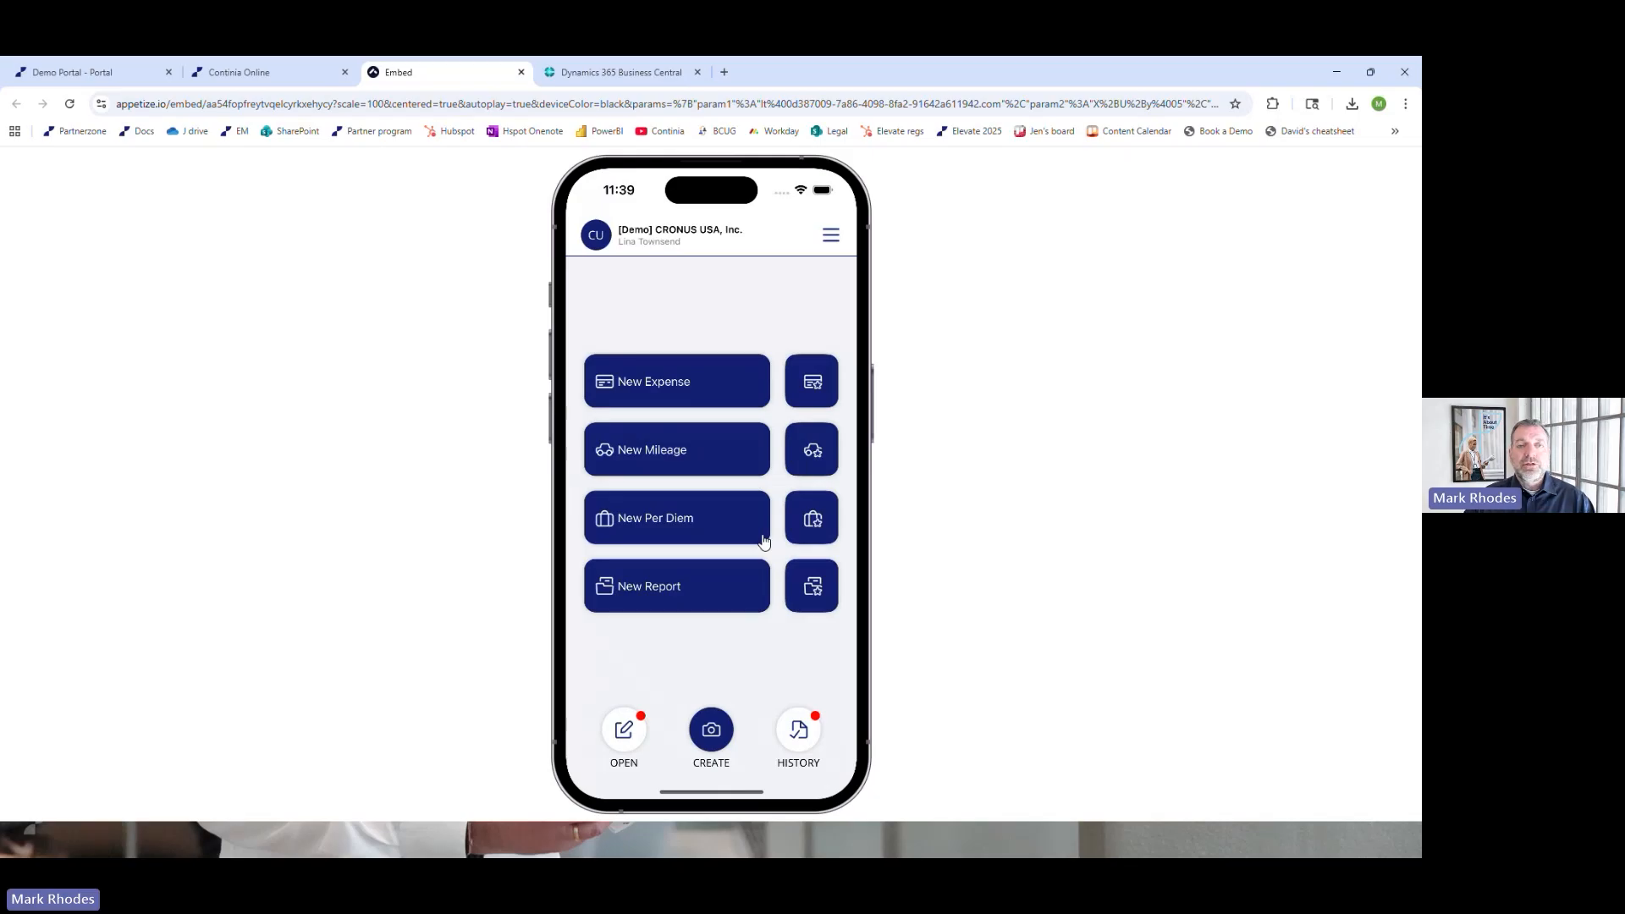
Open the Apple Green Hills credit card expense from the open items and attach its matching USD 1,079.39 receipt
click(624, 733)
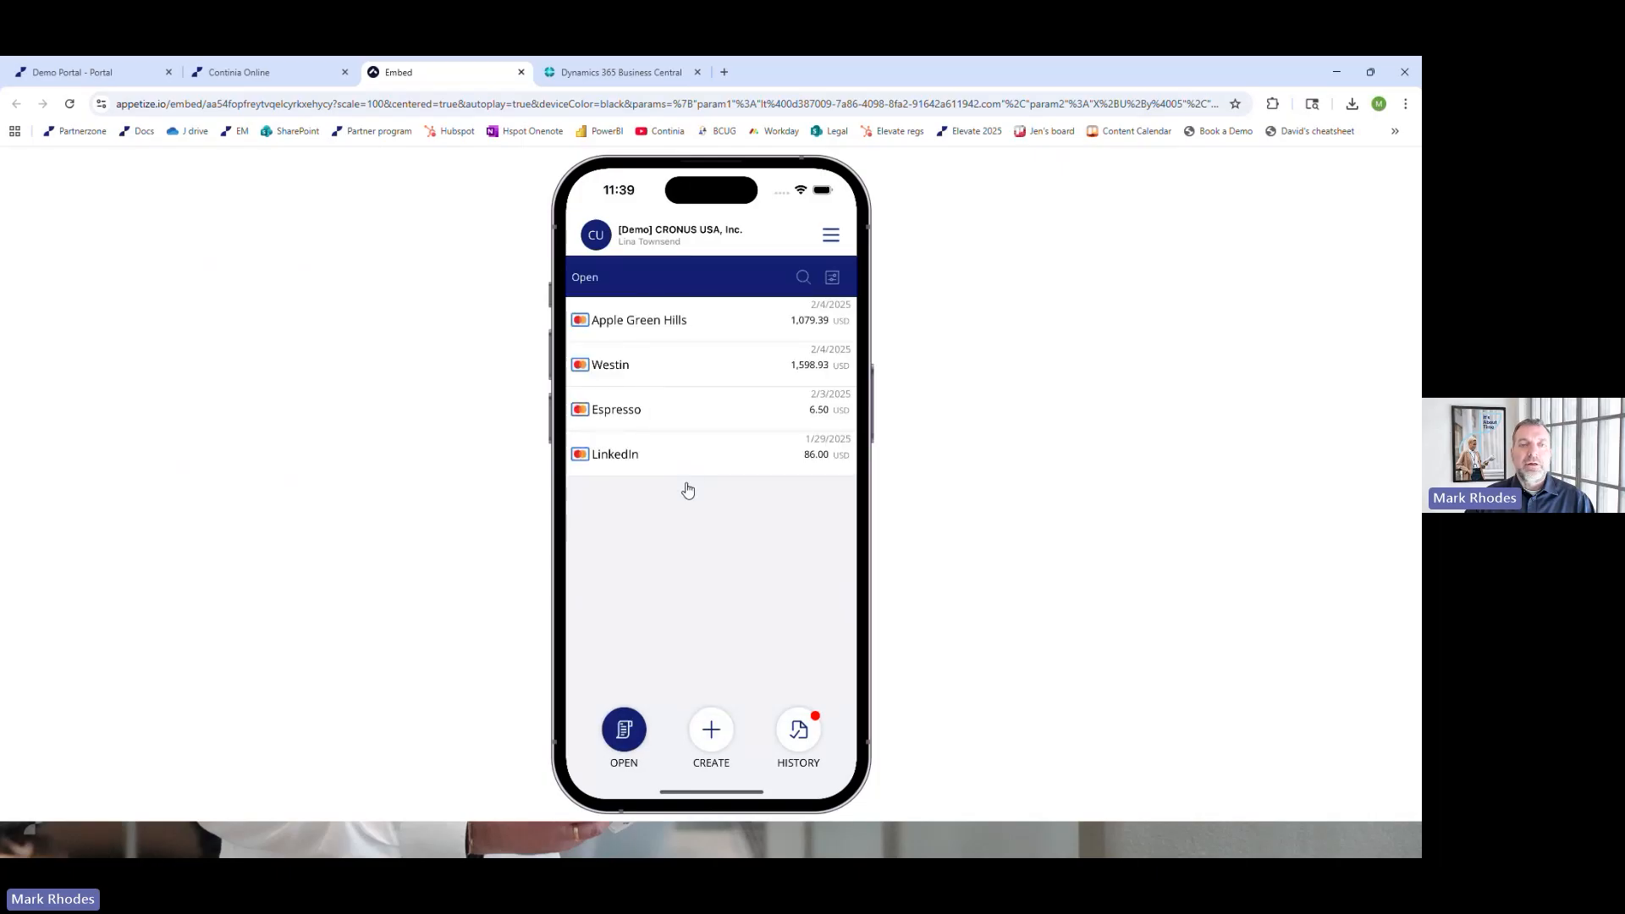
click(671, 326)
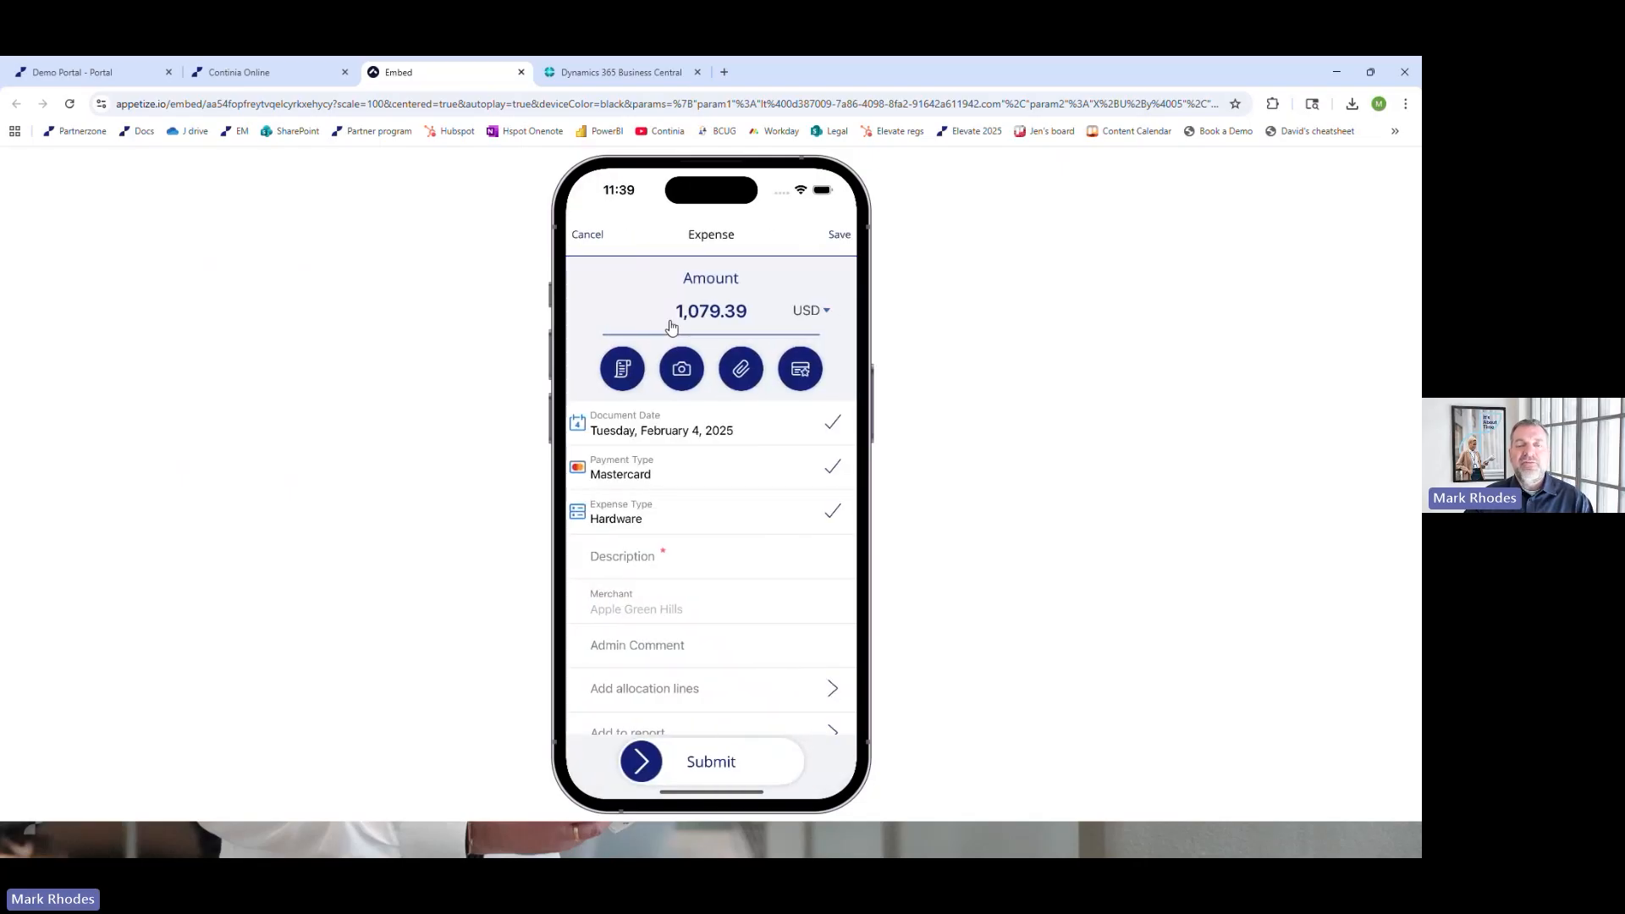
click(625, 370)
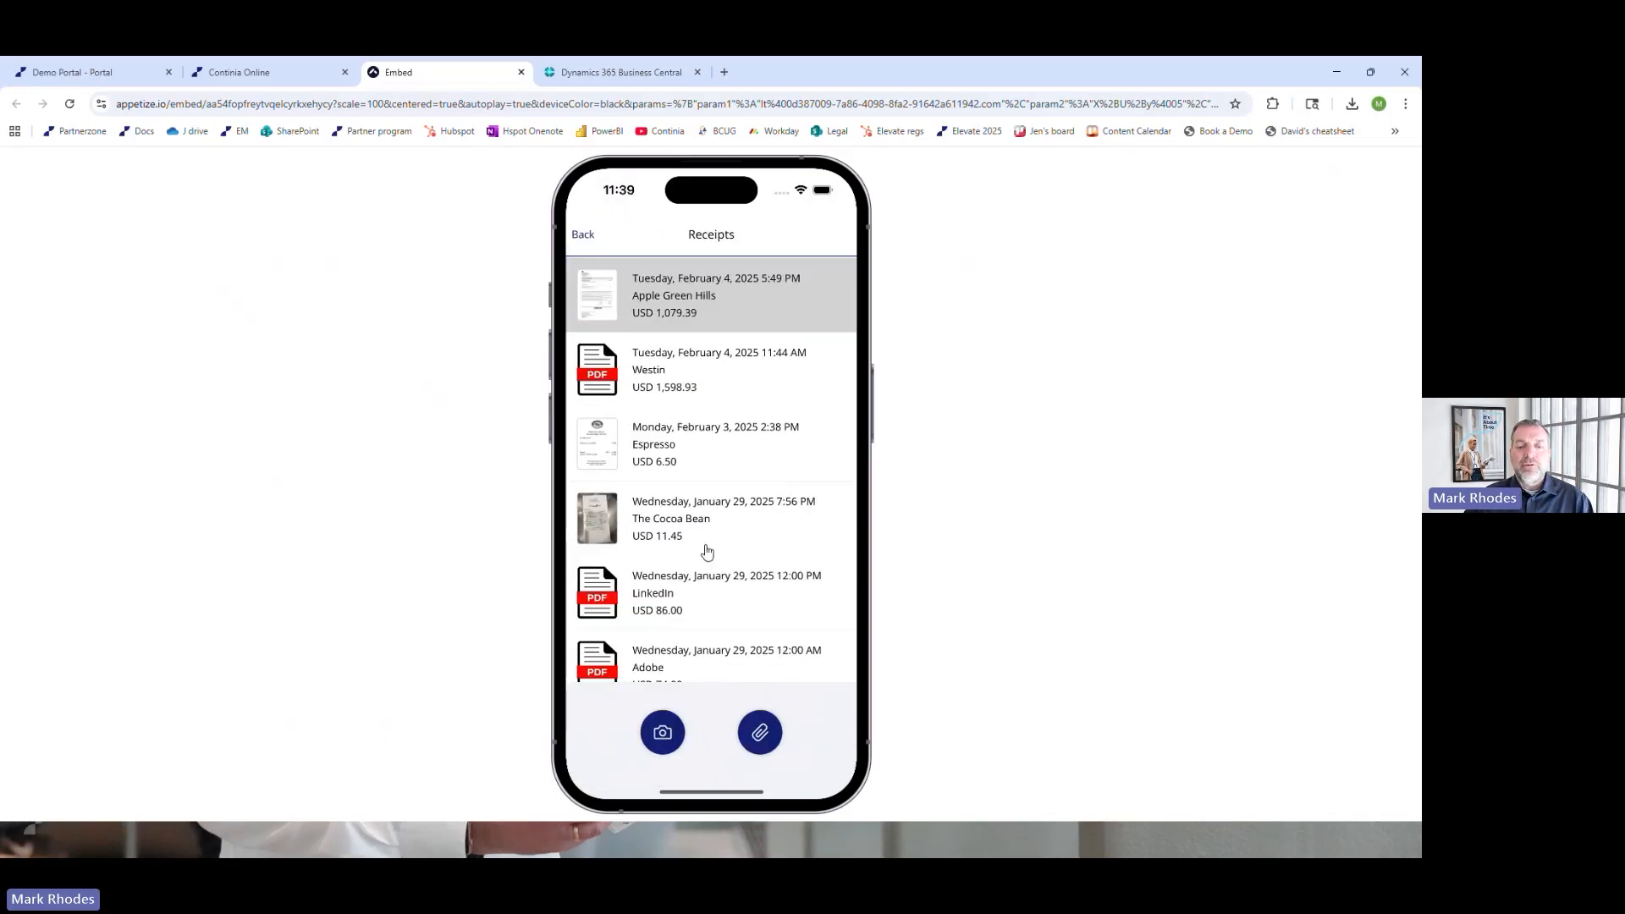
click(692, 312)
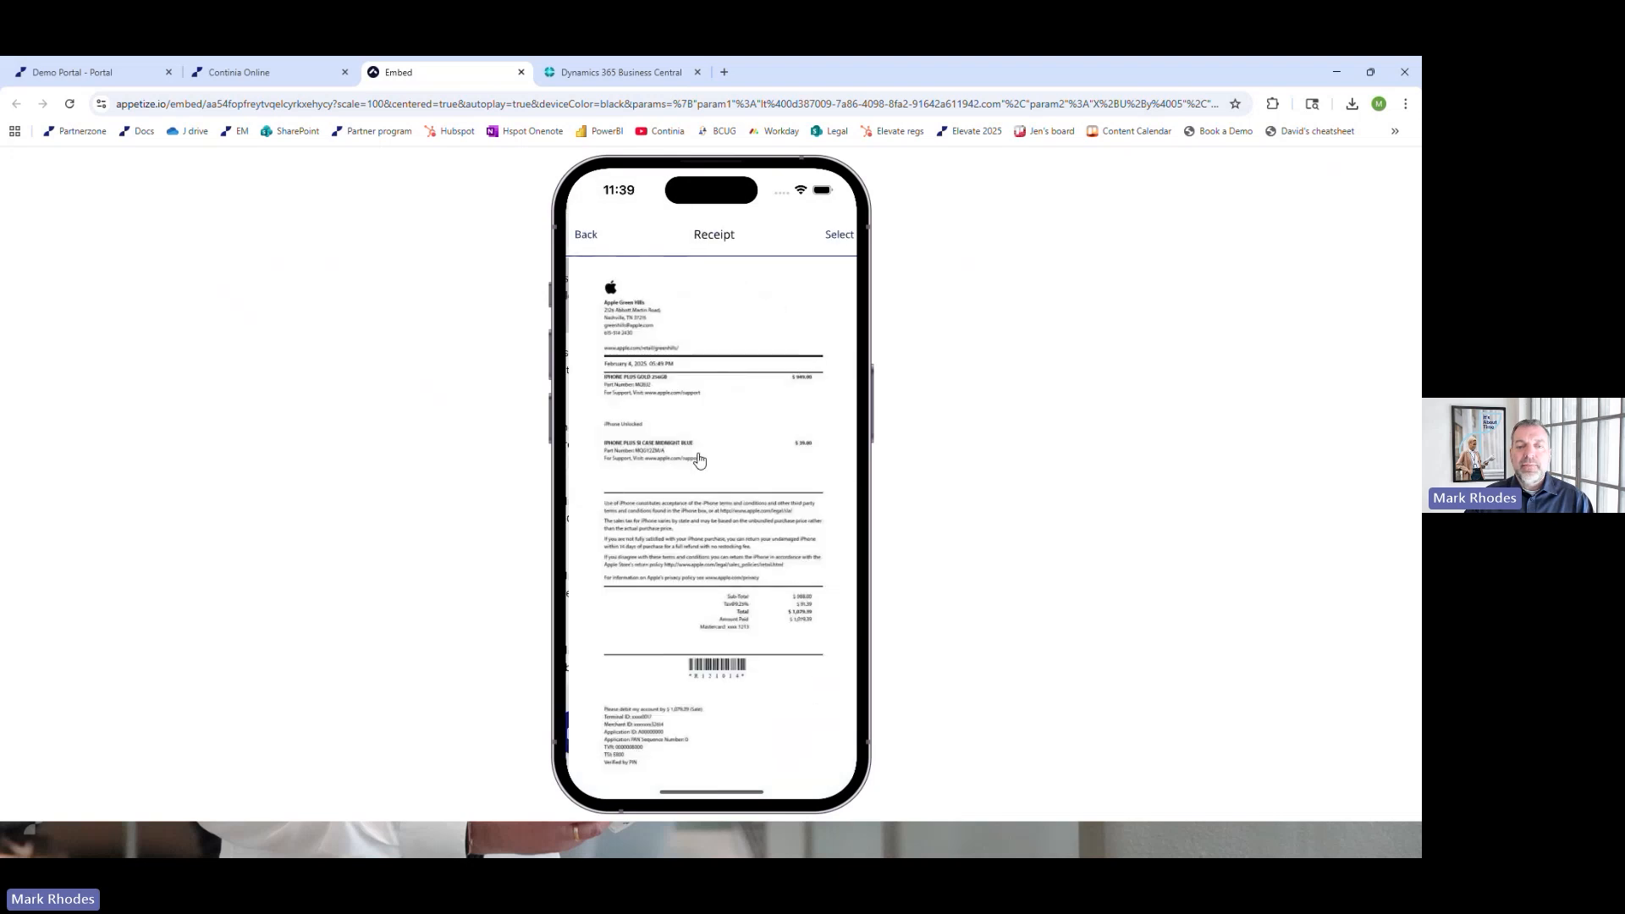
click(836, 236)
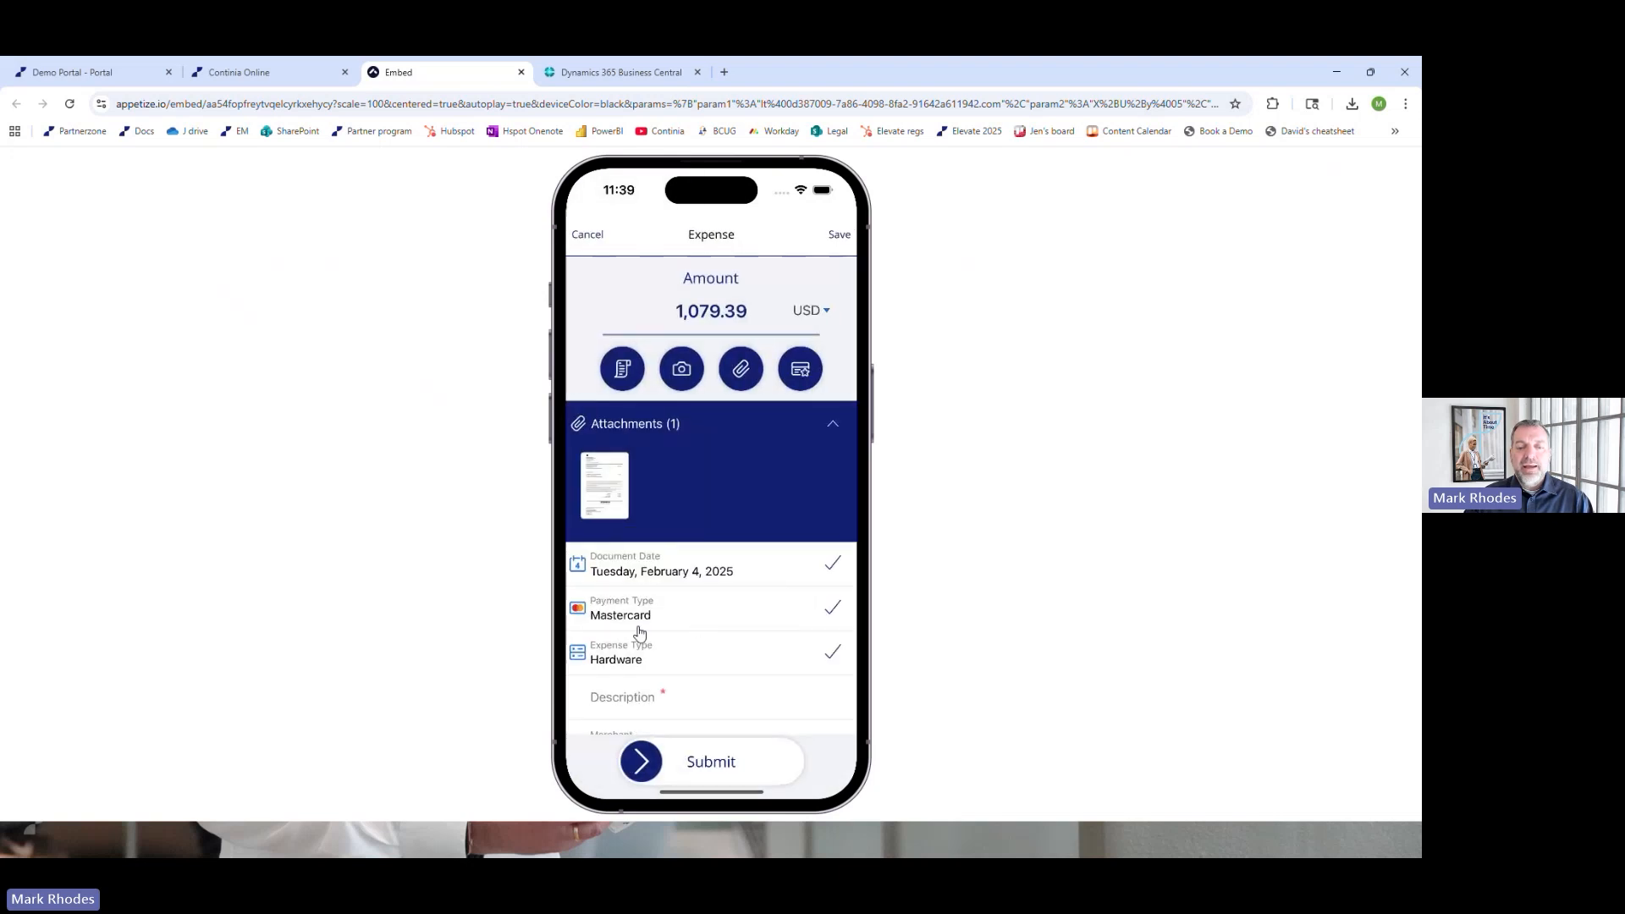
Enter Laptop as the description of the Apple Green Hills expense and submit it
click(653, 699)
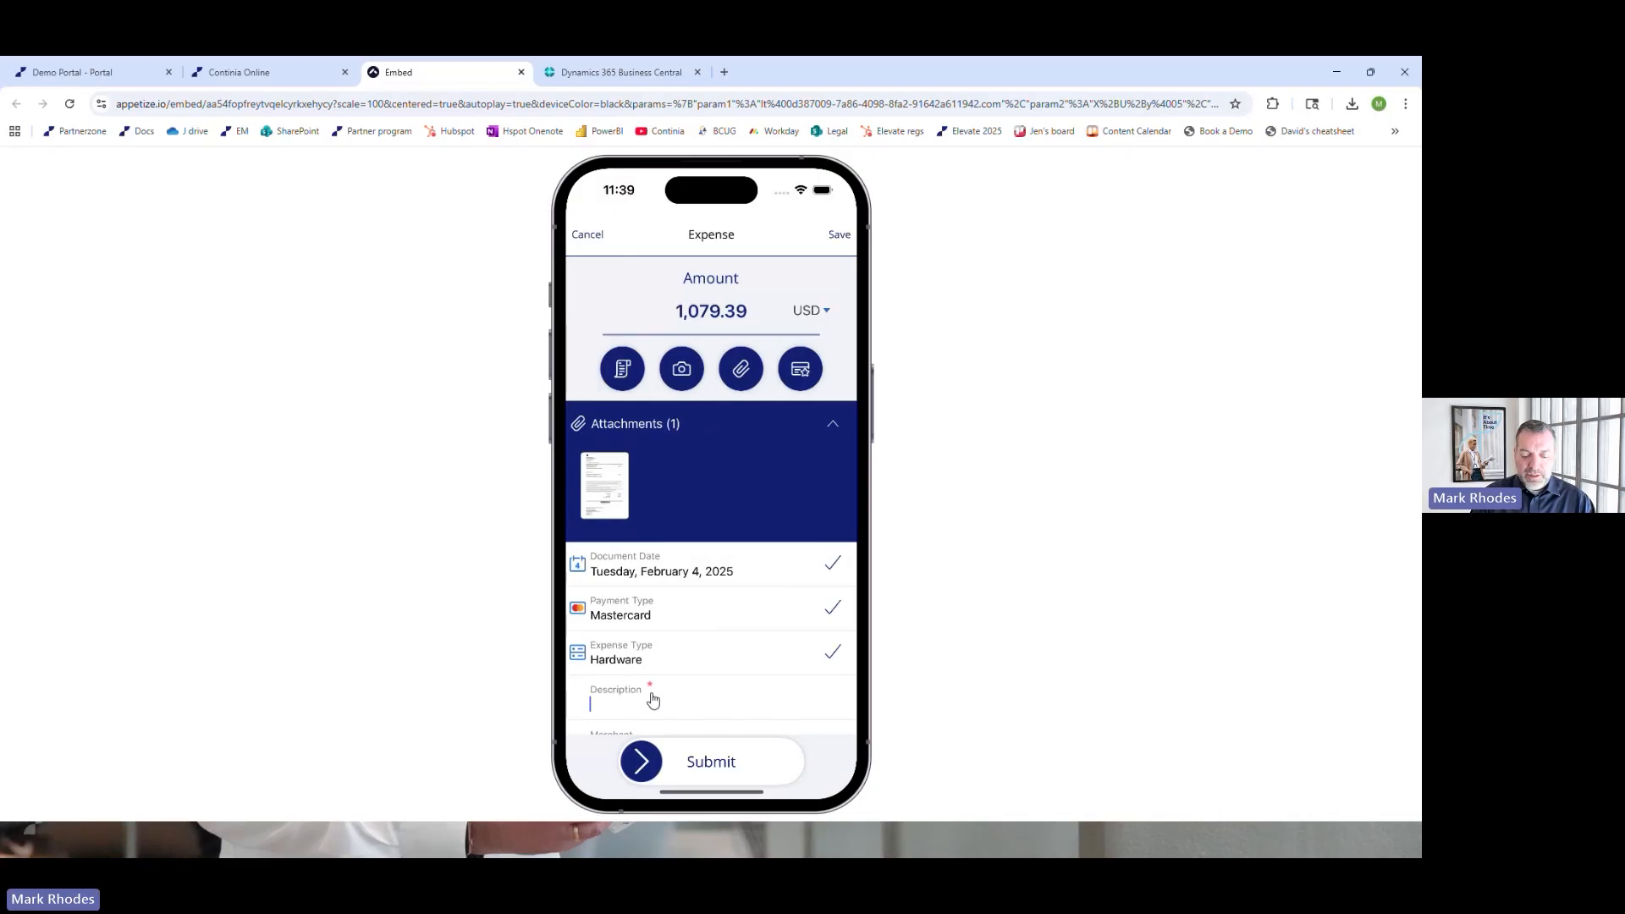
text(Laptop)
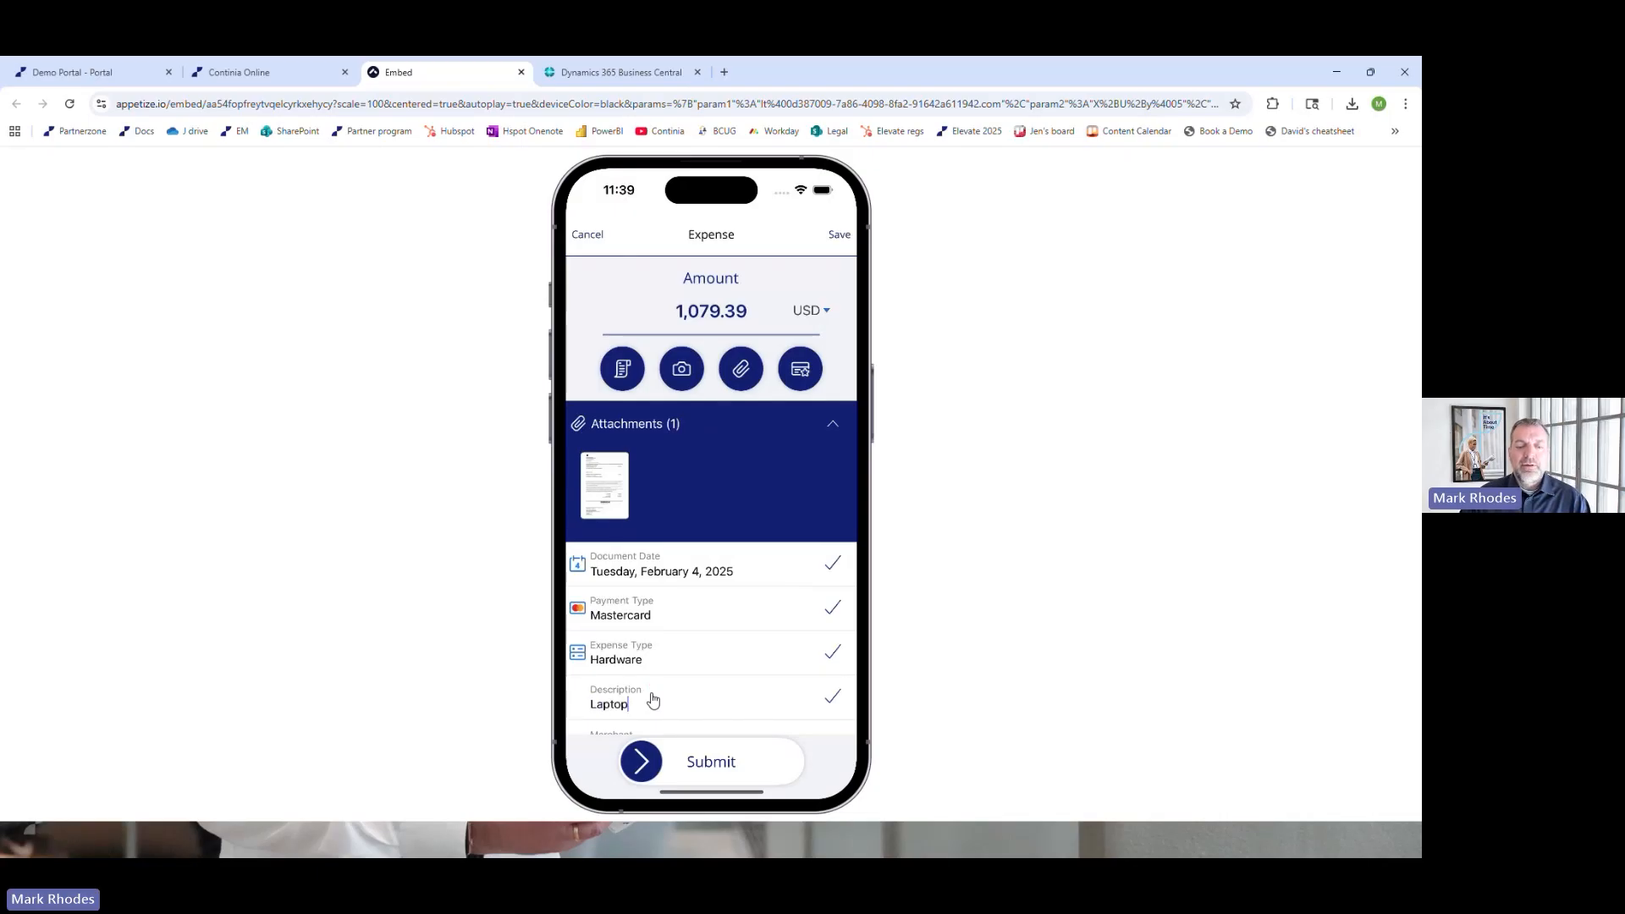
drag(654, 768, 795, 766)
click(796, 764)
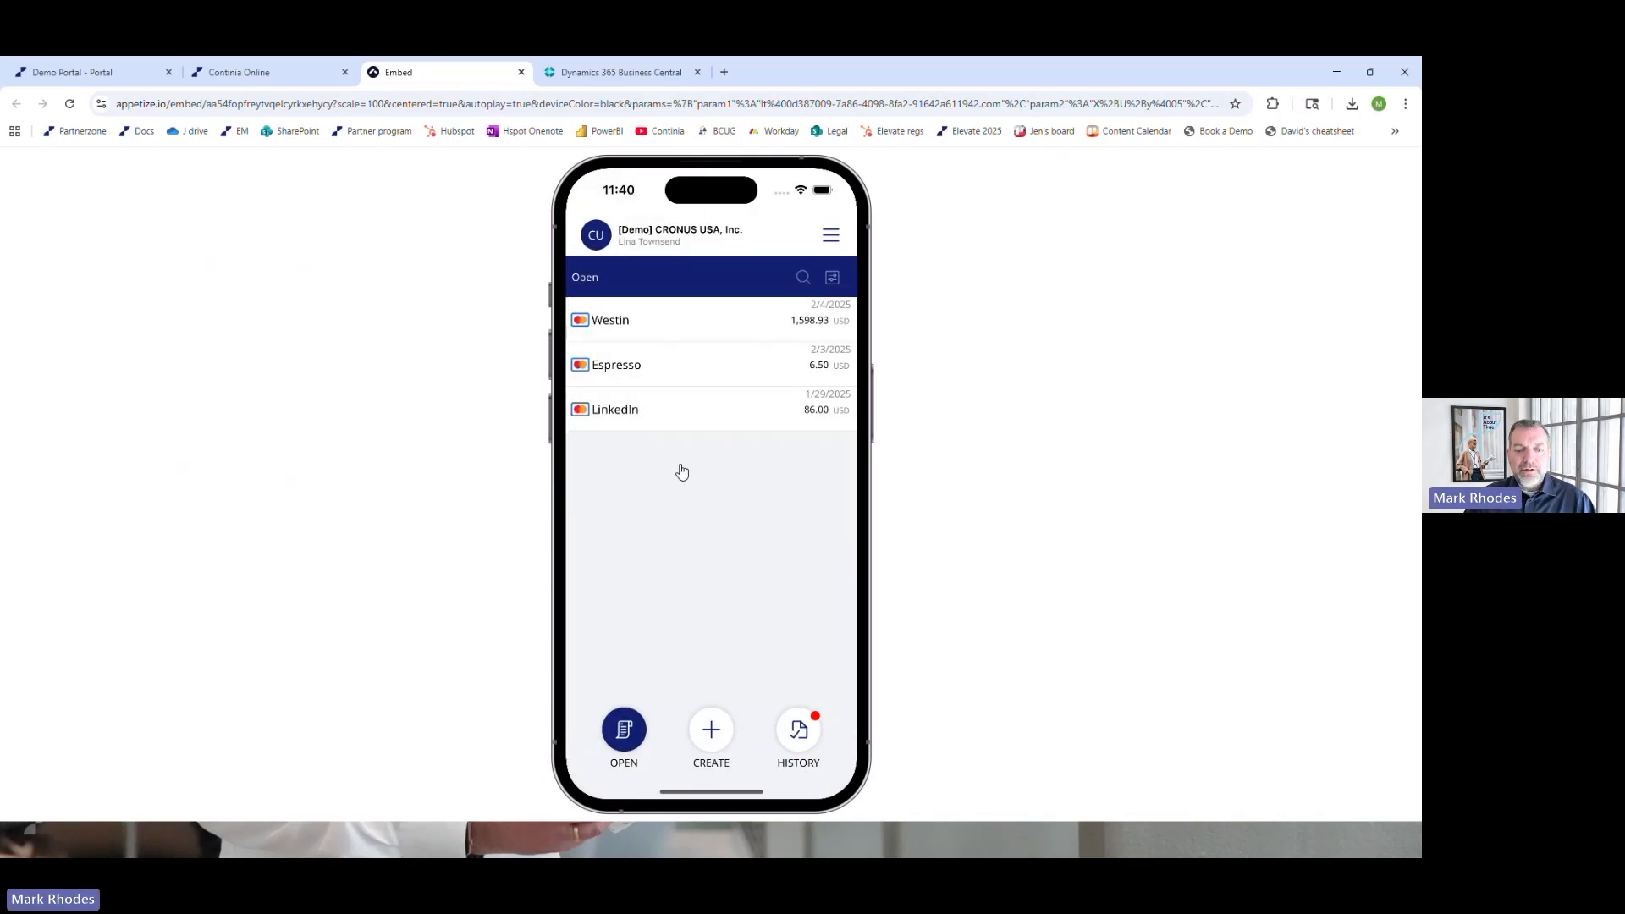
Create a new mileage entry and deny the app access to the device's location
click(716, 736)
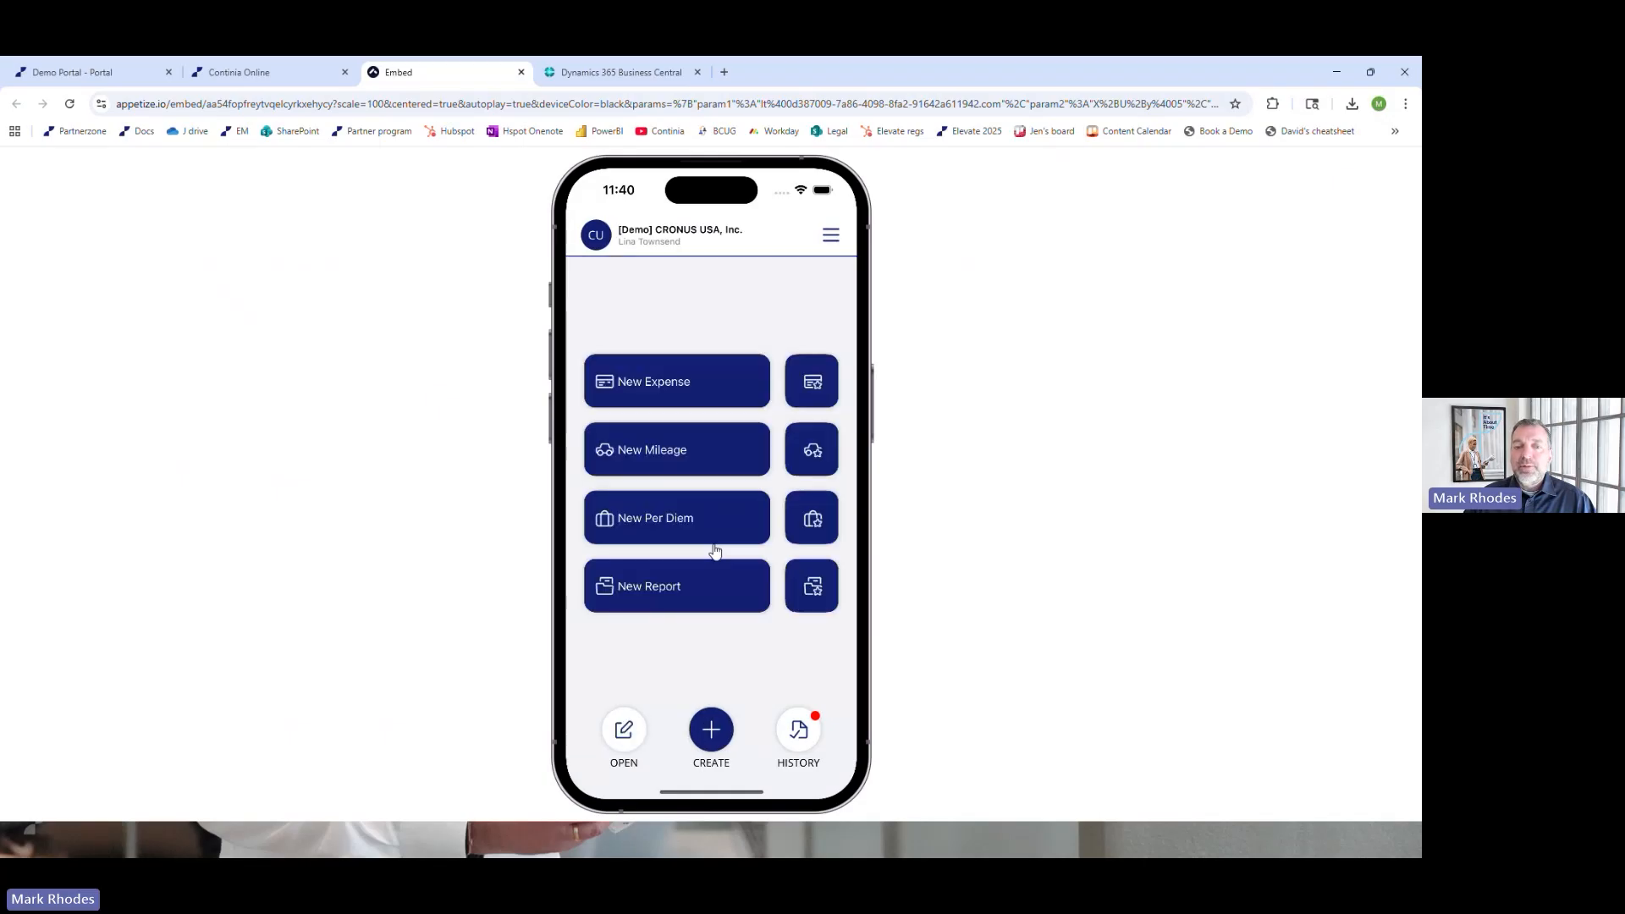
click(659, 458)
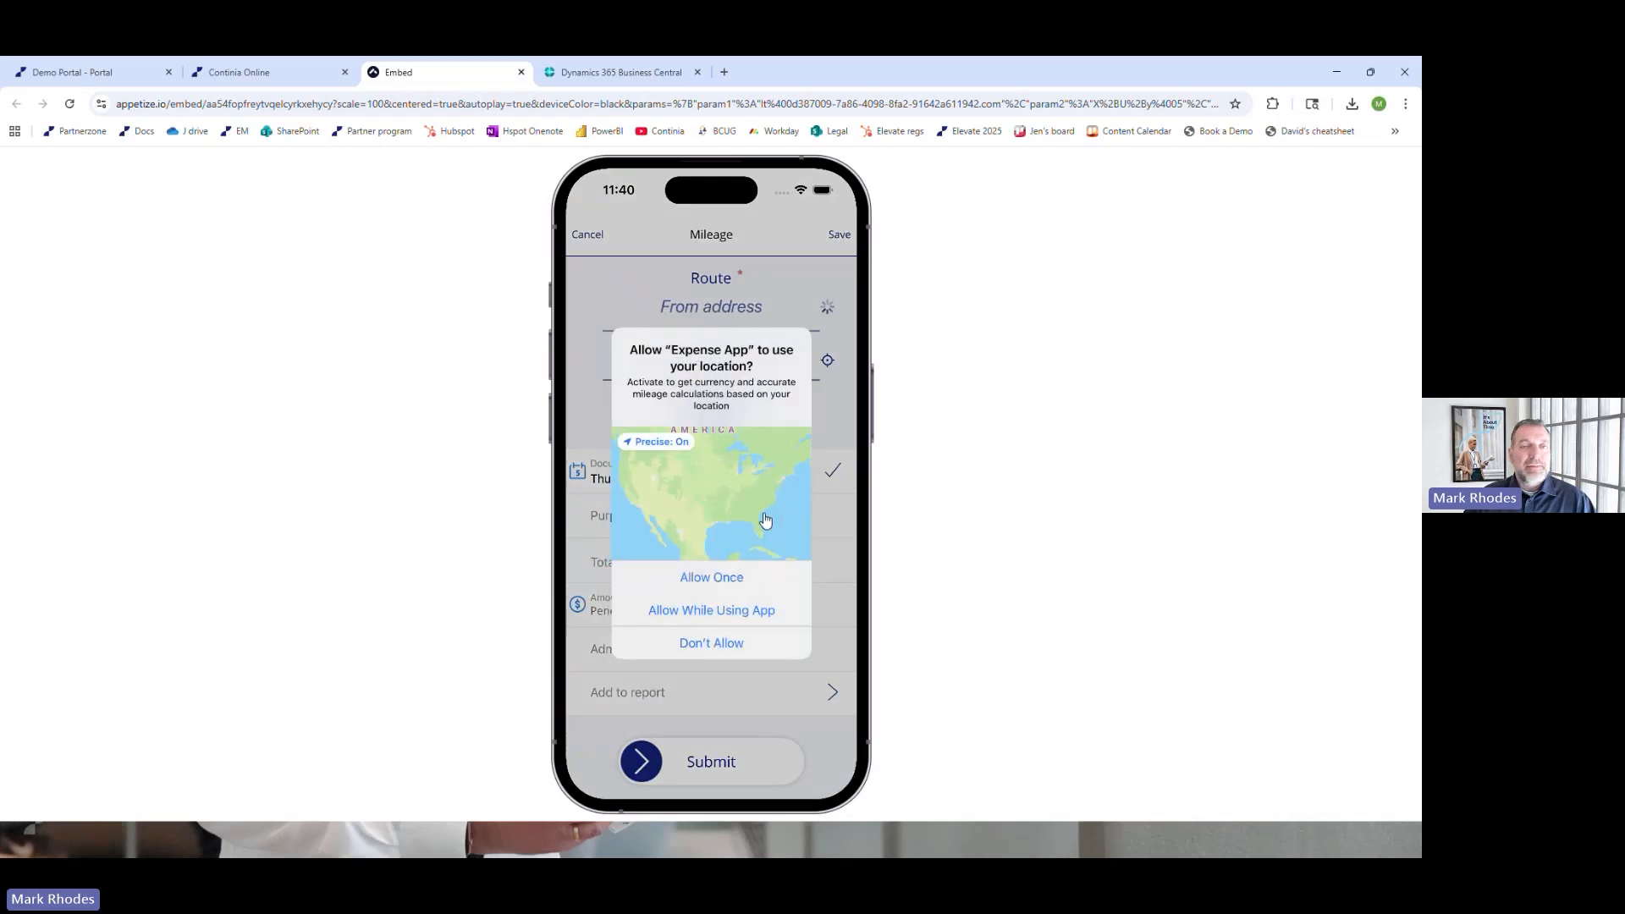
click(709, 647)
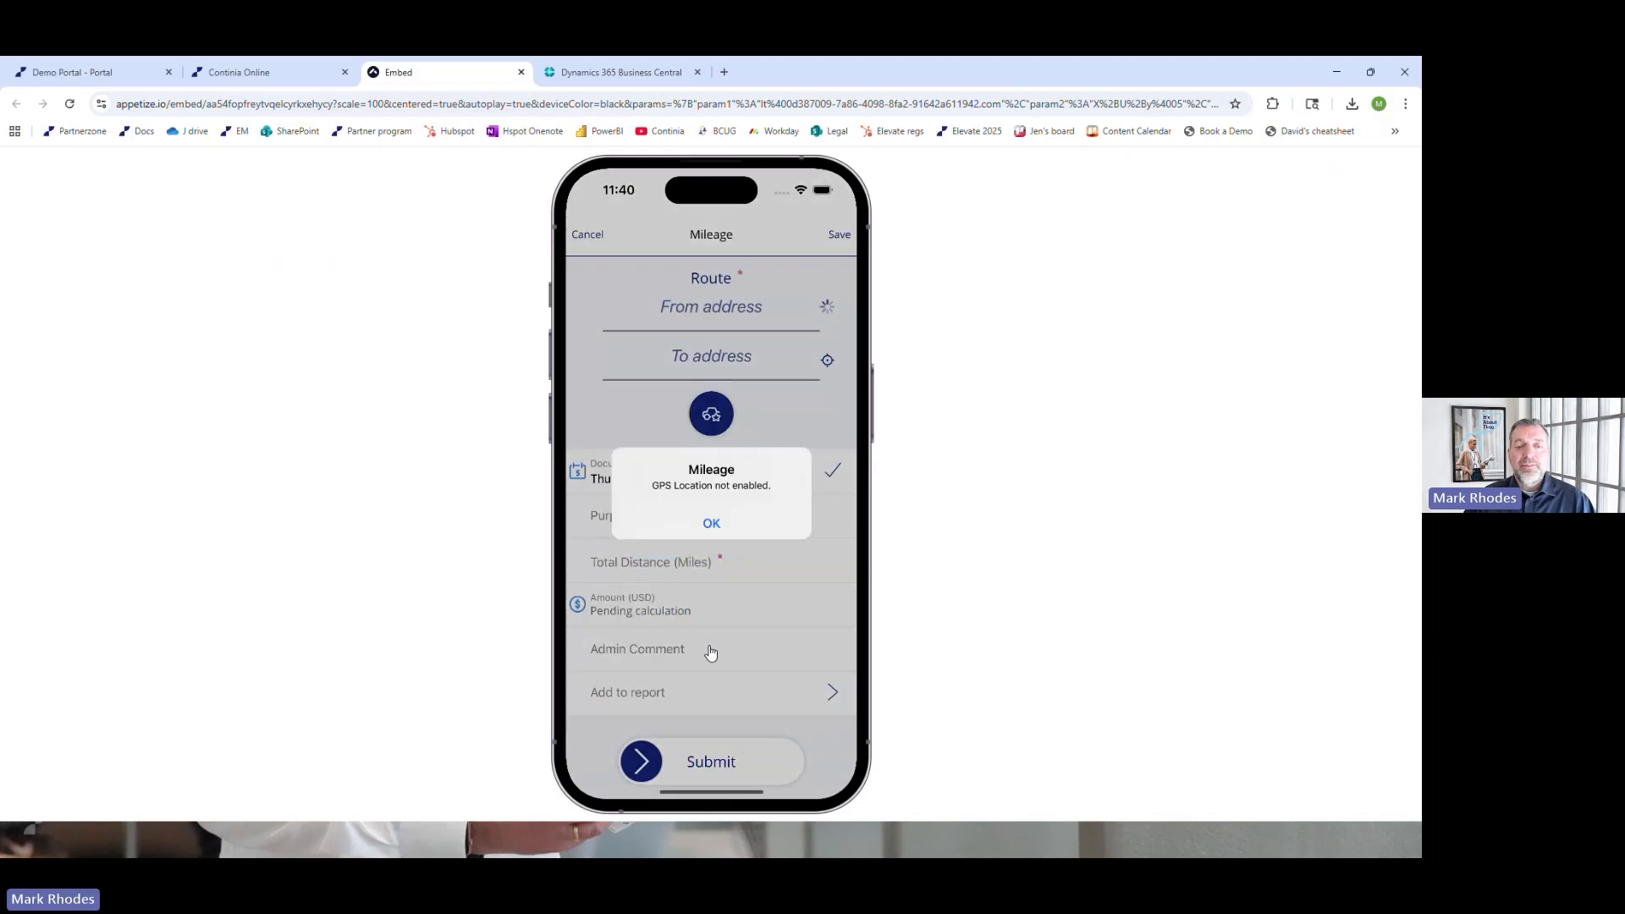
click(712, 524)
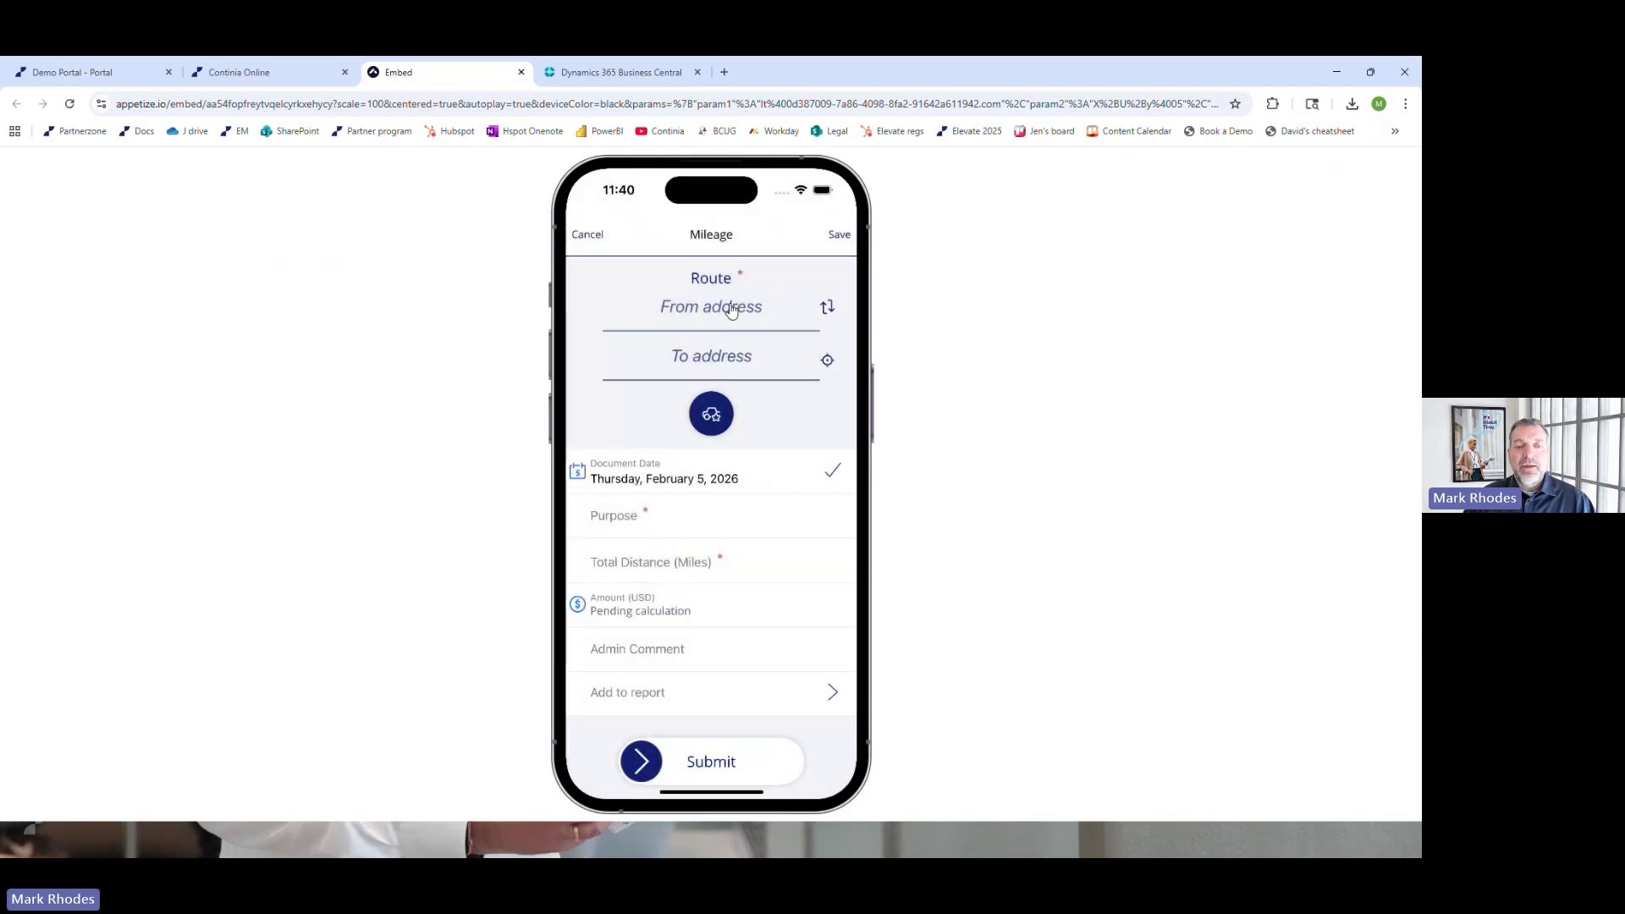
Set the mileage route's From address to Fort Collins, CO, USA by searching for "fort collins"
click(731, 309)
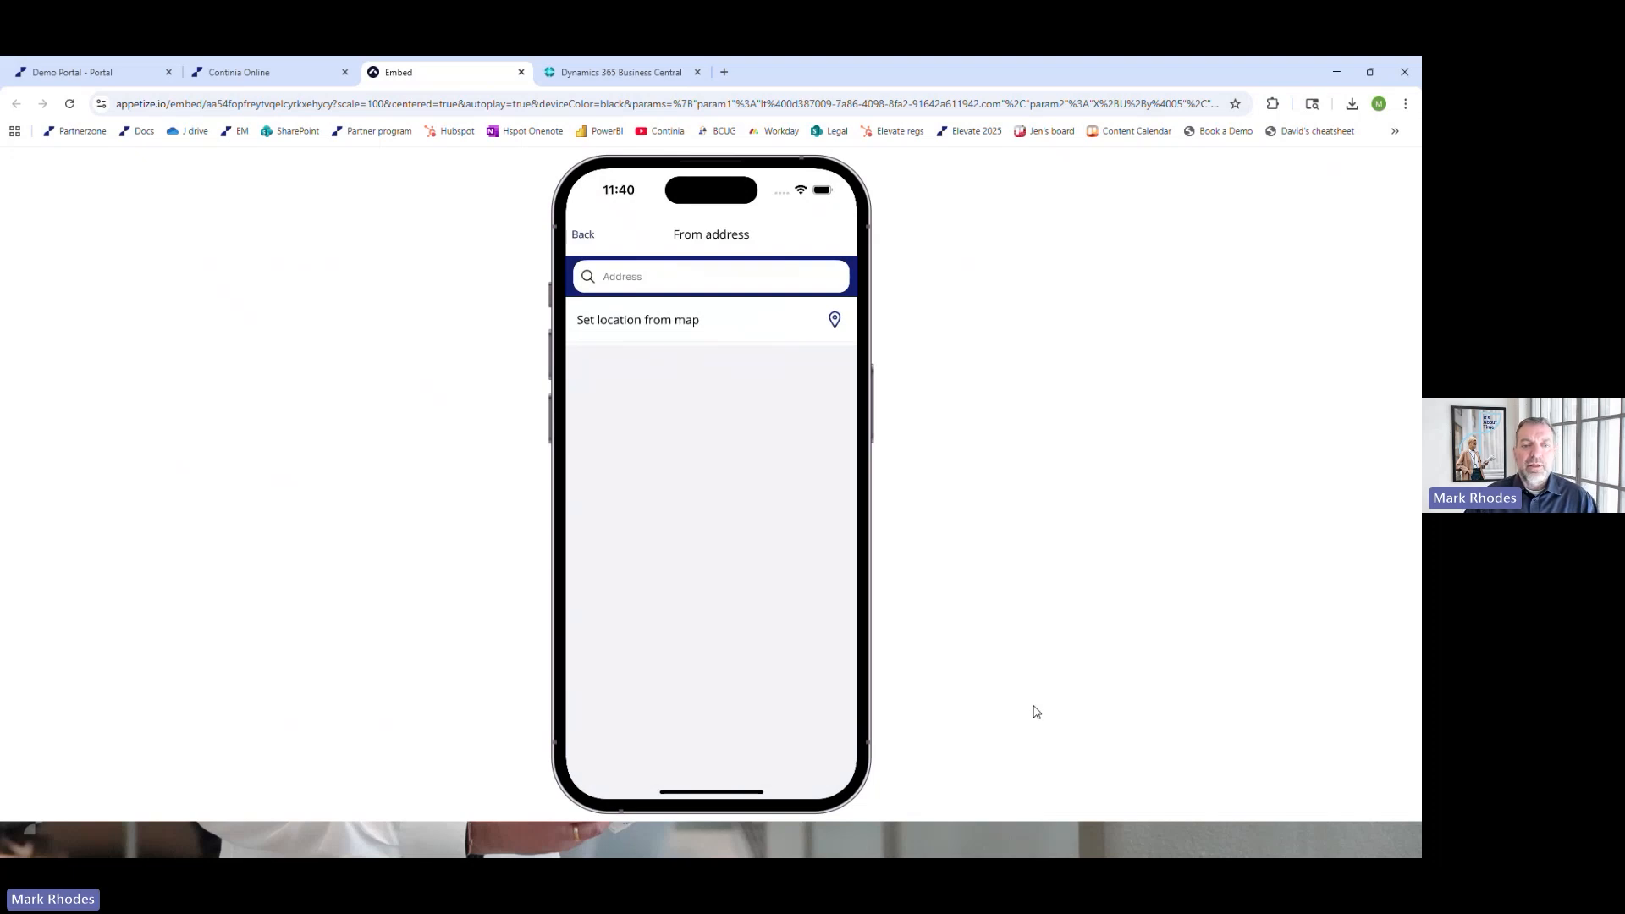
click(645, 280)
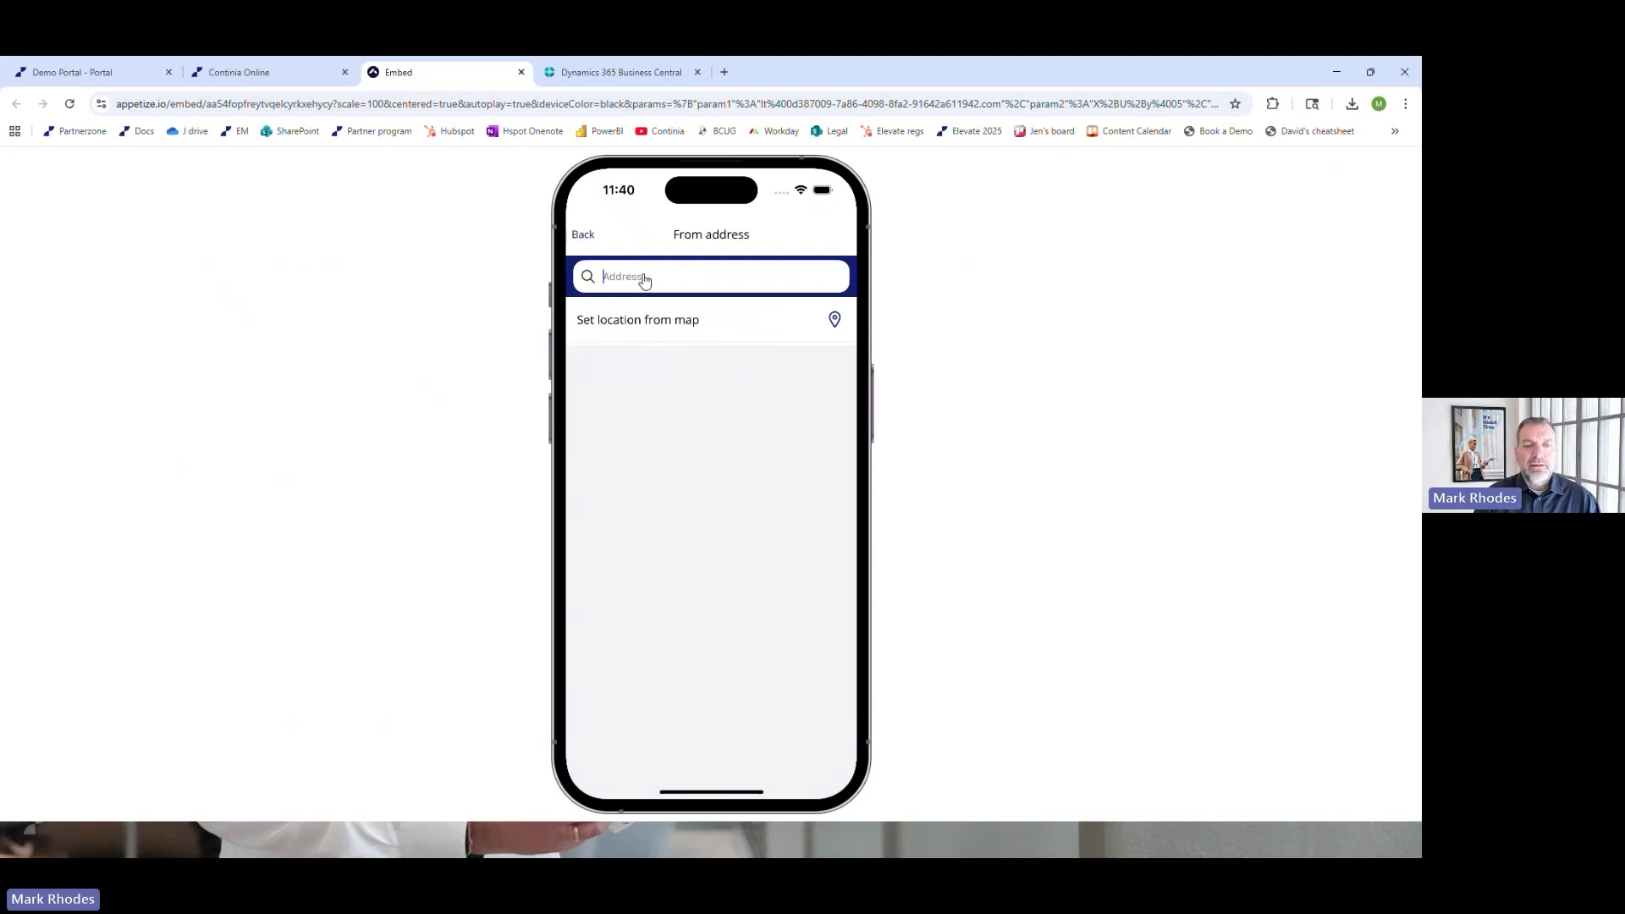
text(fort collins)
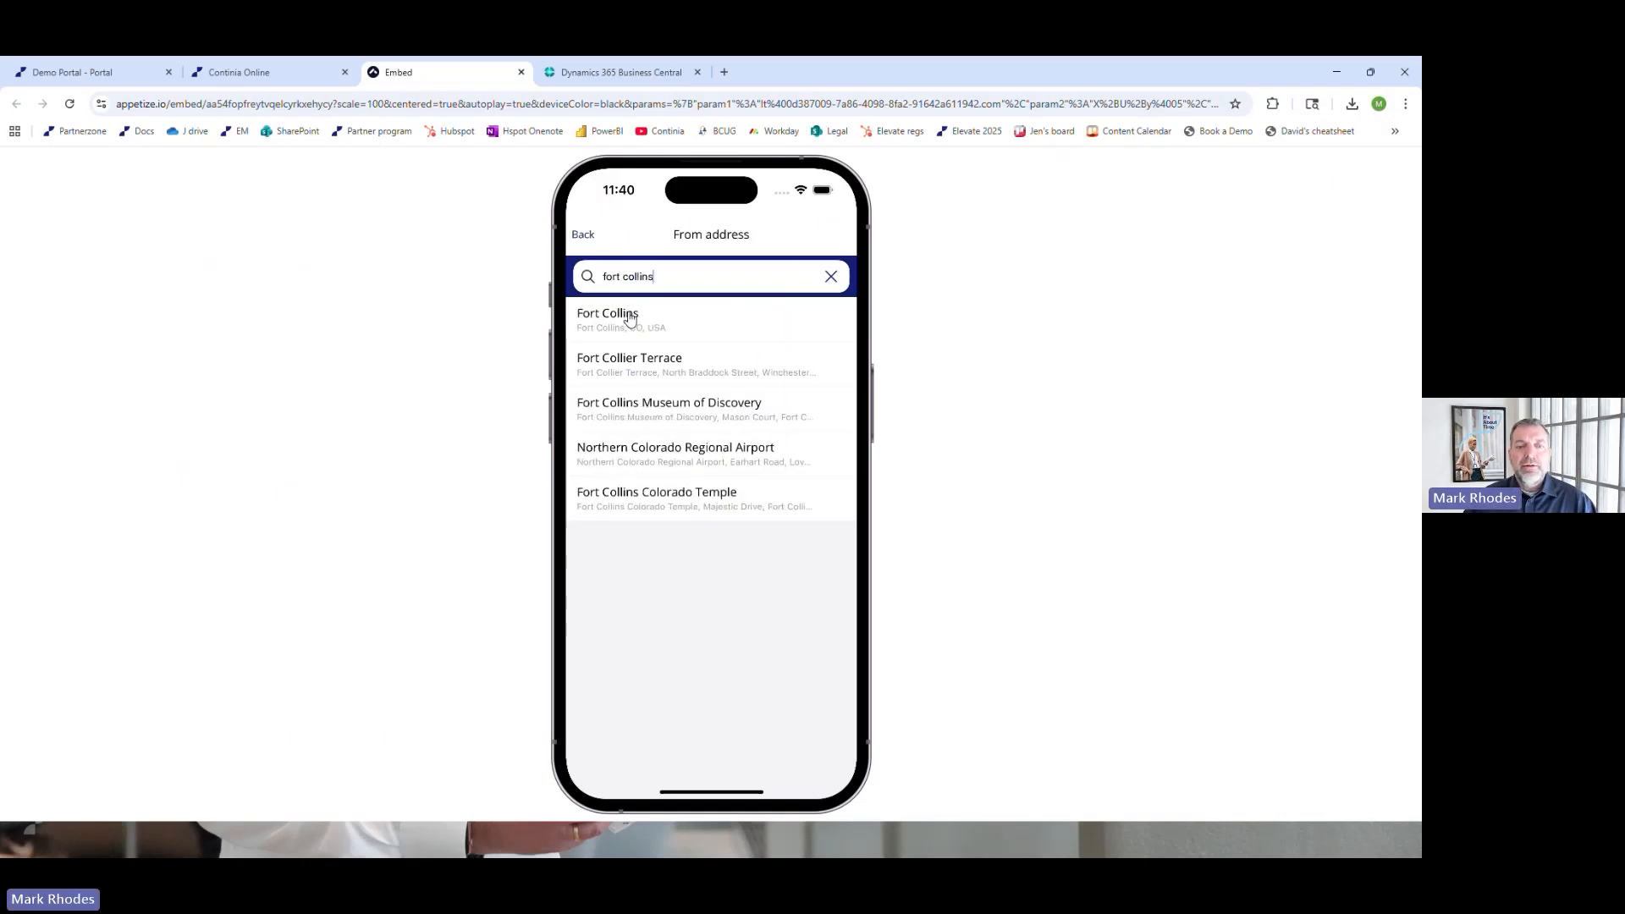
click(623, 329)
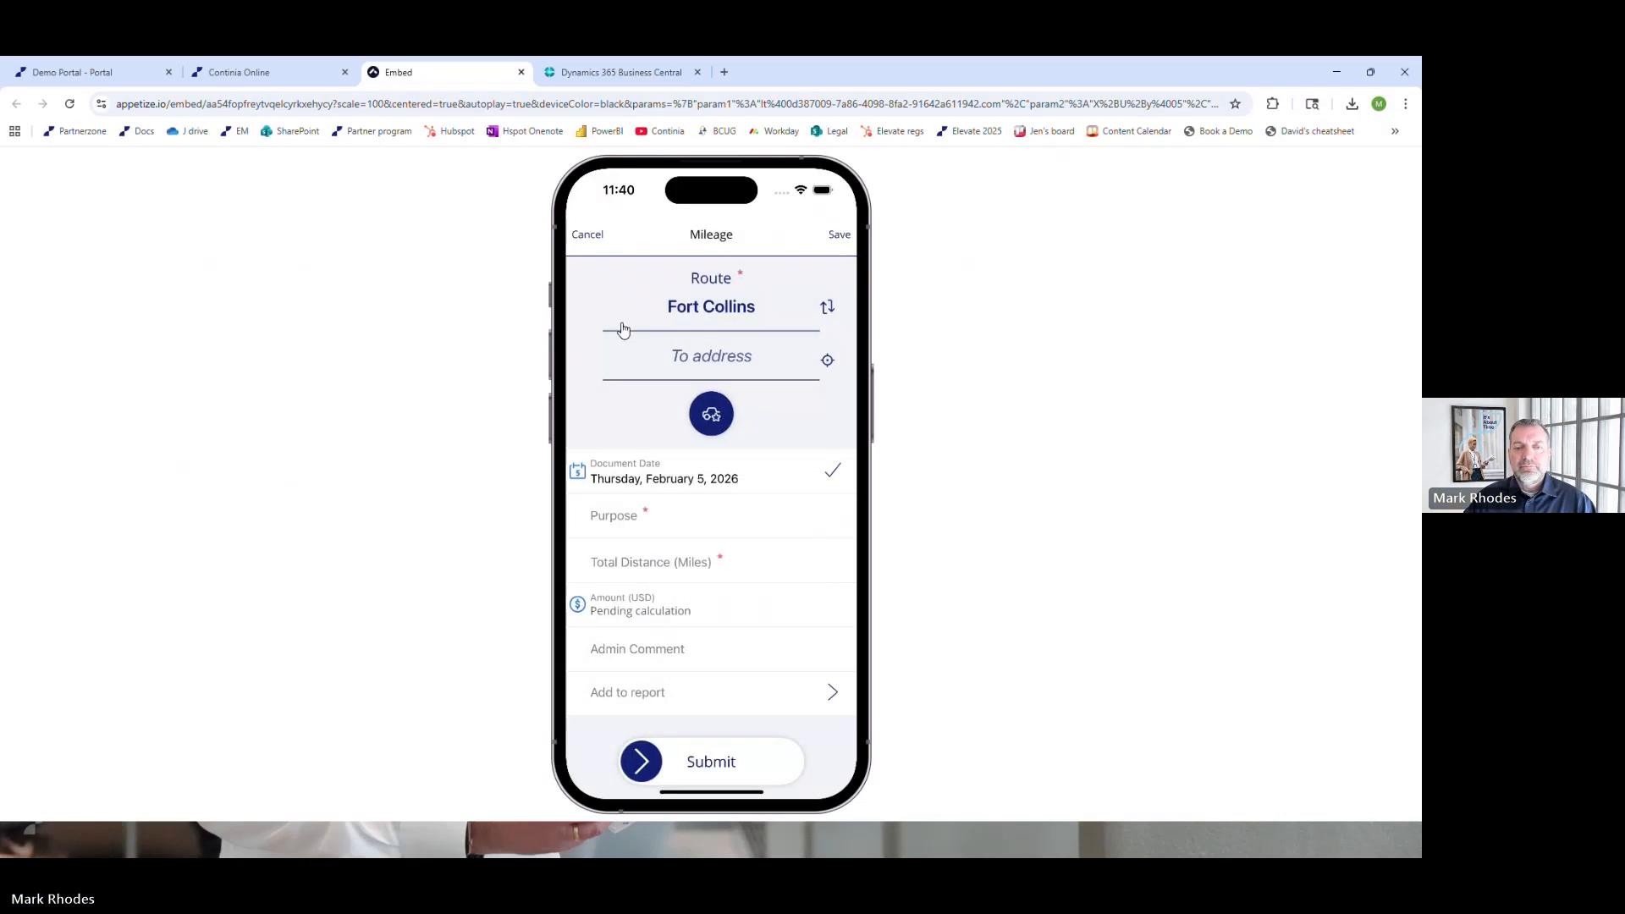
Set the mileage route's To address to Vancouver, BC, Canada by searching for "Vancouv"
click(702, 362)
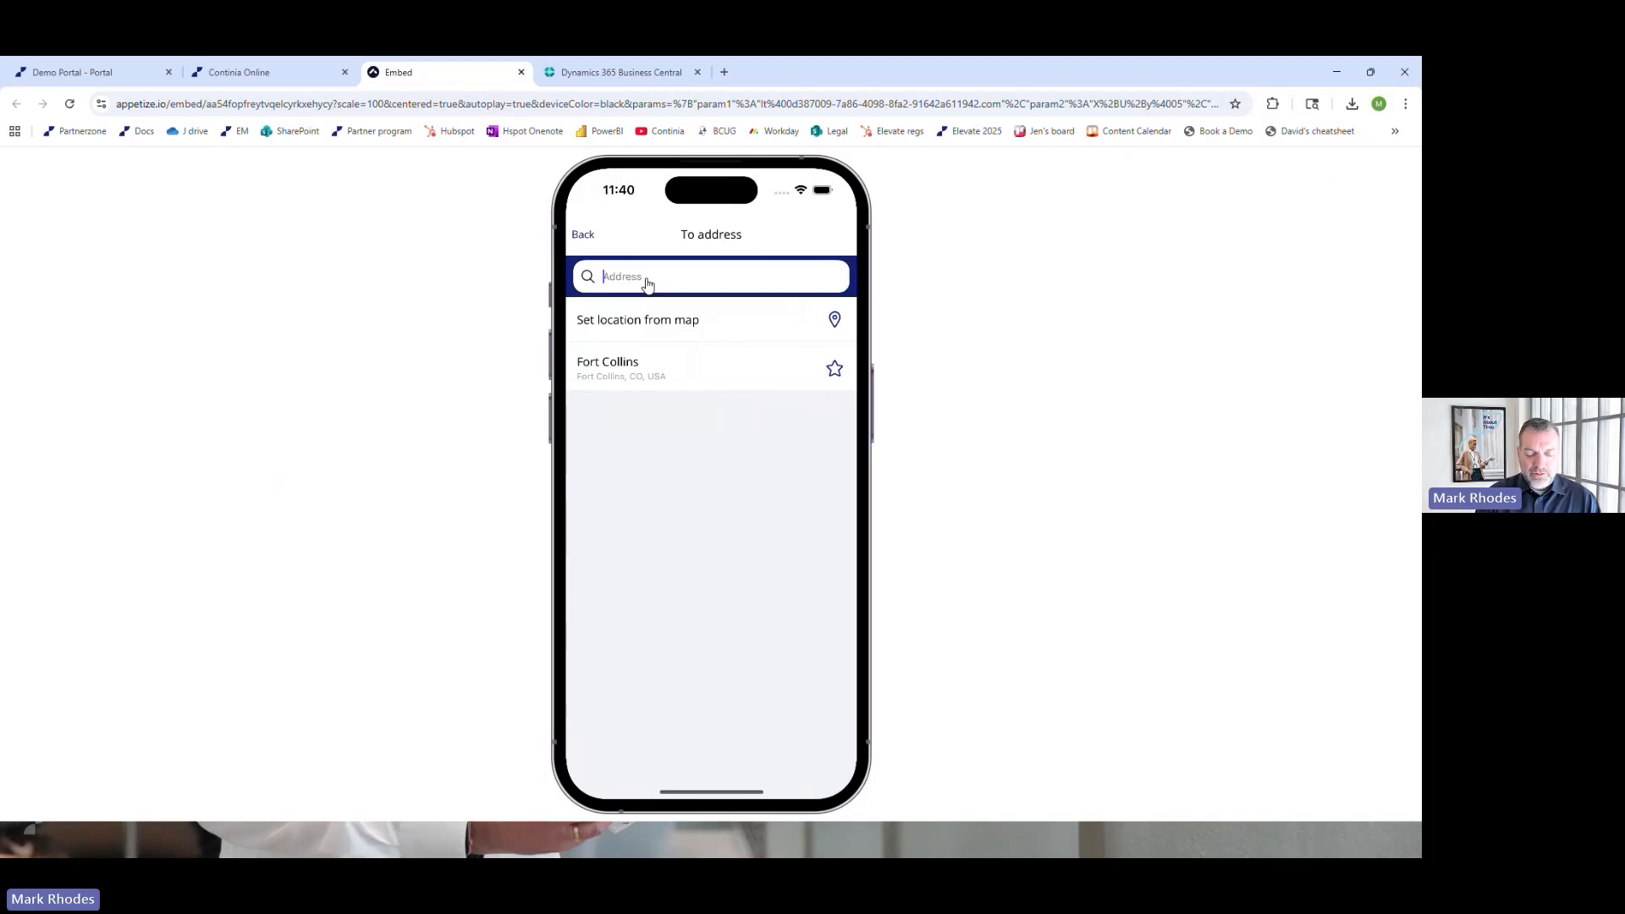
text(Vanco)
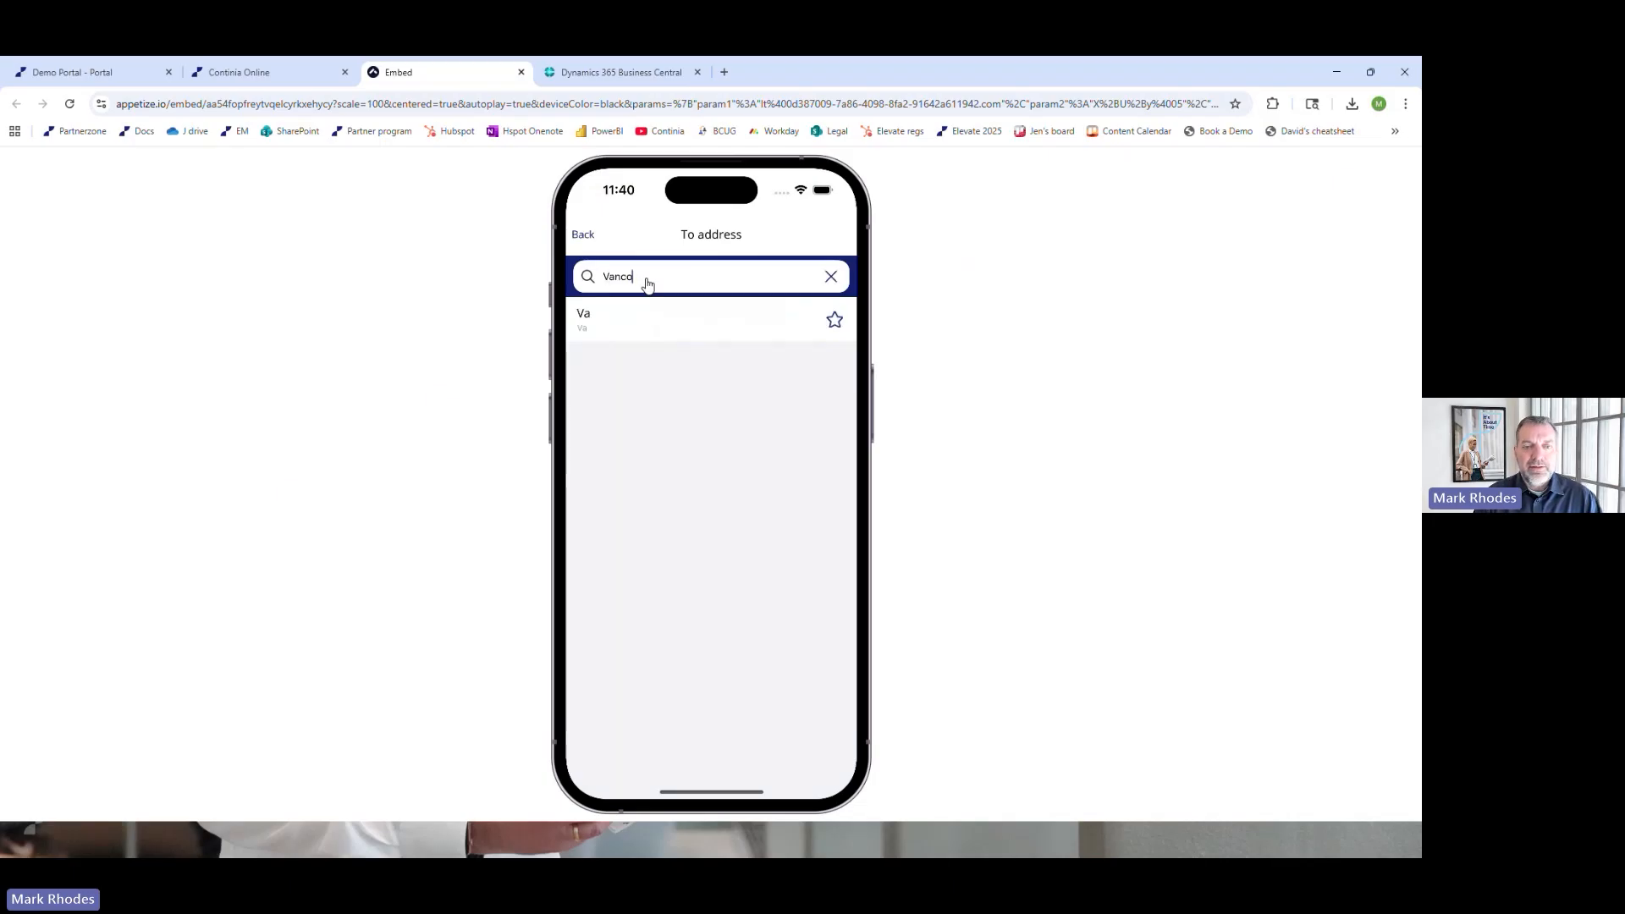
text(uv)
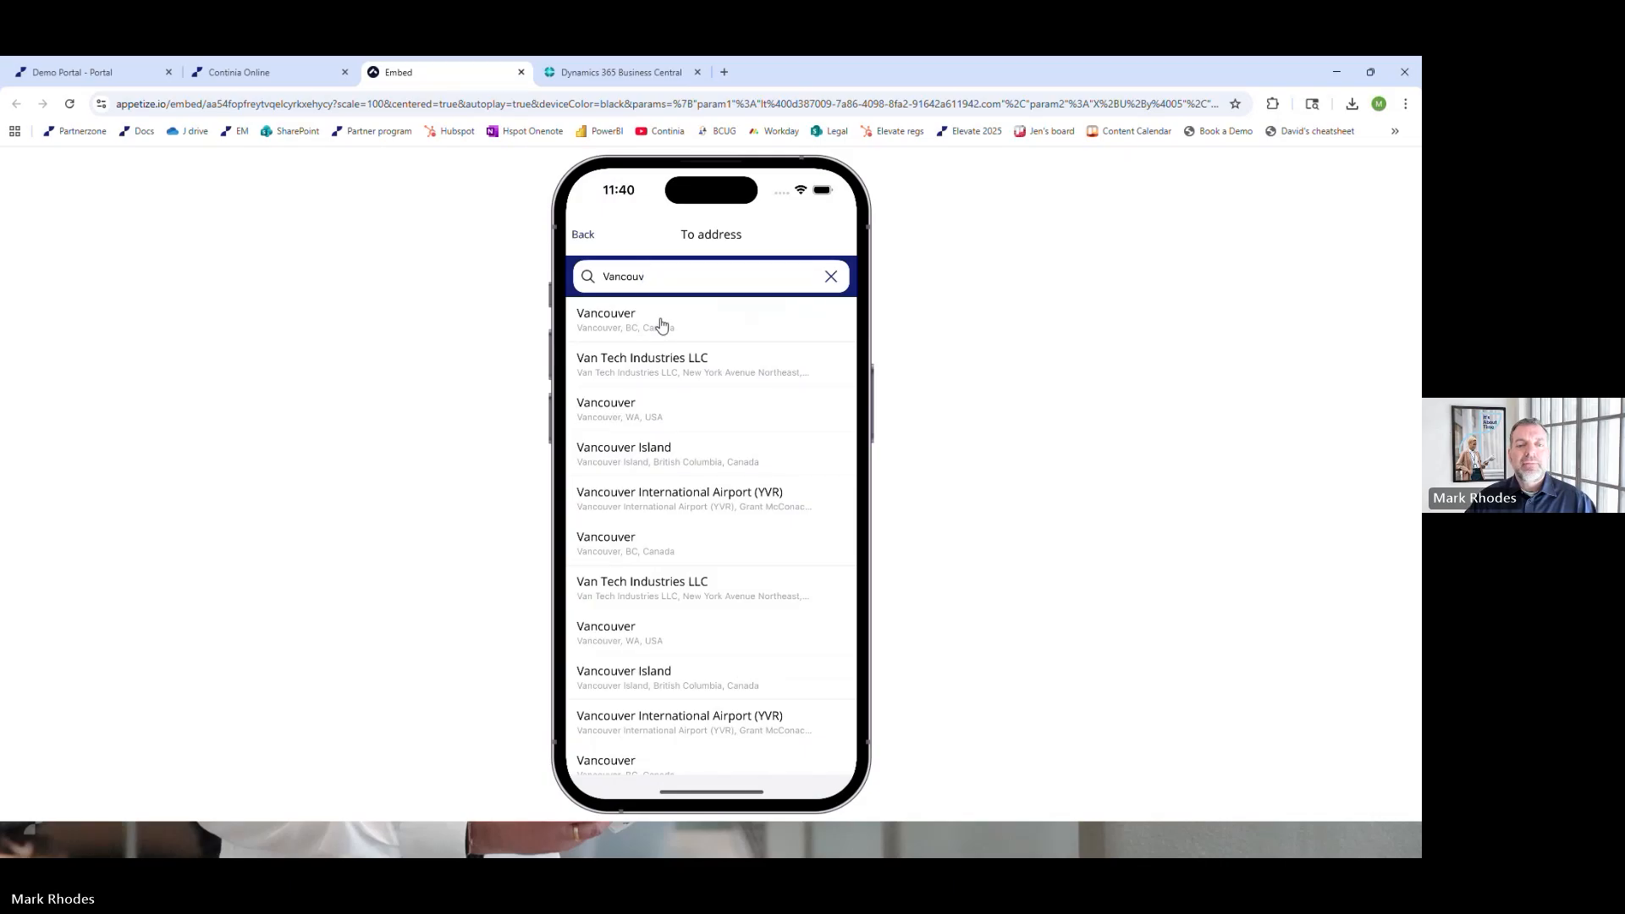
click(662, 320)
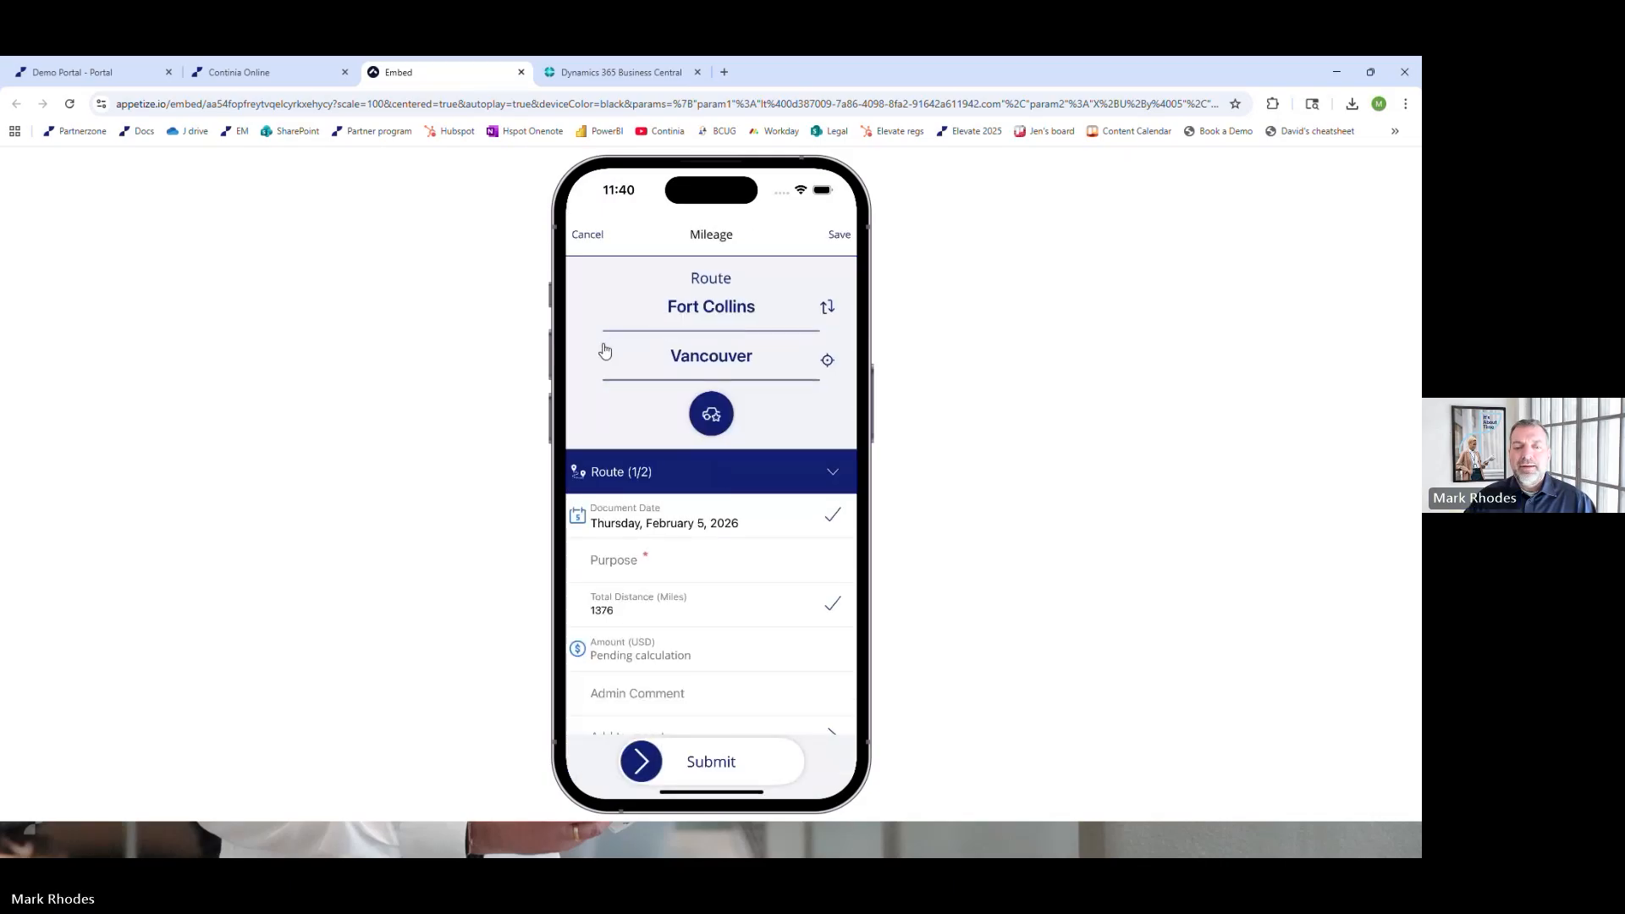
Review the suggested routes on the map and choose the second alternative, Route 2/2, for the mileage
click(832, 474)
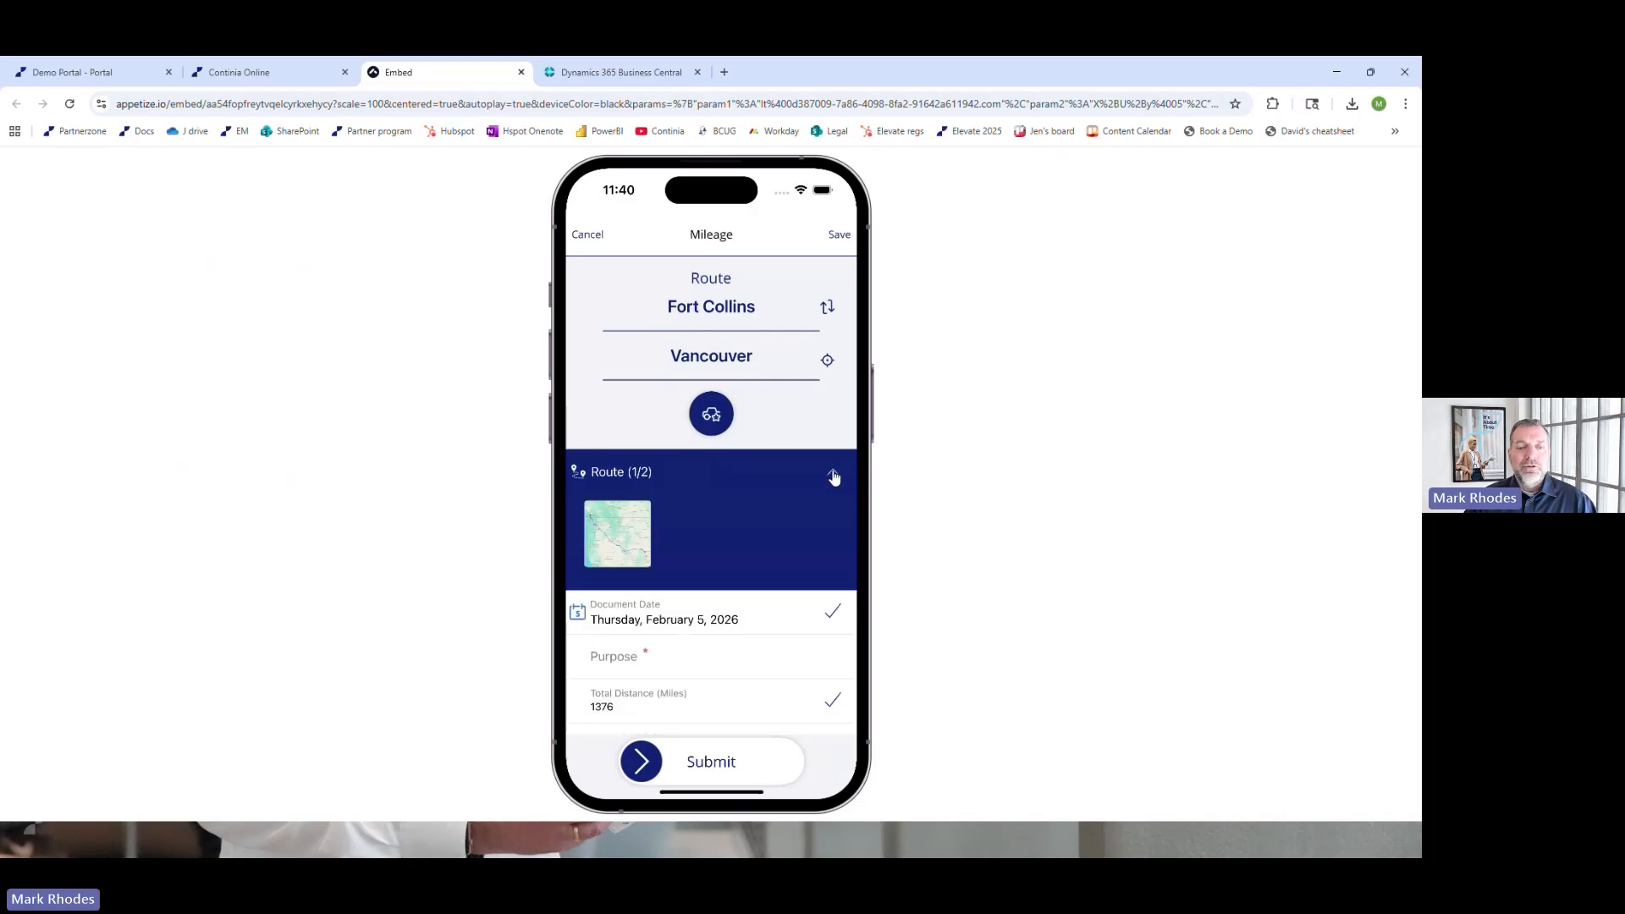
click(611, 539)
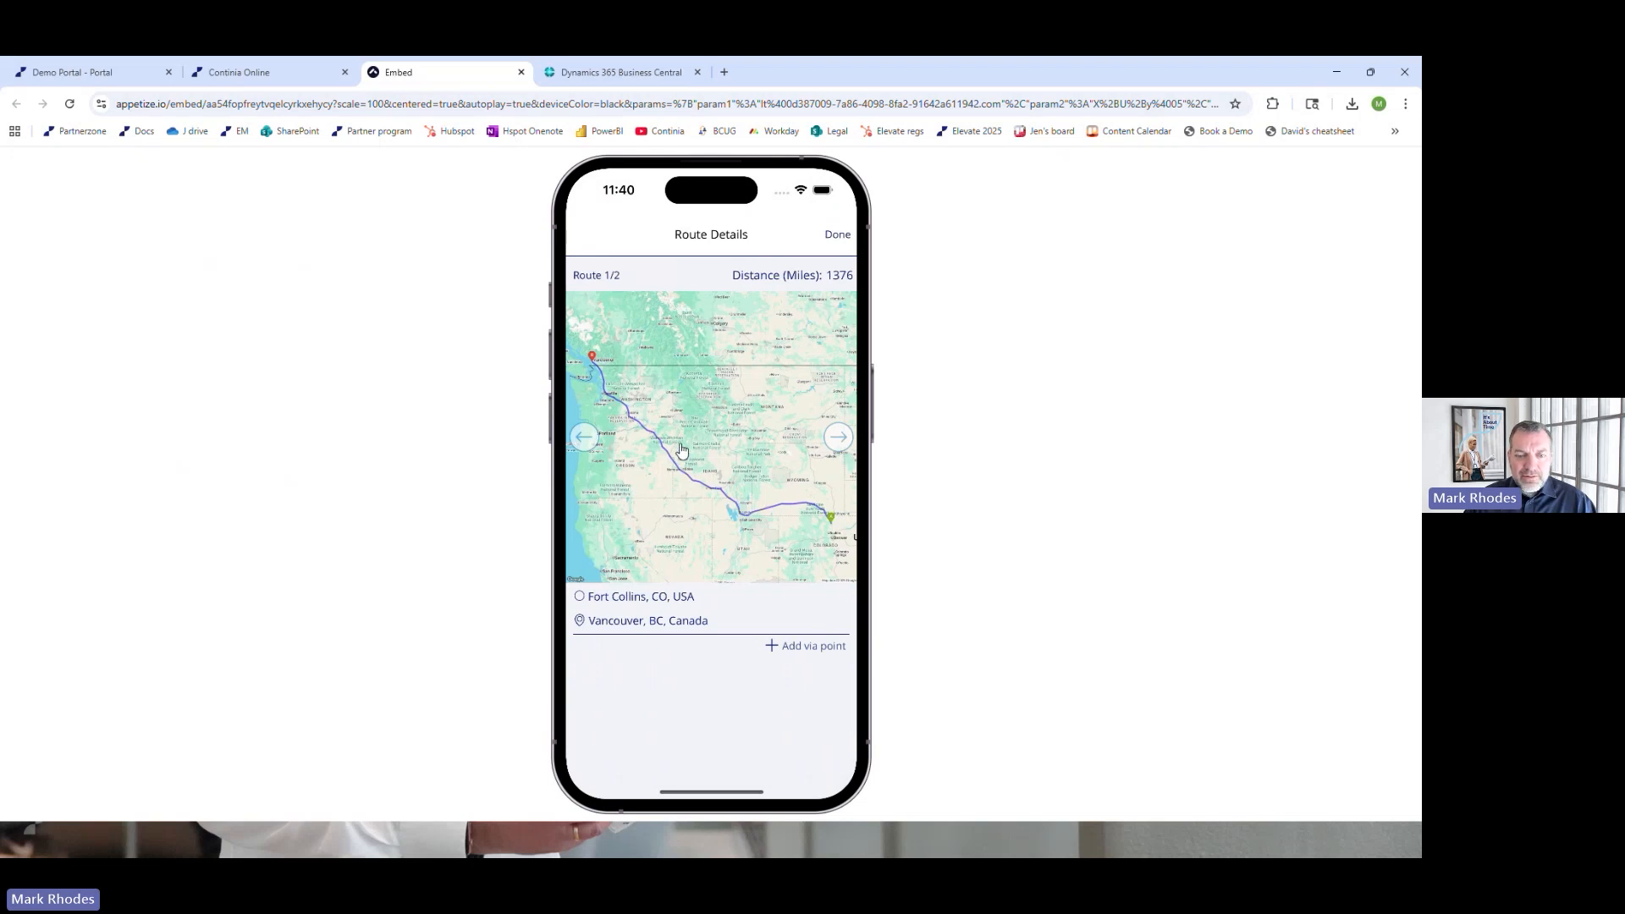
click(838, 437)
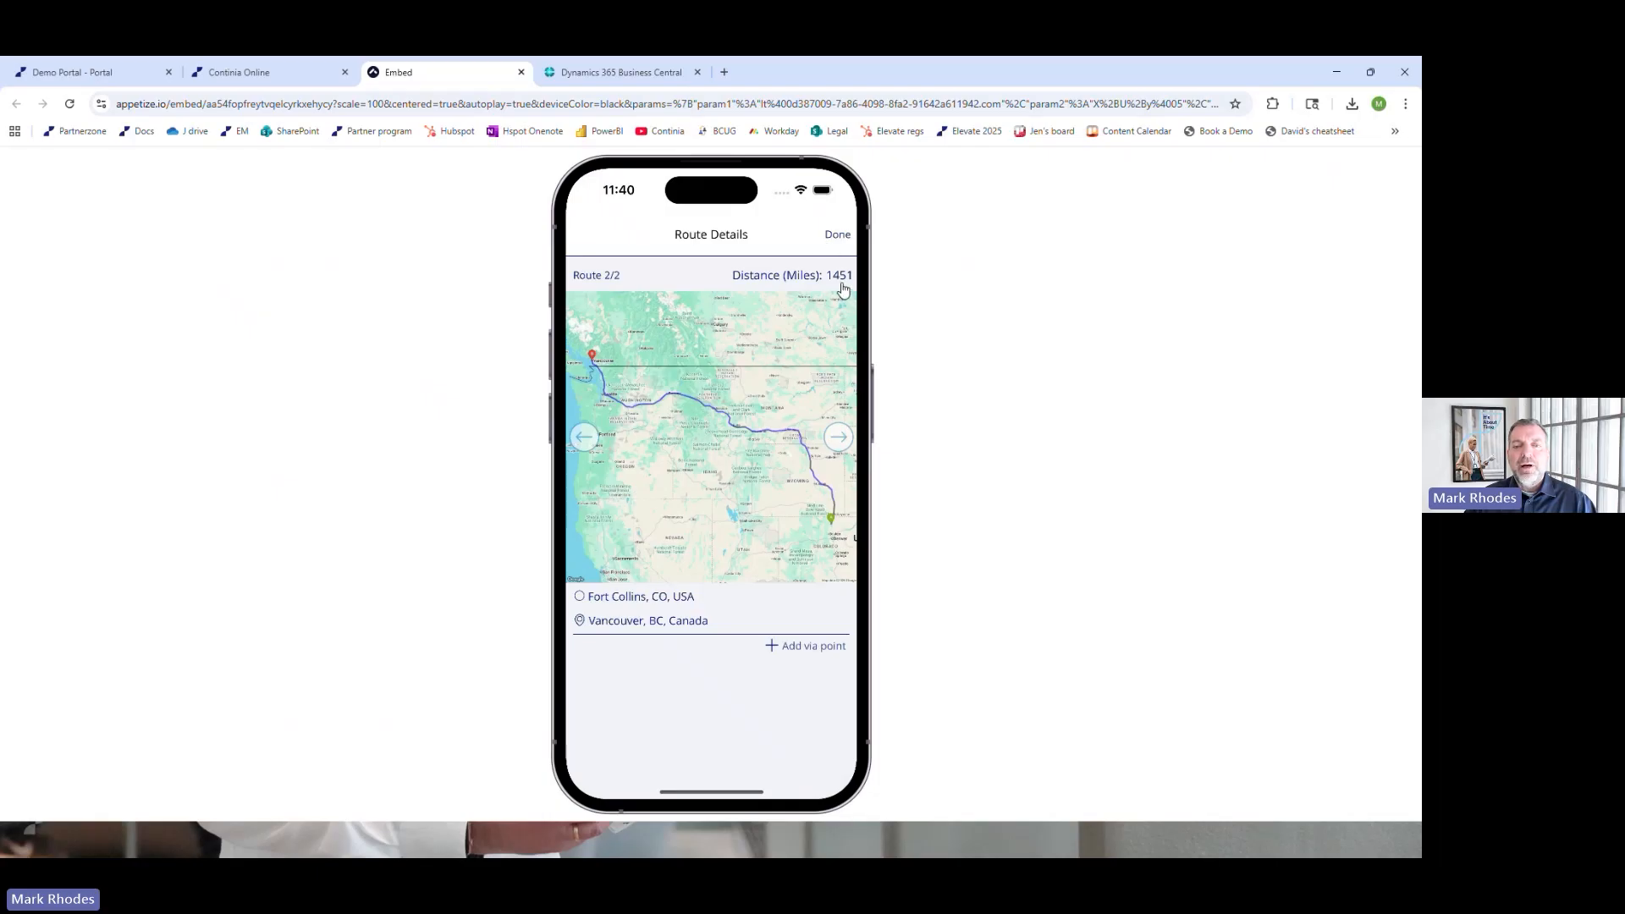
click(838, 237)
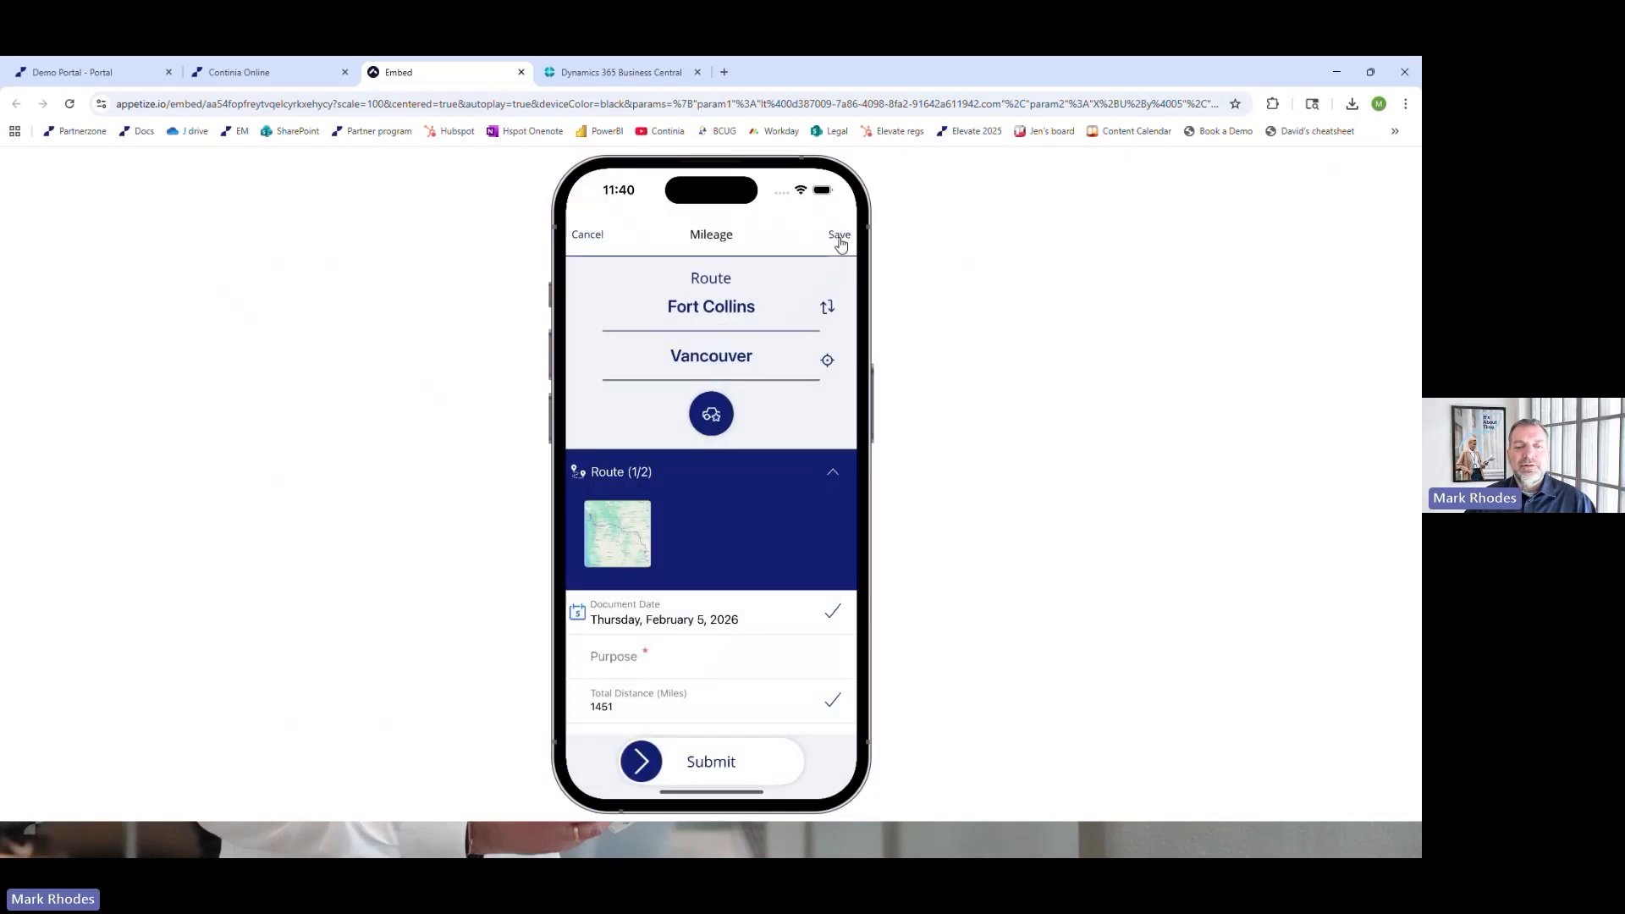
click(834, 474)
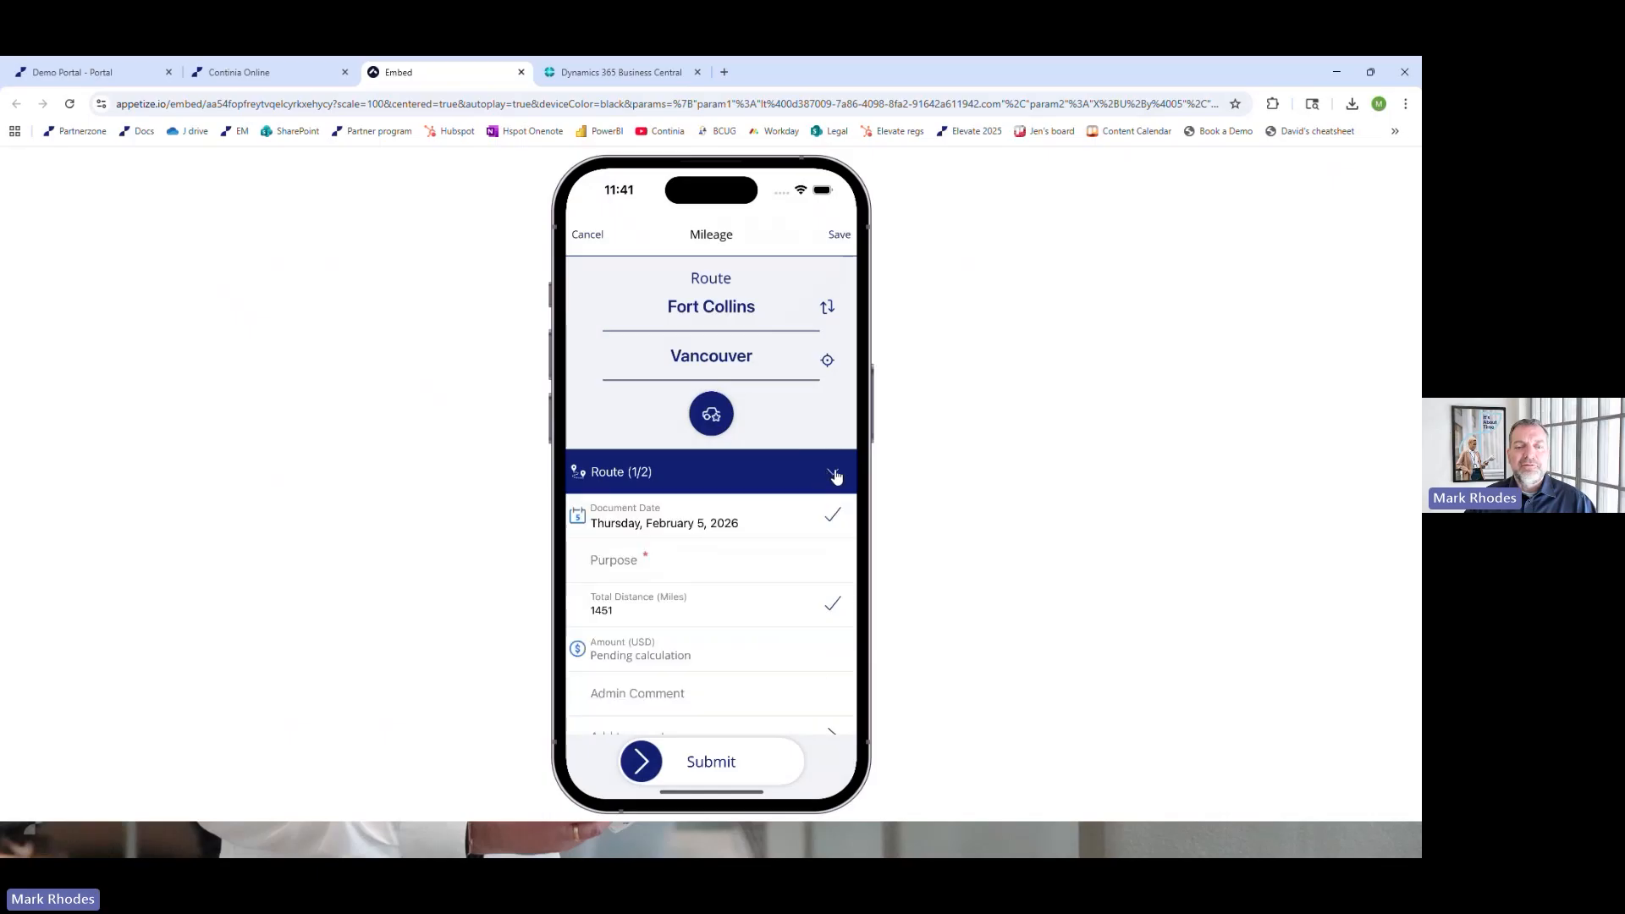
Enter a visit to the contact by first name as the mileage purpose and submit the entry without a return or continued trip
click(632, 565)
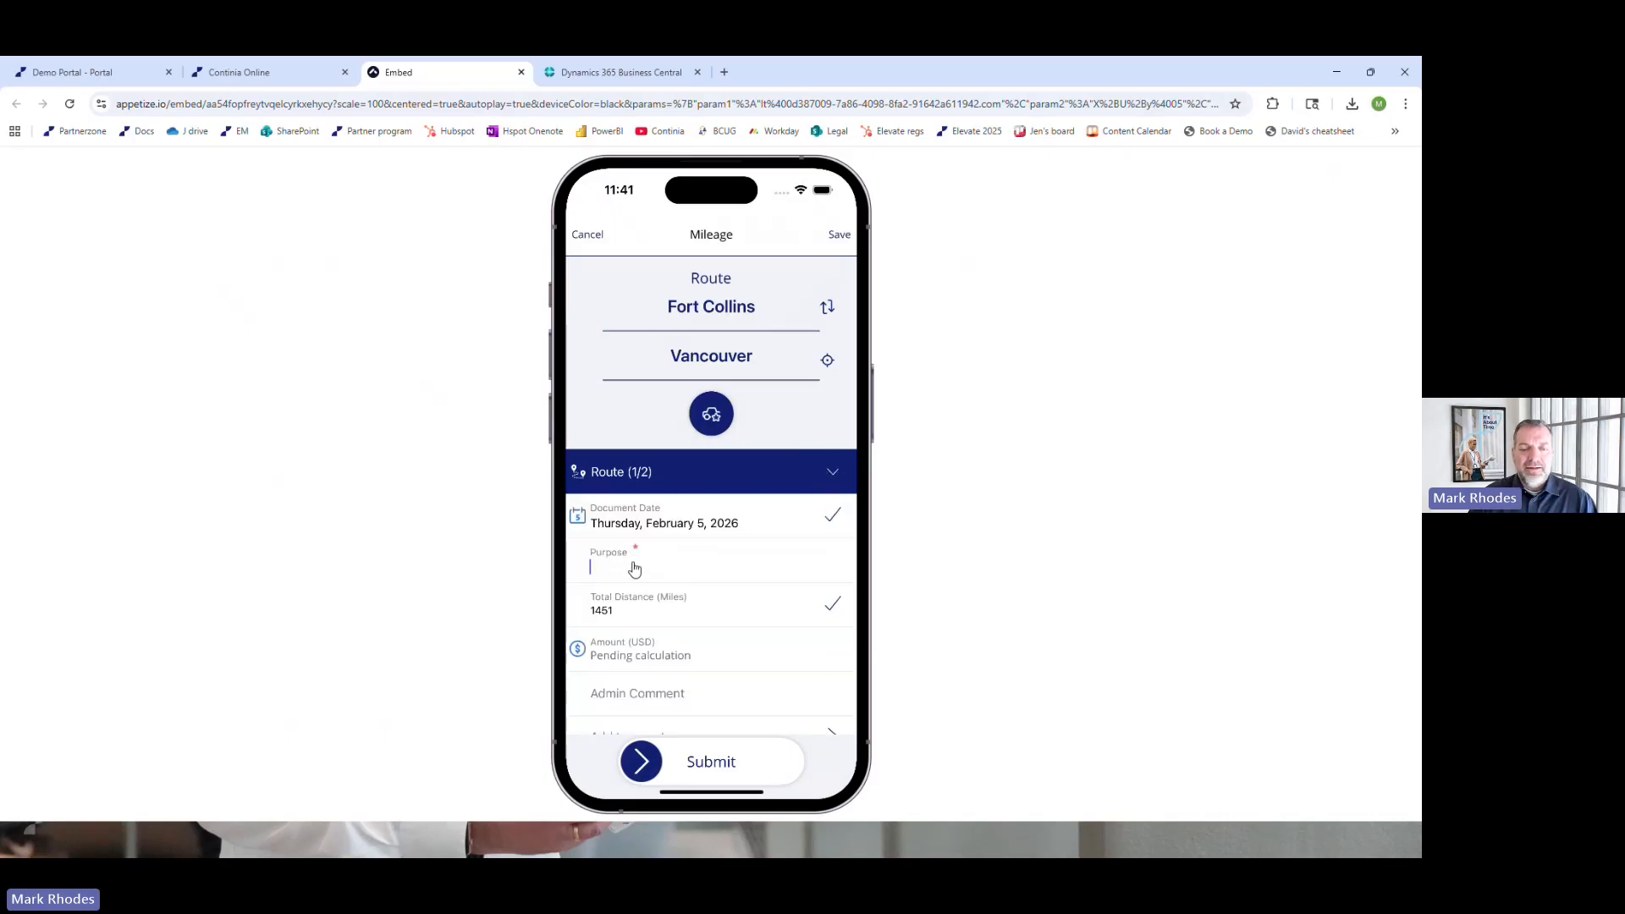
text(Visit Chad)
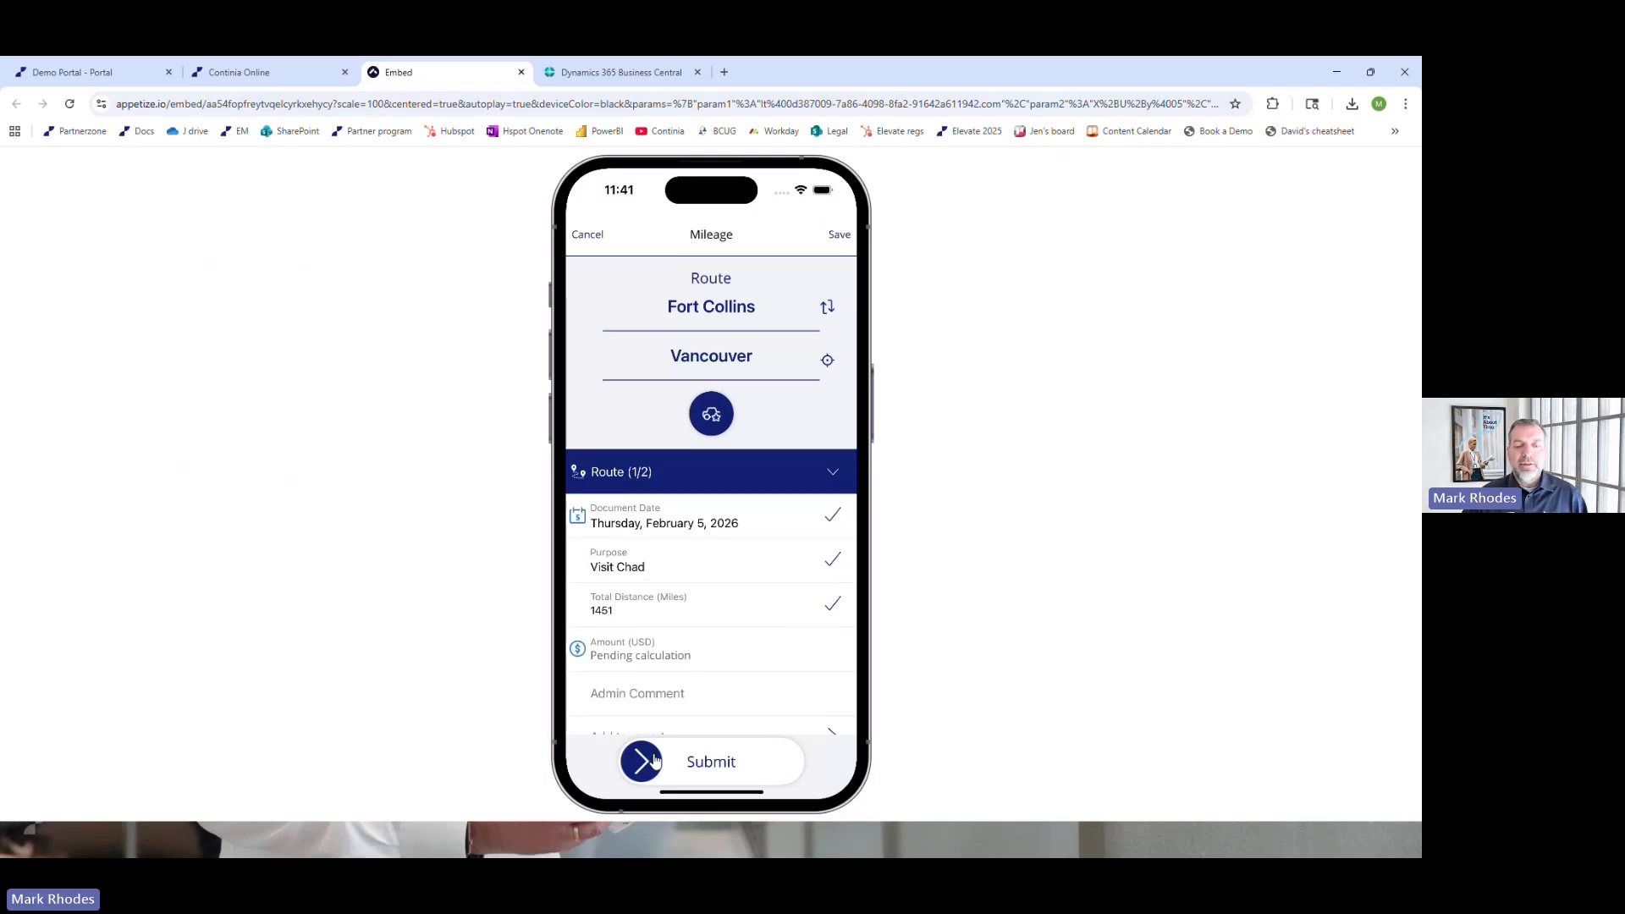
drag(643, 762, 836, 764)
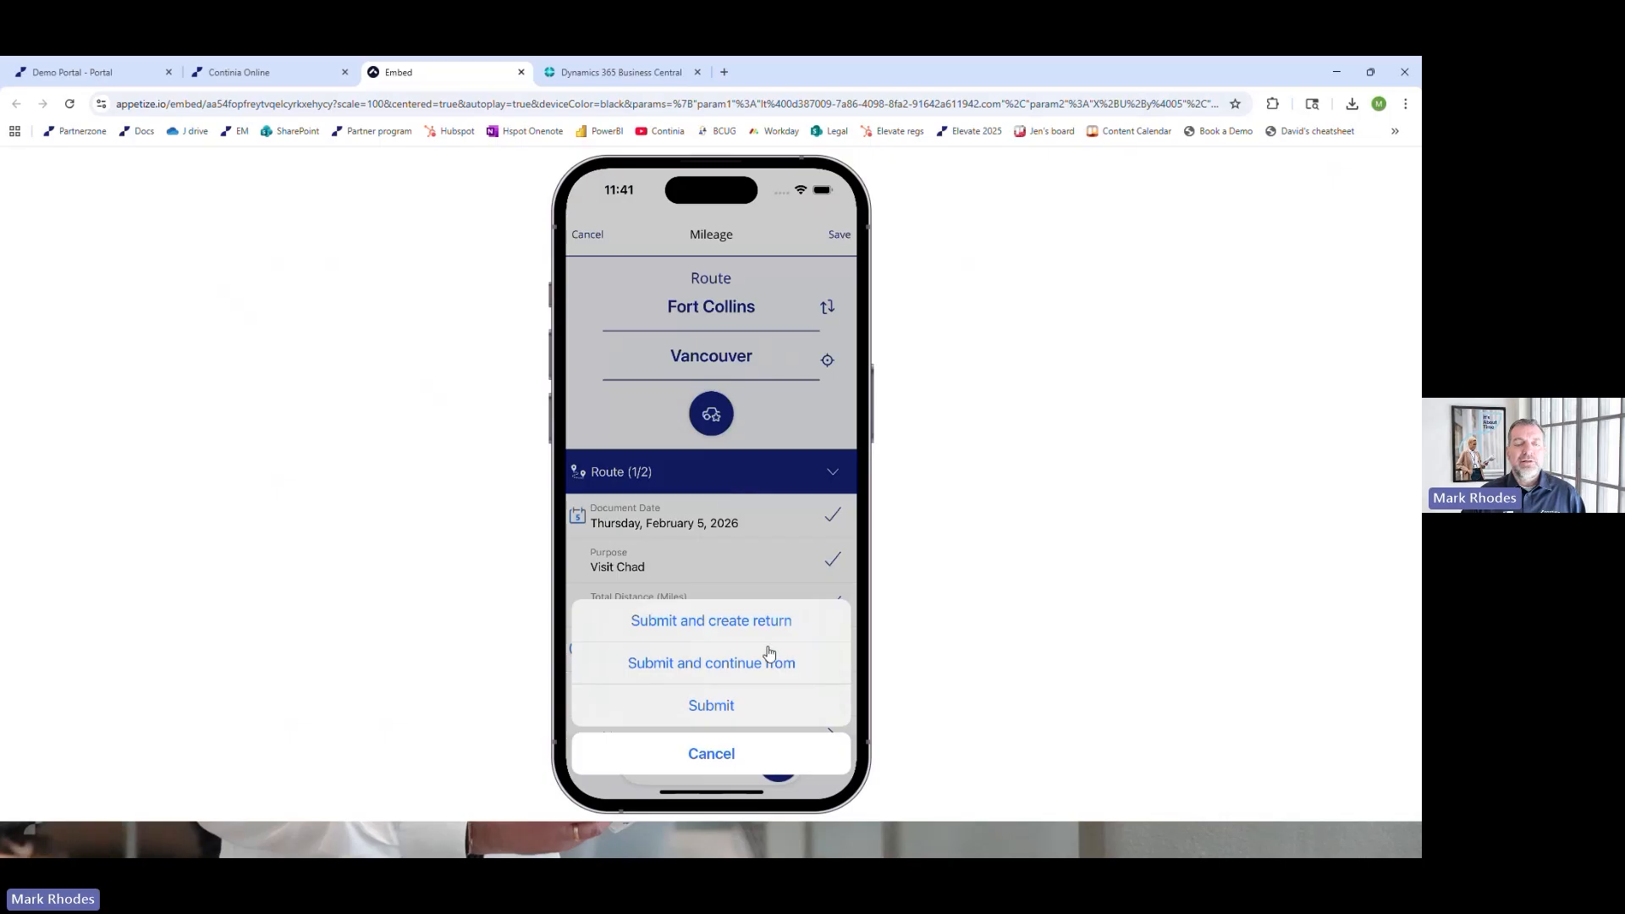
click(711, 707)
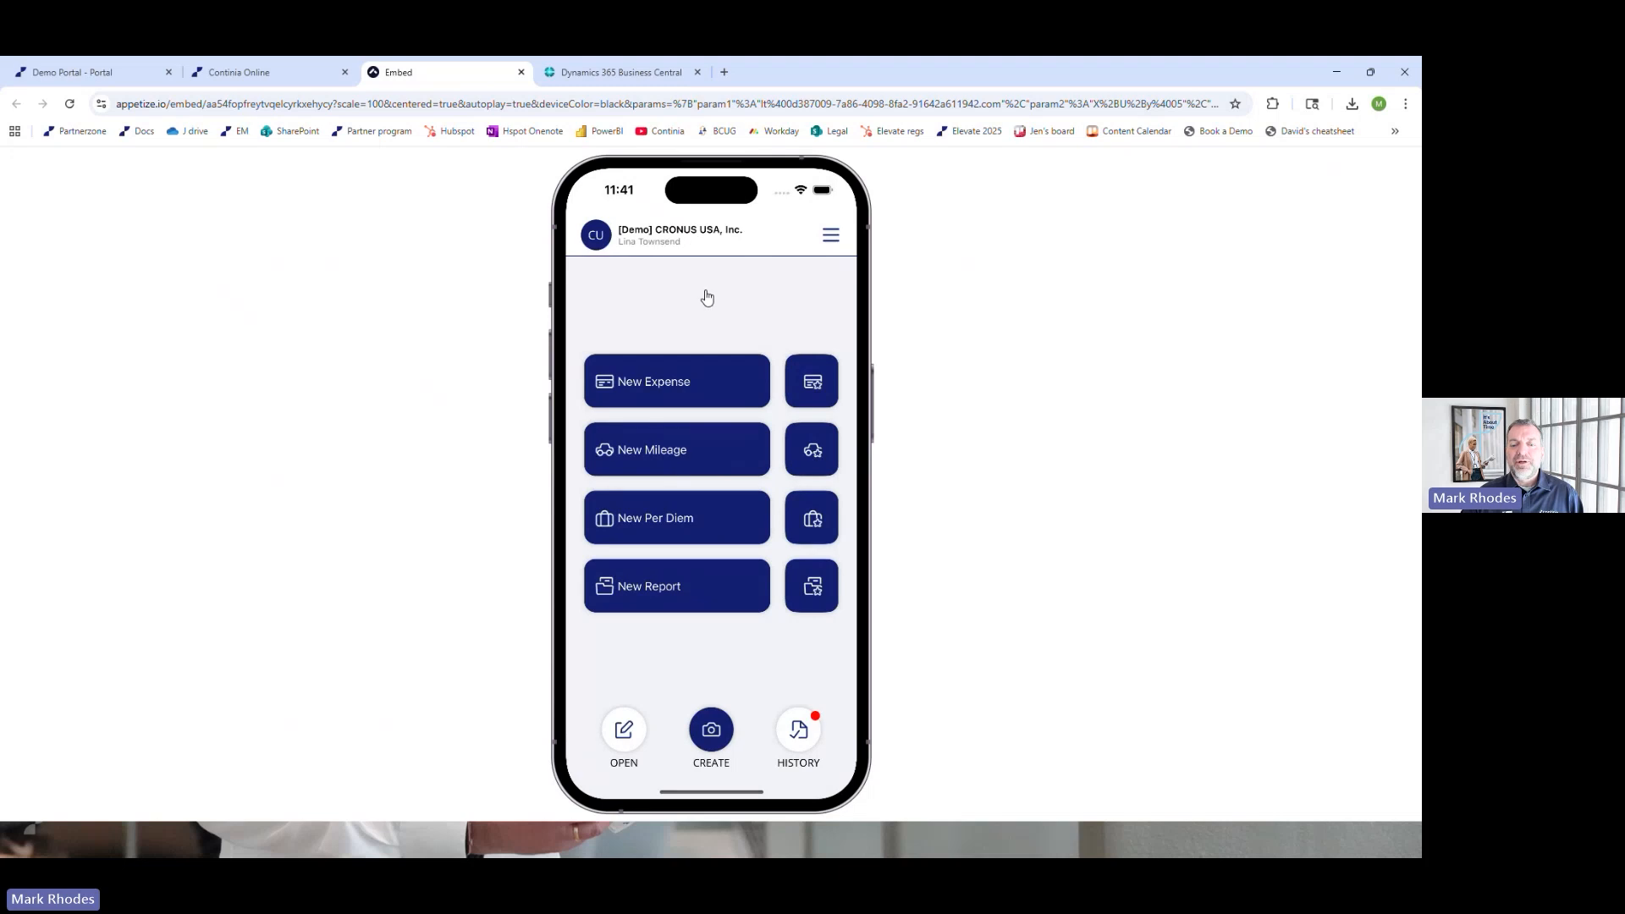
click(800, 729)
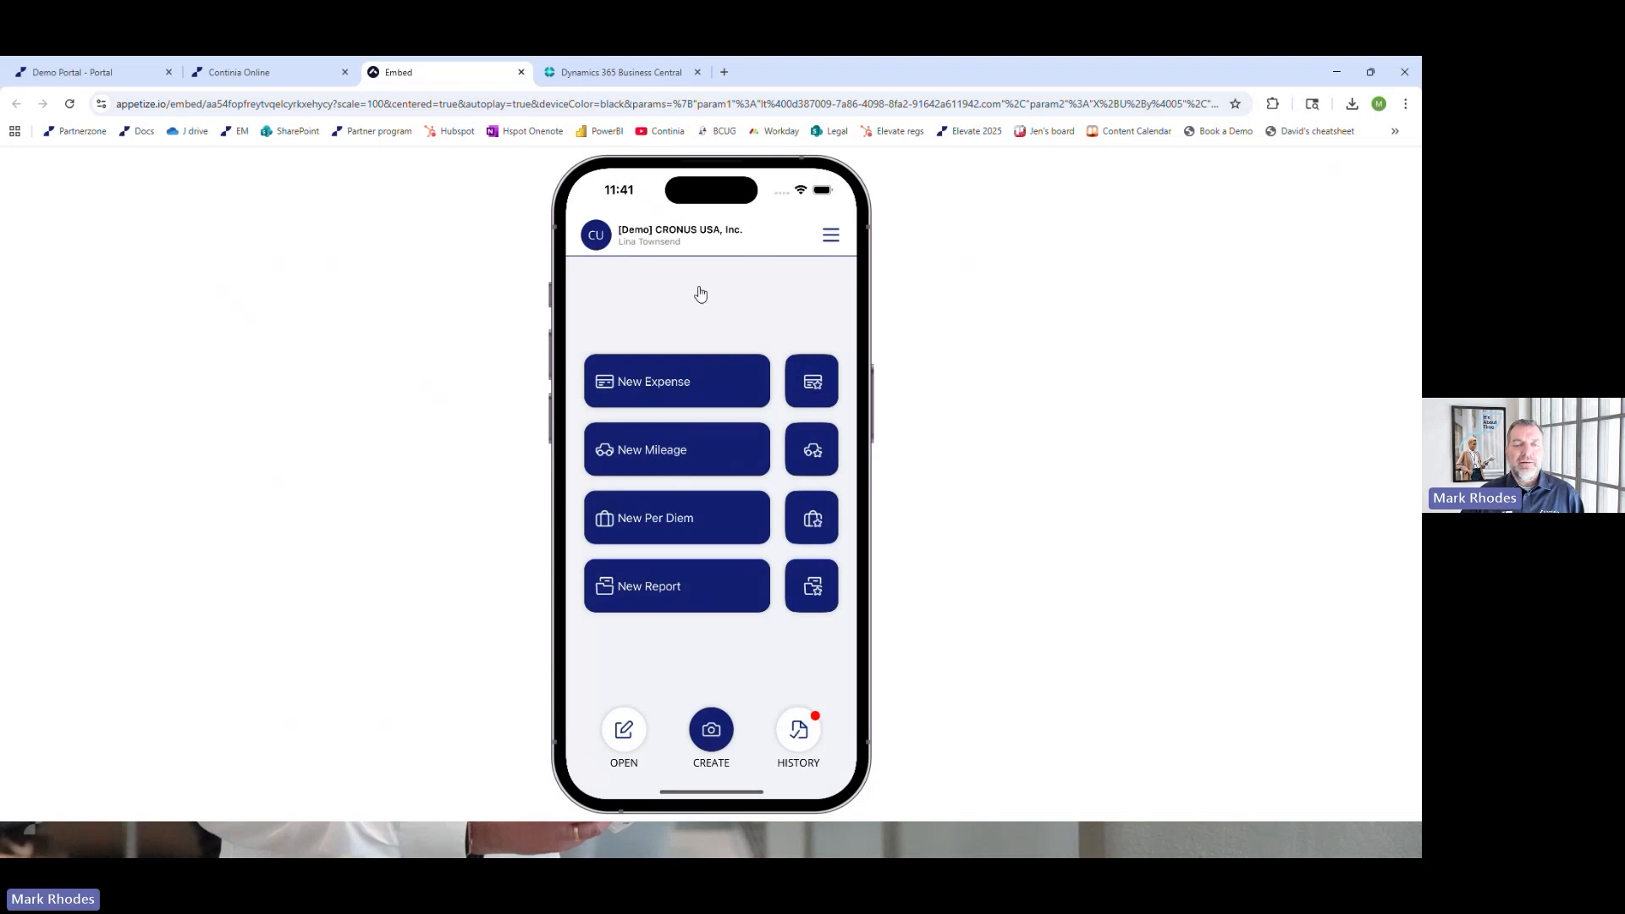